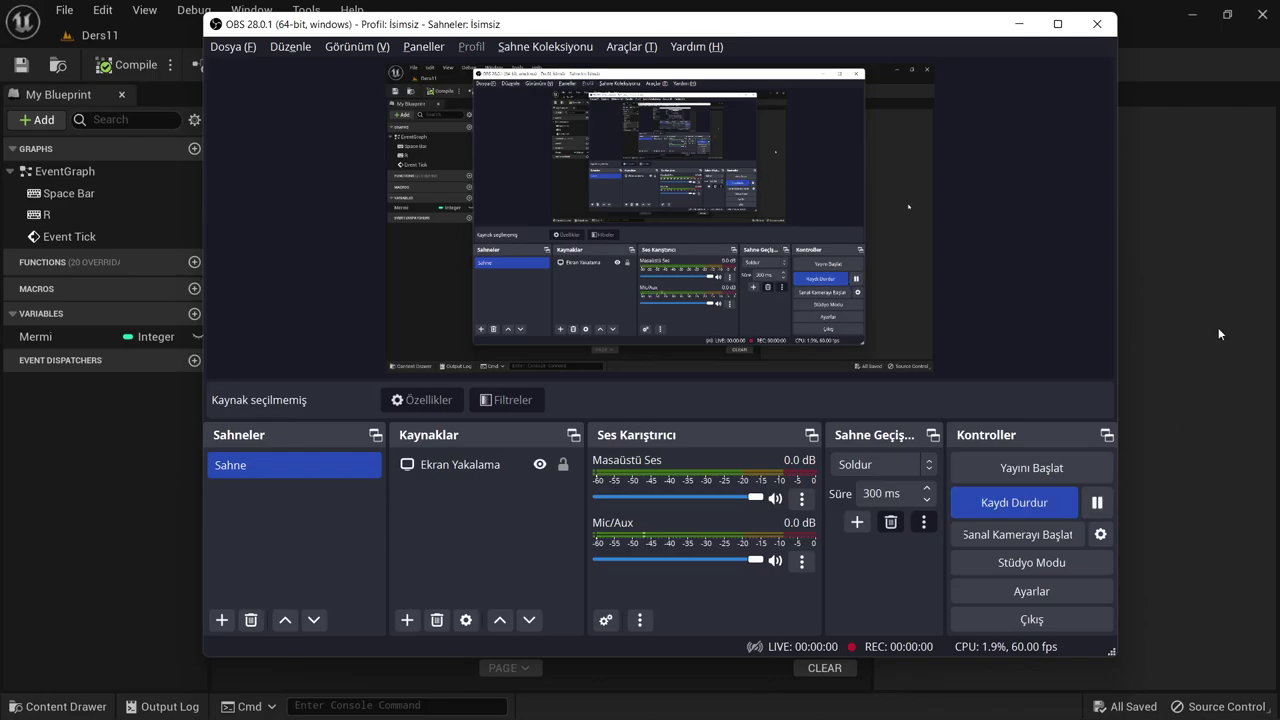
- Start the OBS Studio screen recording with Kaydı Başlat
{"action": "left_click", "coordinate": [1192, 304]}
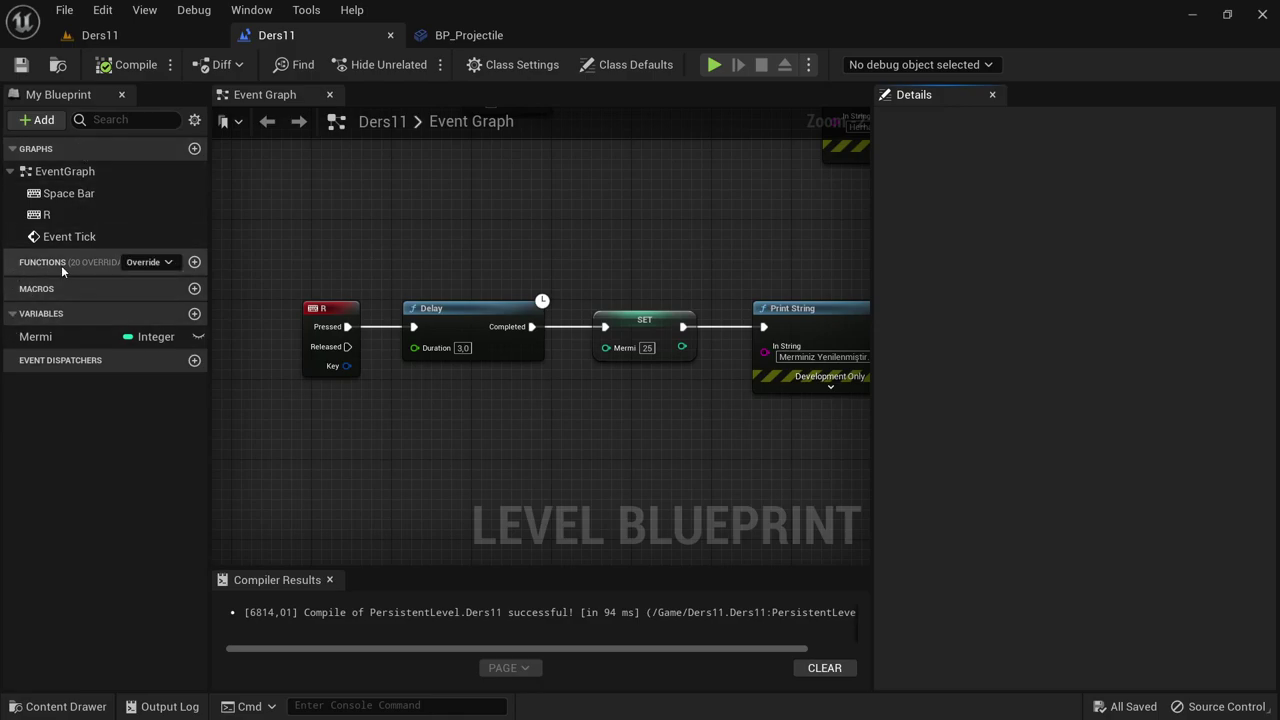
- Create a function named Toplama in My Blueprint and compile the level blueprint
{"action": "left_click", "coordinate": [195, 262]}
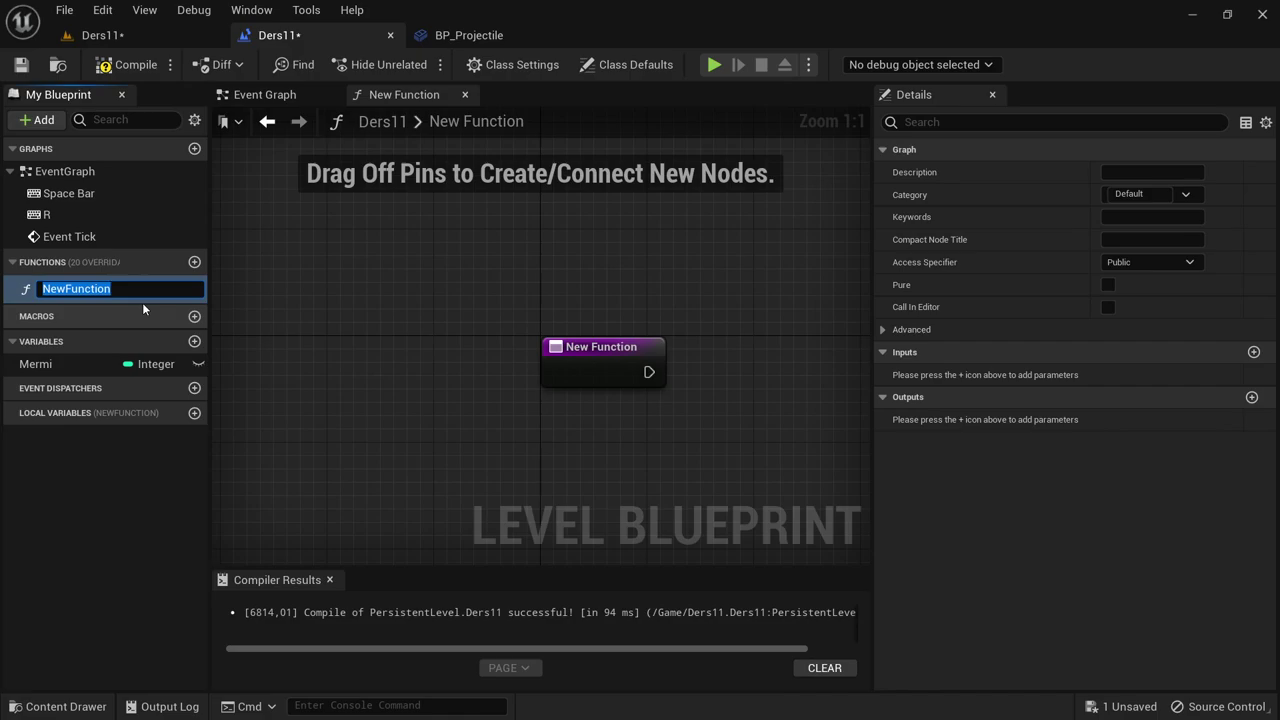
{"action": "type", "text": "Topla"}
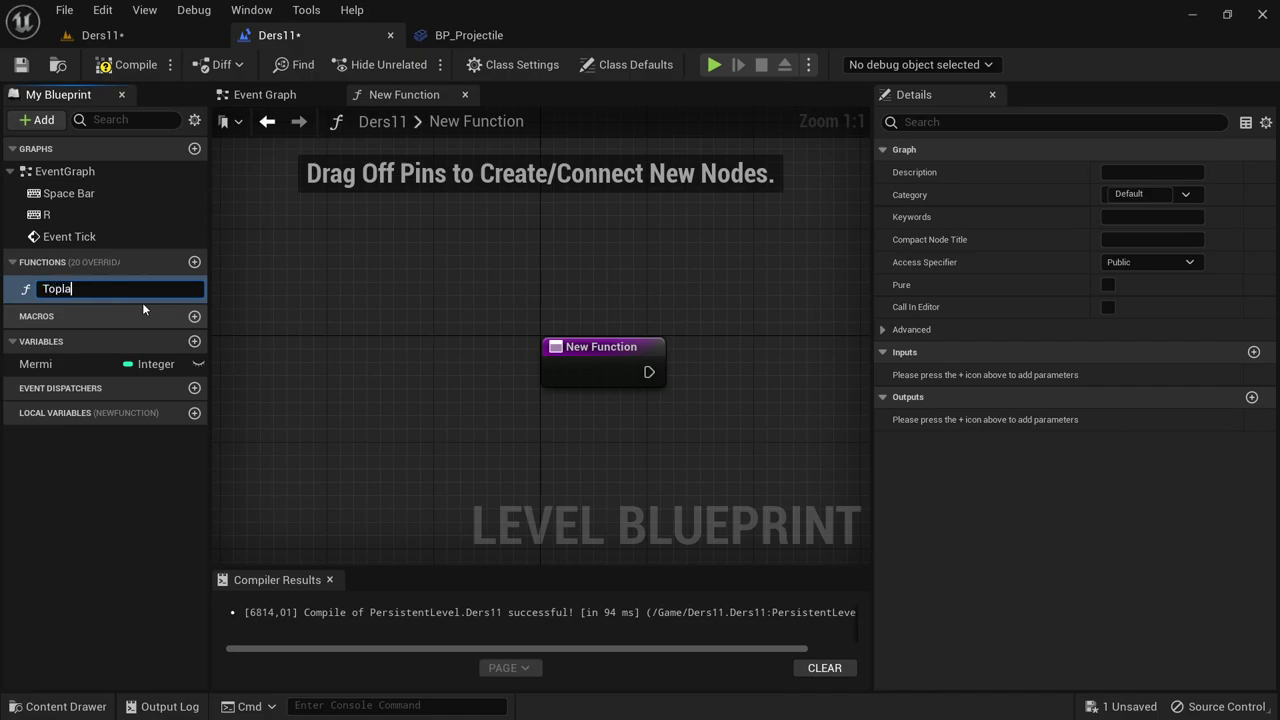
{"action": "type", "text": "ma"}
{"action": "key", "text": "Return"}
{"action": "left_click", "coordinate": [125, 64]}
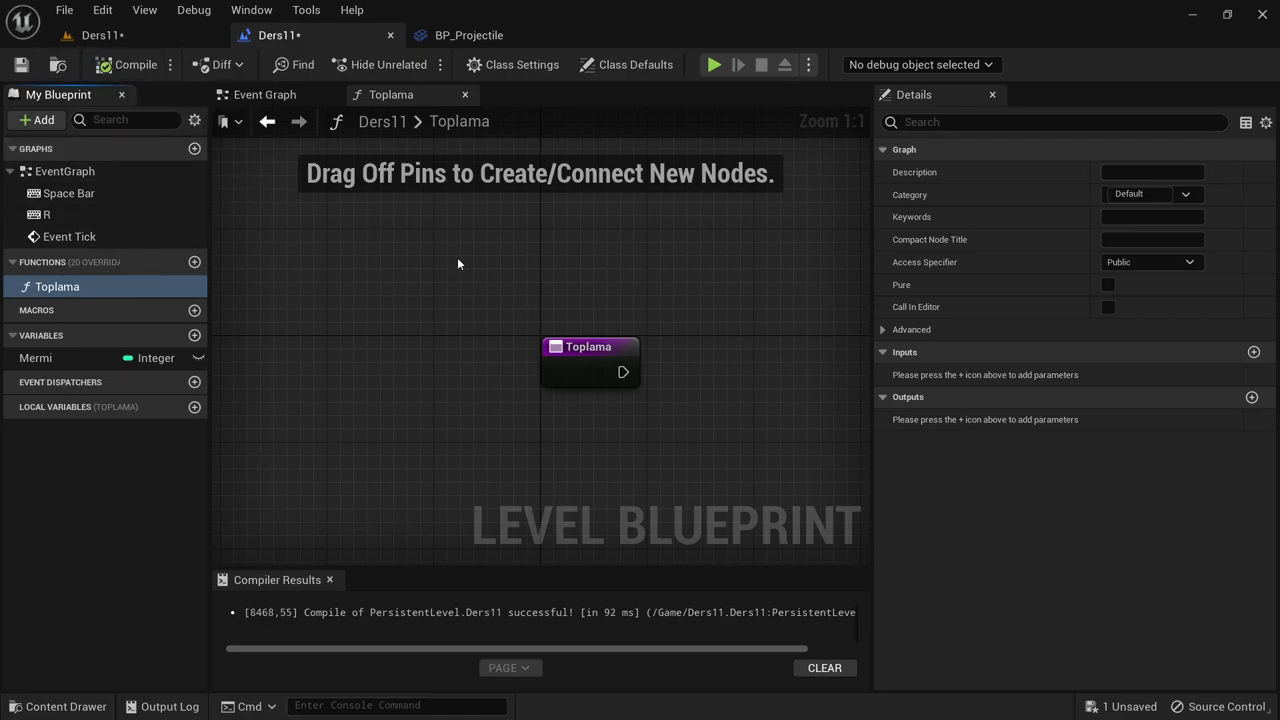
{"action": "mouse_move", "coordinate": [601, 311]}
{"action": "right_mouse_down"}
{"action": "mouse_move", "coordinate": [398, 291]}
{"action": "mouse_move", "coordinate": [338, 253]}
{"action": "right_mouse_up"}
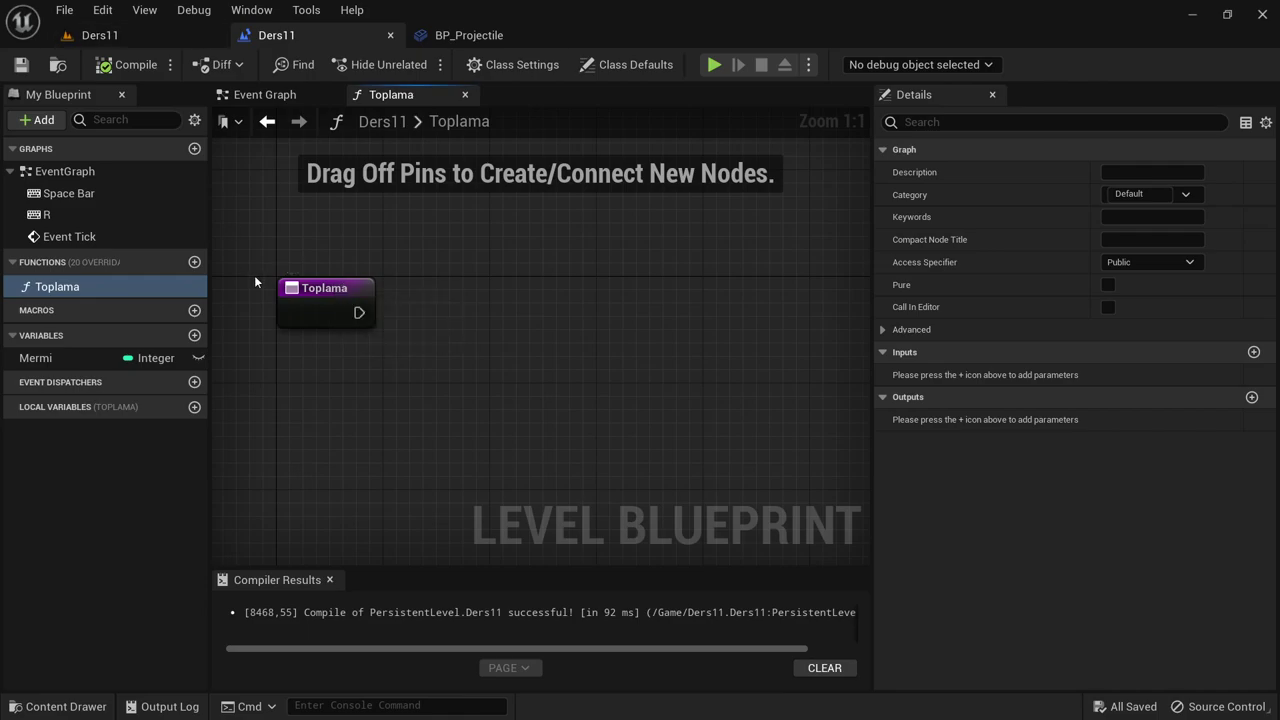
- Add two input parameters, NewParam and NewParam1, to the Toplama entry node
{"action": "left_click", "coordinate": [310, 290]}
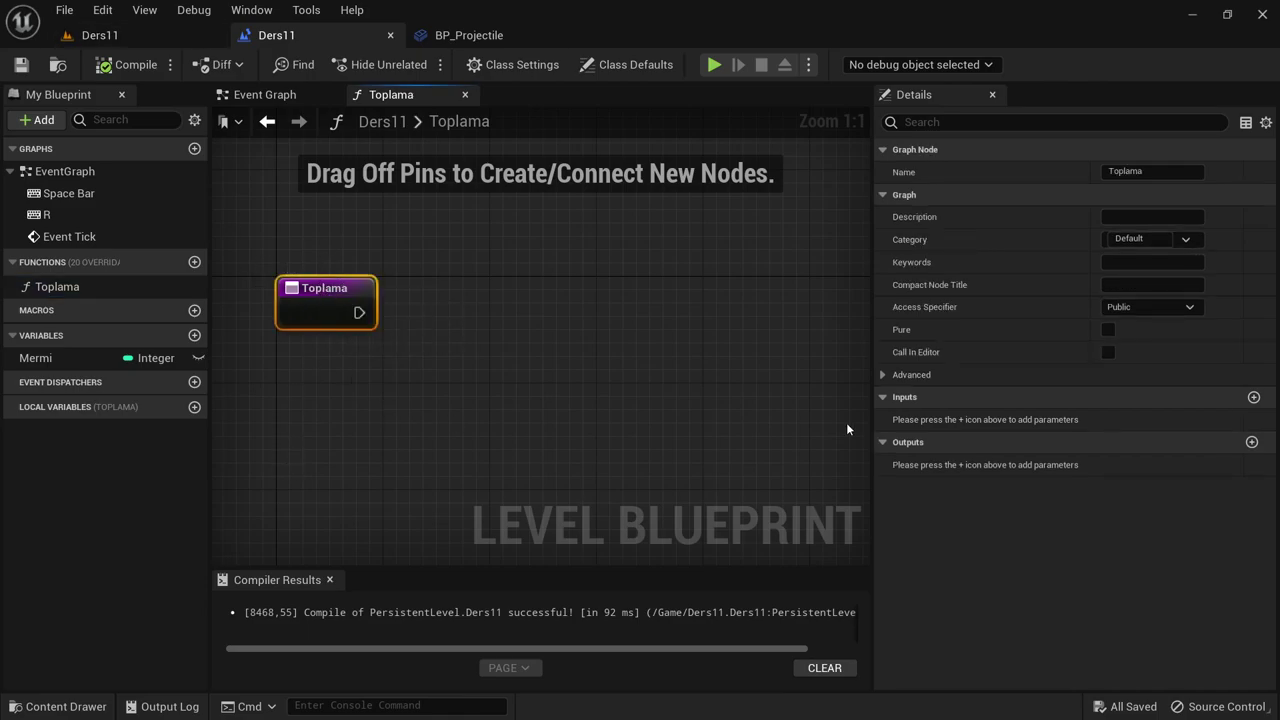
{"action": "left_click", "coordinate": [1253, 397]}
{"action": "left_click", "coordinate": [1253, 397]}
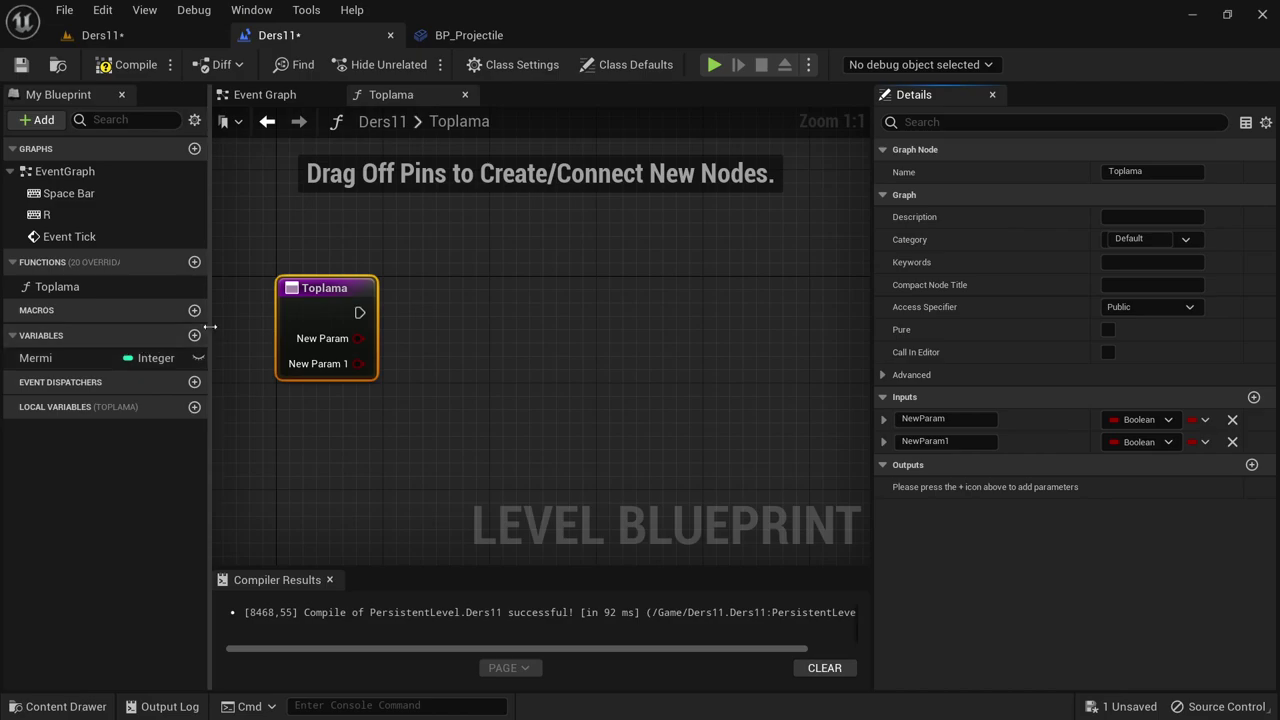
- Change both Toplama input types from Boolean to Integer
{"action": "left_click", "coordinate": [1140, 419]}
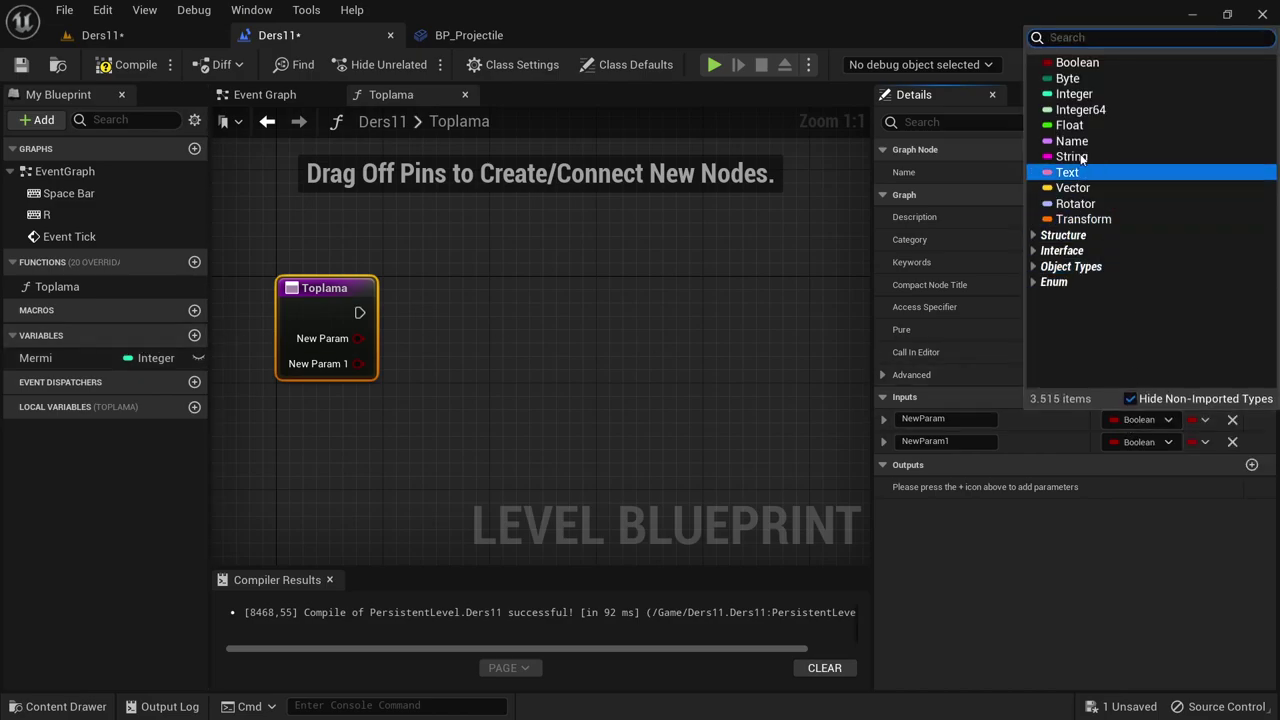
{"action": "left_click", "coordinate": [1073, 94]}
{"action": "left_click", "coordinate": [1140, 442]}
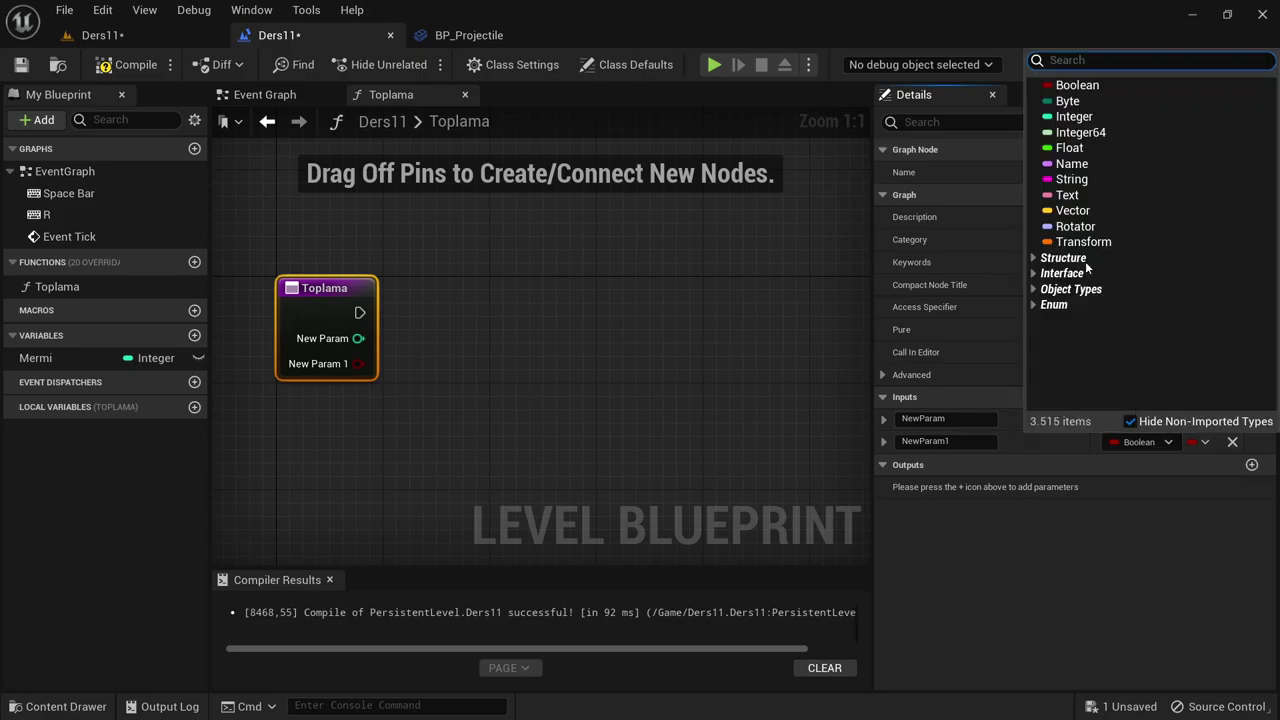
{"action": "left_click", "coordinate": [1075, 117]}
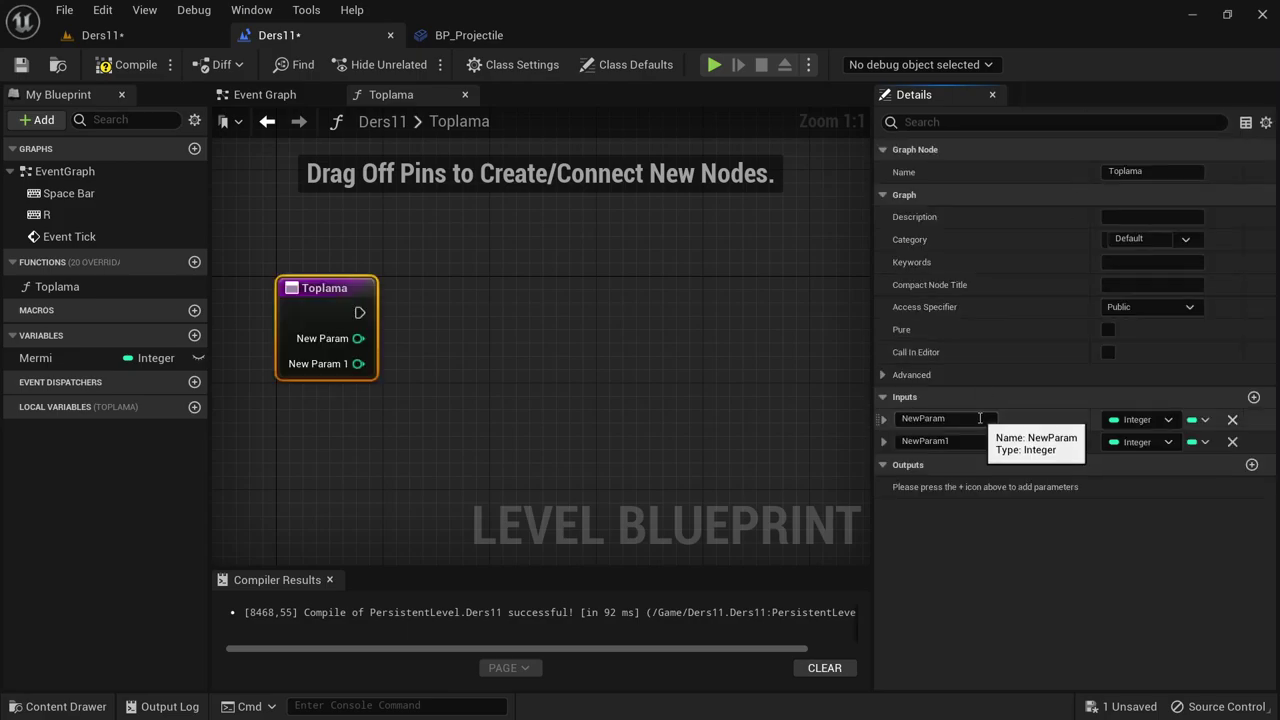
- Rename the two inputs X and Y, then compile the blueprint
{"action": "left_click", "coordinate": [940, 419]}
{"action": "type", "text": "X"}
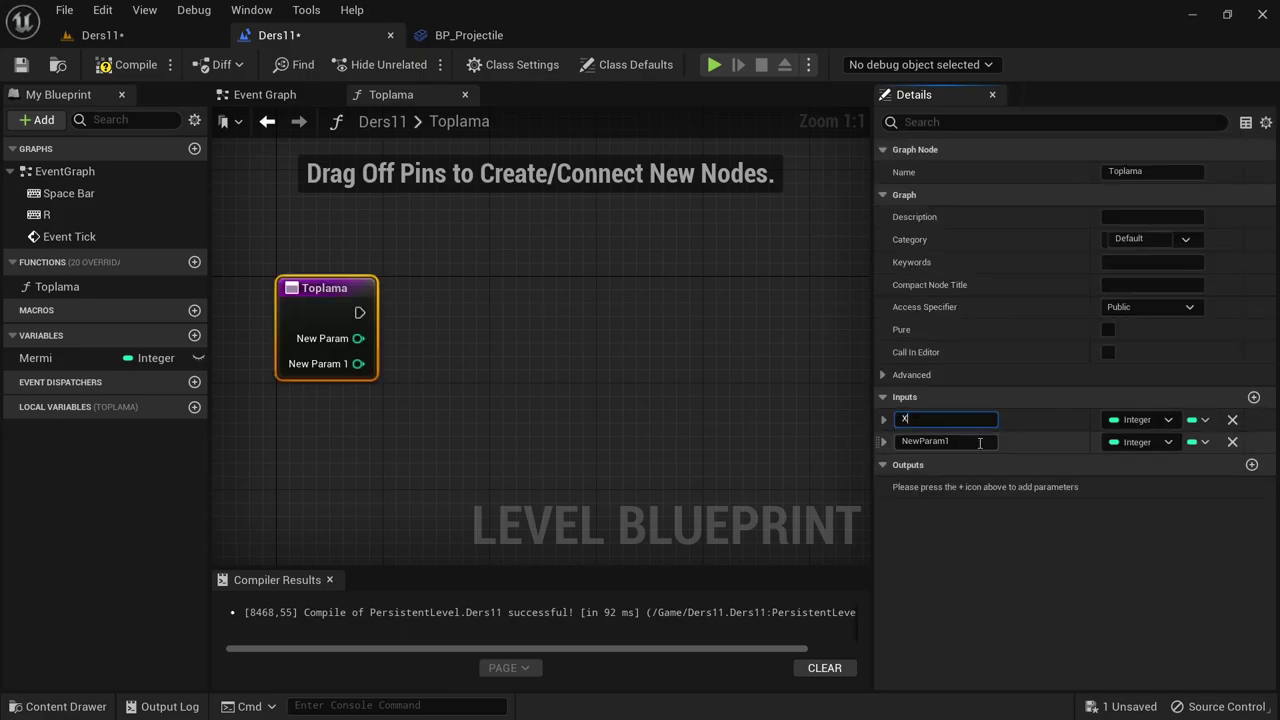
{"action": "key", "text": "Return"}
{"action": "left_click", "coordinate": [925, 441]}
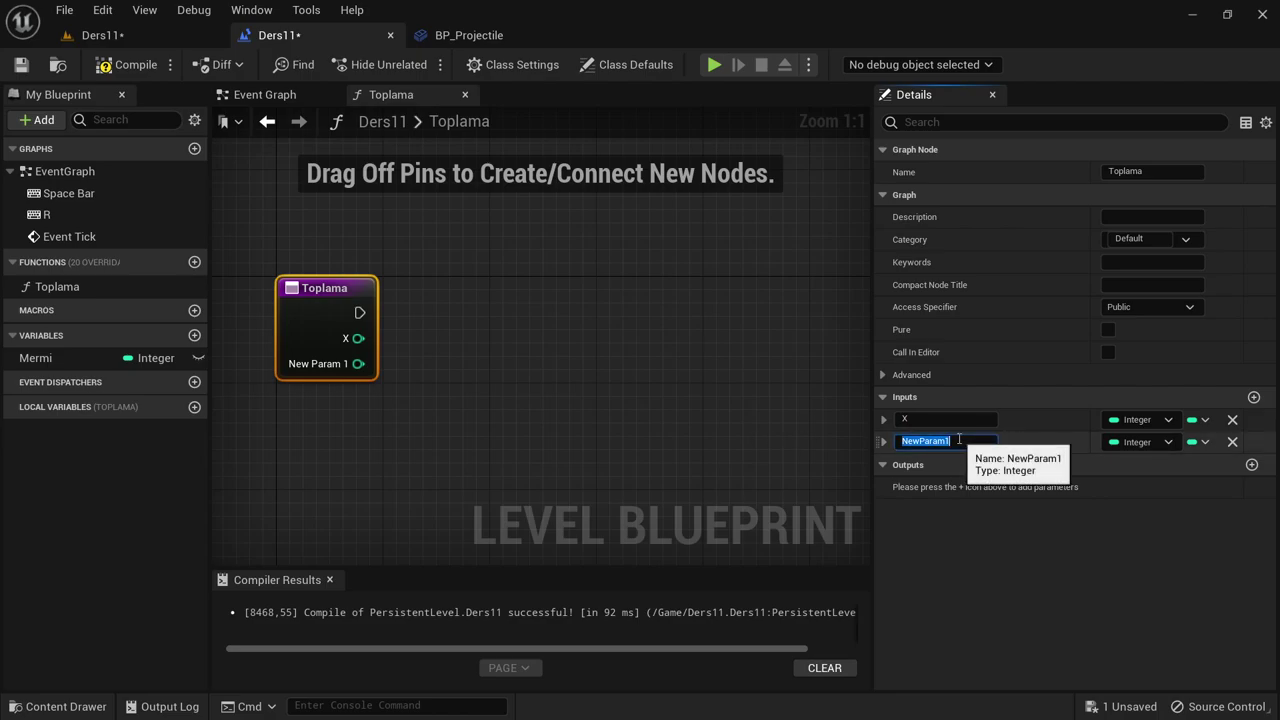
{"action": "type", "text": "Y"}
{"action": "key", "text": "Return"}
{"action": "left_click", "coordinate": [648, 371]}
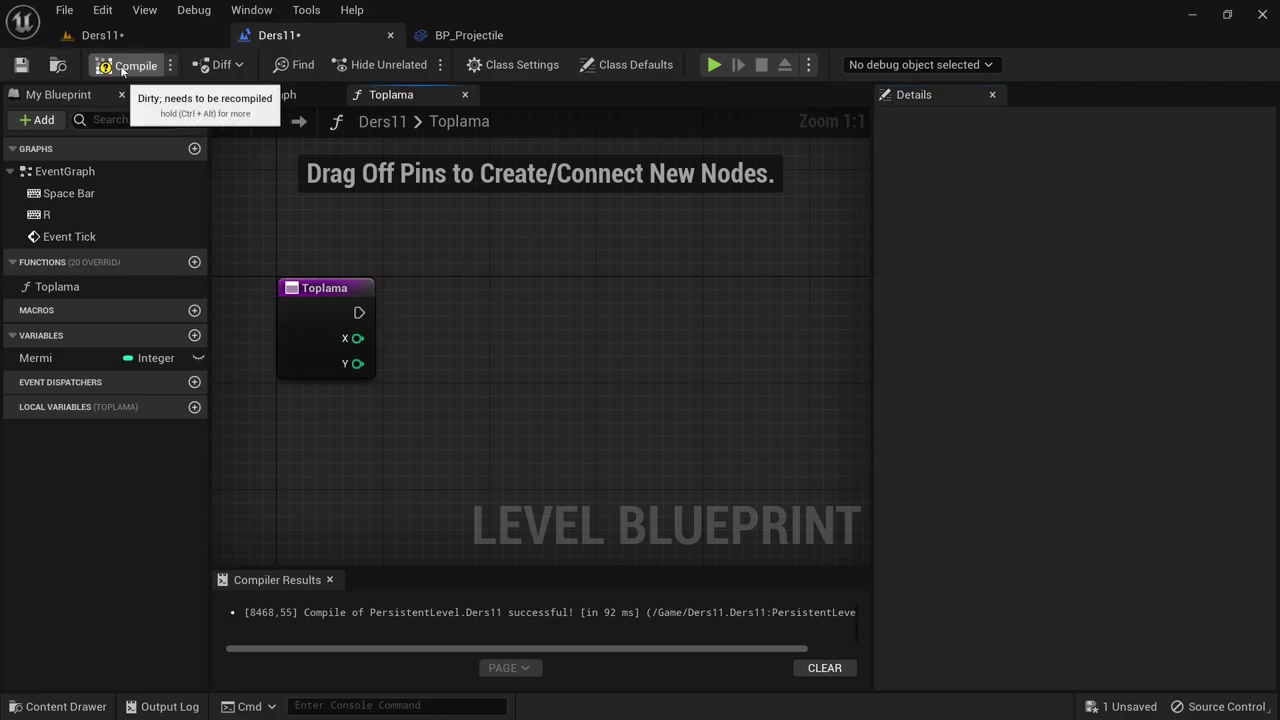
{"action": "left_click", "coordinate": [122, 64]}
- Rename the inputs to Sayi1 and Sayi2, then compile and save the blueprint
{"action": "left_click", "coordinate": [322, 298]}
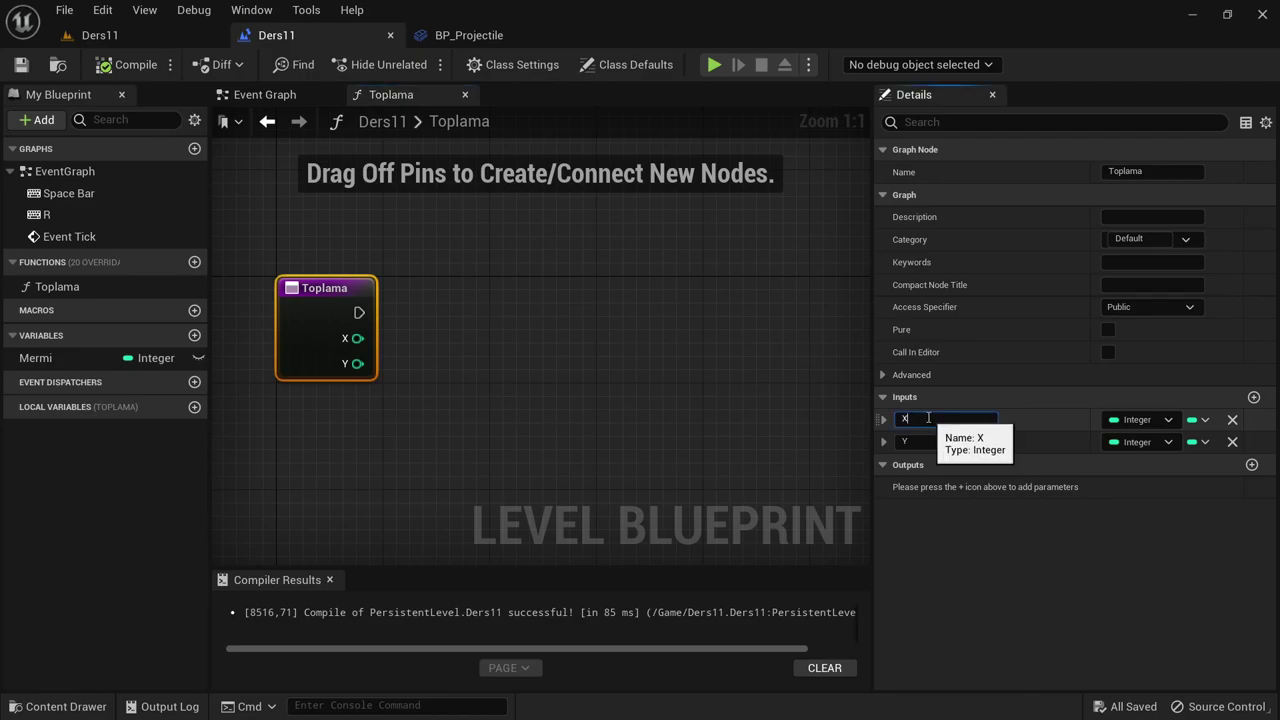
{"action": "left_click", "coordinate": [926, 418]}
{"action": "type", "text": "Sayı1"}
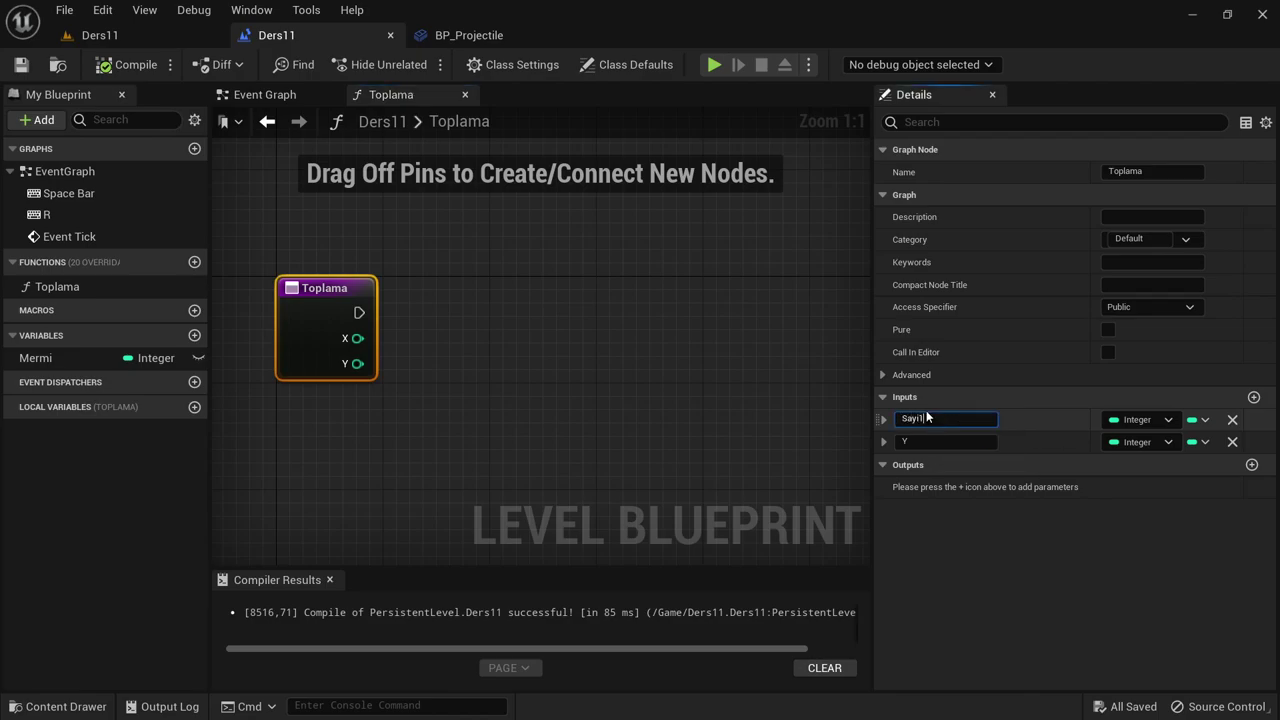
{"action": "key", "text": "Return"}
{"action": "left_click", "coordinate": [939, 441]}
{"action": "type", "text": "Sayi2"}
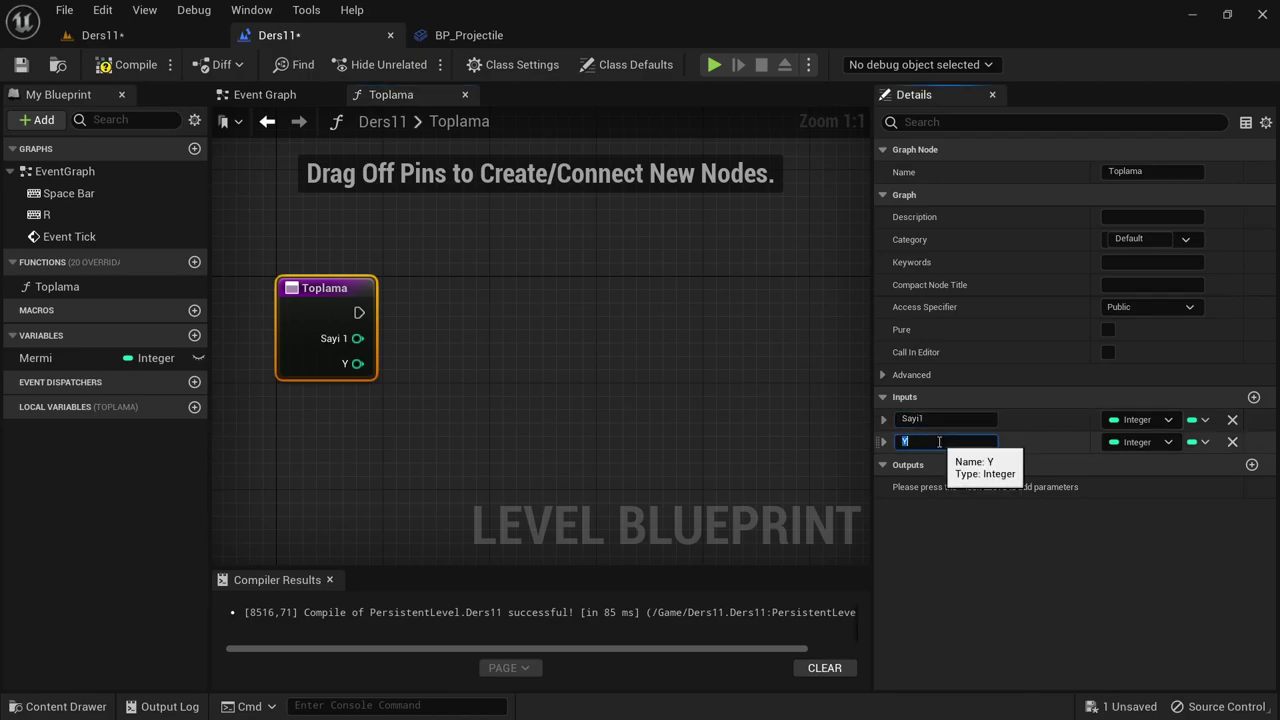
{"action": "left_click", "coordinate": [620, 280]}
{"action": "left_click", "coordinate": [122, 64]}
{"action": "key", "text": "ctrl+s"}
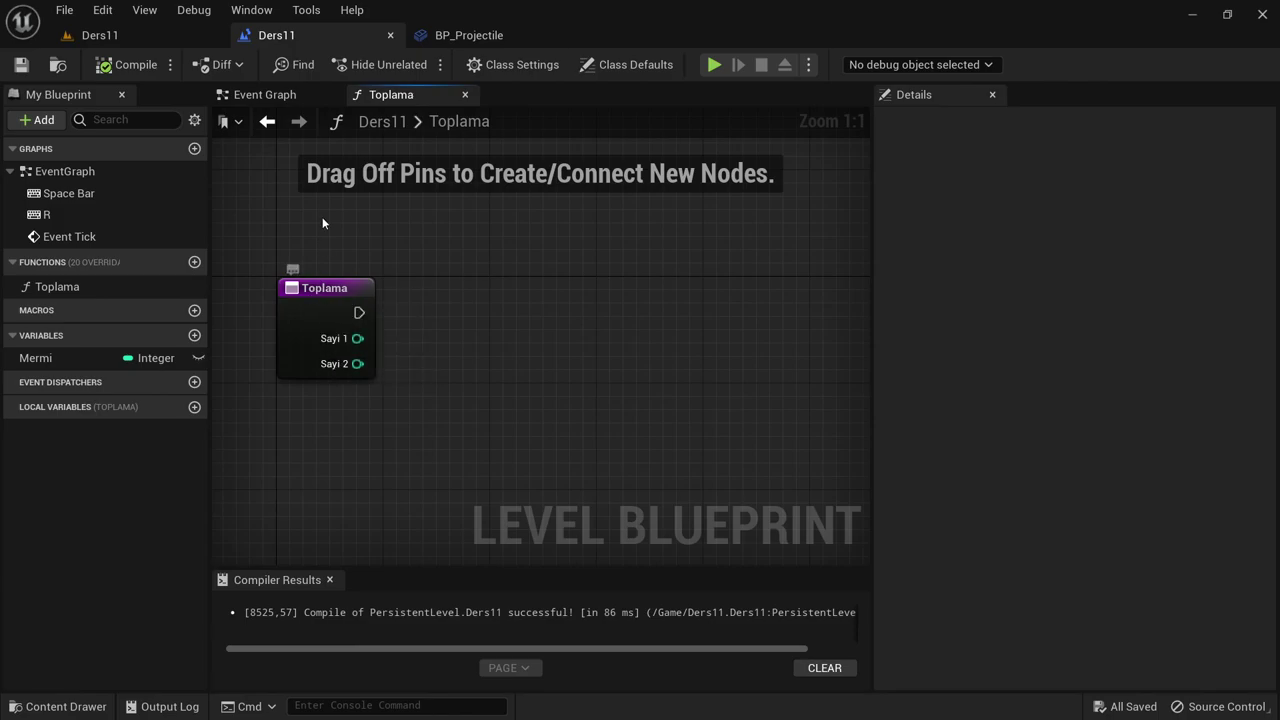
- Place a Toplama call node in the Event Graph and start editing its Sayi 1 value
{"action": "left_click", "coordinate": [257, 95]}
{"action": "right_click_drag", "start_coordinate": [468, 406], "coordinate": [526, 323]}
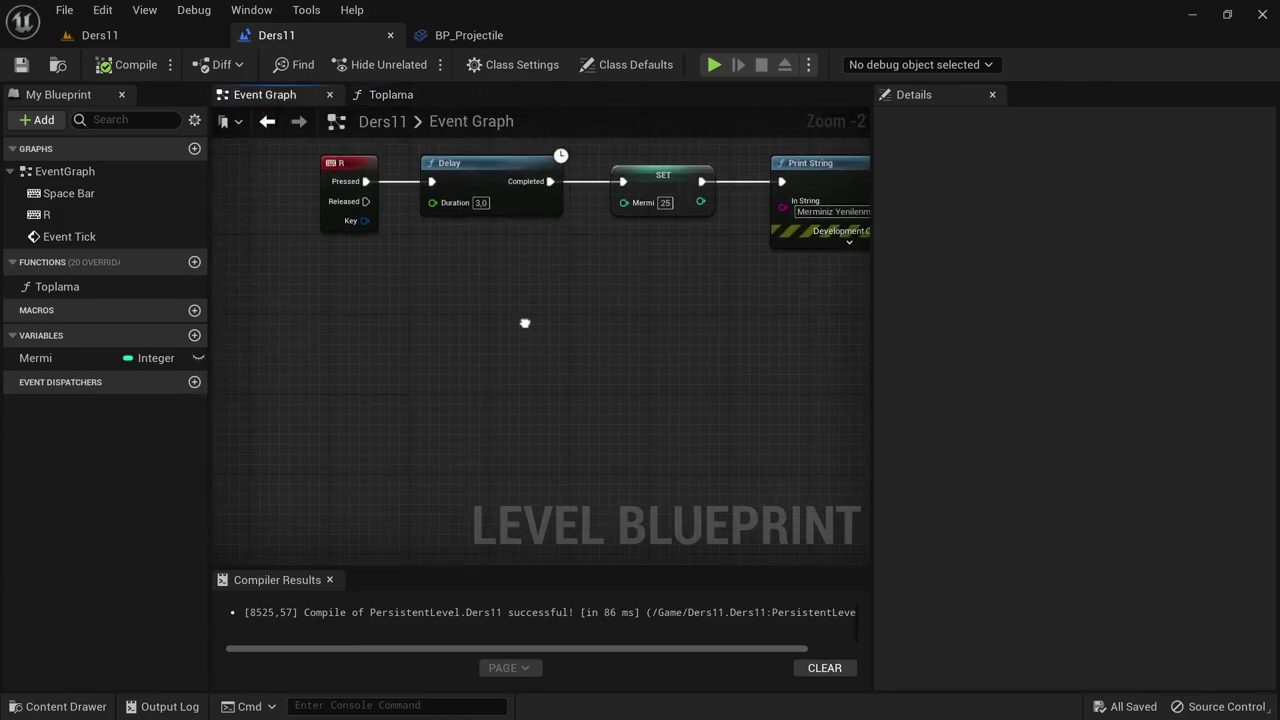
{"action": "scroll", "coordinate": [420, 334], "scroll_direction": "up", "scroll_amount": 2}
{"action": "right_click", "coordinate": [410, 335]}
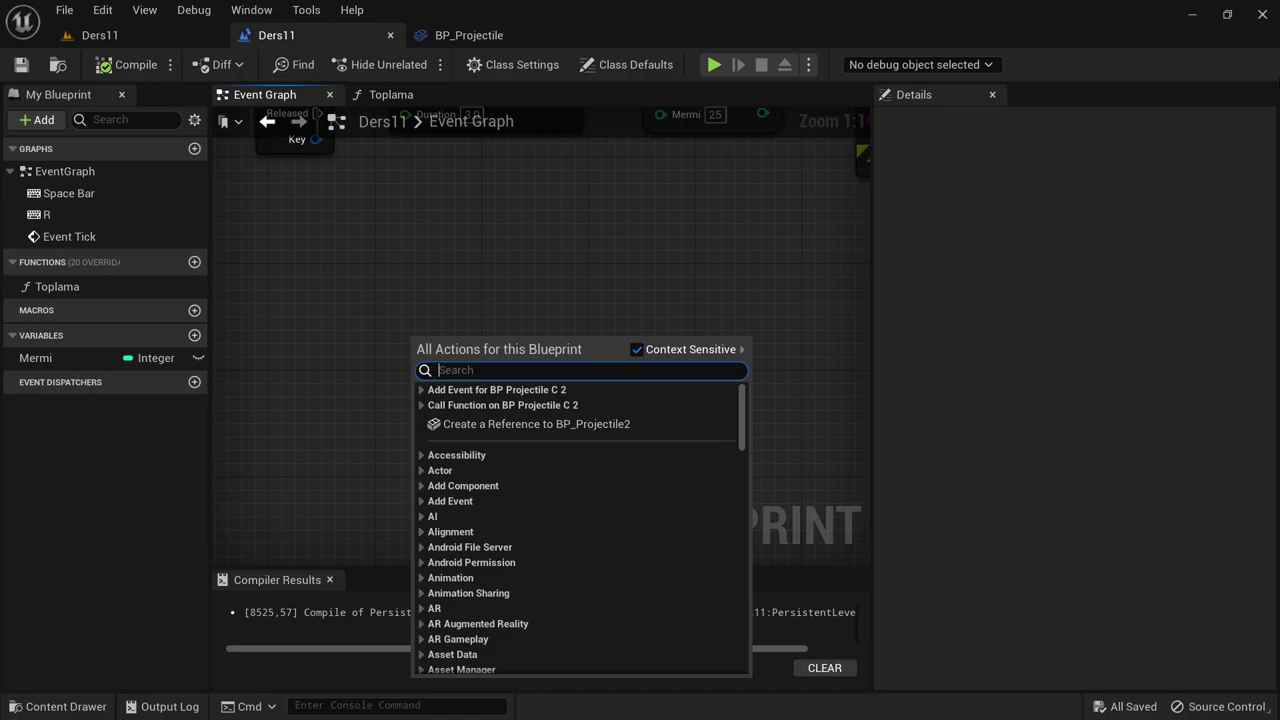
{"action": "type", "text": "toplama"}
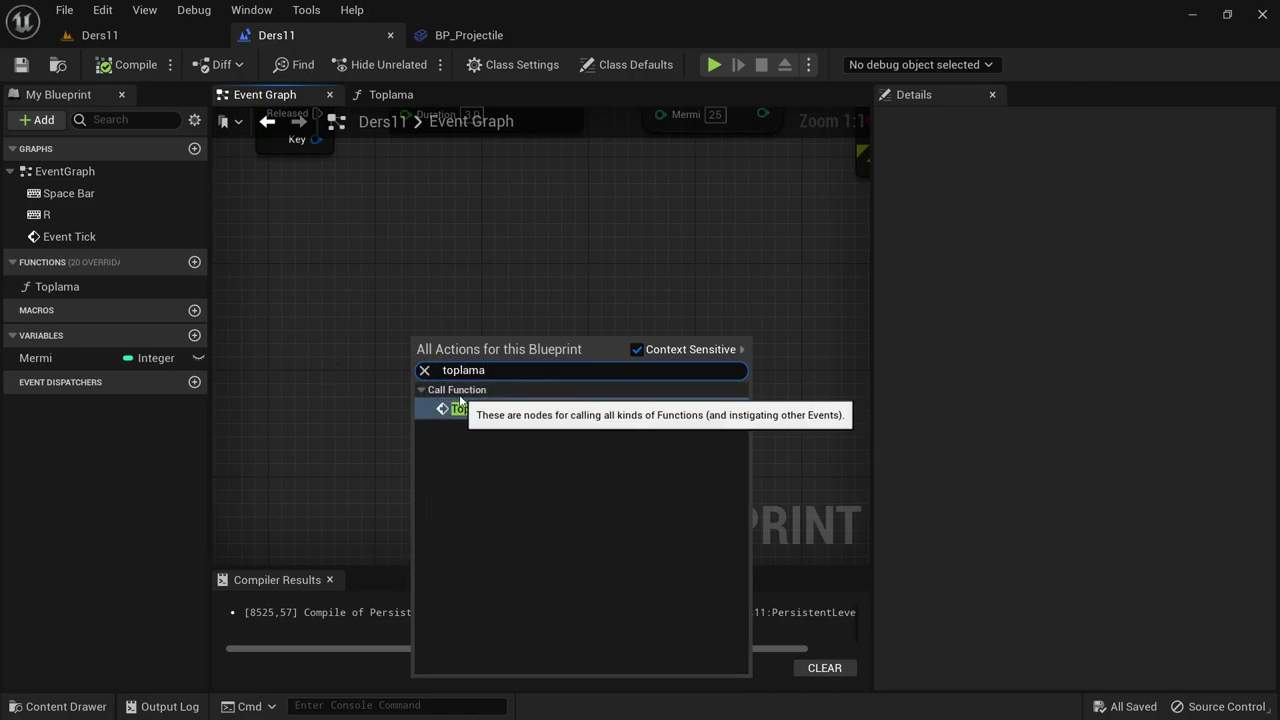
{"action": "left_click", "coordinate": [462, 409]}
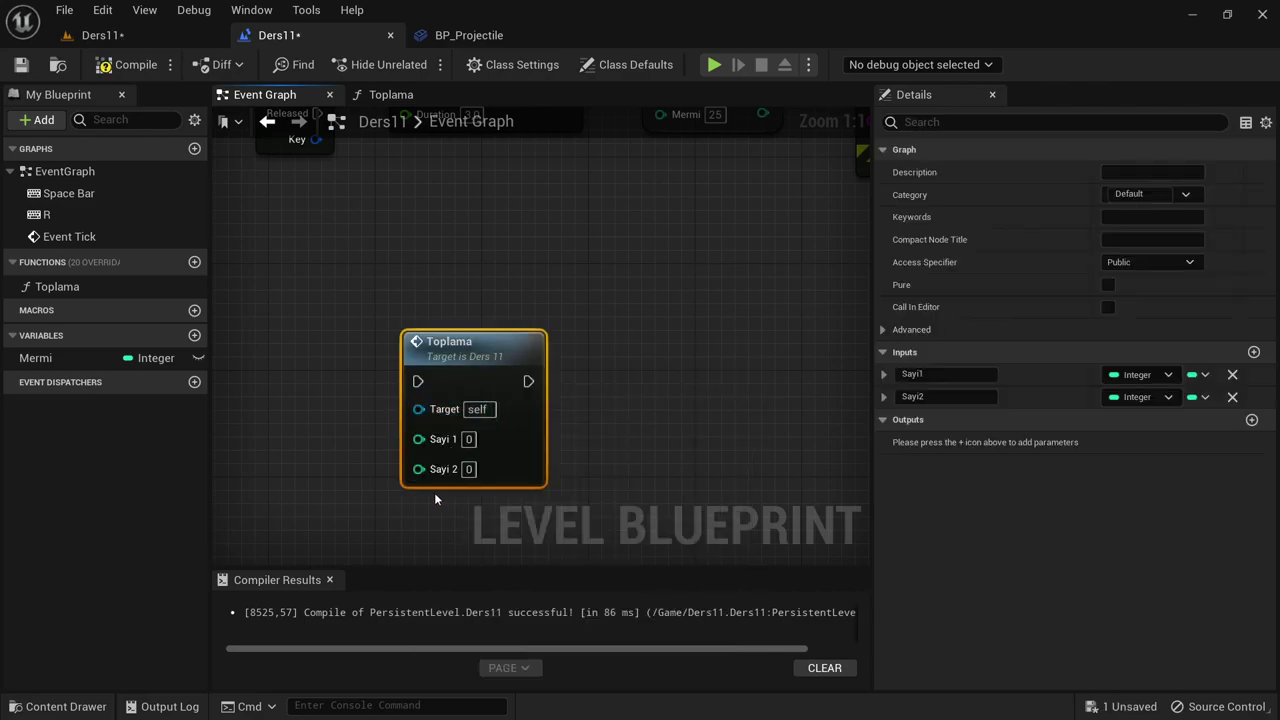
{"action": "left_click", "coordinate": [468, 440]}
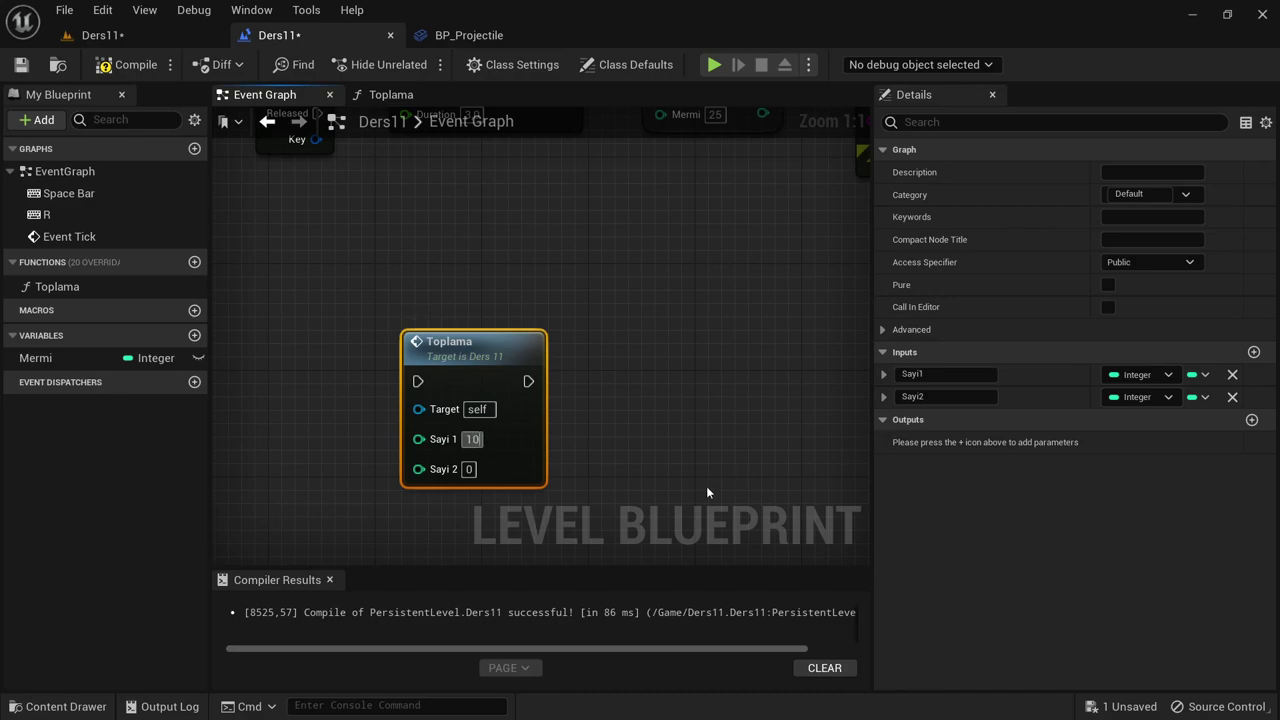
- Pass 20 as the Toplama call's Sayi 2, compile and save, then open the Toplama function graph
{"action": "key", "text": "Tab"}
{"action": "type", "text": "20"}
{"action": "left_click", "coordinate": [104, 60]}
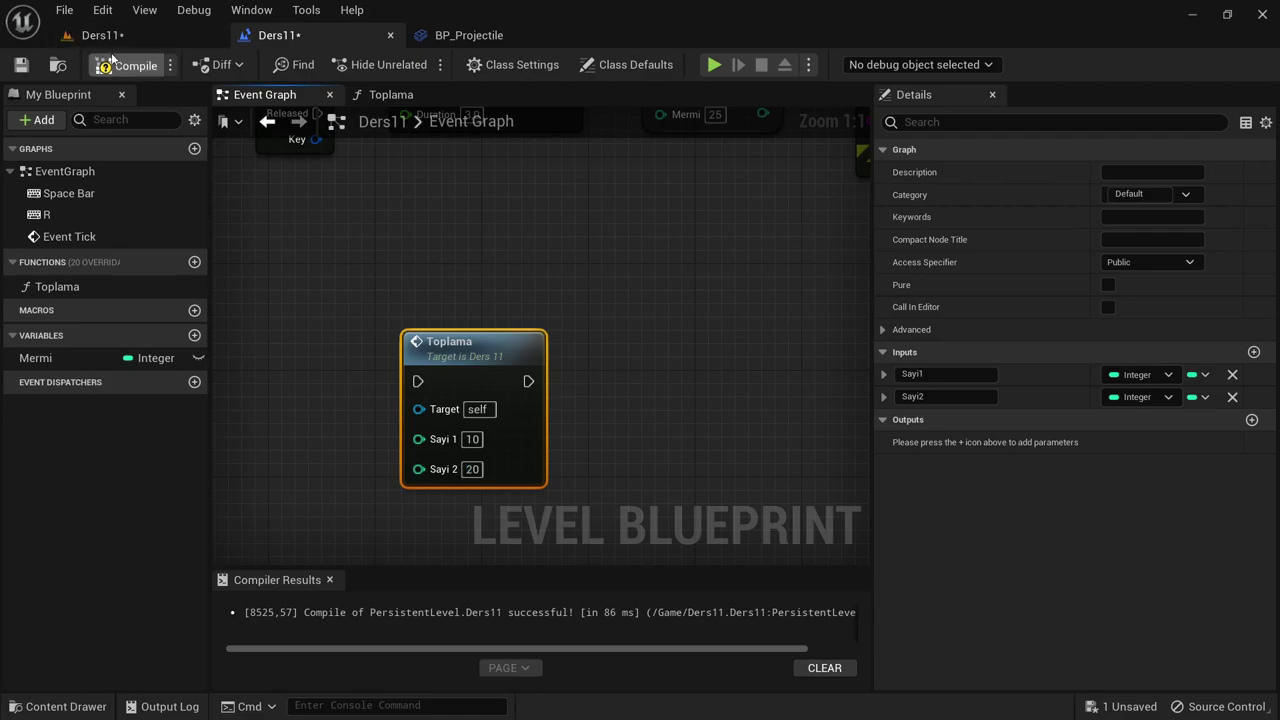
{"action": "key", "text": "ctrl+s"}
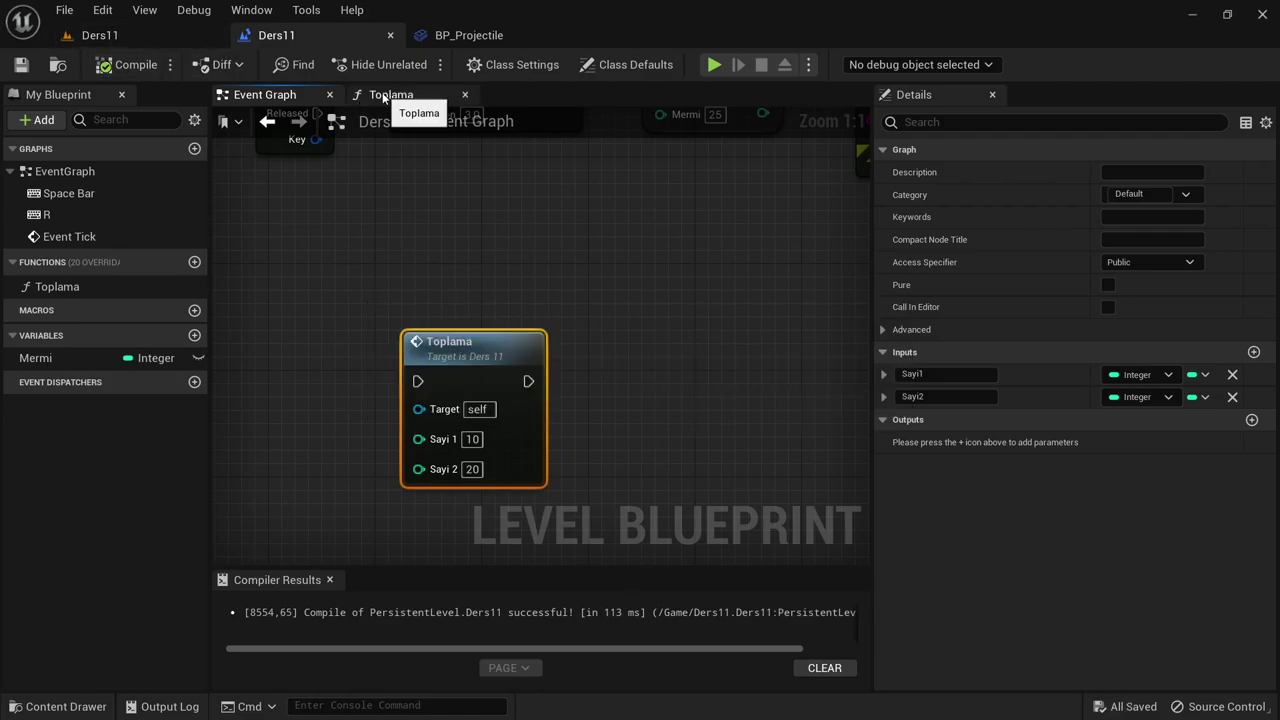
{"action": "left_click", "coordinate": [385, 95]}
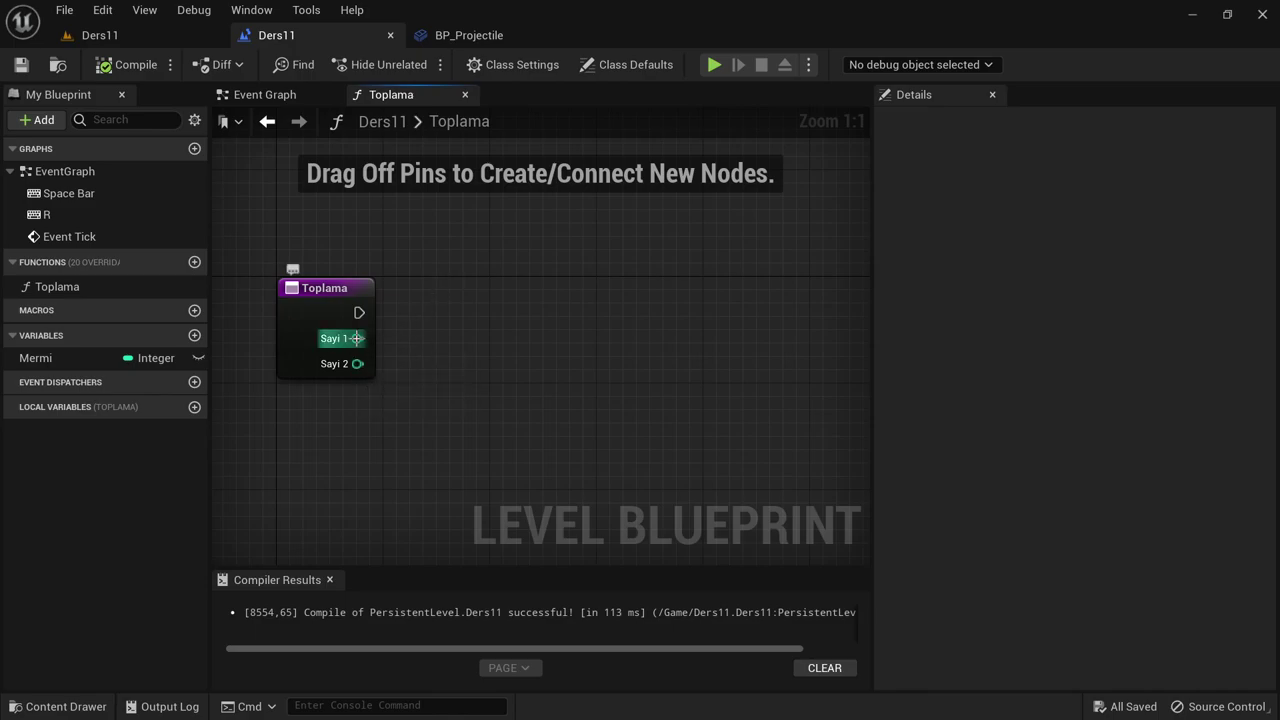
- Inside Toplama, add an integer + (Add) node wired from Sayi 1 and Sayi 2
{"action": "left_click", "coordinate": [309, 281]}
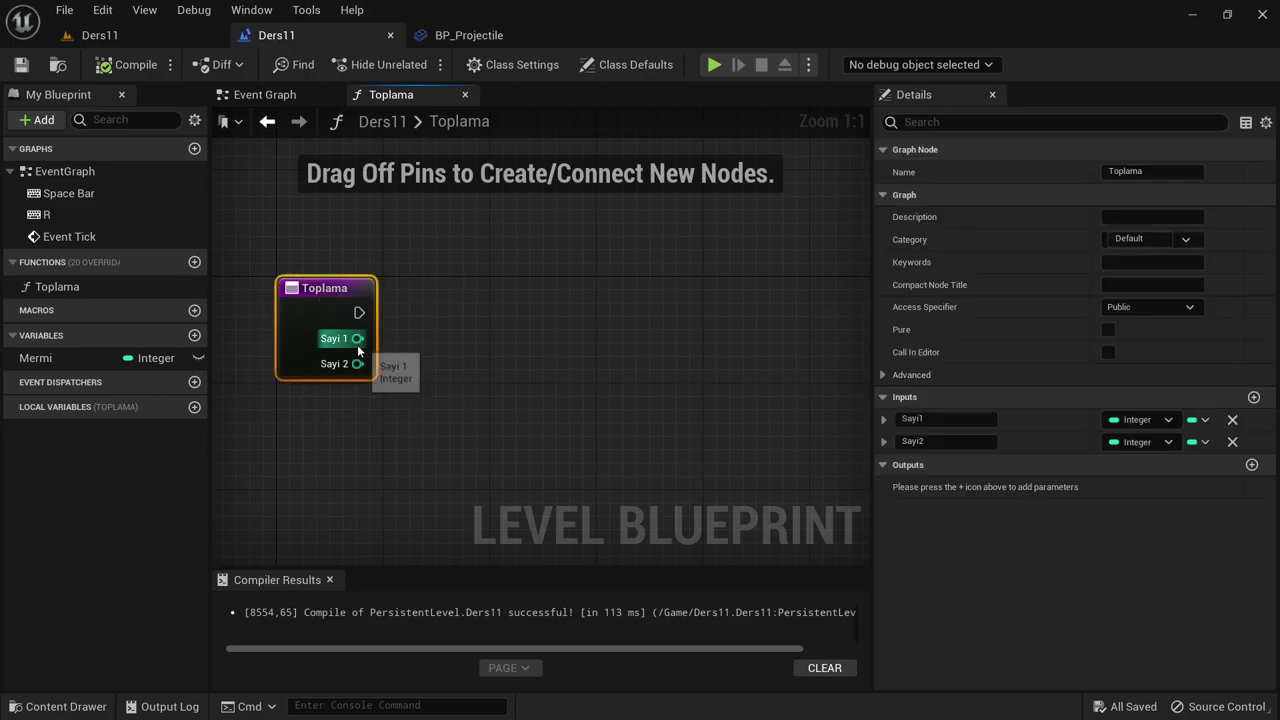
{"action": "left_click_drag", "start_coordinate": [357, 339], "coordinate": [489, 352]}
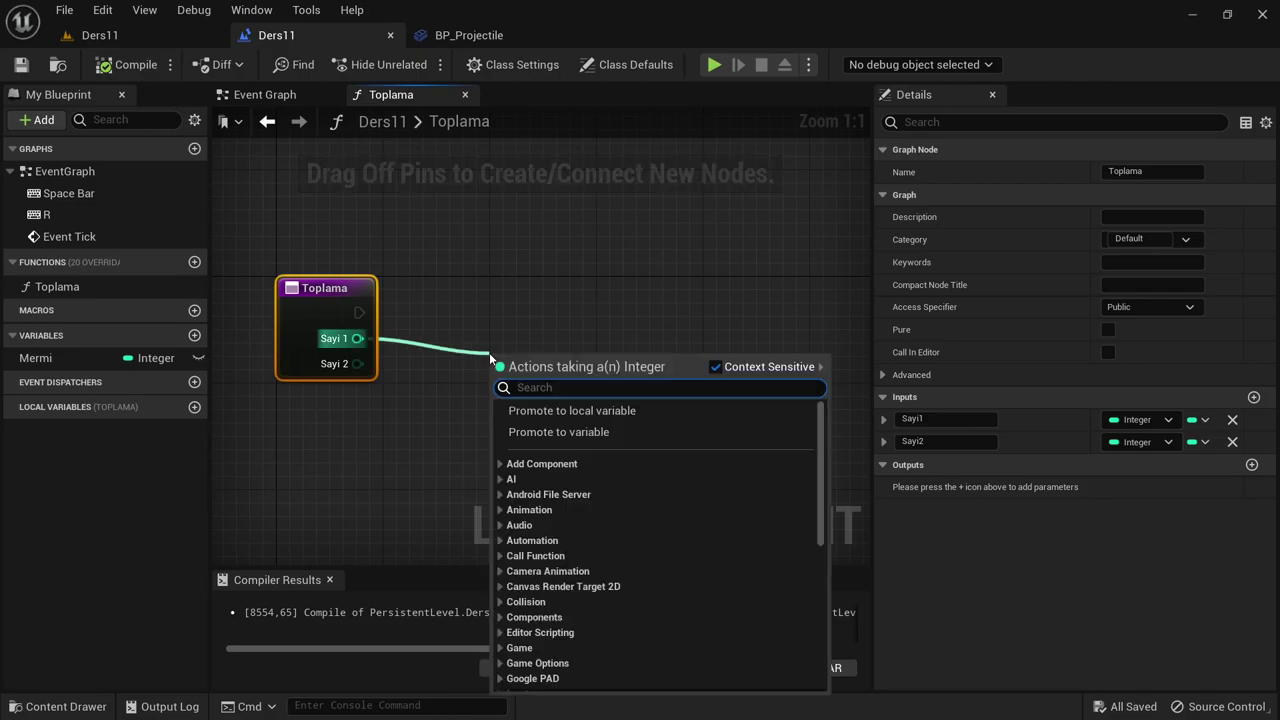
{"action": "type", "text": "+"}
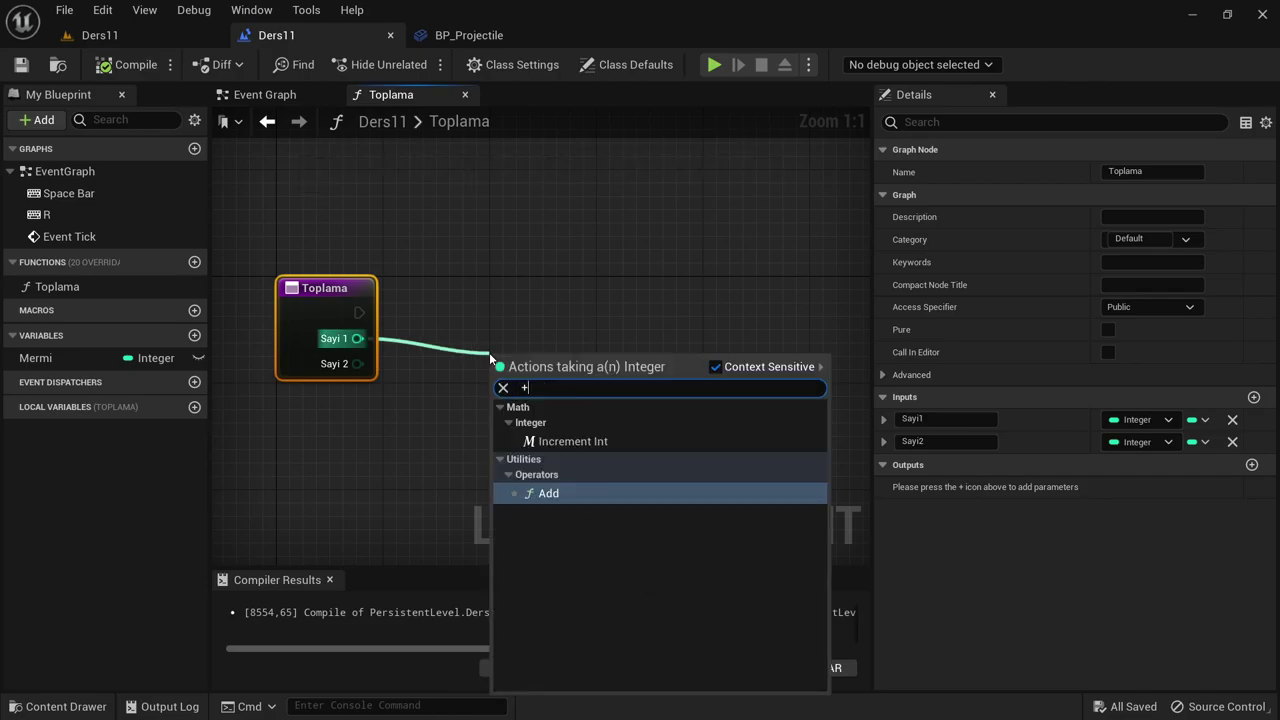
{"action": "left_click", "coordinate": [560, 494]}
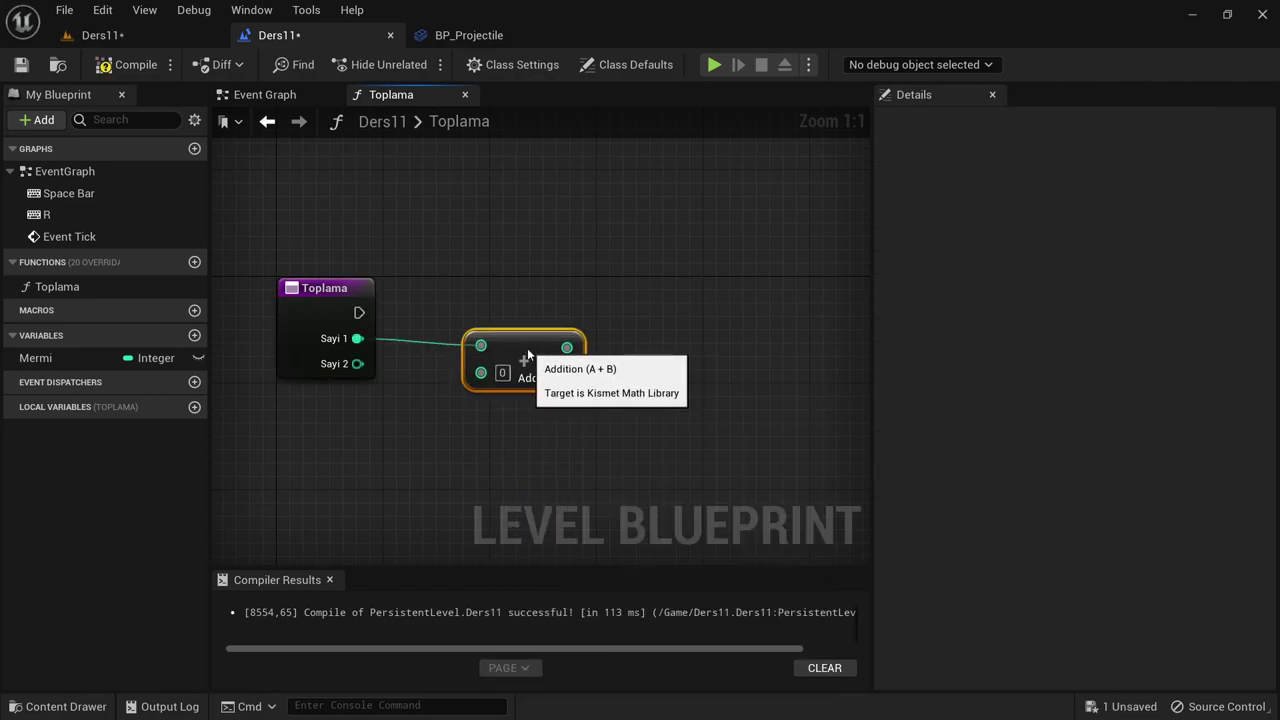
{"action": "left_click_drag", "start_coordinate": [527, 348], "coordinate": [513, 349]}
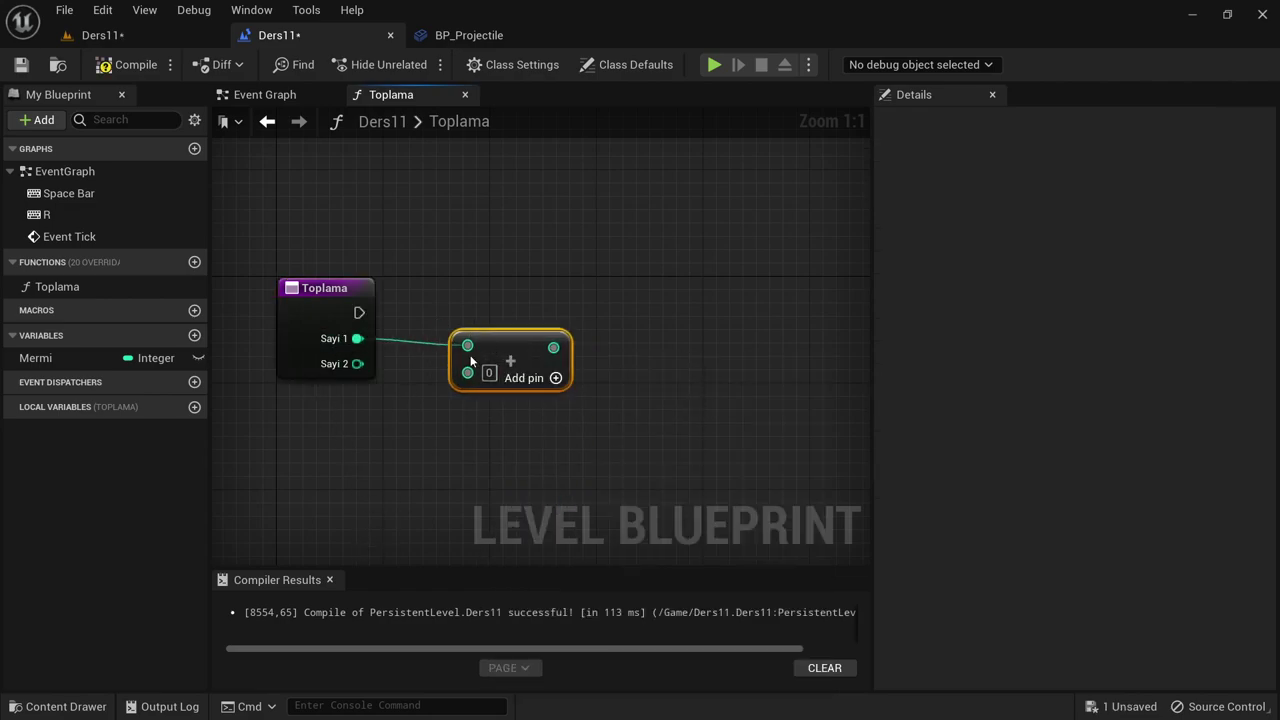
{"action": "left_click_drag", "start_coordinate": [357, 363], "coordinate": [467, 372]}
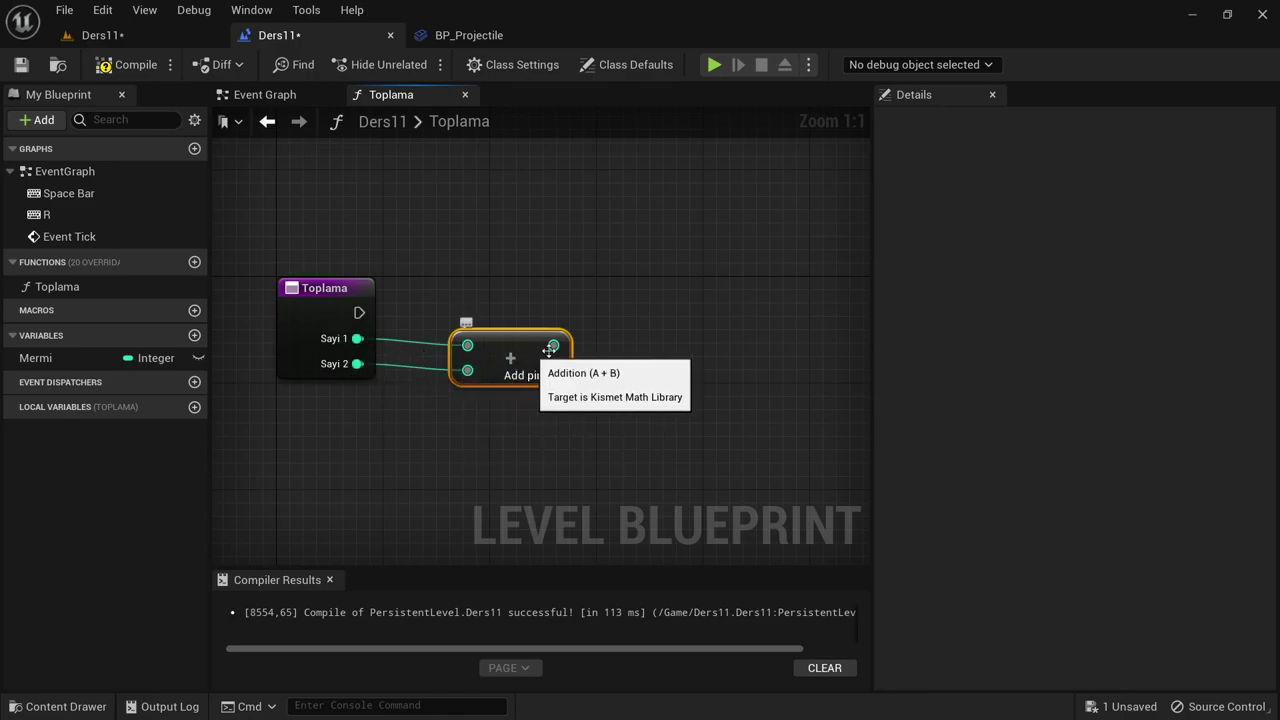
{"action": "right_click_drag", "start_coordinate": [549, 350], "coordinate": [634, 348]}
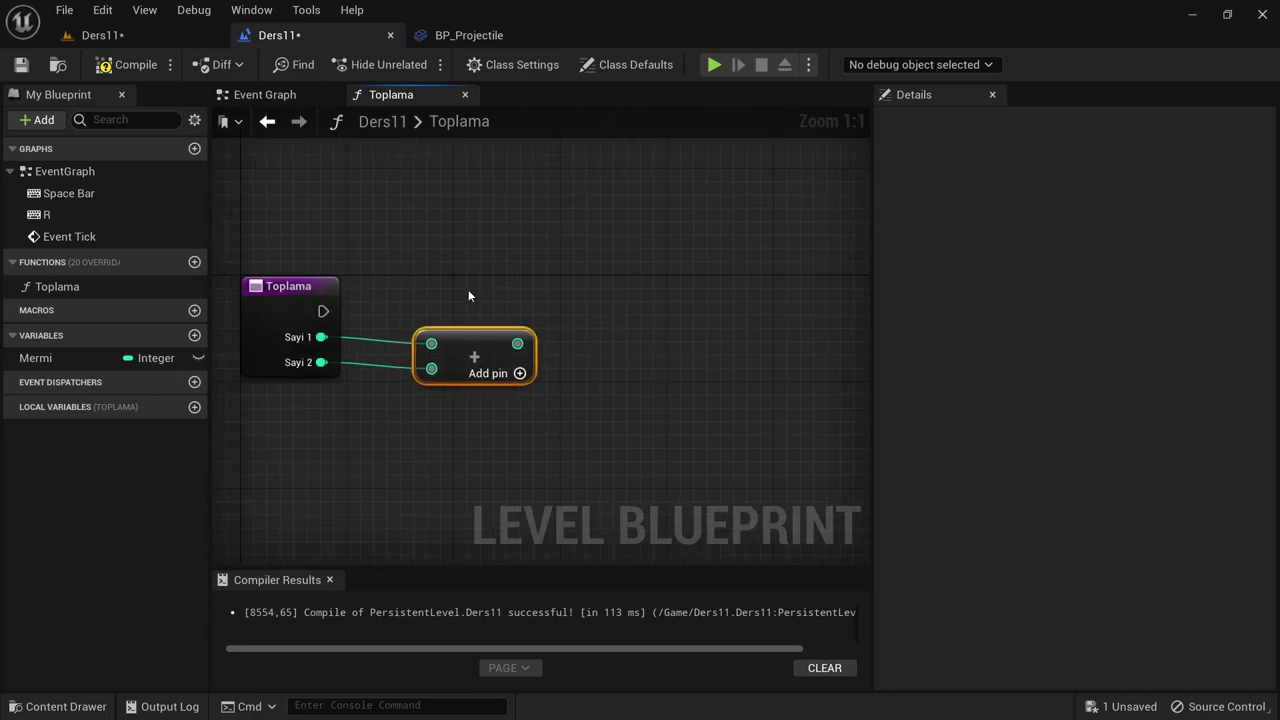
{"action": "left_click", "coordinate": [302, 284]}
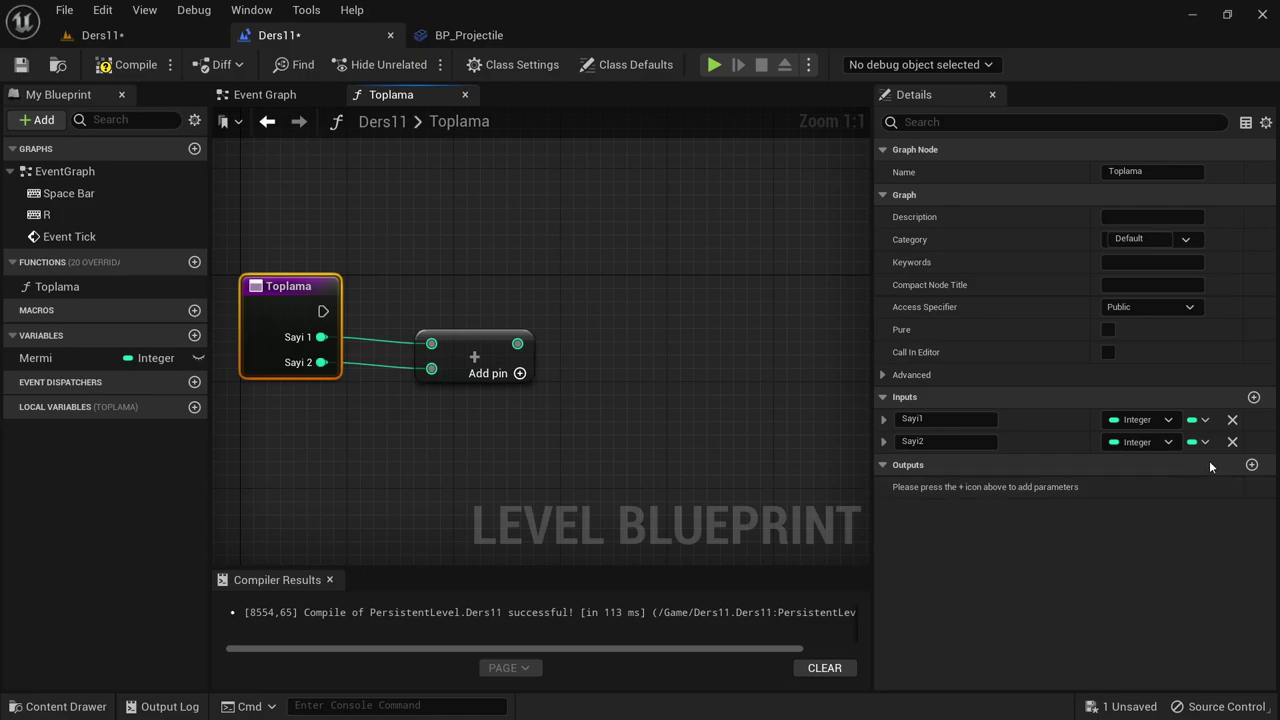
- Add an integer output named Sonuc to Toplama and wire the Add result into it
{"action": "left_click", "coordinate": [1251, 465]}
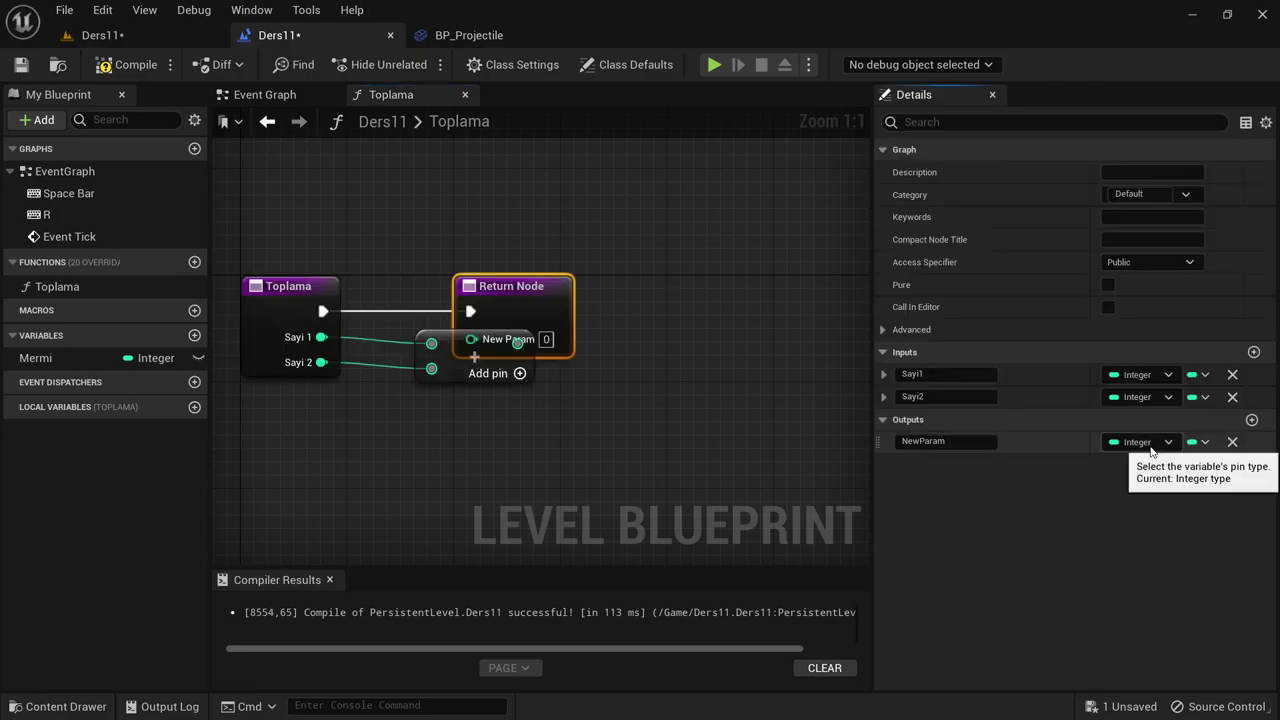
{"action": "left_click", "coordinate": [943, 441]}
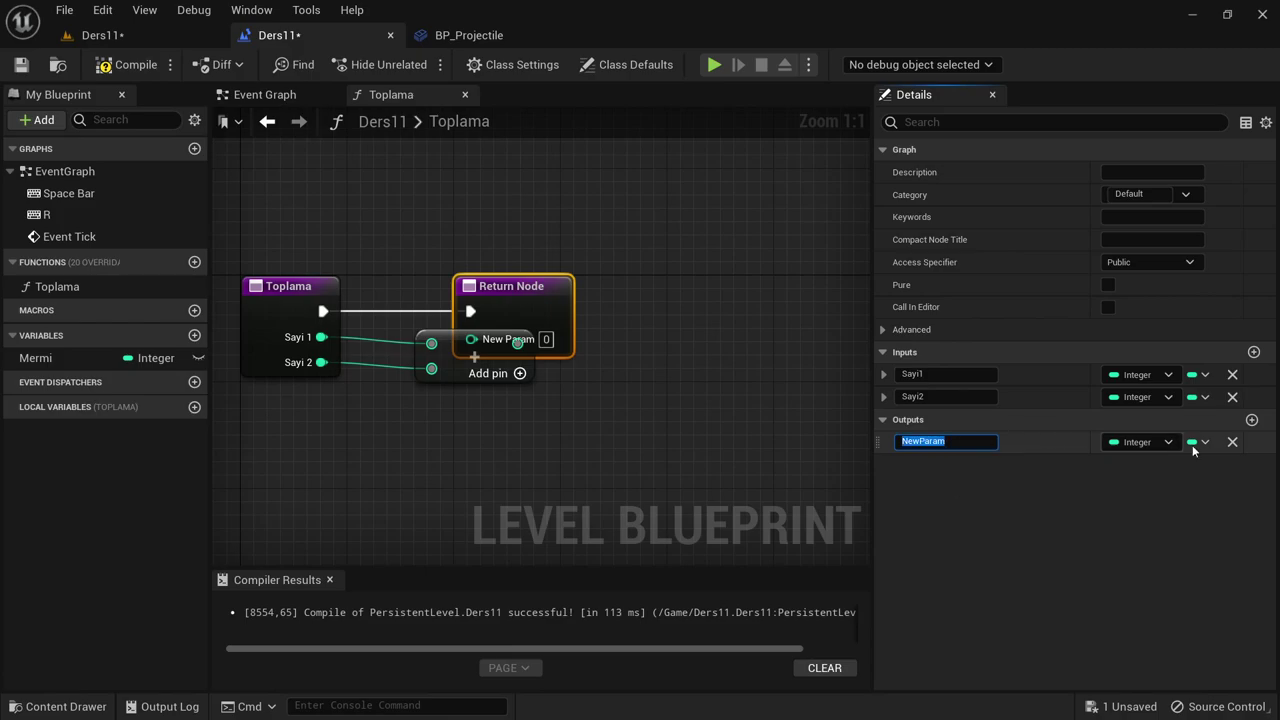
{"action": "type", "text": "Sonuc"}
{"action": "key", "text": "Return"}
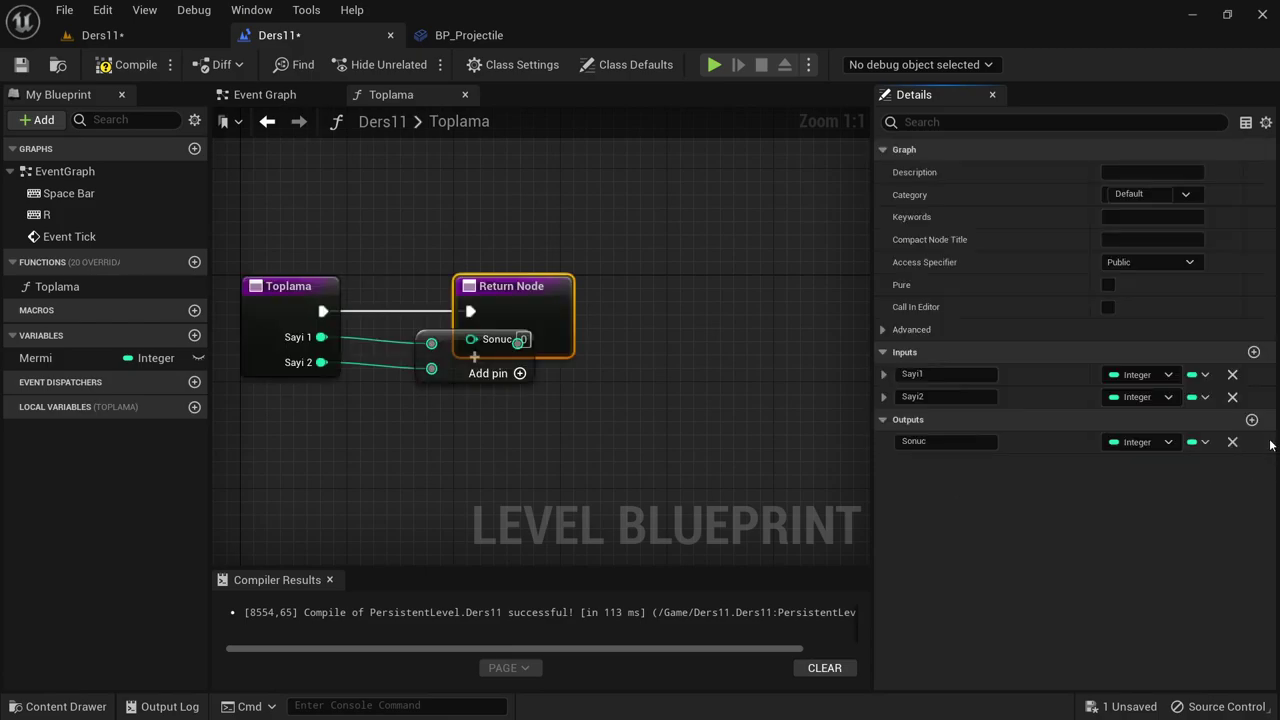
{"action": "left_click_drag", "start_coordinate": [545, 287], "coordinate": [718, 287]}
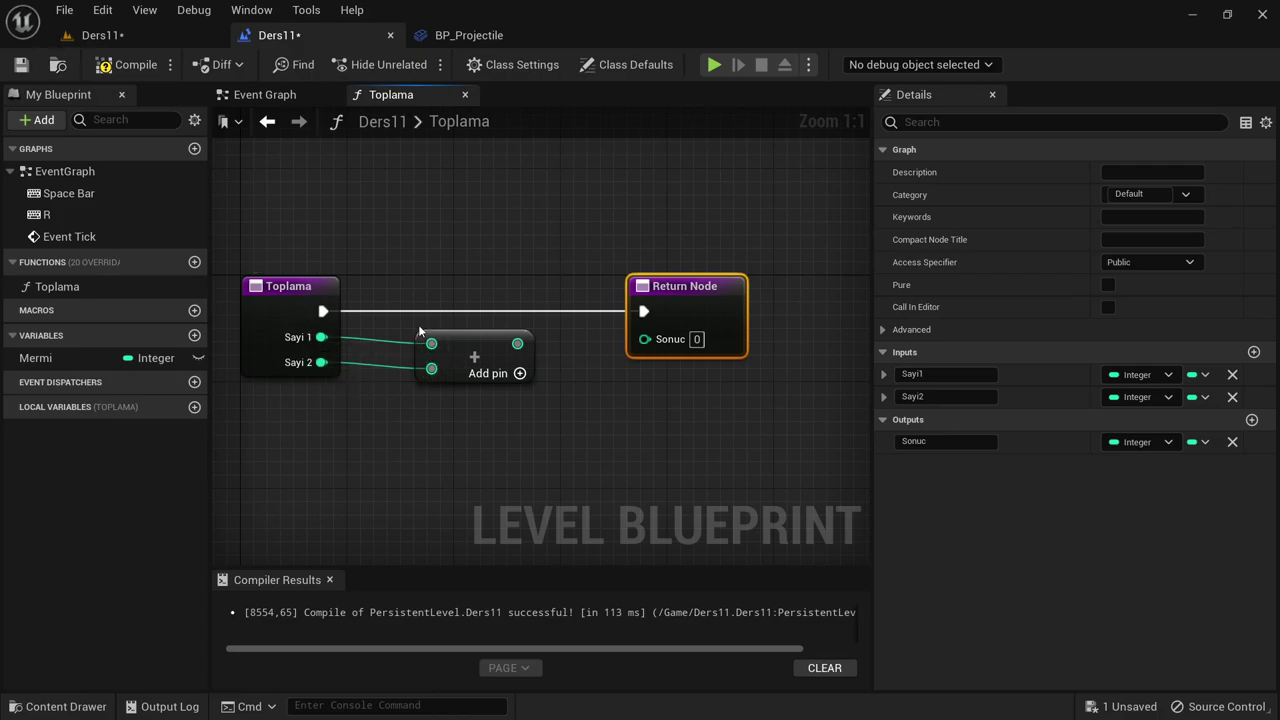
{"action": "left_click_drag", "start_coordinate": [517, 343], "coordinate": [641, 345]}
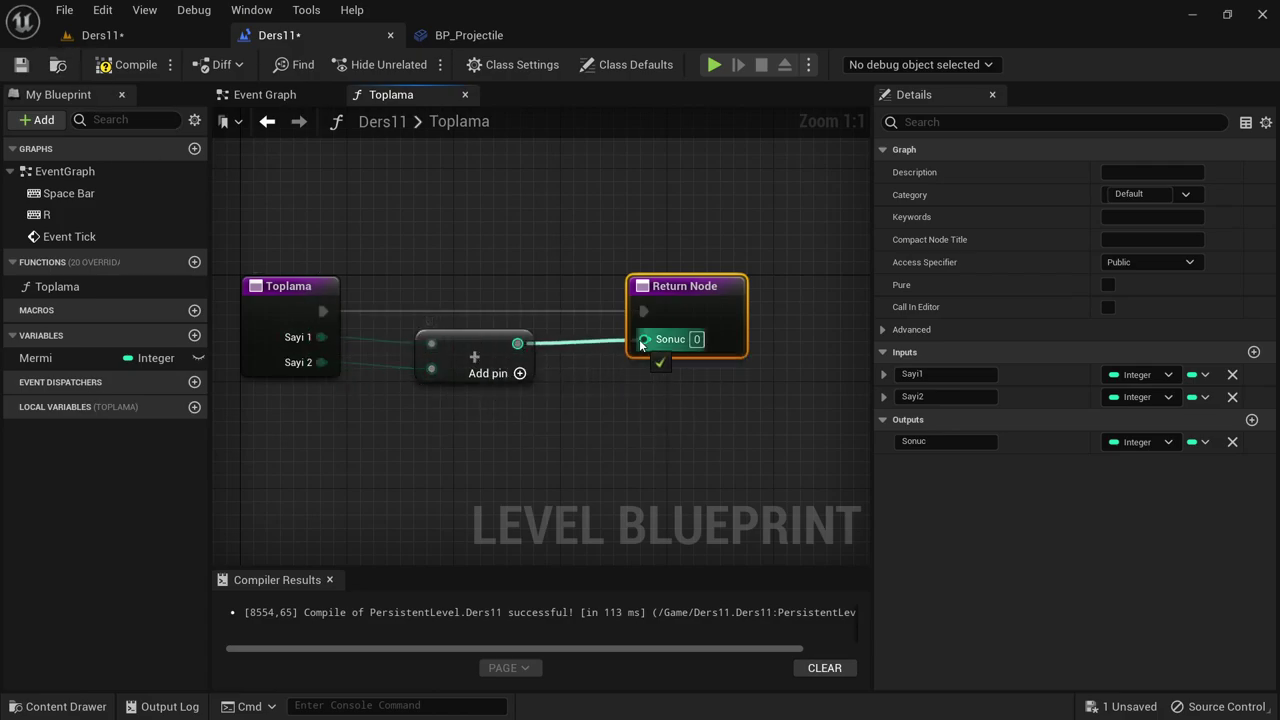
- Compile and save the level blueprint, then go back to the Event Graph
{"action": "left_click", "coordinate": [128, 64]}
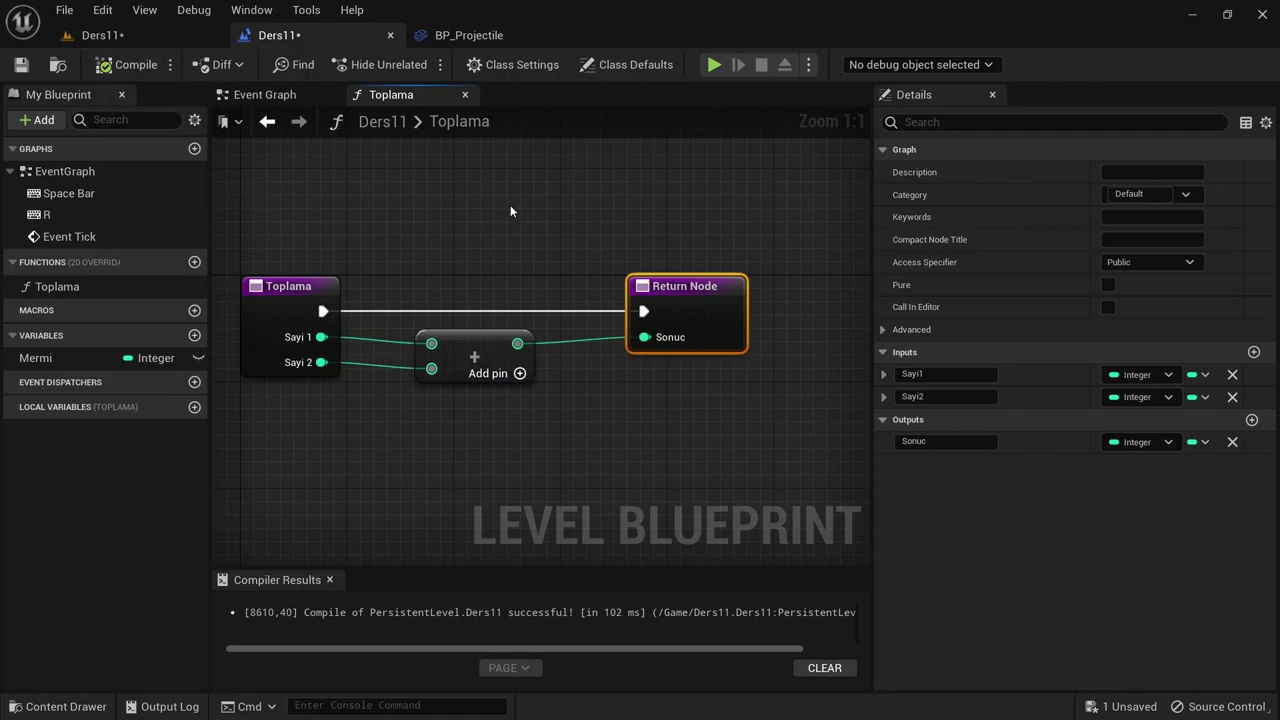
{"action": "right_click_drag", "start_coordinate": [510, 211], "coordinate": [424, 215]}
{"action": "key", "text": "ctrl+s"}
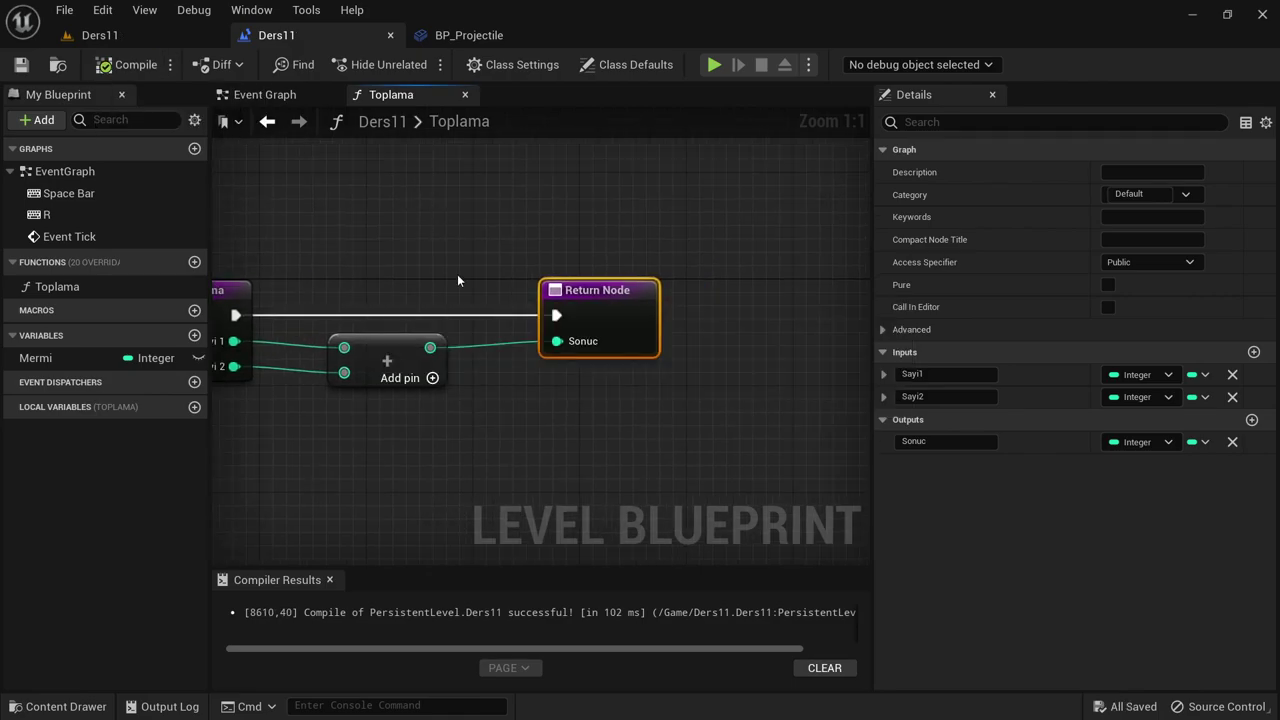
{"action": "right_click_drag", "start_coordinate": [457, 274], "coordinate": [545, 276]}
{"action": "left_click", "coordinate": [236, 96]}
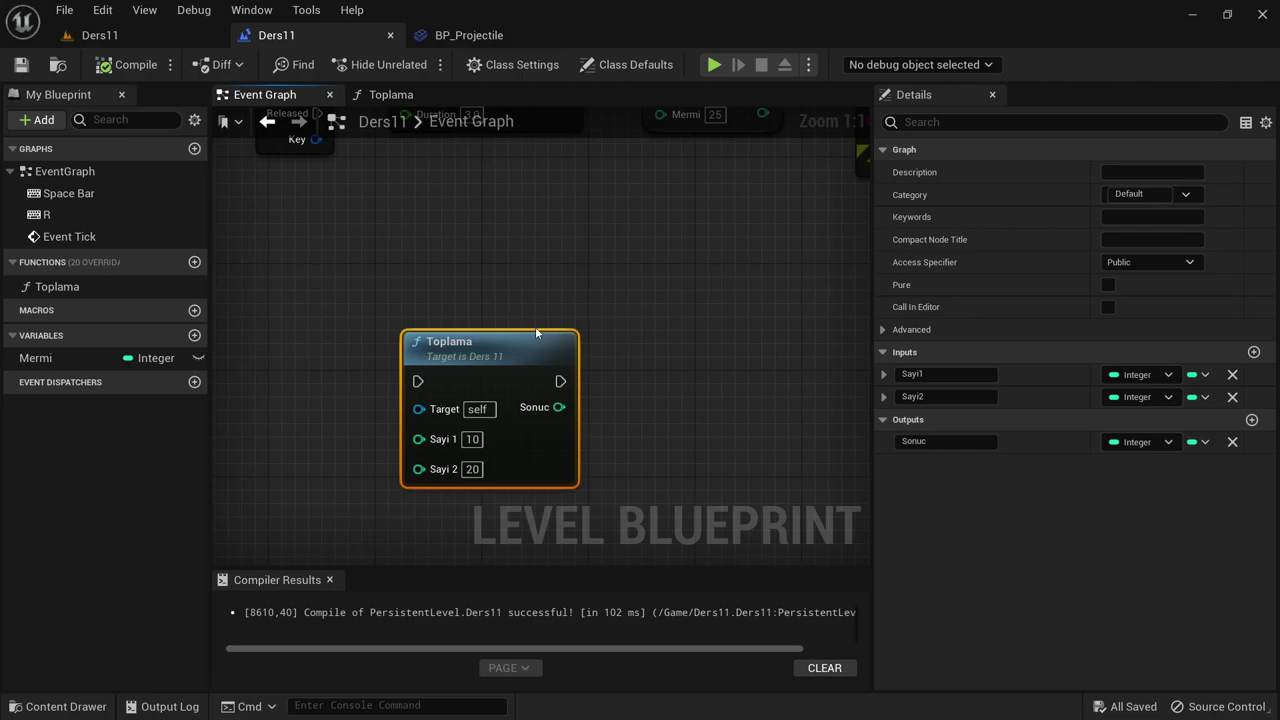
- Add an Event BeginPlay node and wire its execution into the Toplama call
{"action": "right_click_drag", "start_coordinate": [430, 333], "coordinate": [458, 240]}
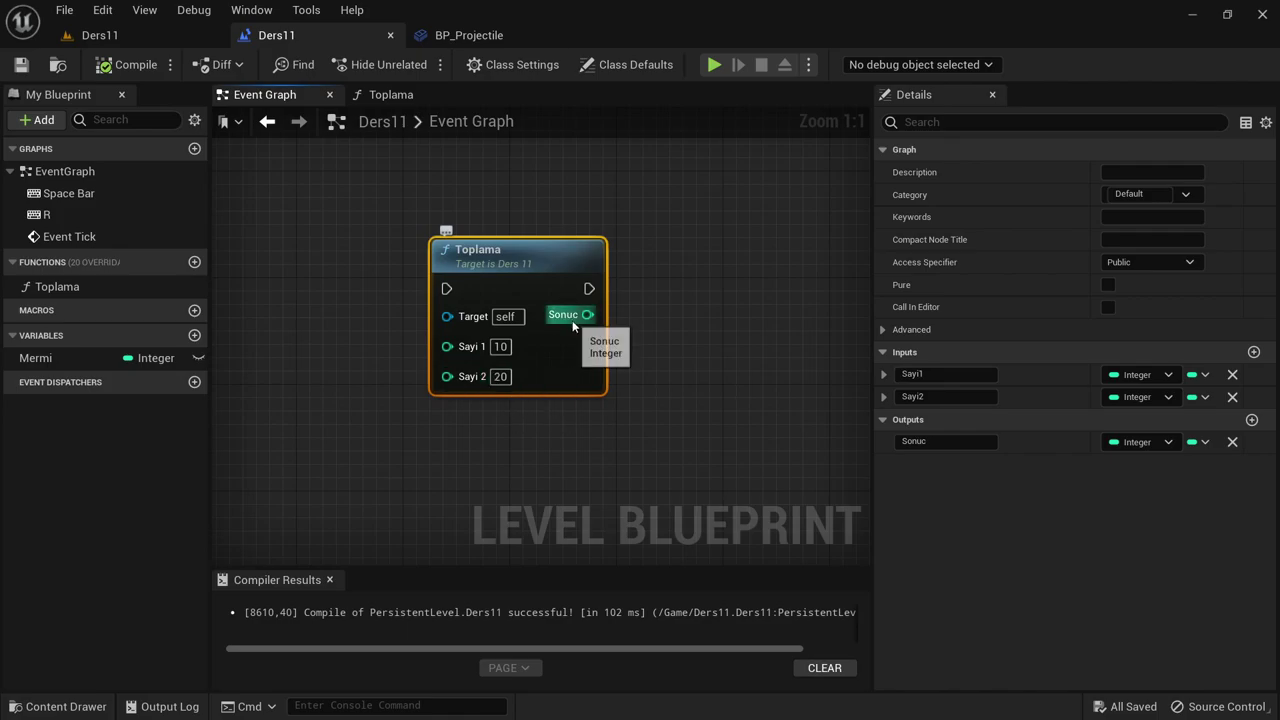
{"action": "right_click_drag", "start_coordinate": [405, 272], "coordinate": [530, 272]}
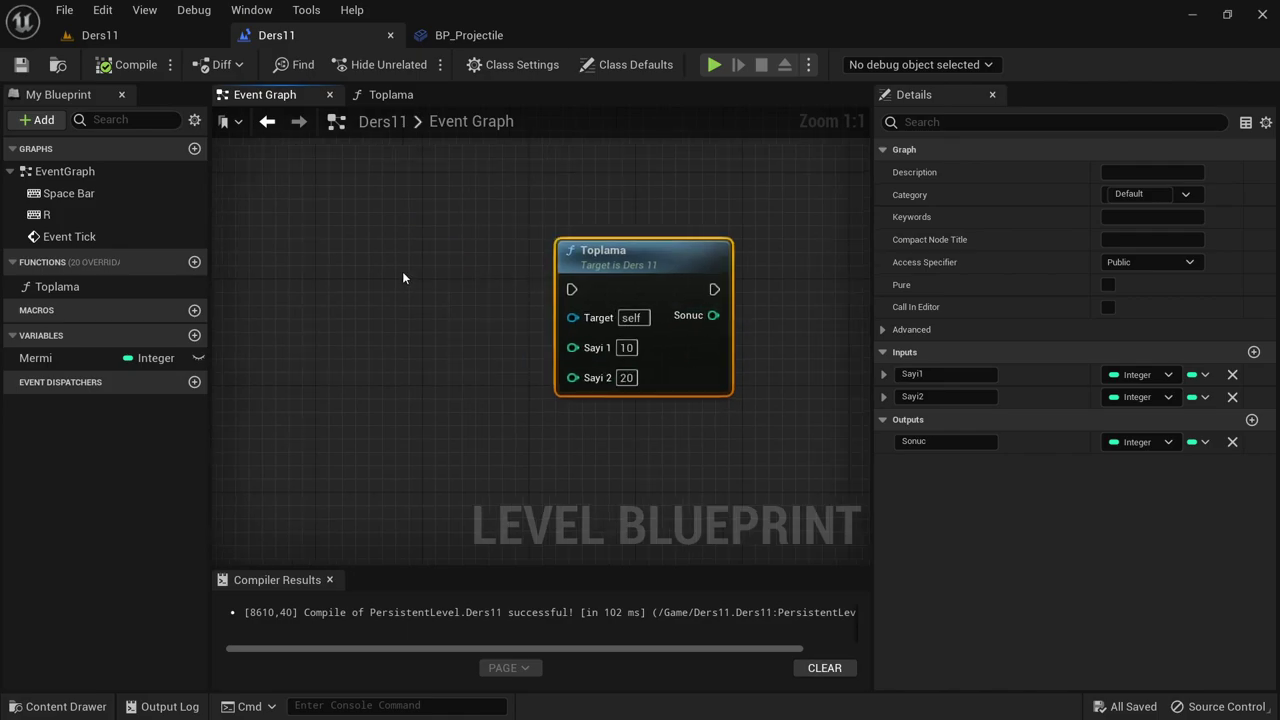
{"action": "right_click", "coordinate": [402, 271]}
{"action": "type", "text": "event"}
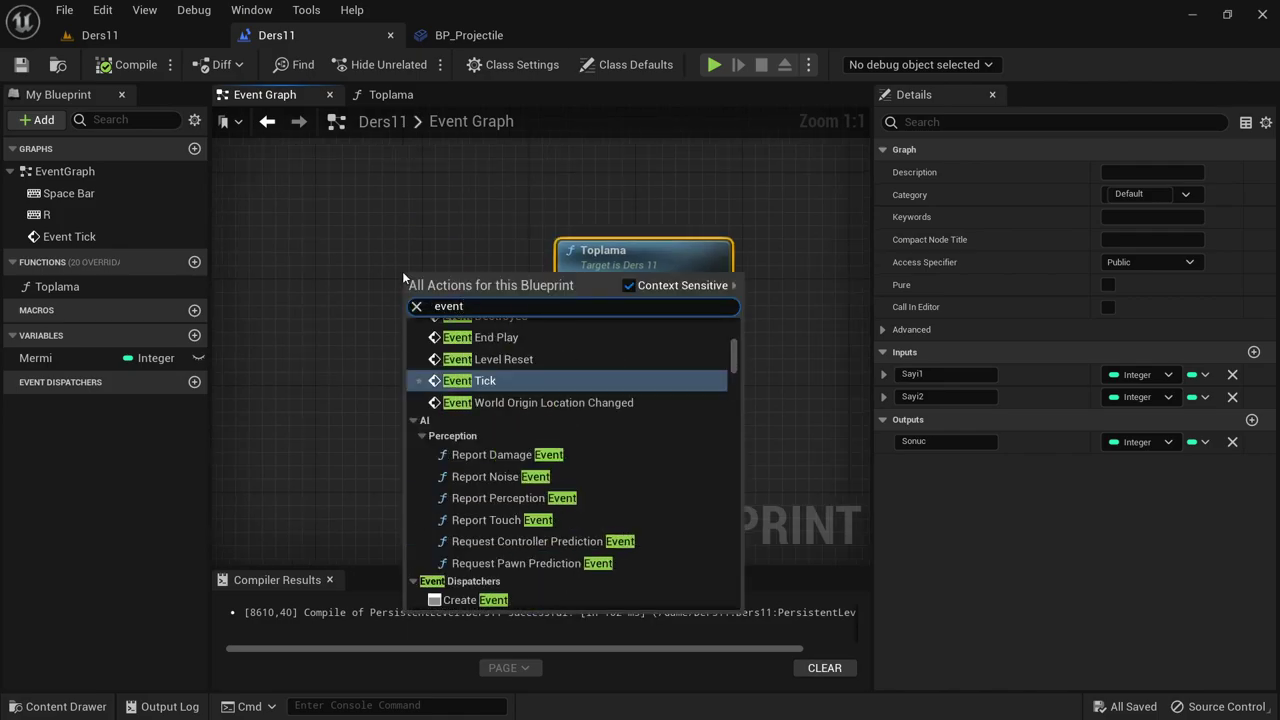
{"action": "type", "text": "b"}
{"action": "key", "text": "Return"}
{"action": "mouse_move", "coordinate": [461, 291]}
{"action": "left_mouse_down"}
{"action": "mouse_move", "coordinate": [407, 264]}
{"action": "mouse_move", "coordinate": [571, 295]}
{"action": "left_mouse_up"}
{"action": "left_click_drag", "start_coordinate": [658, 243], "coordinate": [658, 230]}
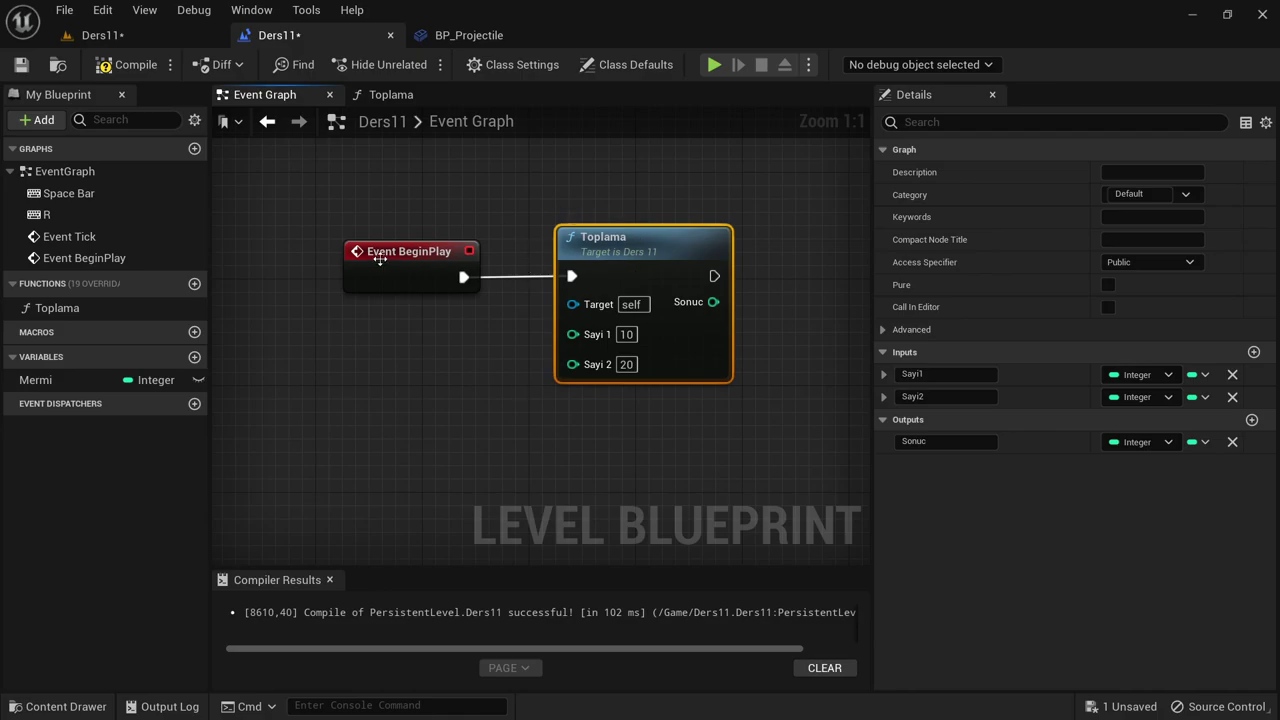
- Add a Print String node fed by Toplama's Sonuc through an auto-inserted conversion node
{"action": "right_click_drag", "start_coordinate": [588, 263], "coordinate": [543, 307]}
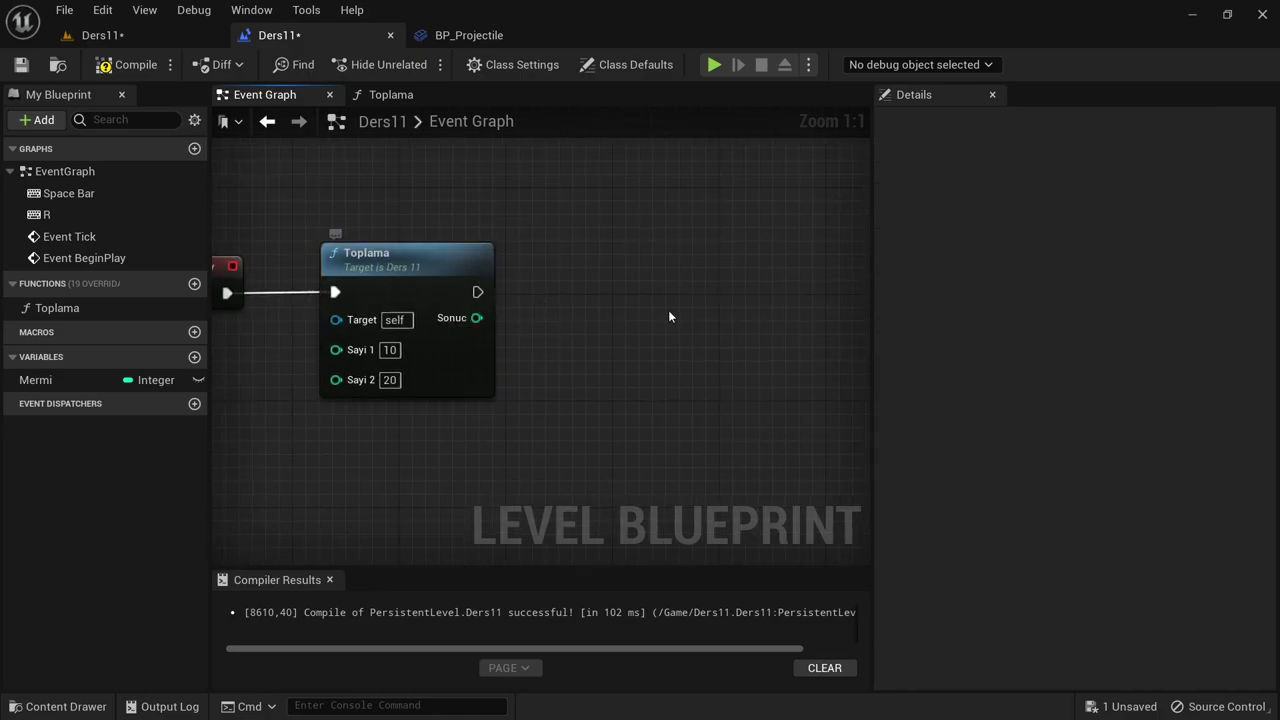
{"action": "right_click", "coordinate": [668, 310]}
{"action": "type", "text": "print"}
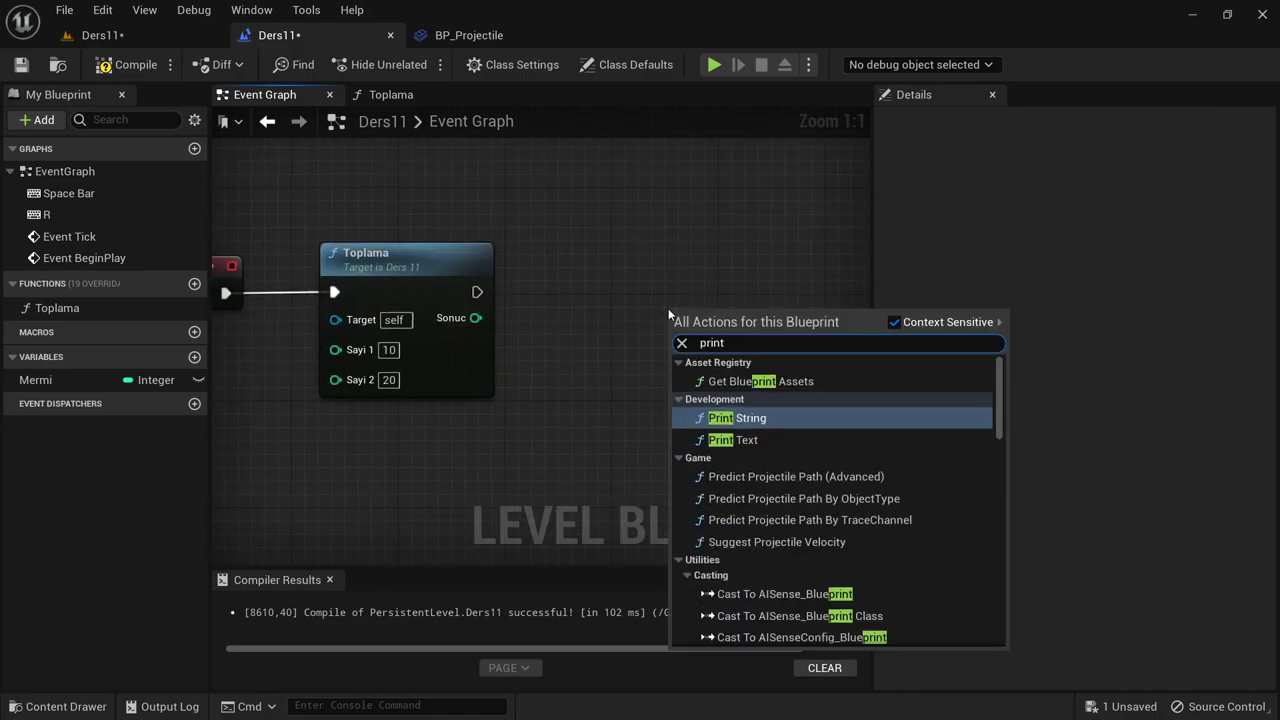
{"action": "key", "text": "Return"}
{"action": "left_click_drag", "start_coordinate": [713, 322], "coordinate": [606, 269]}
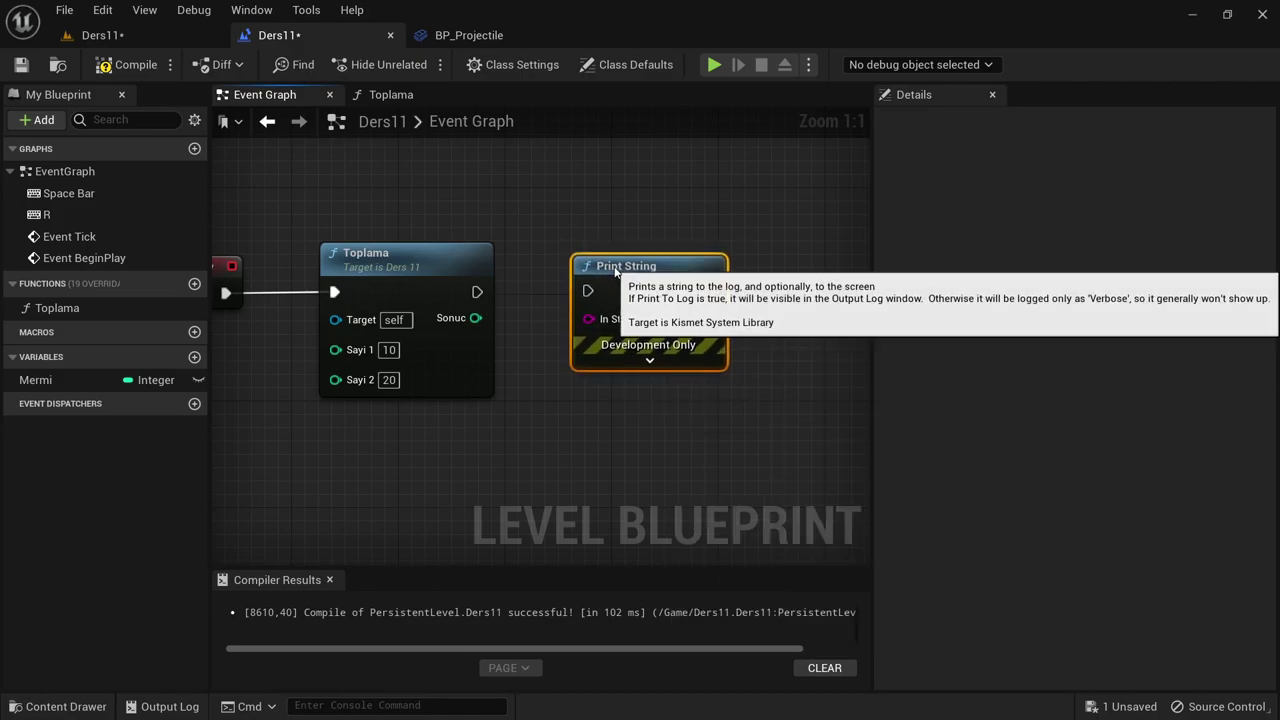
{"action": "left_click_drag", "start_coordinate": [461, 320], "coordinate": [578, 319]}
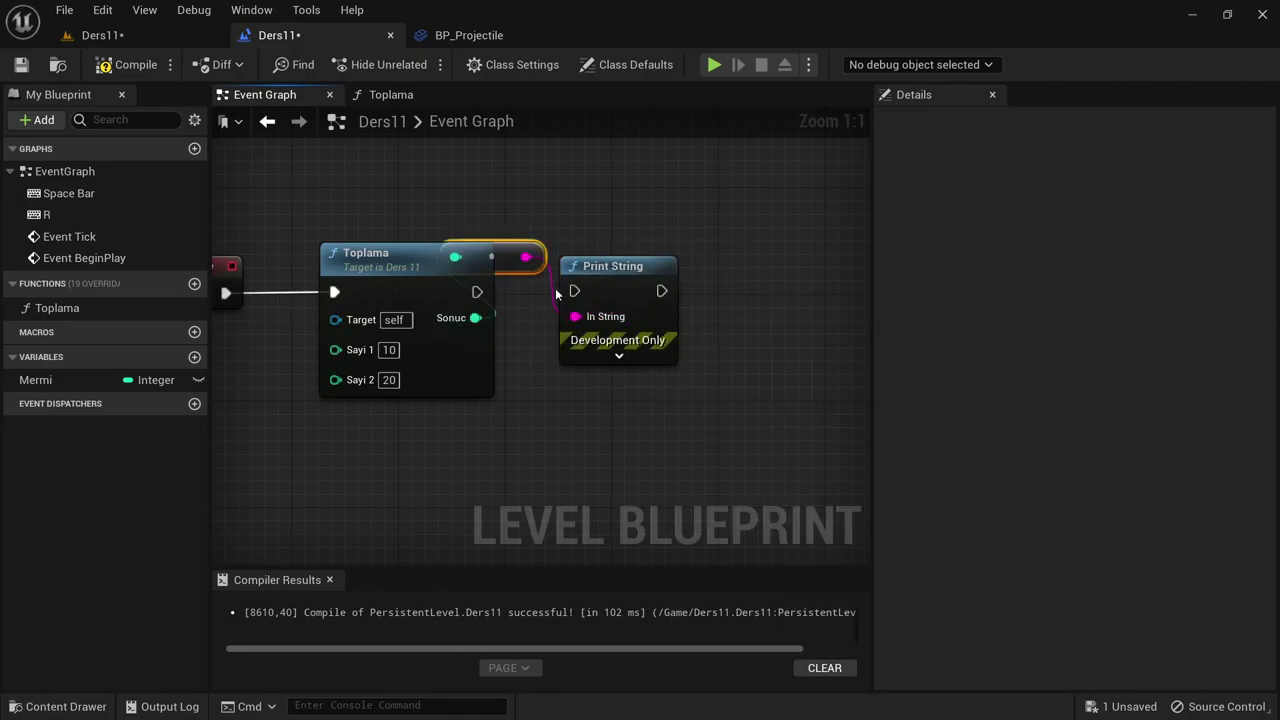
{"action": "left_click_drag", "start_coordinate": [505, 253], "coordinate": [589, 336]}
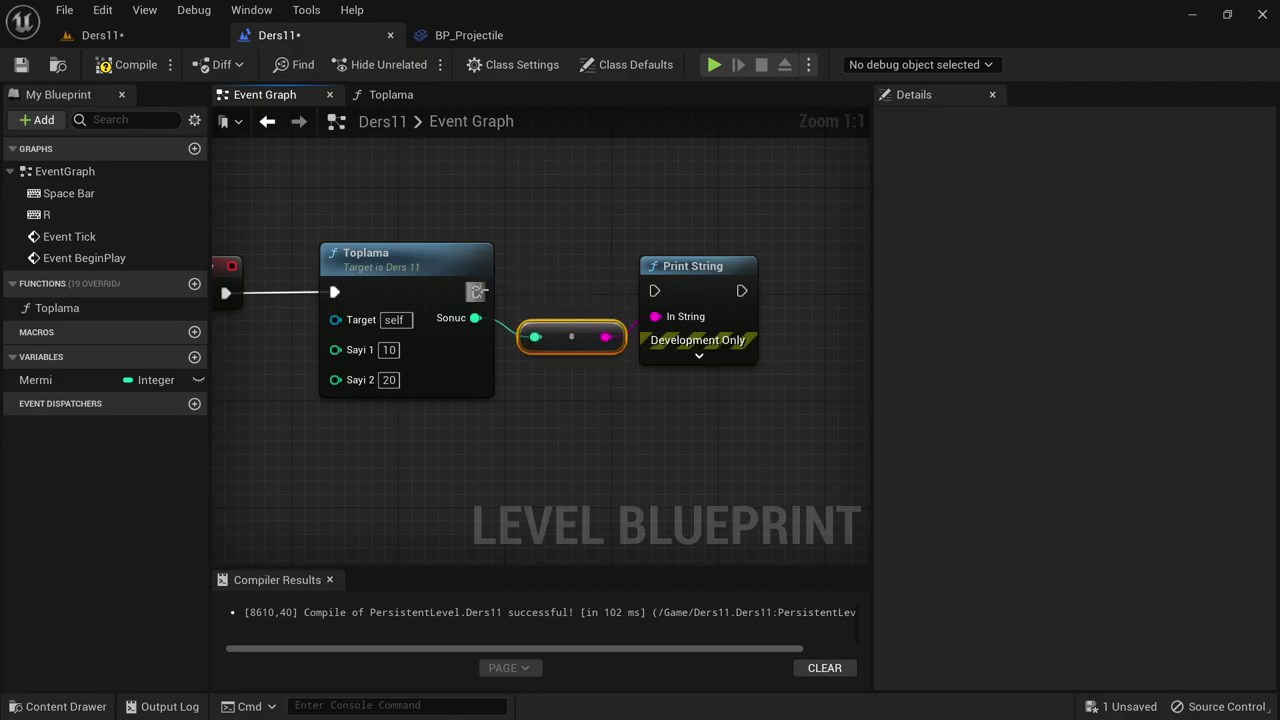
{"action": "left_click", "coordinate": [737, 286]}
- Break the Event Tick link to the Mermi Print String, then compile and save
{"action": "scroll", "coordinate": [605, 222], "scroll_direction": "down", "scroll_amount": 4}
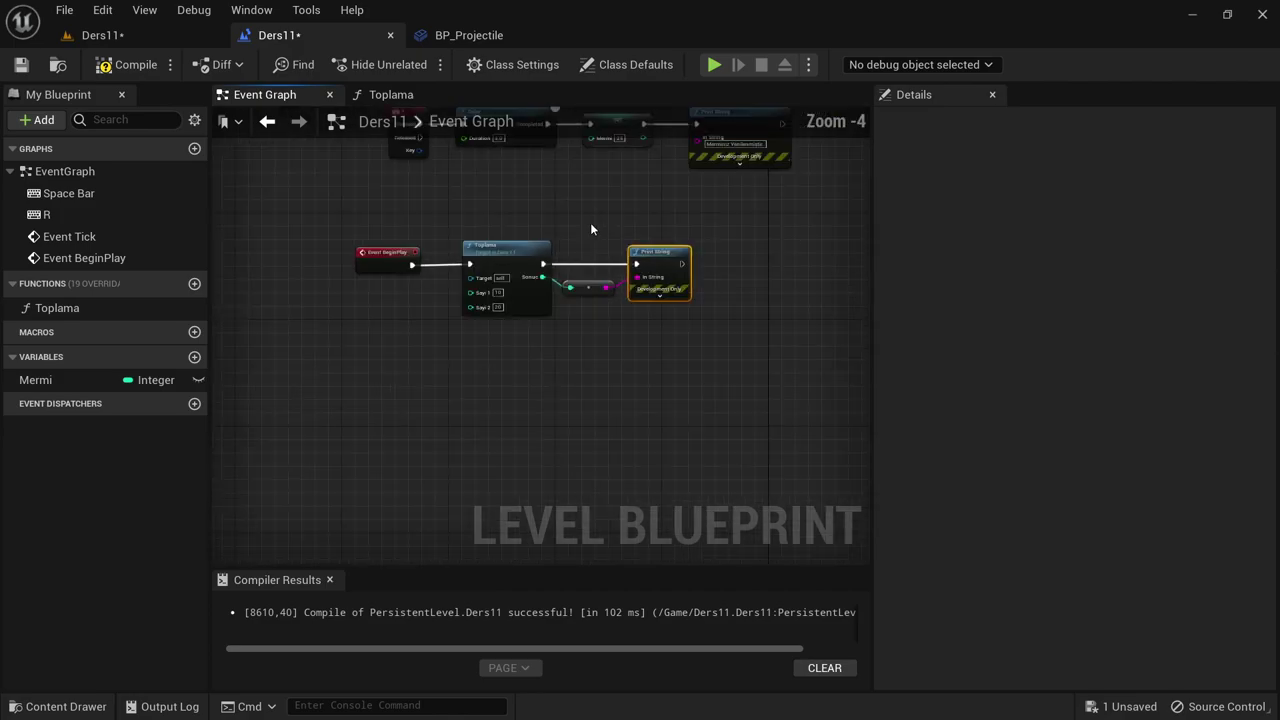
{"action": "right_click_drag", "start_coordinate": [590, 229], "coordinate": [417, 257]}
{"action": "scroll", "coordinate": [412, 281], "scroll_direction": "up", "scroll_amount": 4}
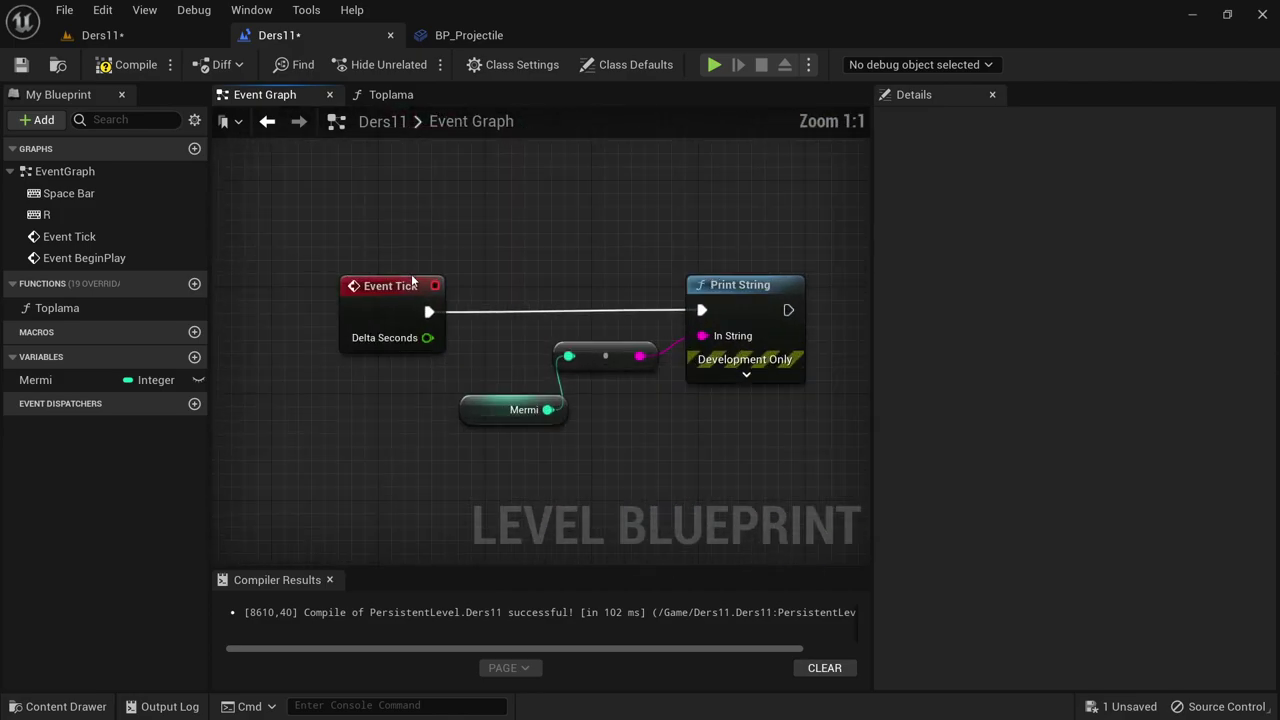
{"action": "left_click", "coordinate": [133, 64]}
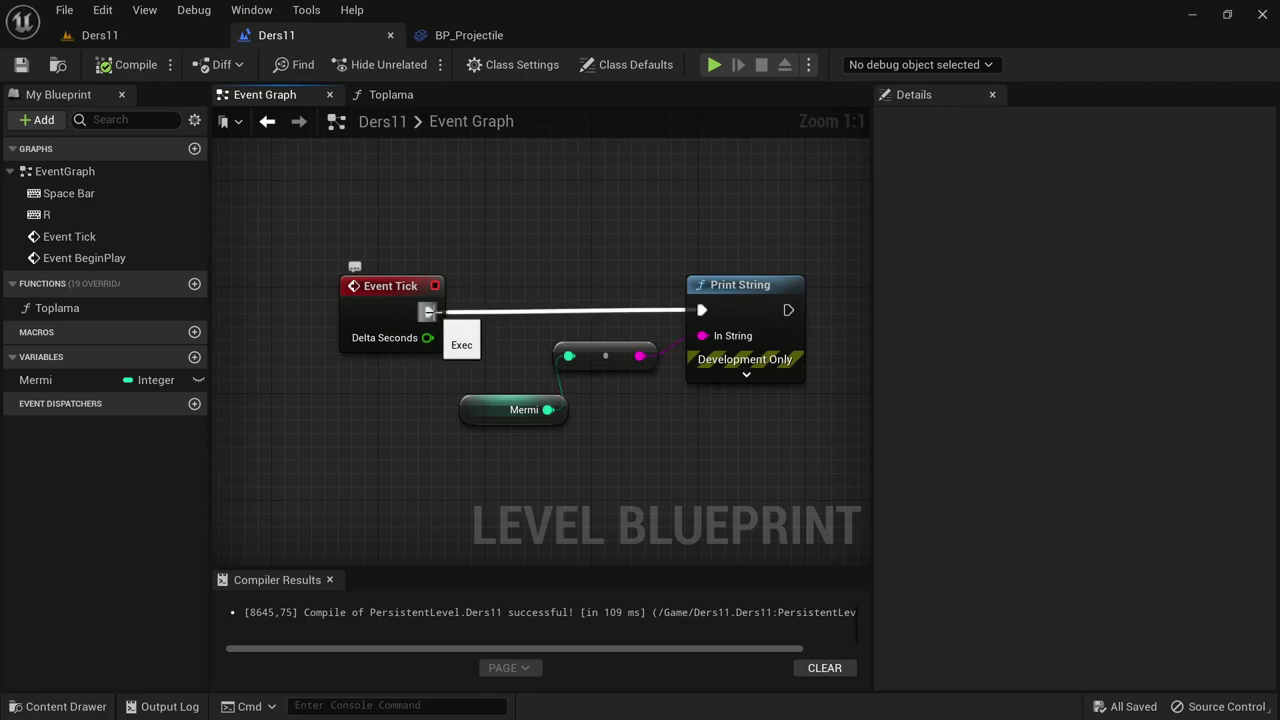
{"action": "left_click", "coordinate": [428, 311], "text": "alt"}
{"action": "right_click_drag", "start_coordinate": [416, 452], "coordinate": [455, 257]}
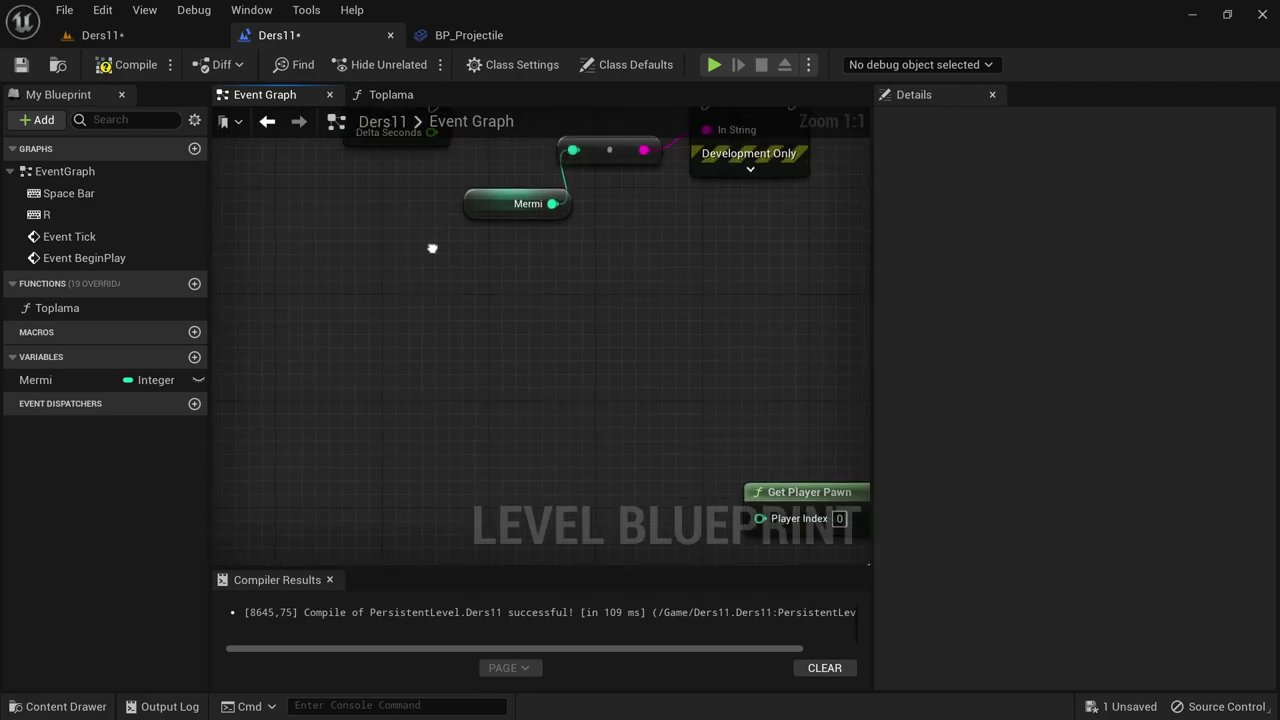
{"action": "left_click_drag", "start_coordinate": [425, 280], "coordinate": [700, 276]}
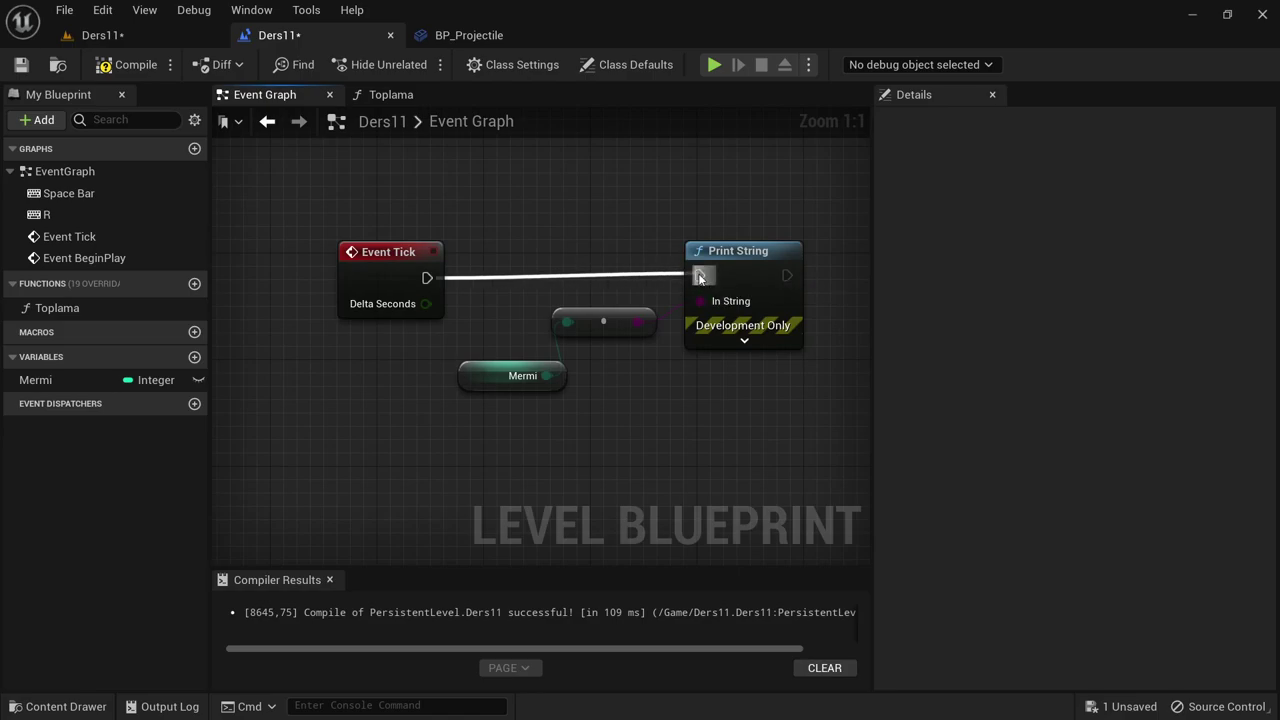
{"action": "left_click", "coordinate": [504, 278], "text": "alt"}
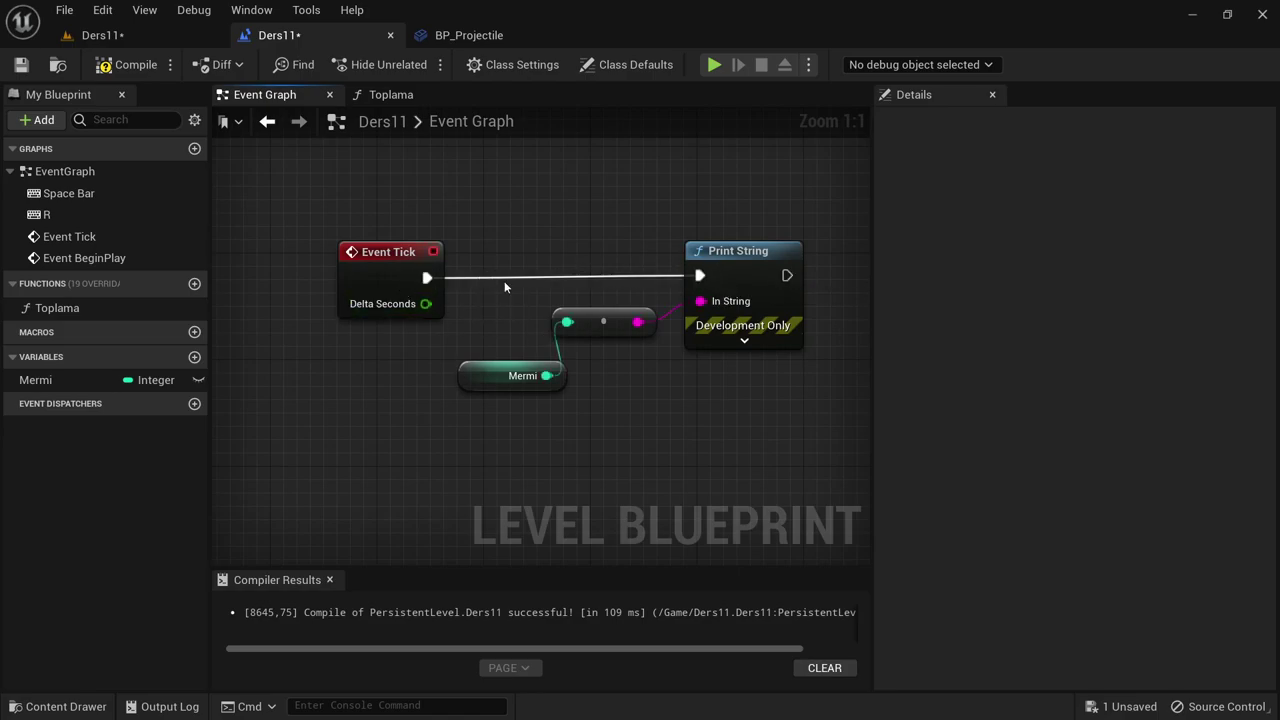
{"action": "left_click", "coordinate": [120, 64]}
{"action": "key", "text": "ctrl+s"}
- Reconnect Space Bar's Pressed output to the Branch node and recompile
{"action": "right_click_drag", "start_coordinate": [334, 211], "coordinate": [476, 328]}
{"action": "scroll", "coordinate": [476, 328], "scroll_direction": "down", "scroll_amount": 3}
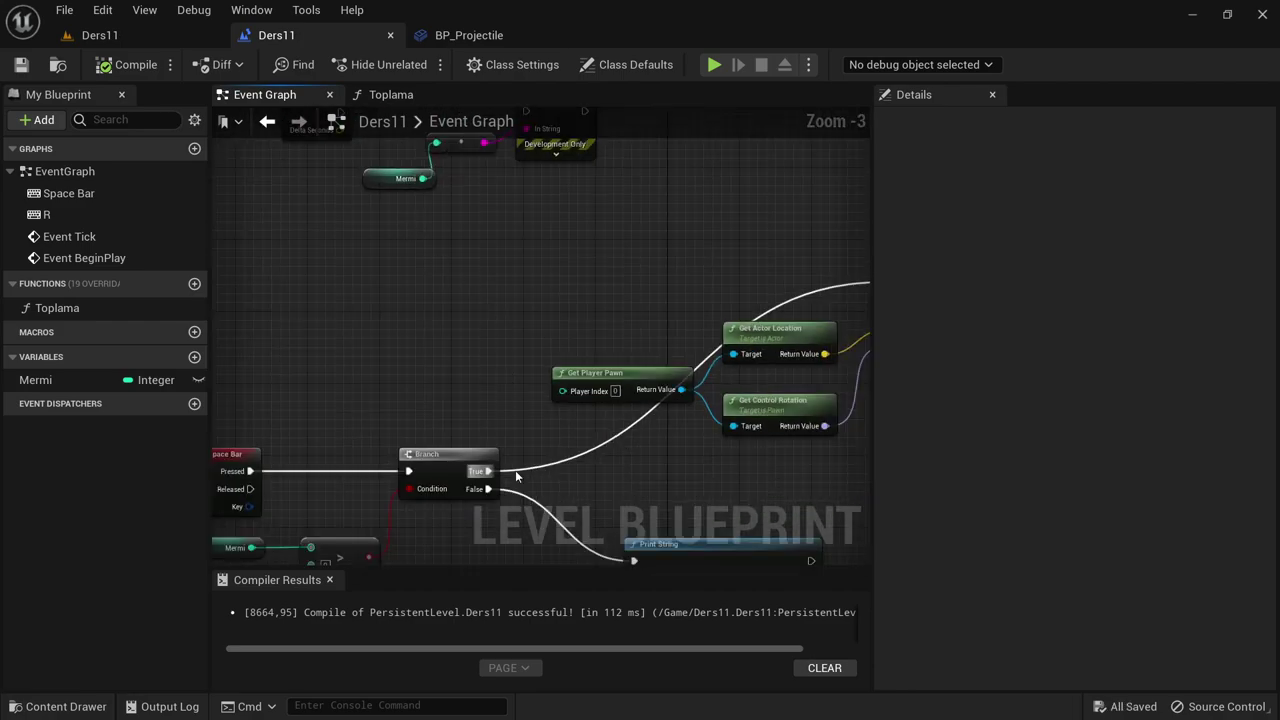
{"action": "scroll", "coordinate": [397, 417], "scroll_direction": "up", "scroll_amount": 2}
{"action": "scroll", "coordinate": [411, 374], "scroll_direction": "up", "scroll_amount": 1}
{"action": "right_click_drag", "start_coordinate": [283, 308], "coordinate": [361, 220]}
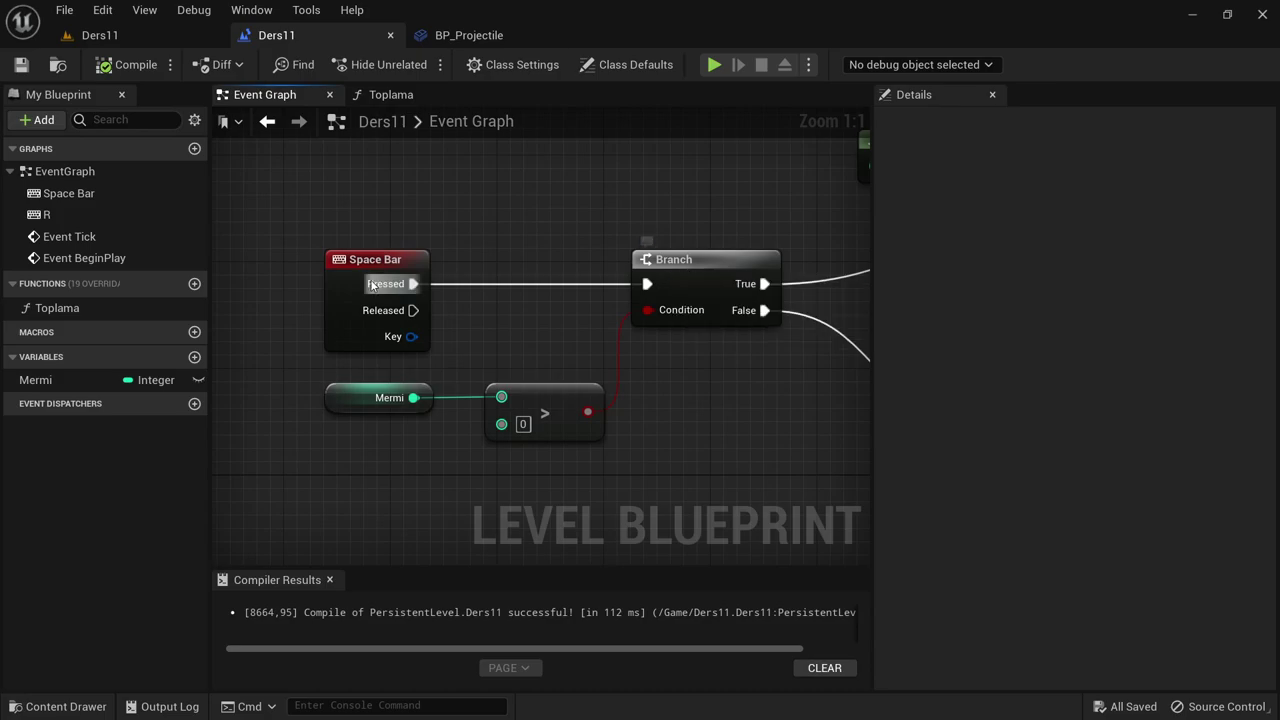
{"action": "left_click", "coordinate": [489, 285], "text": "alt"}
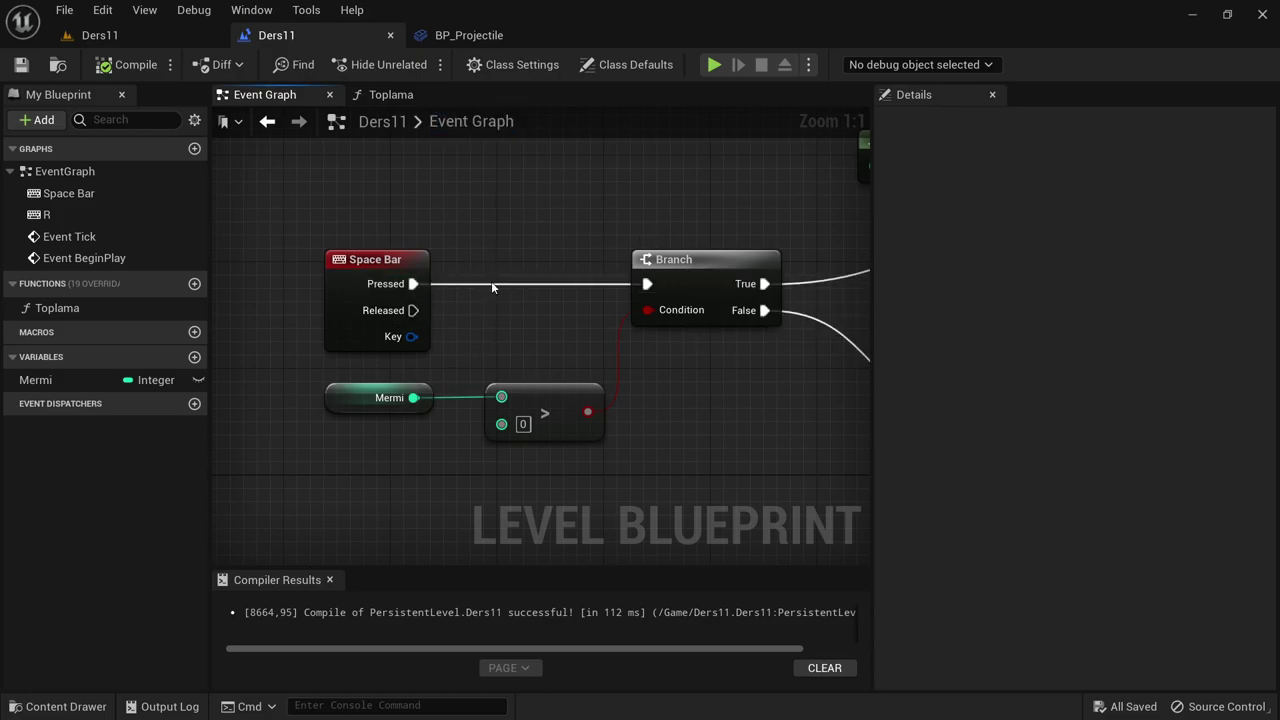
{"action": "left_click_drag", "start_coordinate": [413, 284], "coordinate": [645, 289]}
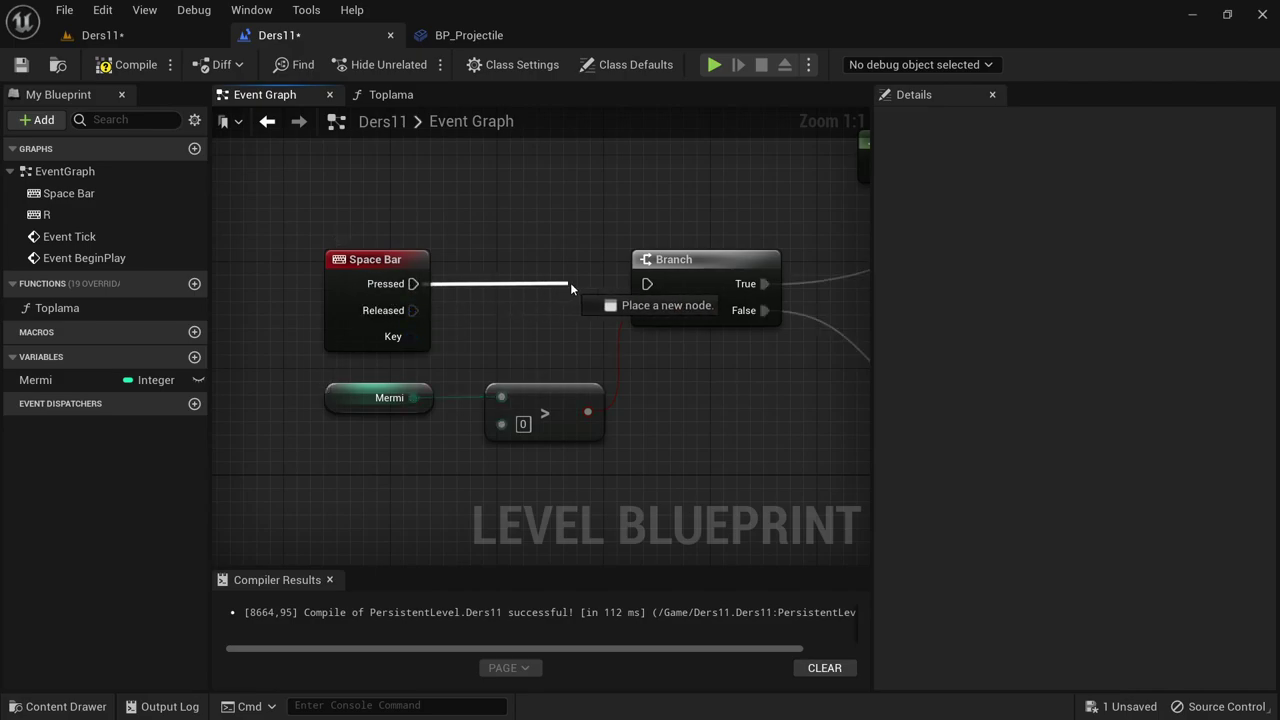
{"action": "left_click", "coordinate": [132, 69]}
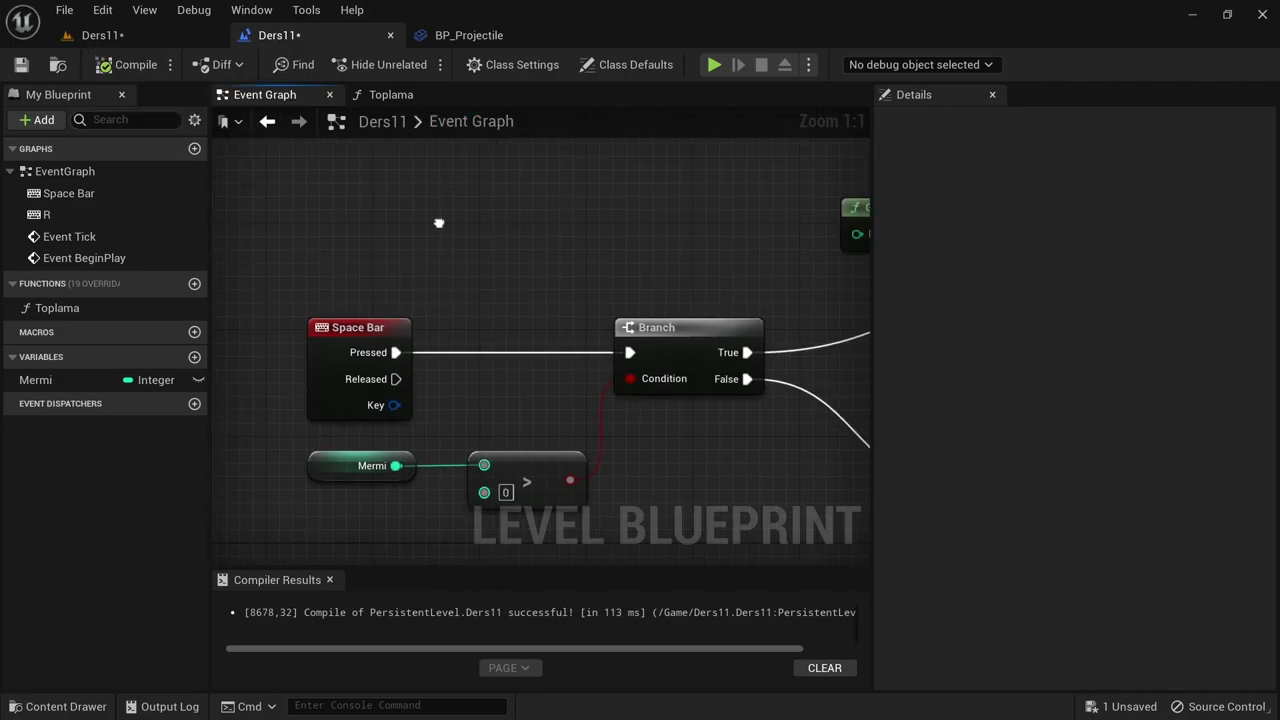
{"action": "mouse_move", "coordinate": [437, 220]}
{"action": "right_mouse_down"}
{"action": "mouse_move", "coordinate": [357, 243]}
{"action": "mouse_move", "coordinate": [357, 331]}
{"action": "right_mouse_up"}
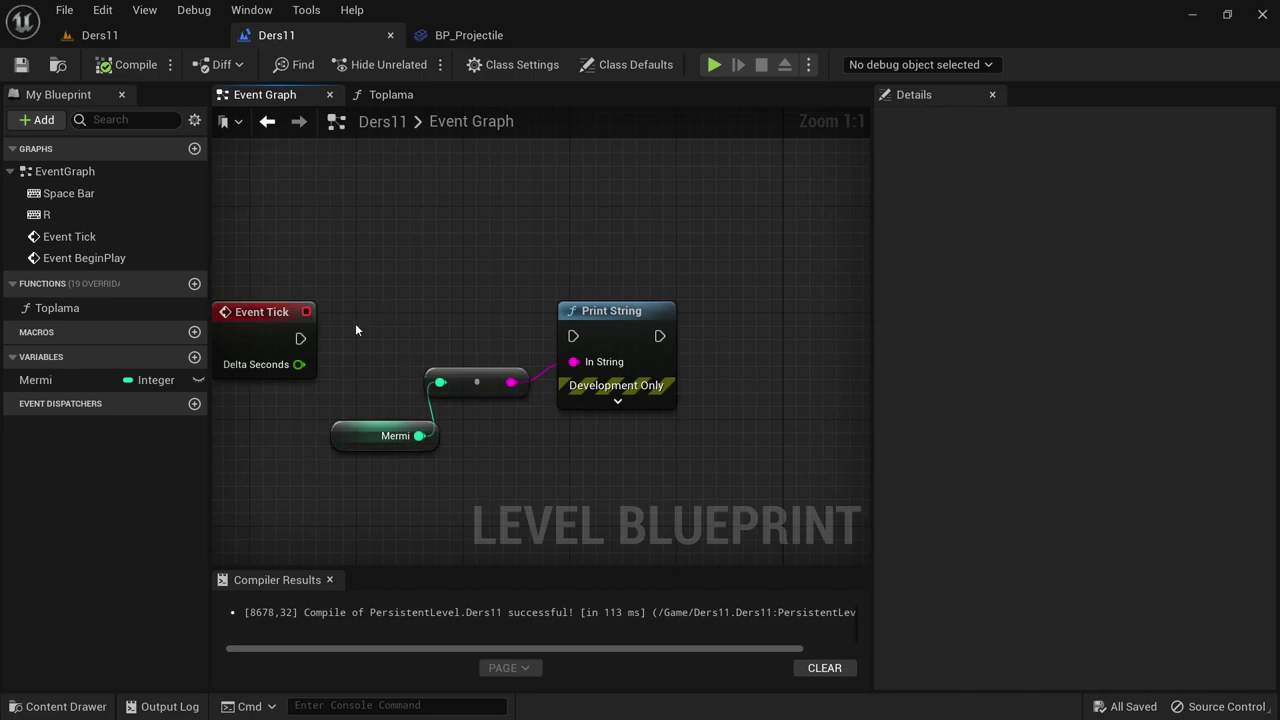
- Play the Ders11 level twice, confirming 30 prints at start, and stop each run
{"action": "left_click", "coordinate": [147, 38]}
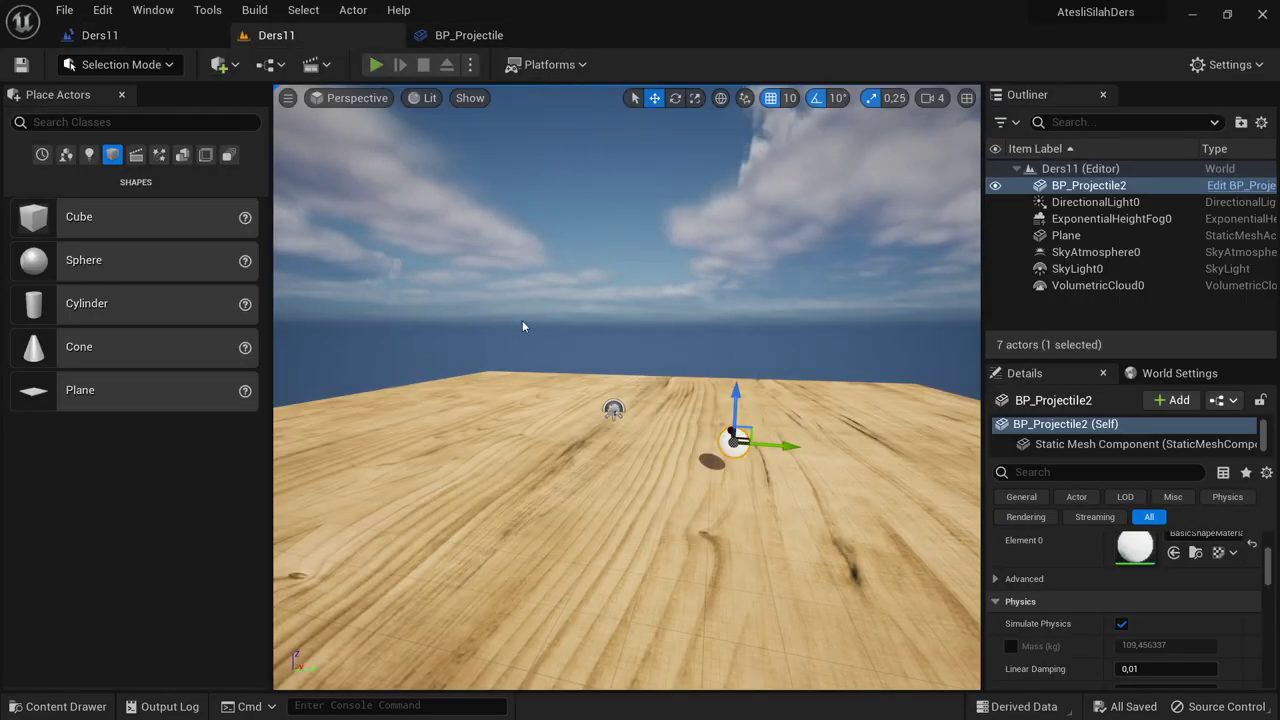
{"action": "key", "text": "alt+p"}
{"action": "left_click", "coordinate": [588, 259]}
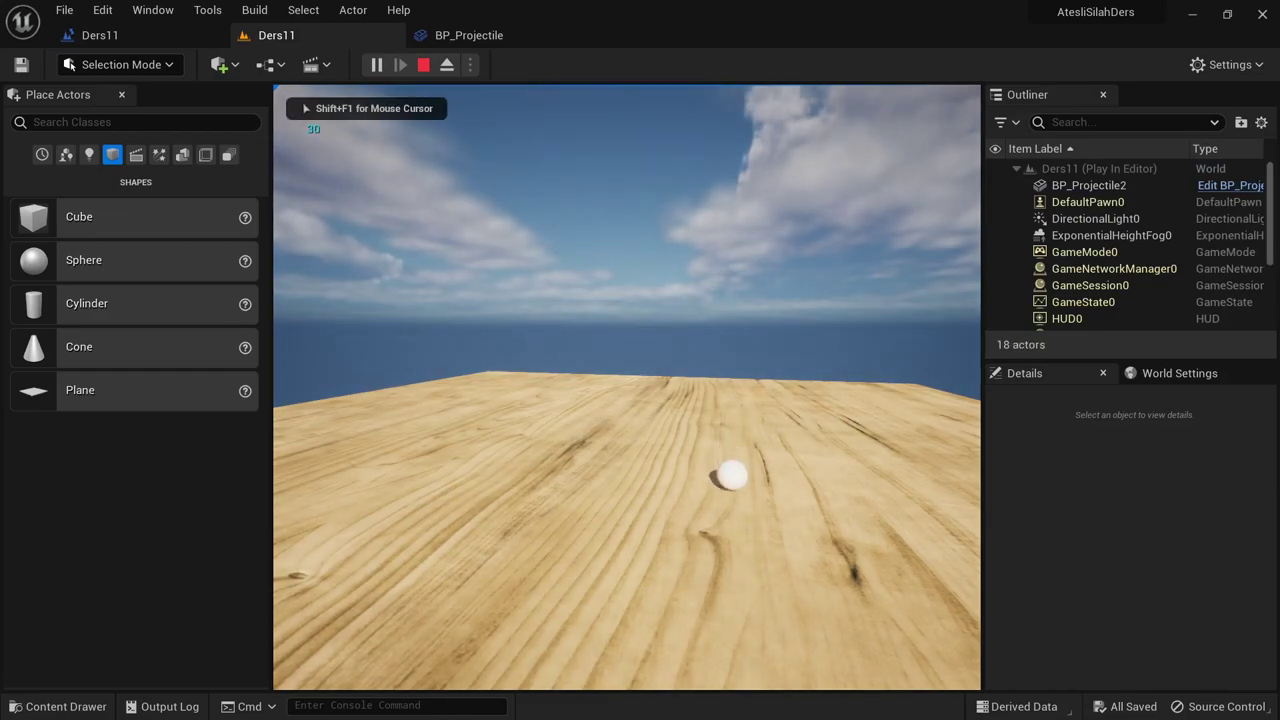
{"action": "key", "text": "Escape"}
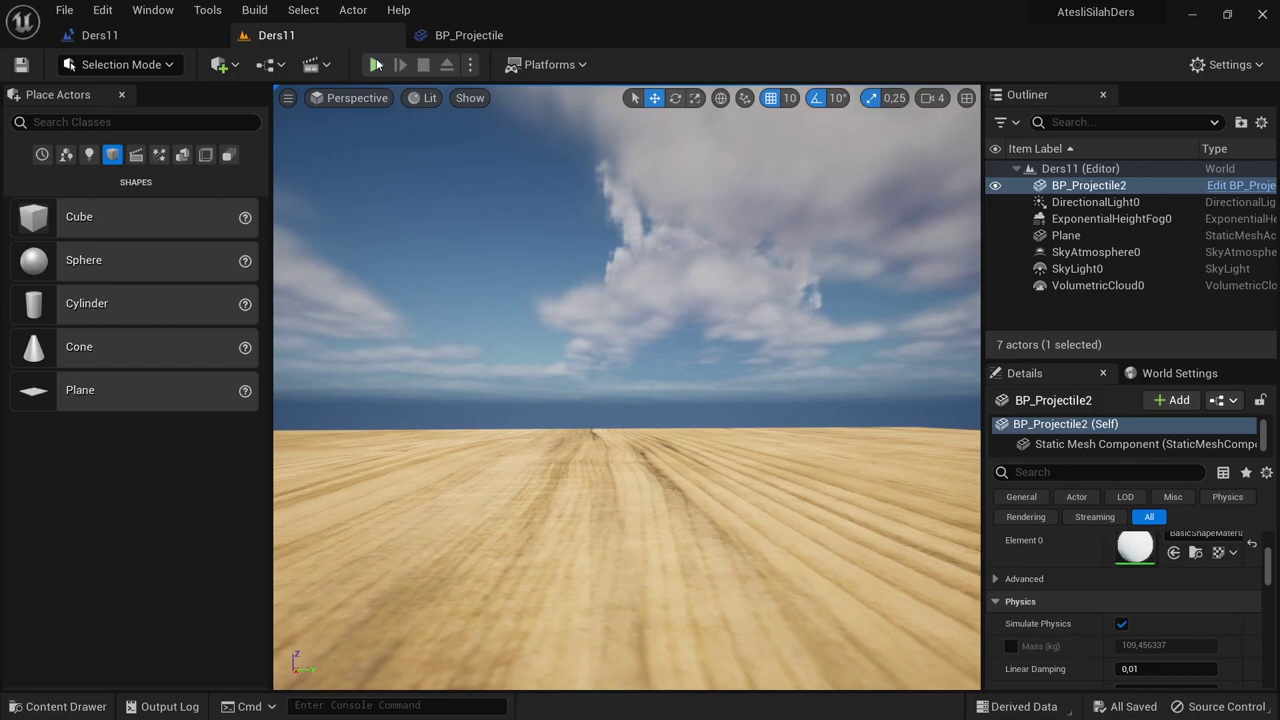
{"action": "left_click", "coordinate": [376, 64]}
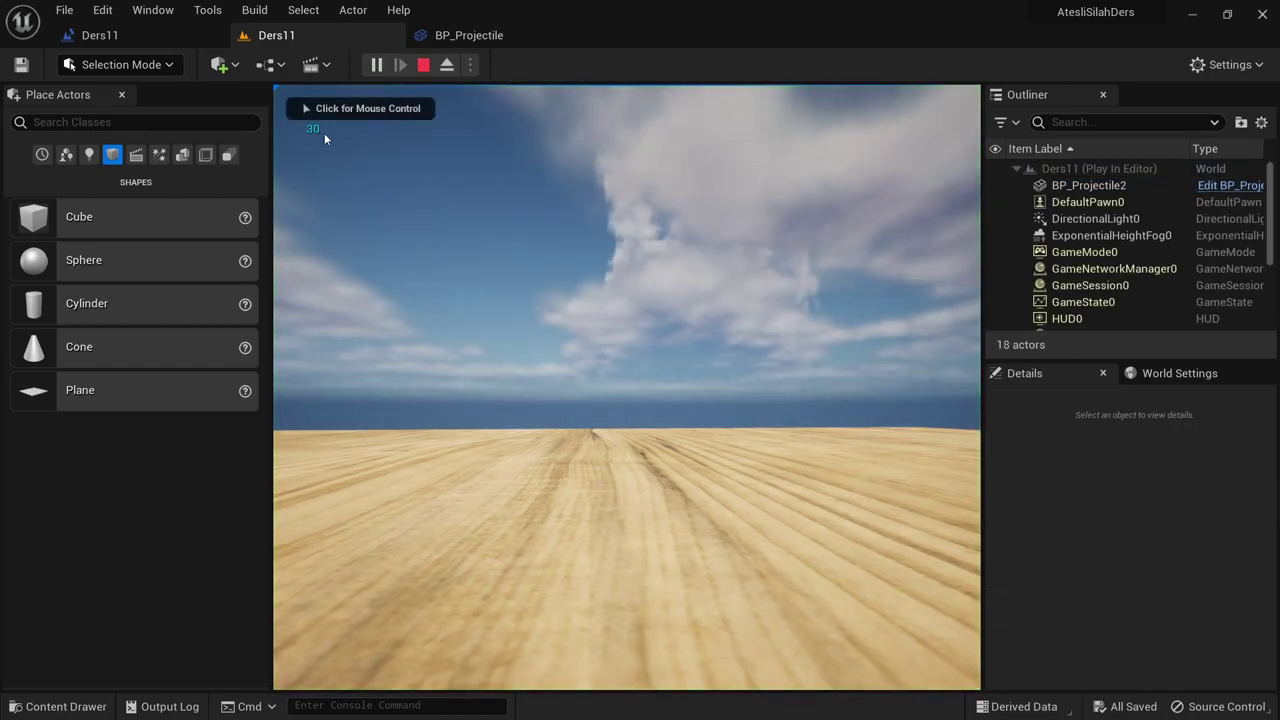
{"action": "key", "text": "Escape"}
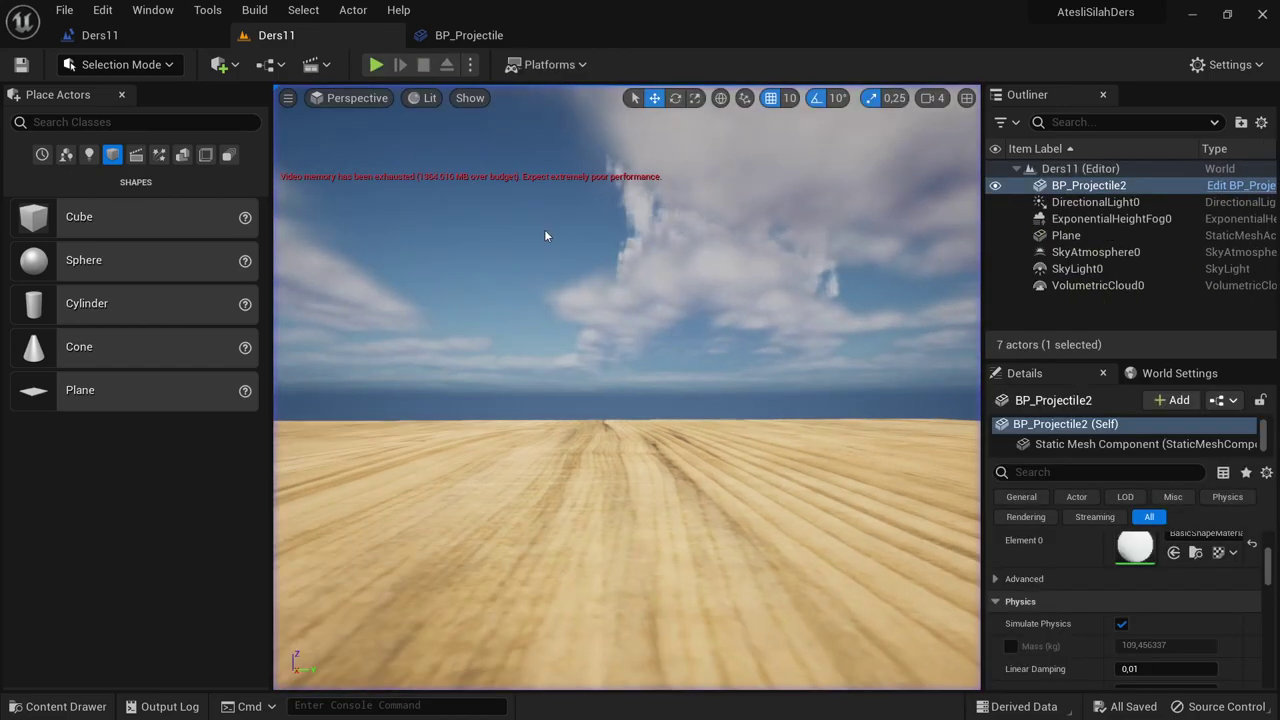
- Select and delete the Event BeginPlay, Toplama and Print String nodes in the level blueprint
{"action": "left_click", "coordinate": [128, 40]}
{"action": "scroll", "coordinate": [519, 421], "scroll_direction": "down", "scroll_amount": 1}
{"action": "mouse_move", "coordinate": [519, 421]}
{"action": "right_mouse_down"}
{"action": "mouse_move", "coordinate": [533, 466]}
{"action": "mouse_move", "coordinate": [544, 346]}
{"action": "right_mouse_up"}
{"action": "scroll", "coordinate": [546, 251], "scroll_direction": "up", "scroll_amount": 2}
{"action": "scroll", "coordinate": [514, 234], "scroll_direction": "up", "scroll_amount": 1}
{"action": "scroll", "coordinate": [511, 285], "scroll_direction": "down", "scroll_amount": 4}
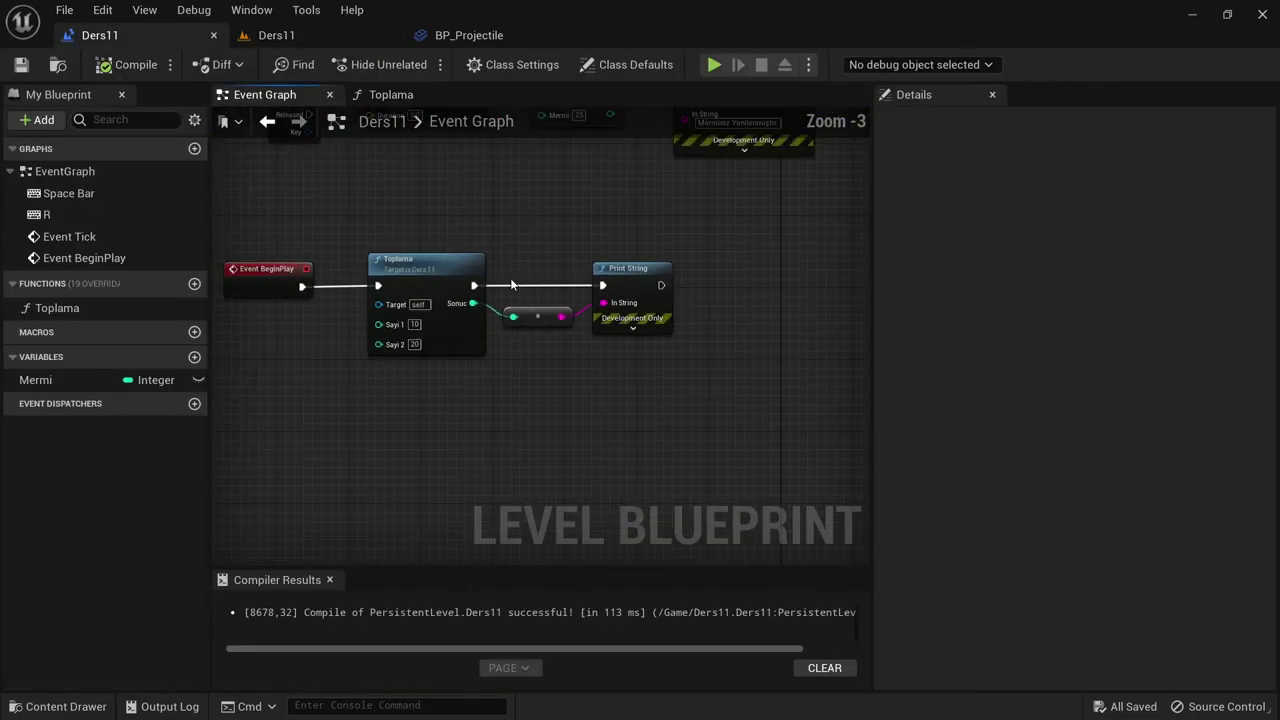
{"action": "scroll", "coordinate": [496, 285], "scroll_direction": "up", "scroll_amount": 3}
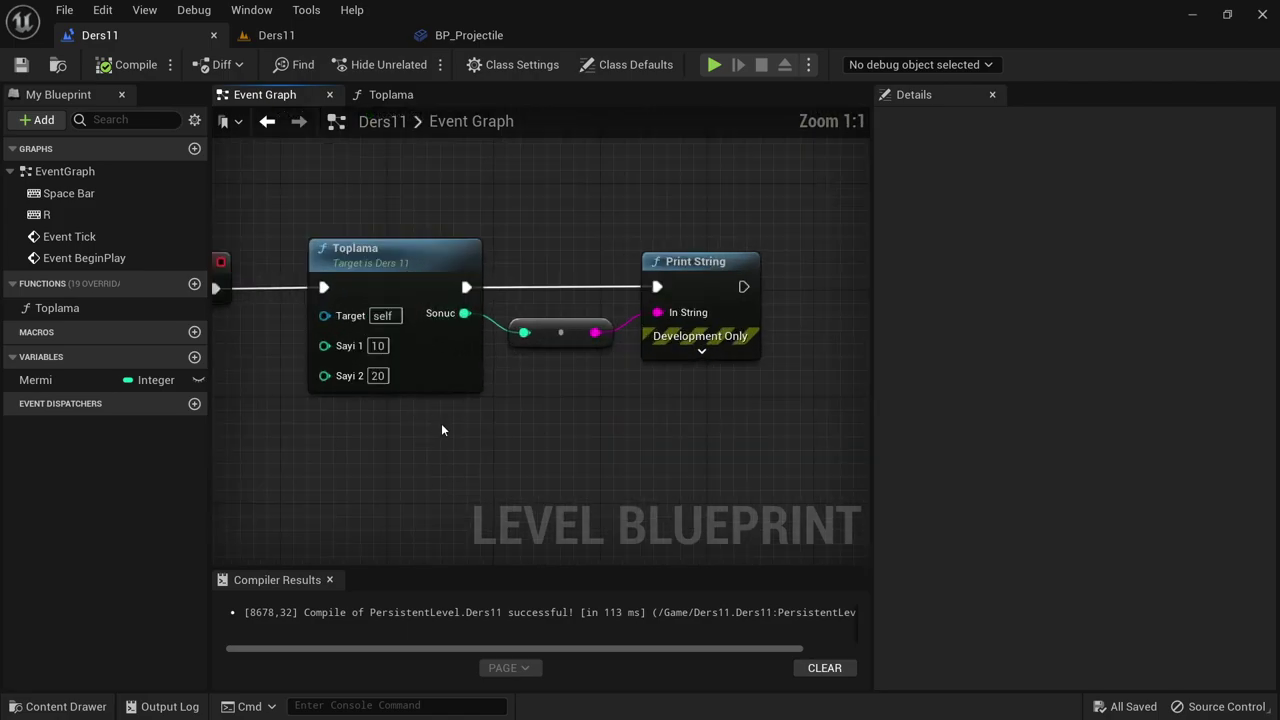
{"action": "right_click_drag", "start_coordinate": [443, 426], "coordinate": [563, 362]}
{"action": "scroll", "coordinate": [575, 357], "scroll_direction": "down", "scroll_amount": 1}
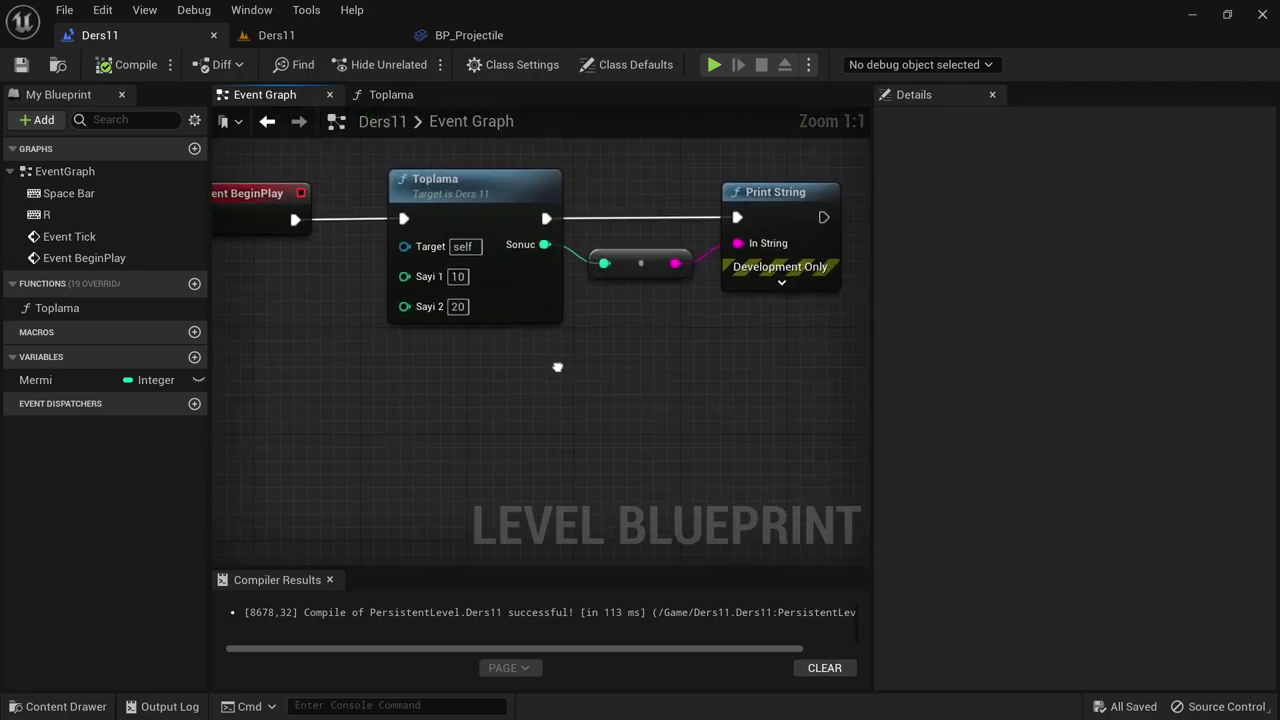
{"action": "scroll", "coordinate": [553, 369], "scroll_direction": "down", "scroll_amount": 1}
{"action": "scroll", "coordinate": [580, 320], "scroll_direction": "down", "scroll_amount": 1}
{"action": "left_click_drag", "start_coordinate": [741, 375], "coordinate": [300, 225]}
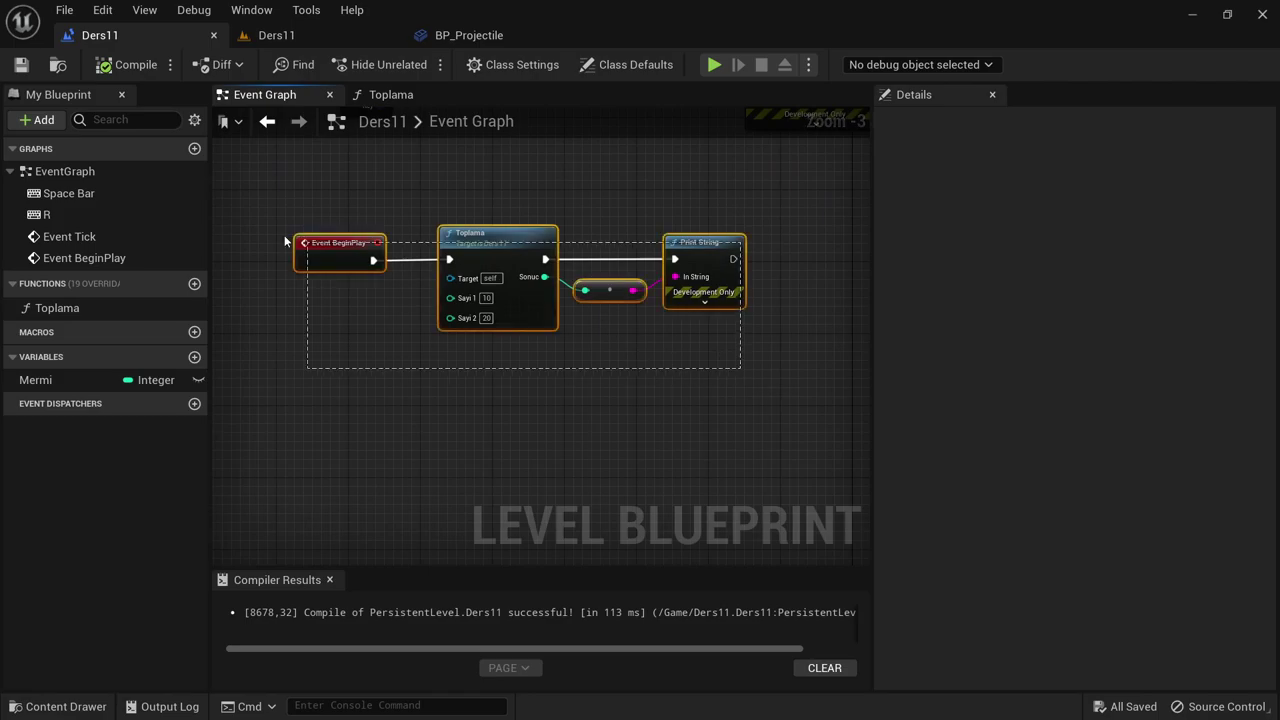
{"action": "key", "text": "Delete"}
- Save the level blueprint and look over the remaining graph
{"action": "right_click_drag", "start_coordinate": [681, 520], "coordinate": [681, 300]}
{"action": "key", "text": "ctrl+s"}
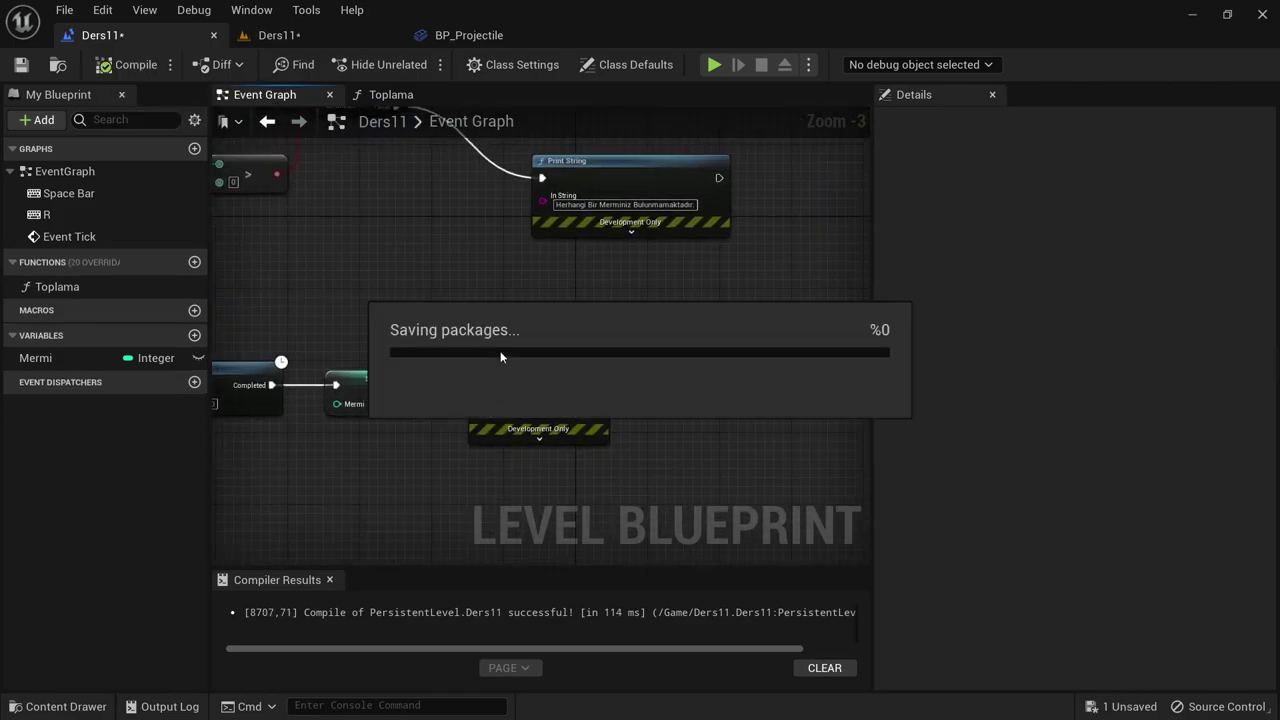
{"action": "scroll", "coordinate": [523, 269], "scroll_direction": "down", "scroll_amount": 3}
{"action": "right_click_drag", "start_coordinate": [523, 269], "coordinate": [400, 397]}
{"action": "scroll", "coordinate": [548, 311], "scroll_direction": "up", "scroll_amount": 2}
{"action": "right_click_drag", "start_coordinate": [548, 311], "coordinate": [508, 332]}
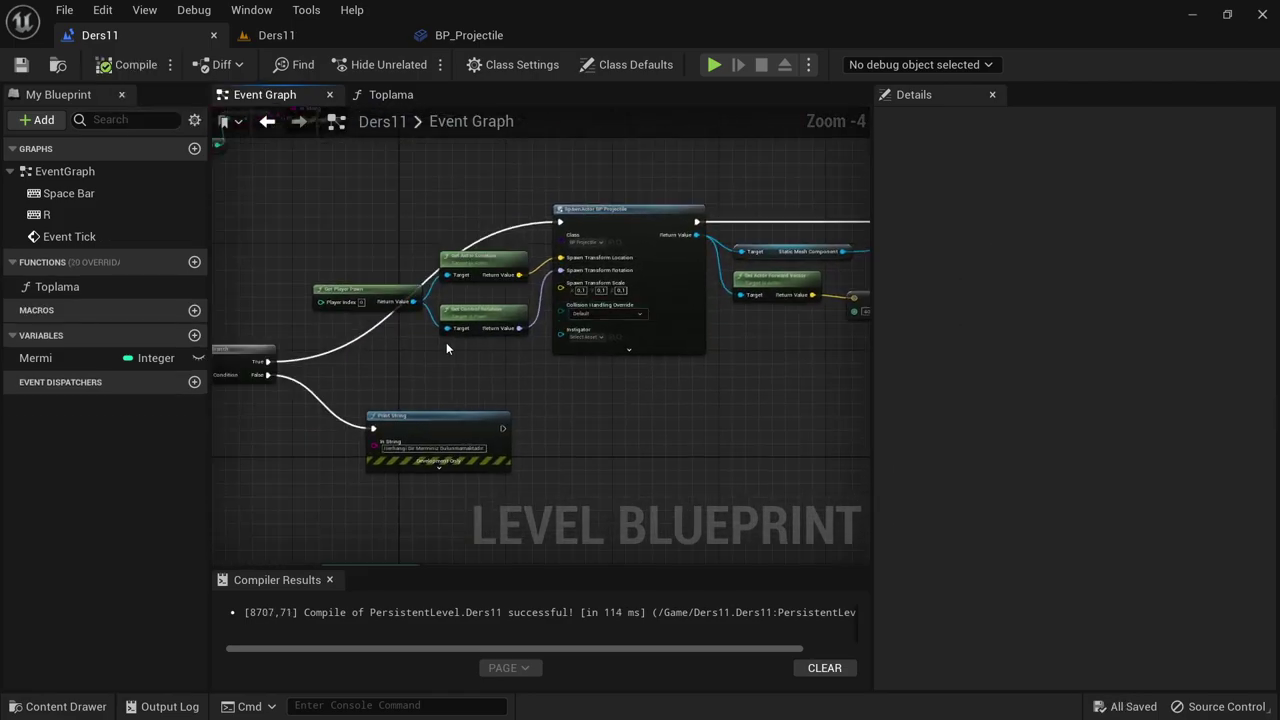
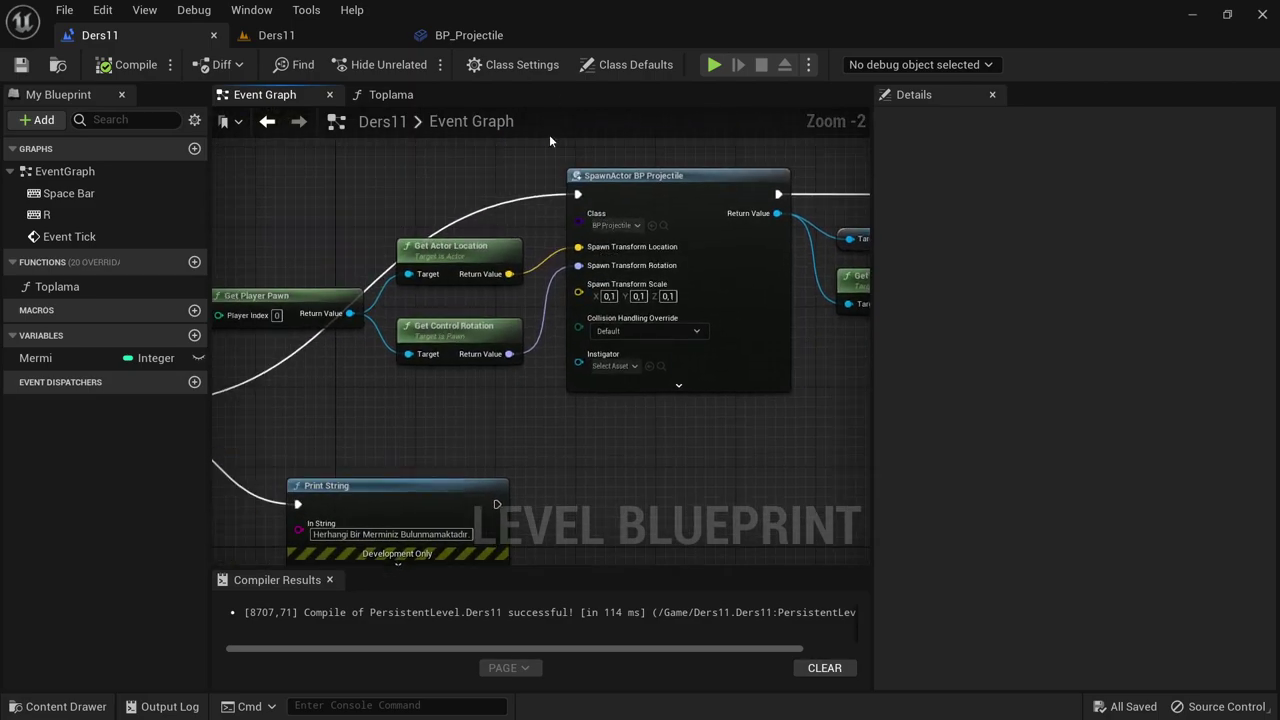
- Marquee-select the Get Player Pawn, location/rotation, SpawnActor BP Projectile and Add Impulse nodes
{"action": "right_click_drag", "start_coordinate": [406, 185], "coordinate": [422, 203]}
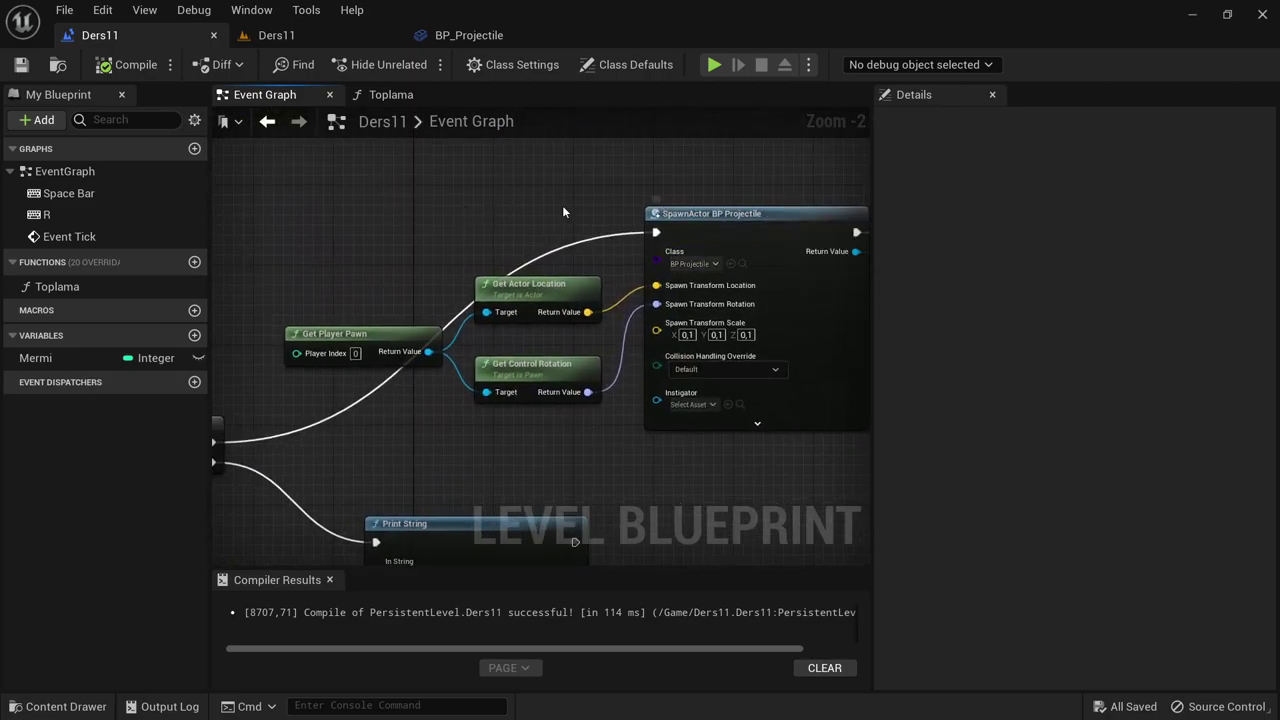
{"action": "mouse_move", "coordinate": [354, 225]}
{"action": "left_mouse_down"}
{"action": "mouse_move", "coordinate": [901, 421]}
{"action": "mouse_move", "coordinate": [883, 433]}
{"action": "mouse_move", "coordinate": [713, 389]}
{"action": "mouse_move", "coordinate": [700, 420]}
{"action": "left_mouse_up"}
{"action": "scroll", "coordinate": [806, 282], "scroll_direction": "down", "scroll_amount": 3}
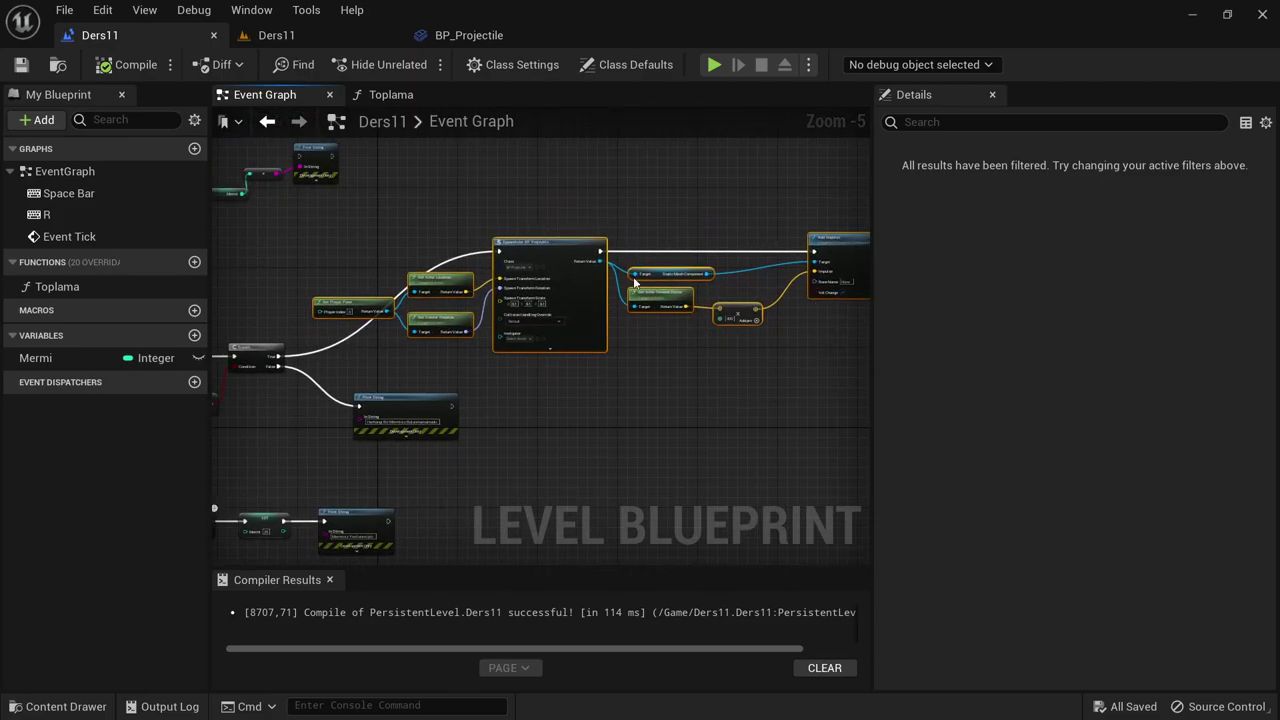
{"action": "right_click_drag", "start_coordinate": [724, 219], "coordinate": [605, 208]}
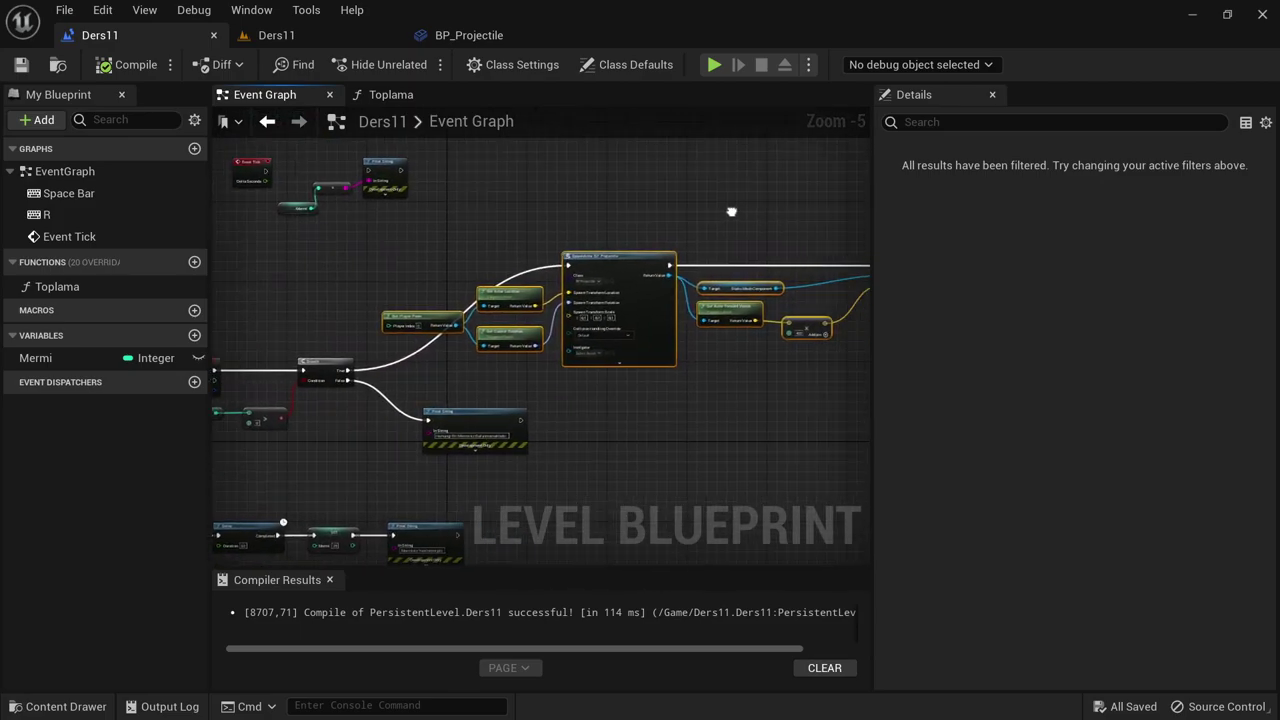
{"action": "scroll", "coordinate": [605, 208], "scroll_direction": "up", "scroll_amount": 3}
{"action": "right_click_drag", "start_coordinate": [605, 208], "coordinate": [537, 183]}
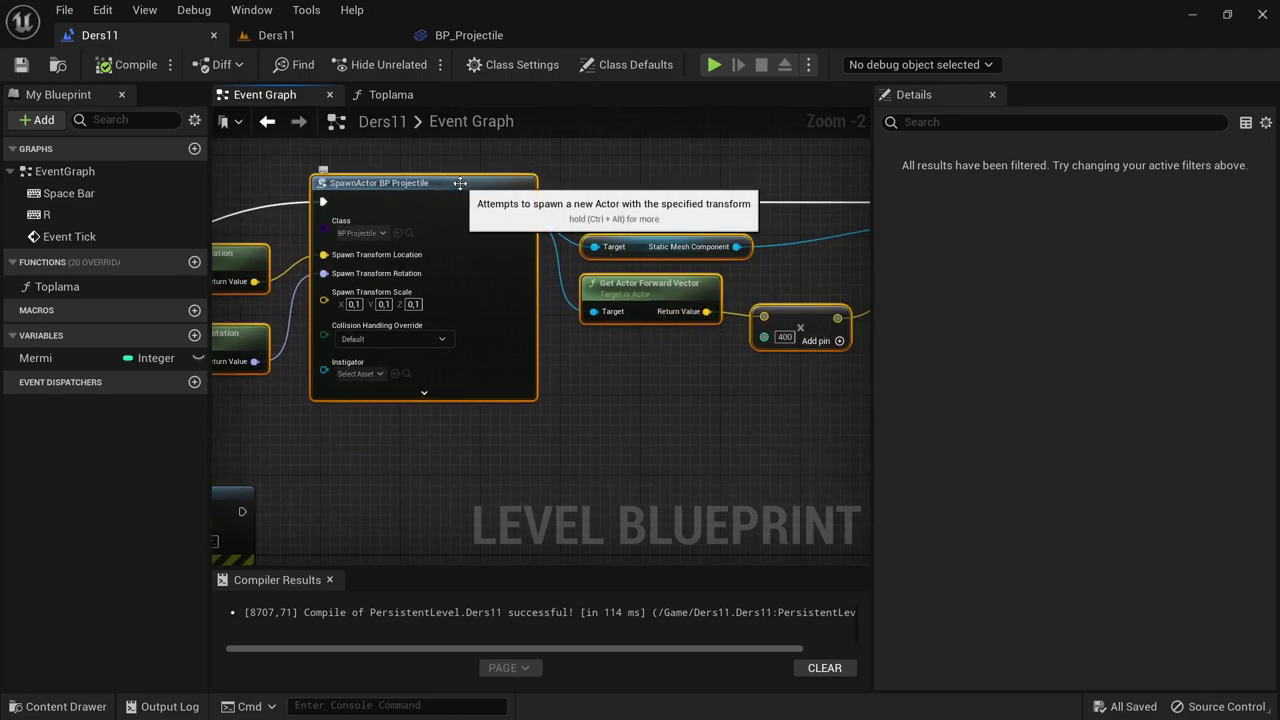
- Collapse the selected nodes into a function named MermiSpawn and compile the level blueprint
{"action": "right_click", "coordinate": [460, 184]}
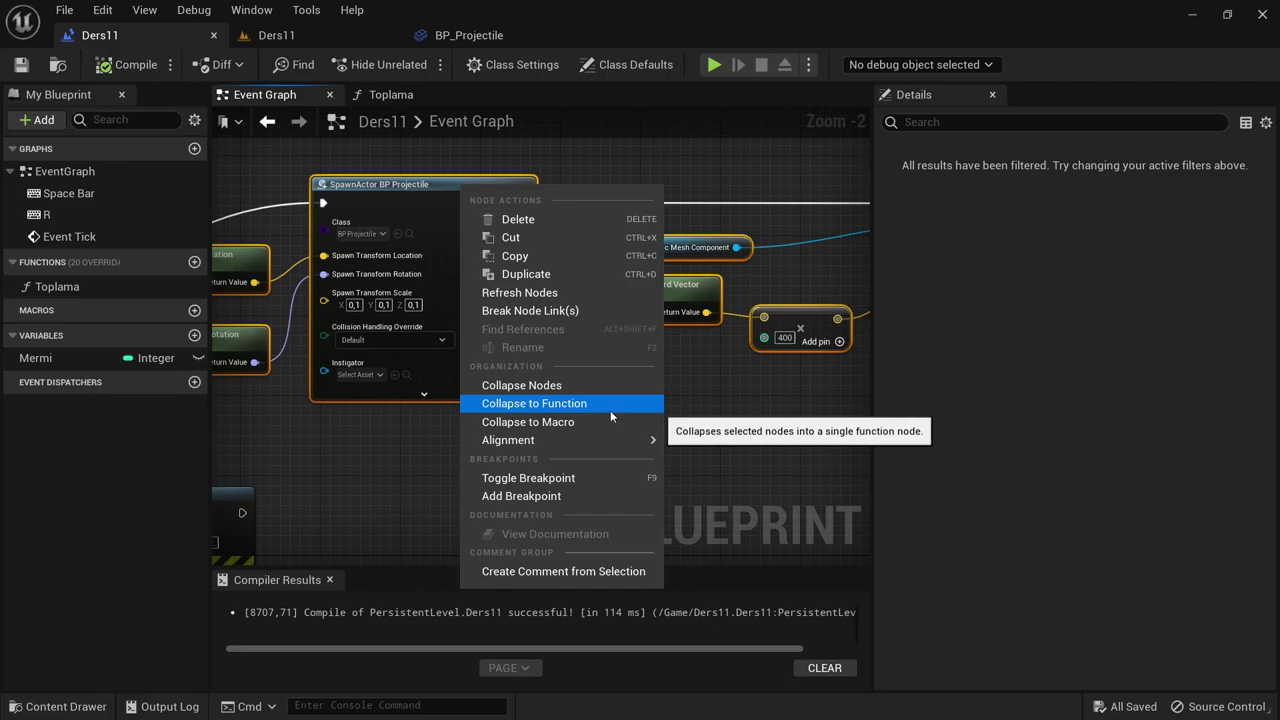
{"action": "left_click", "coordinate": [574, 410]}
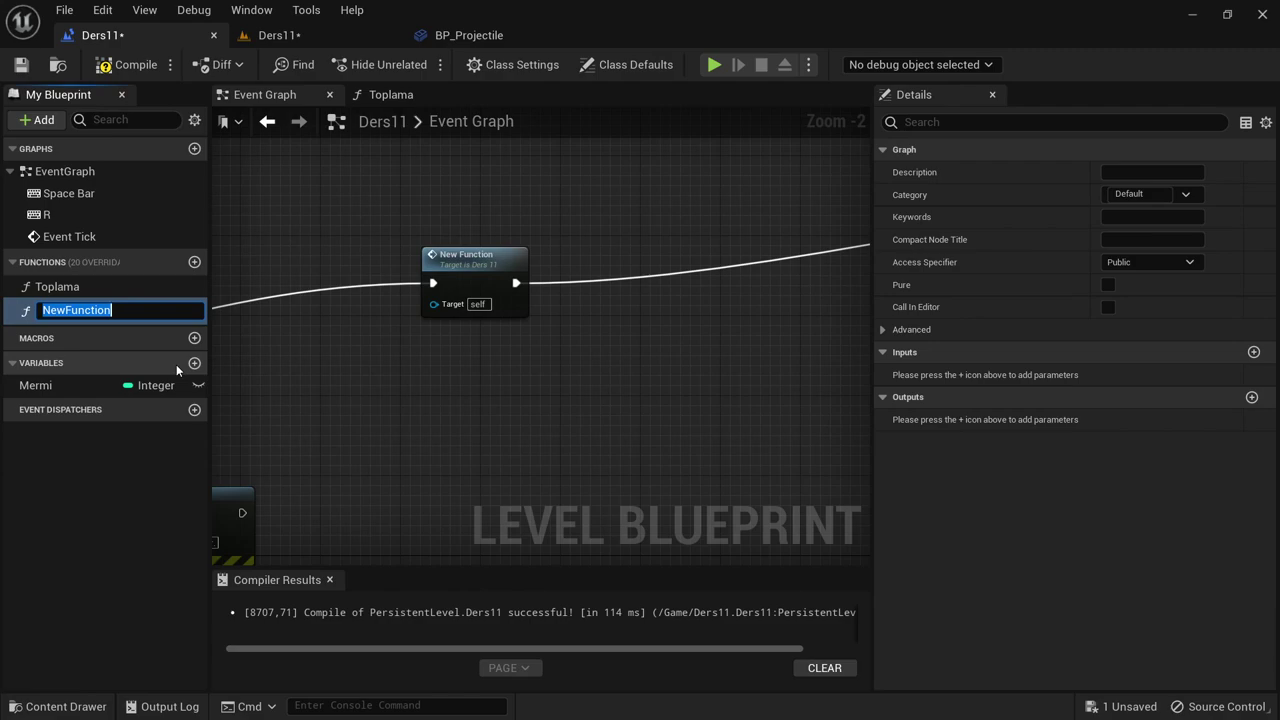
{"action": "type", "text": "MermiSpawn"}
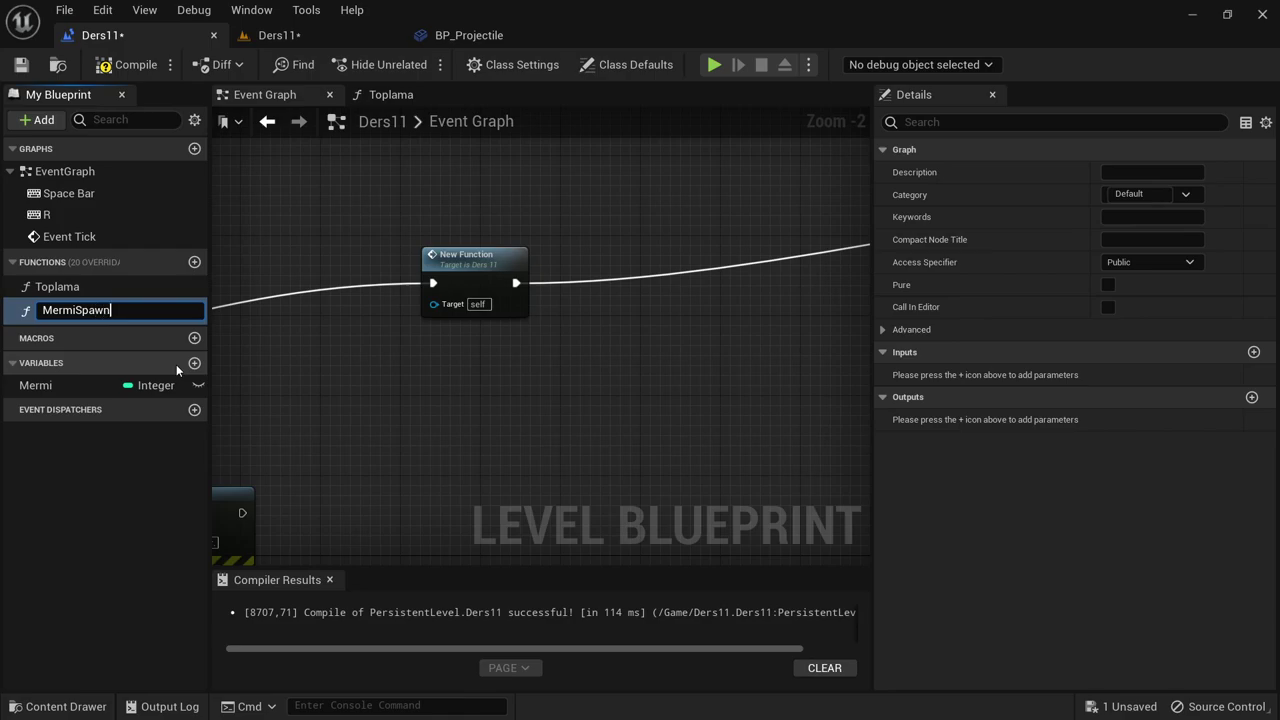
{"action": "key", "text": "Return"}
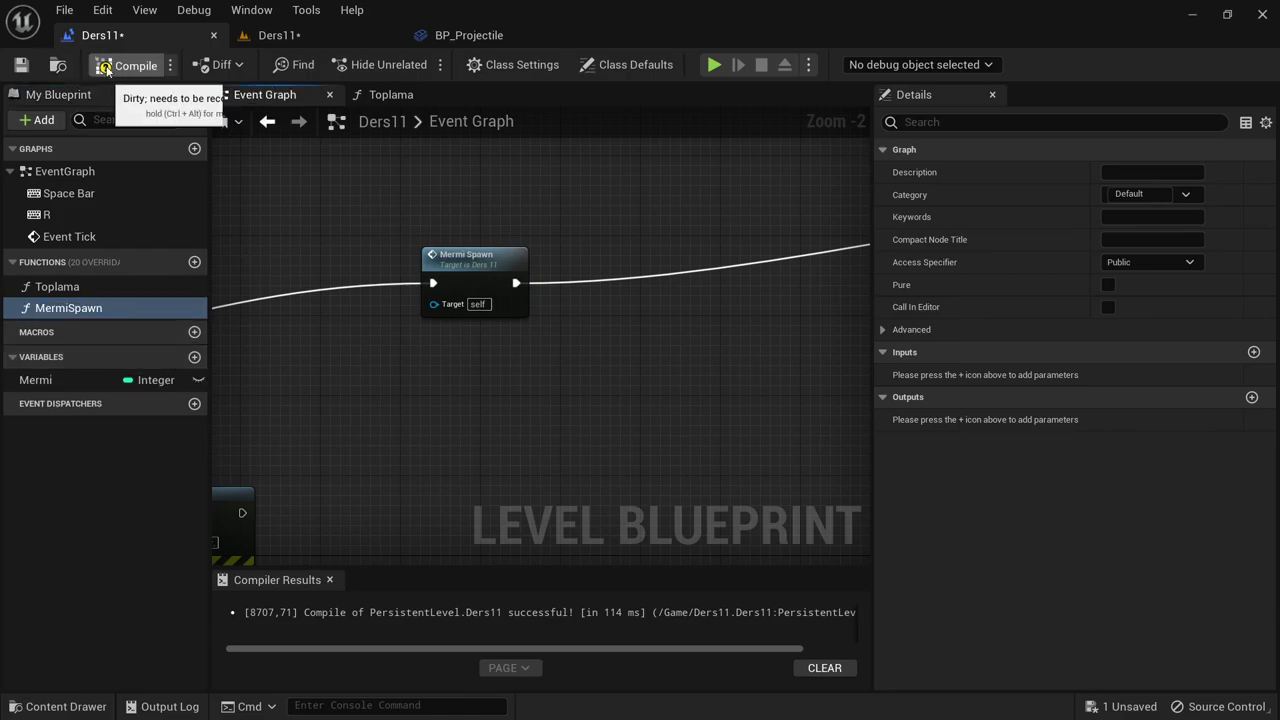
{"action": "left_click", "coordinate": [105, 68]}
- Open the MermiSpawn function graph and select all of its nodes, through Add Impulse
{"action": "double_click", "coordinate": [470, 270]}
{"action": "scroll", "coordinate": [540, 406], "scroll_direction": "down", "scroll_amount": 1}
{"action": "scroll", "coordinate": [626, 382], "scroll_direction": "up", "scroll_amount": 2}
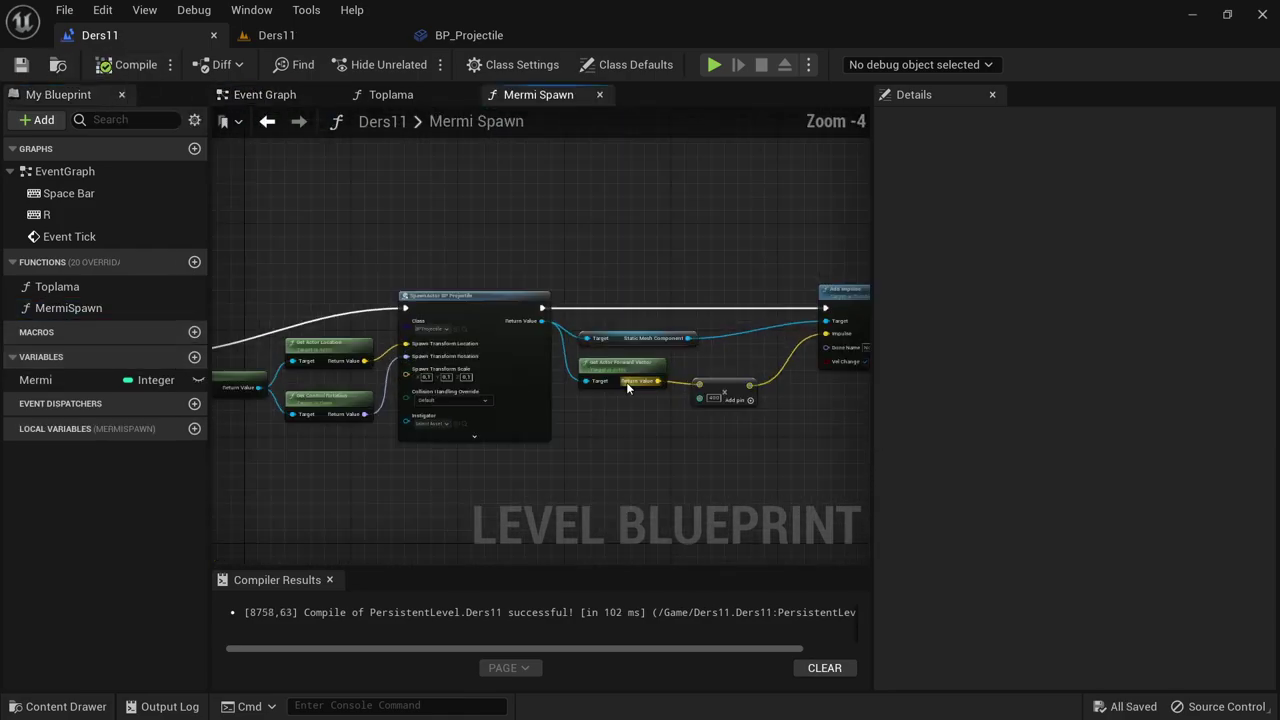
{"action": "scroll", "coordinate": [626, 382], "scroll_direction": "up", "scroll_amount": 1}
{"action": "right_click_drag", "start_coordinate": [645, 402], "coordinate": [391, 374]}
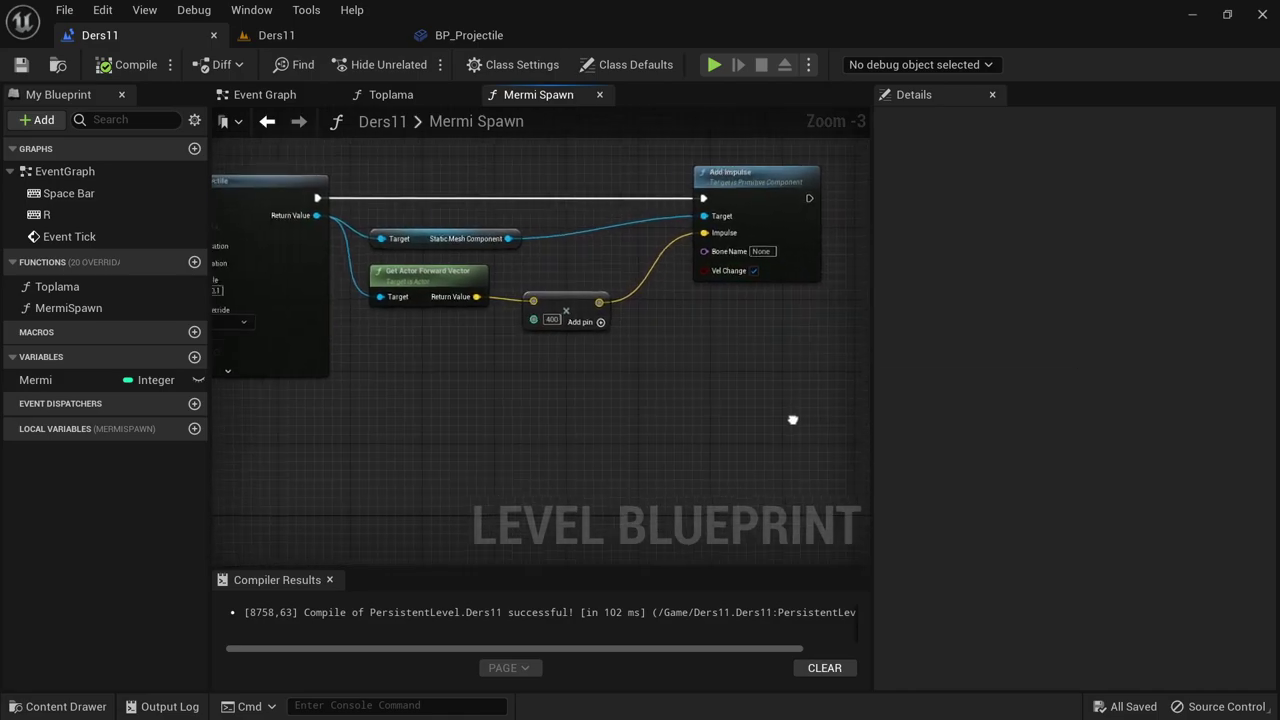
{"action": "scroll", "coordinate": [792, 420], "scroll_direction": "down", "scroll_amount": 2}
{"action": "left_click_drag", "start_coordinate": [812, 401], "coordinate": [331, 236]}
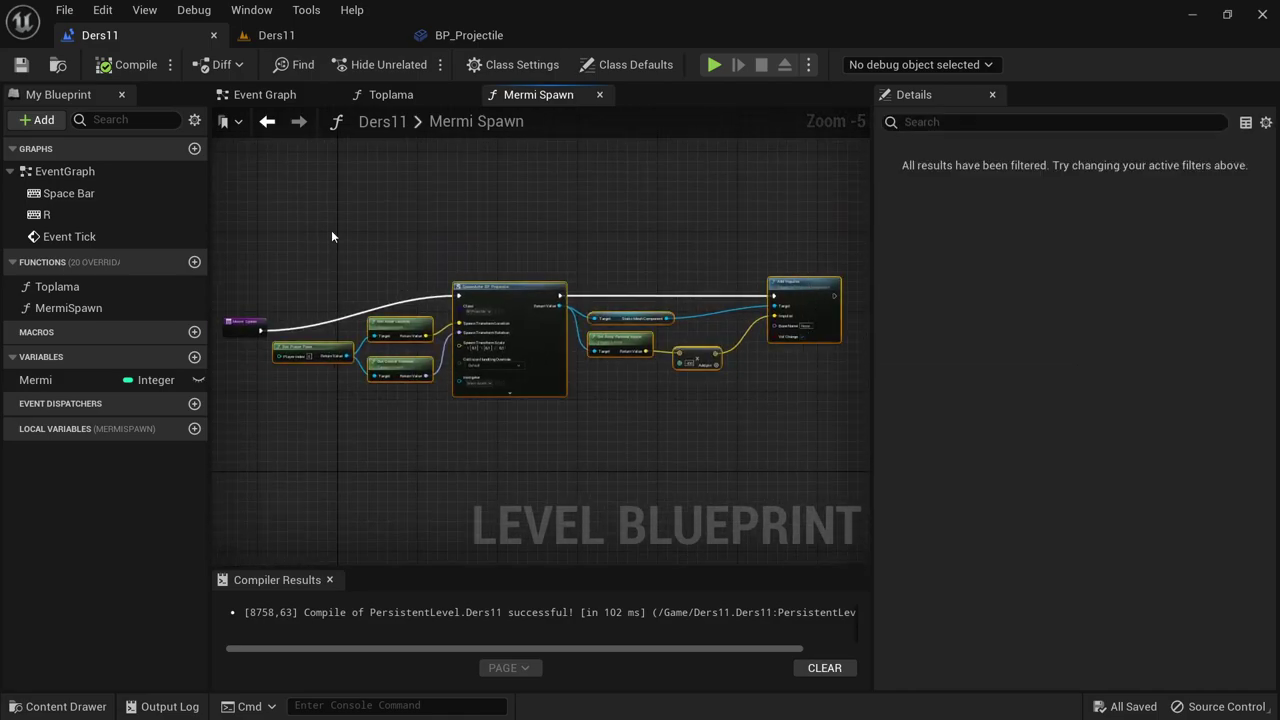
- In the Event Graph, move Mermi Spawn left and drag the SET, Mermi and subtract nodes left
{"action": "left_click", "coordinate": [268, 96]}
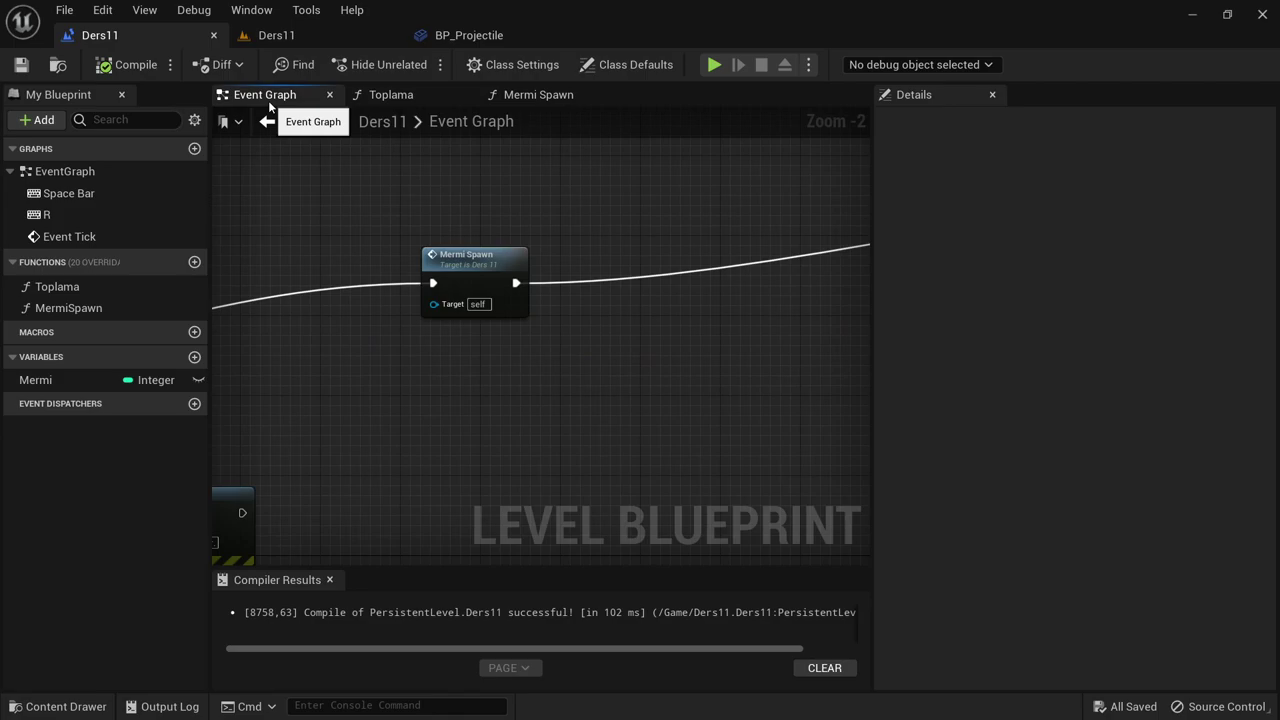
{"action": "scroll", "coordinate": [624, 243], "scroll_direction": "down", "scroll_amount": 2}
{"action": "scroll", "coordinate": [624, 243], "scroll_direction": "up", "scroll_amount": 2}
{"action": "left_click_drag", "start_coordinate": [690, 246], "coordinate": [320, 315]}
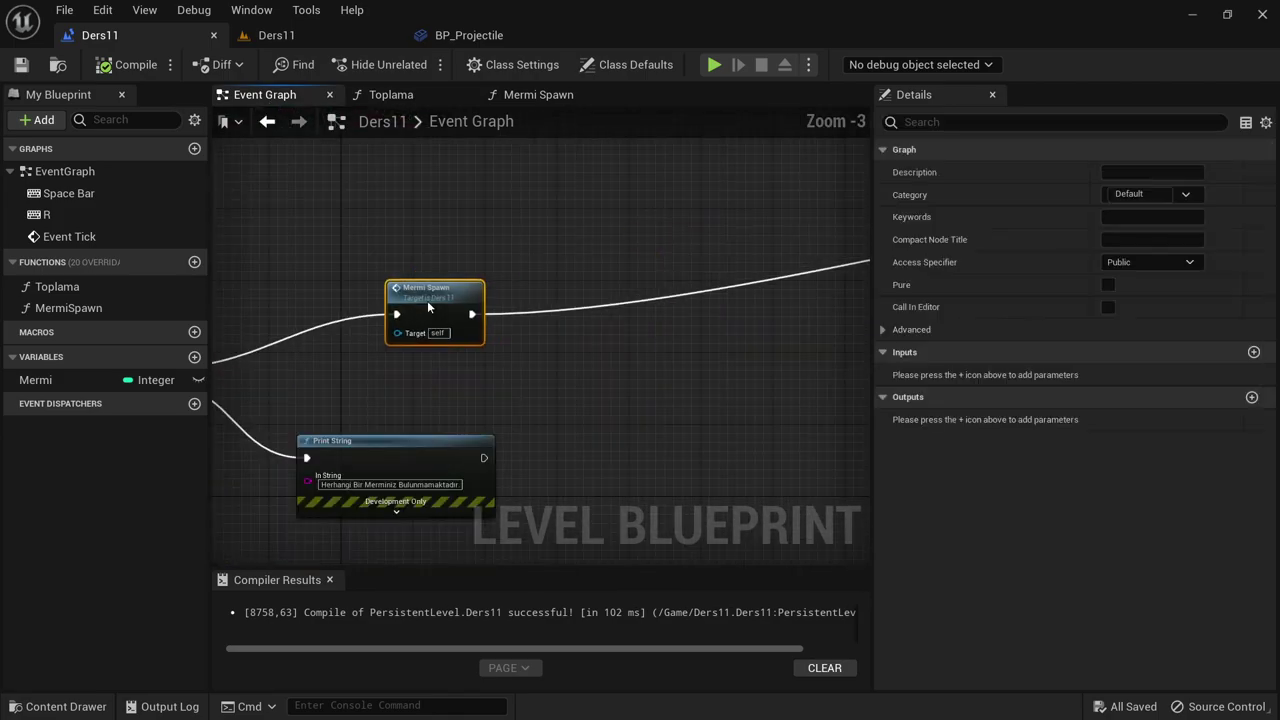
{"action": "scroll", "coordinate": [644, 303], "scroll_direction": "down", "scroll_amount": 2}
{"action": "scroll", "coordinate": [644, 303], "scroll_direction": "down", "scroll_amount": 1}
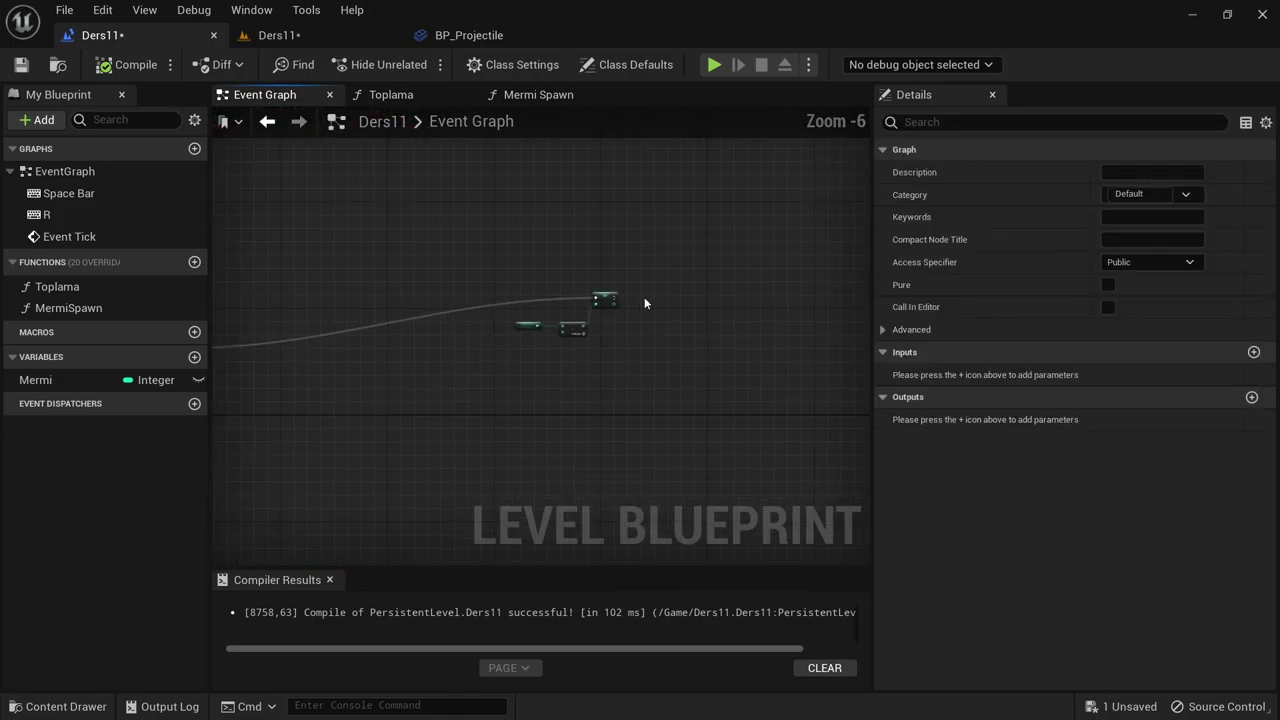
{"action": "left_click_drag", "start_coordinate": [500, 284], "coordinate": [500, 284]}
{"action": "left_click", "coordinate": [607, 302]}
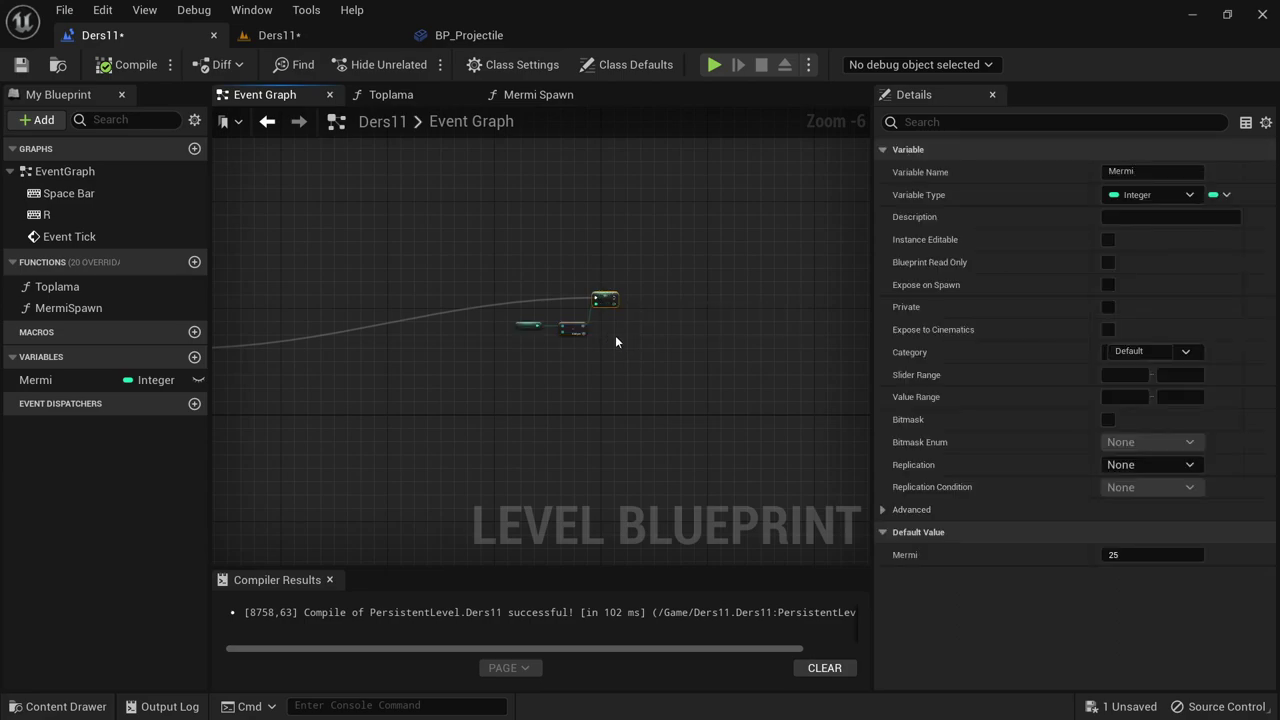
{"action": "left_click_drag", "start_coordinate": [620, 313], "coordinate": [312, 345]}
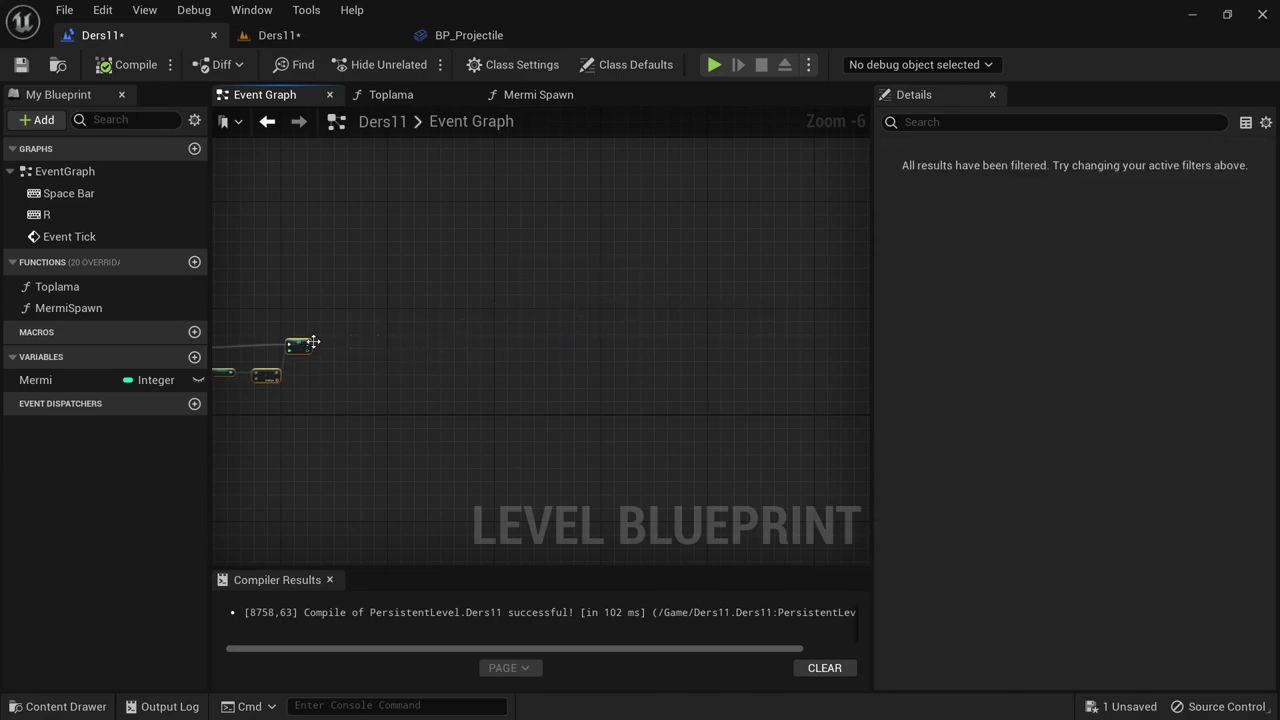
- Place the ammo nodes beside Mermi Spawn, save, tidy subtract and Mermi, then box-select all three
{"action": "scroll", "coordinate": [479, 327], "scroll_direction": "up", "scroll_amount": 3}
{"action": "scroll", "coordinate": [479, 327], "scroll_direction": "up", "scroll_amount": 2}
{"action": "mouse_move", "coordinate": [717, 298]}
{"action": "left_mouse_down"}
{"action": "mouse_move", "coordinate": [557, 300]}
{"action": "mouse_move", "coordinate": [546, 312]}
{"action": "left_mouse_up"}
{"action": "left_click", "coordinate": [700, 450]}
{"action": "right_click_drag", "start_coordinate": [700, 450], "coordinate": [782, 376]}
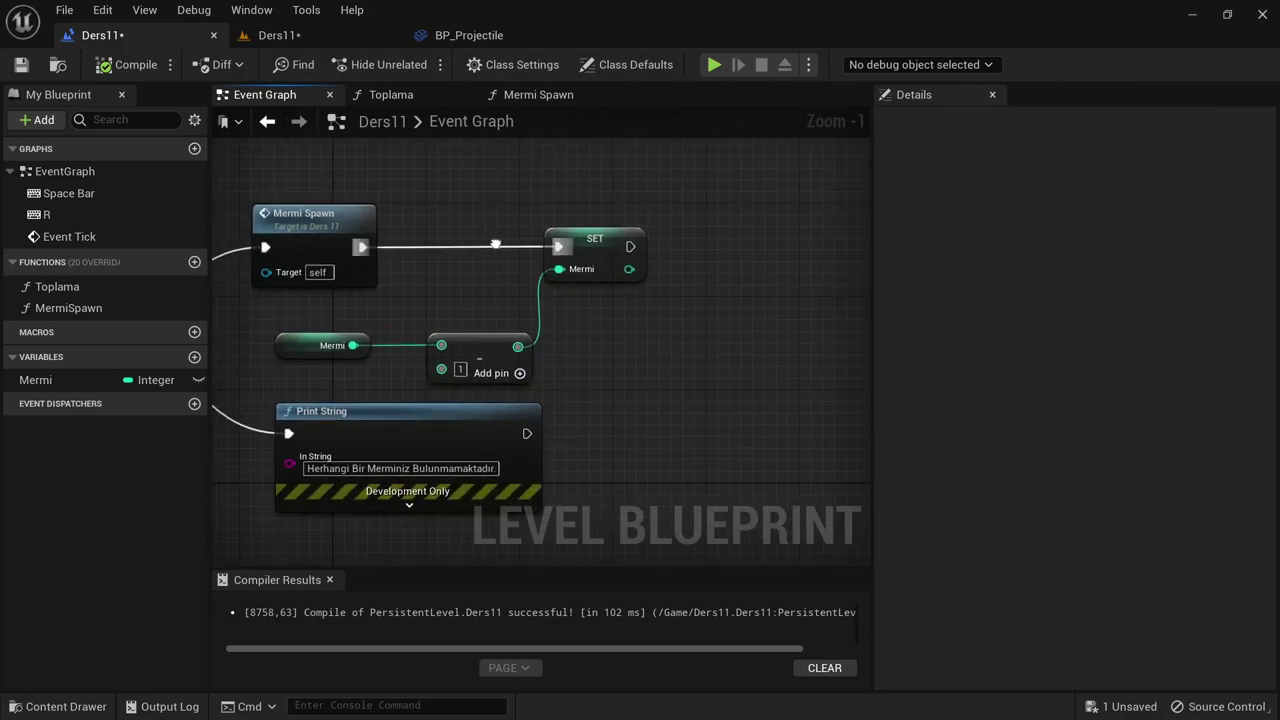
{"action": "key", "text": "ctrl+s"}
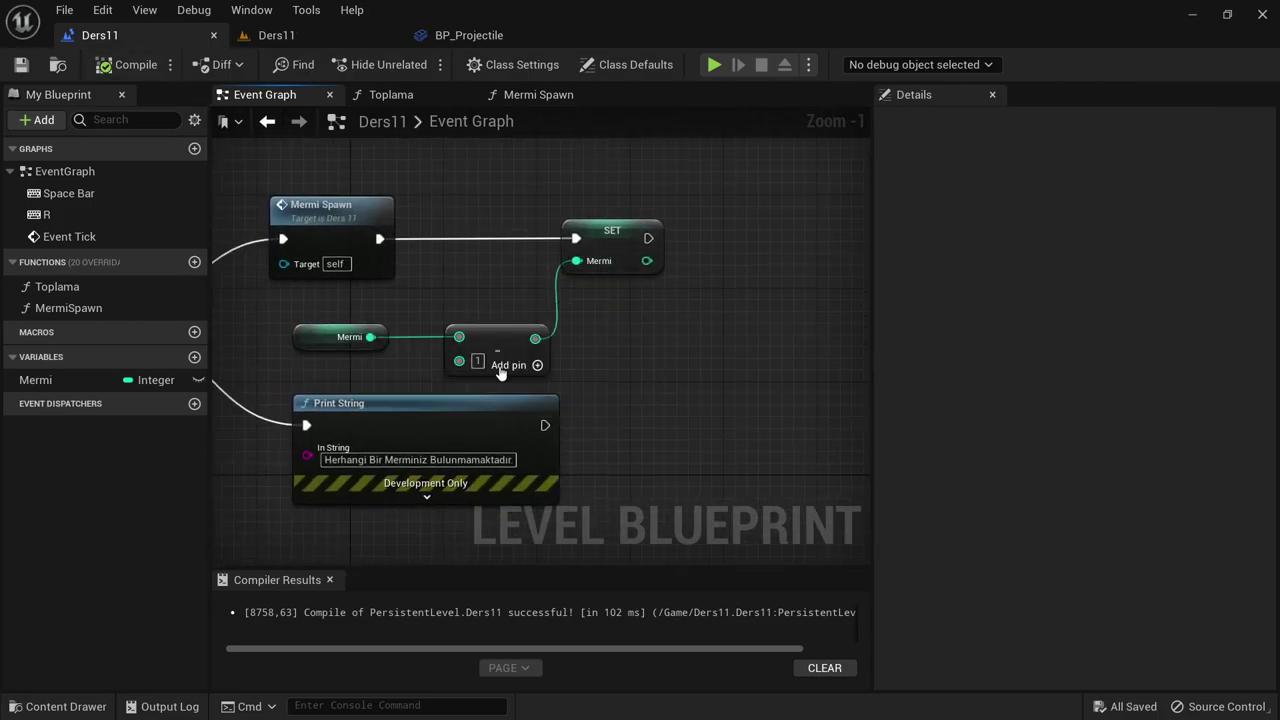
{"action": "left_click_drag", "start_coordinate": [500, 372], "coordinate": [512, 326]}
{"action": "left_click_drag", "start_coordinate": [345, 337], "coordinate": [392, 326]}
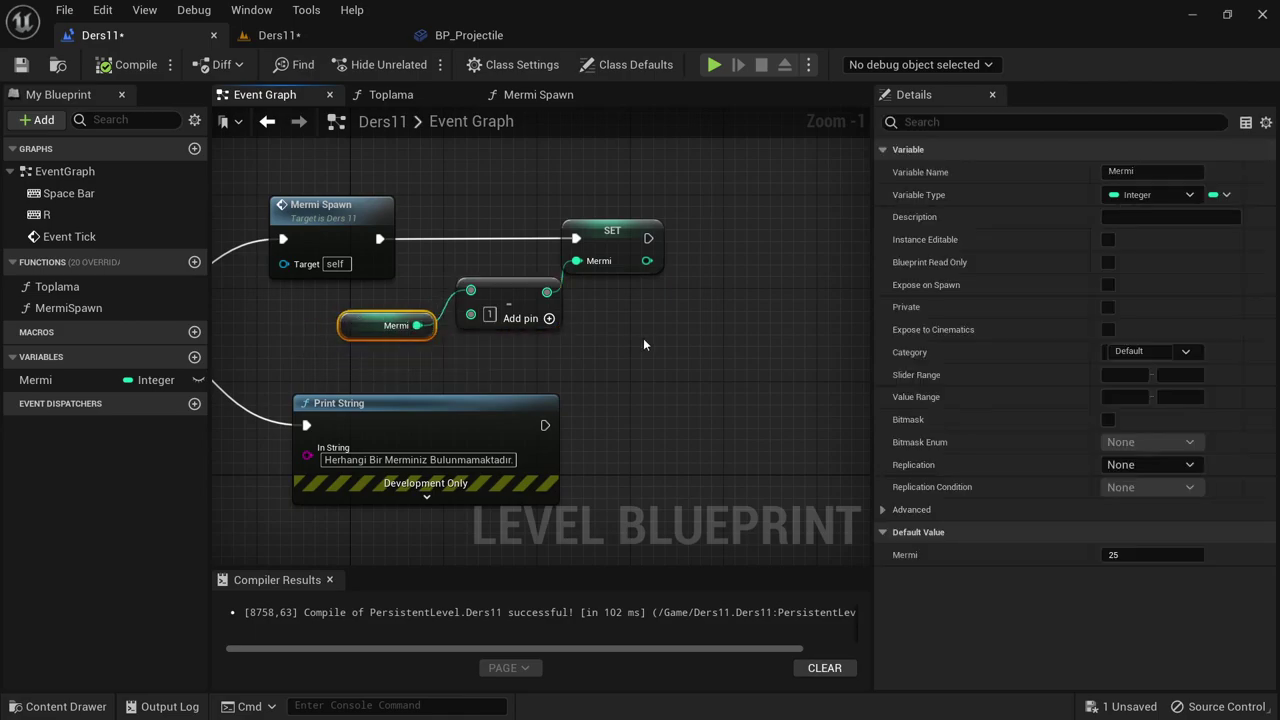
{"action": "left_click_drag", "start_coordinate": [643, 345], "coordinate": [428, 207]}
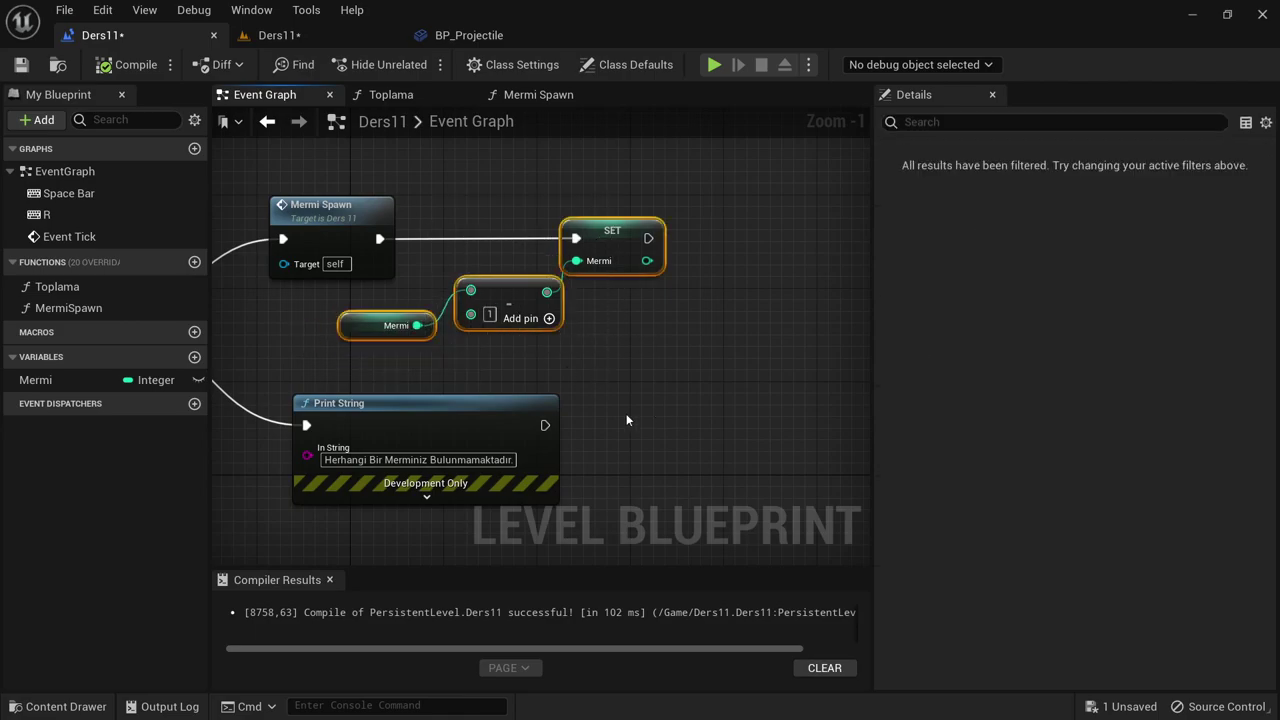
- Collapse the three ammo nodes into a function named MermiAzaltma, placed beside Mermi Spawn
{"action": "right_click", "coordinate": [598, 232]}
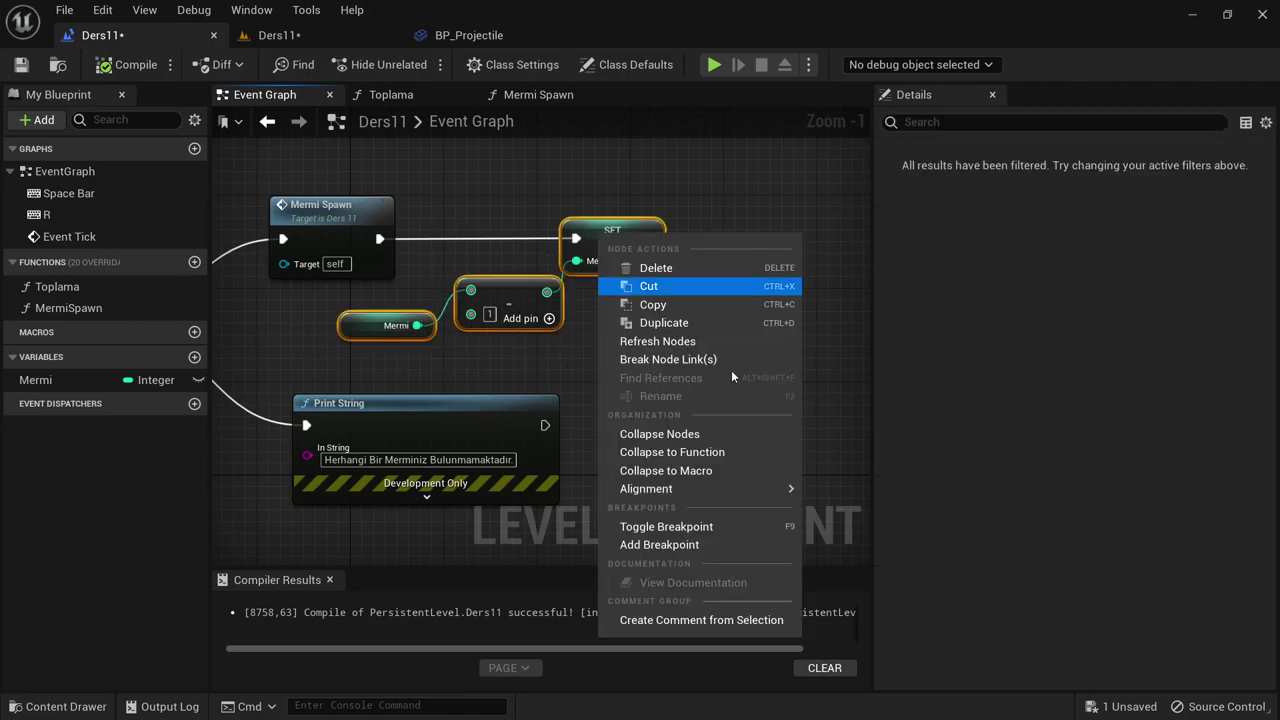
{"action": "left_click", "coordinate": [700, 455]}
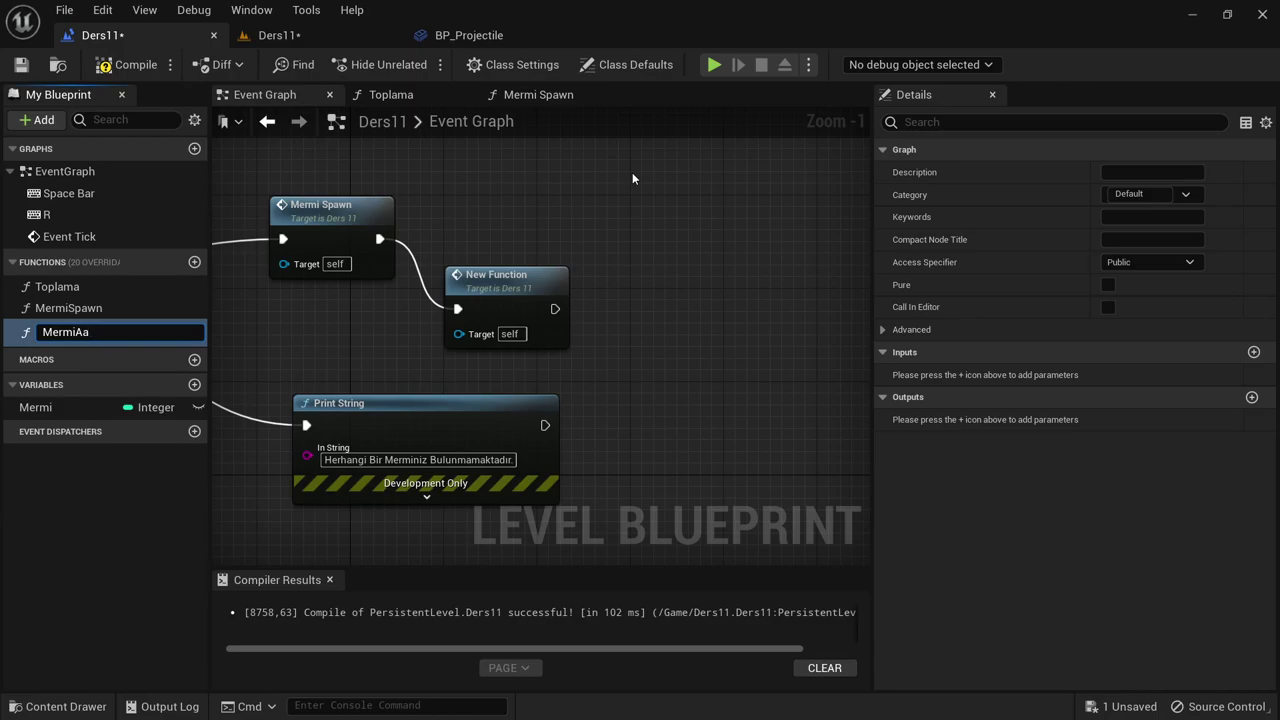
{"action": "type", "text": "tma"}
{"action": "key", "text": "Return"}
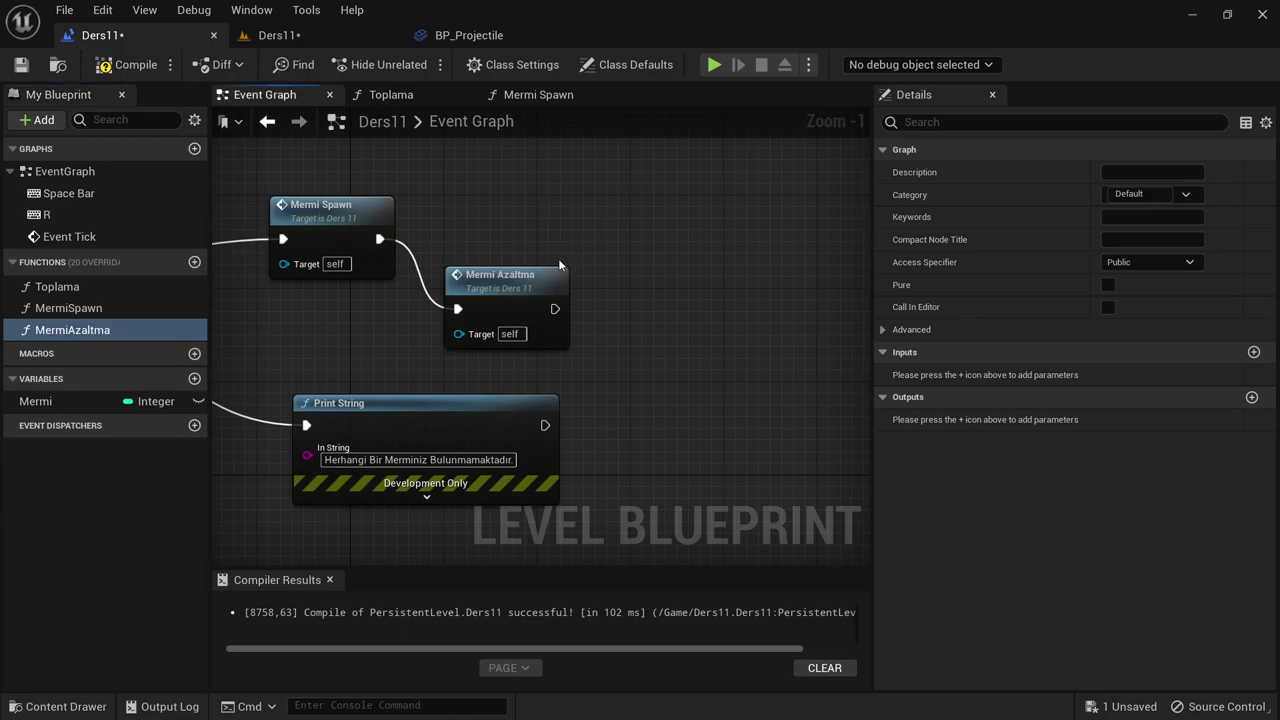
{"action": "left_click_drag", "start_coordinate": [508, 287], "coordinate": [520, 217]}
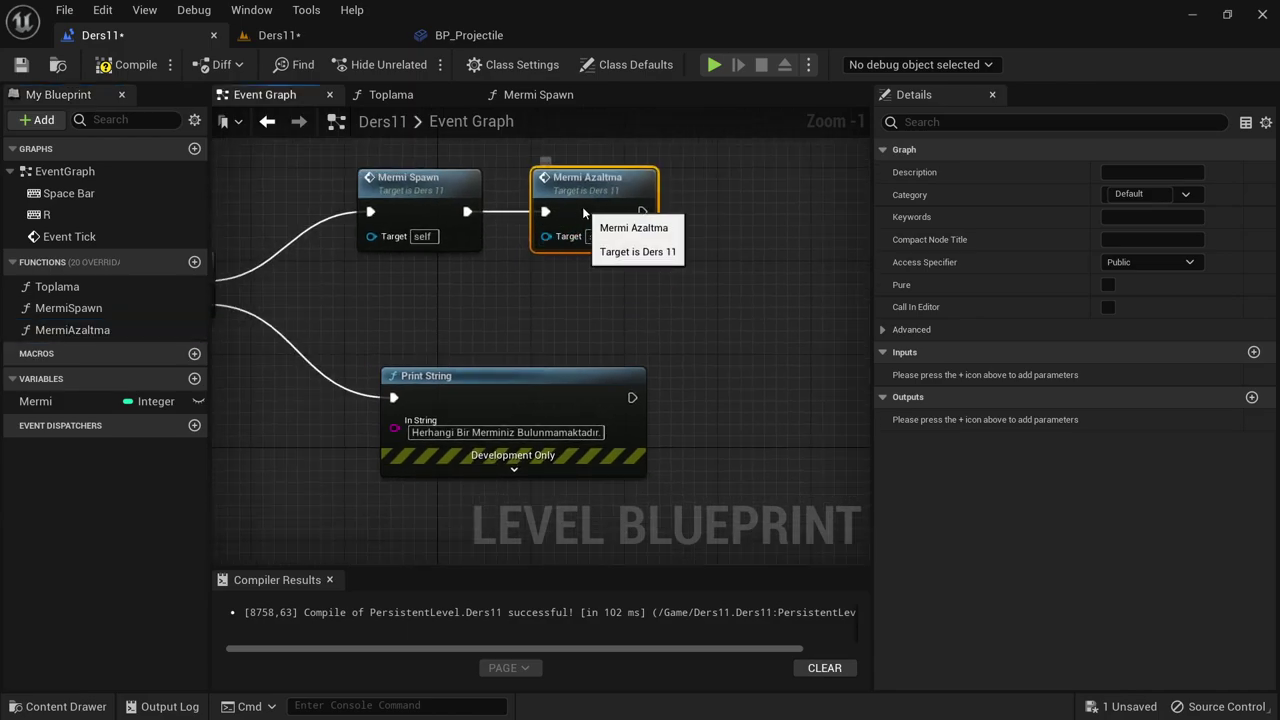
- Inspect the MermiAzaltma graph's SET, subtract and Mermi nodes, then compile and save with Ctrl+S
{"action": "double_click", "coordinate": [582, 206]}
{"action": "right_click_drag", "start_coordinate": [480, 343], "coordinate": [315, 327]}
{"action": "left_click_drag", "start_coordinate": [694, 477], "coordinate": [380, 300]}
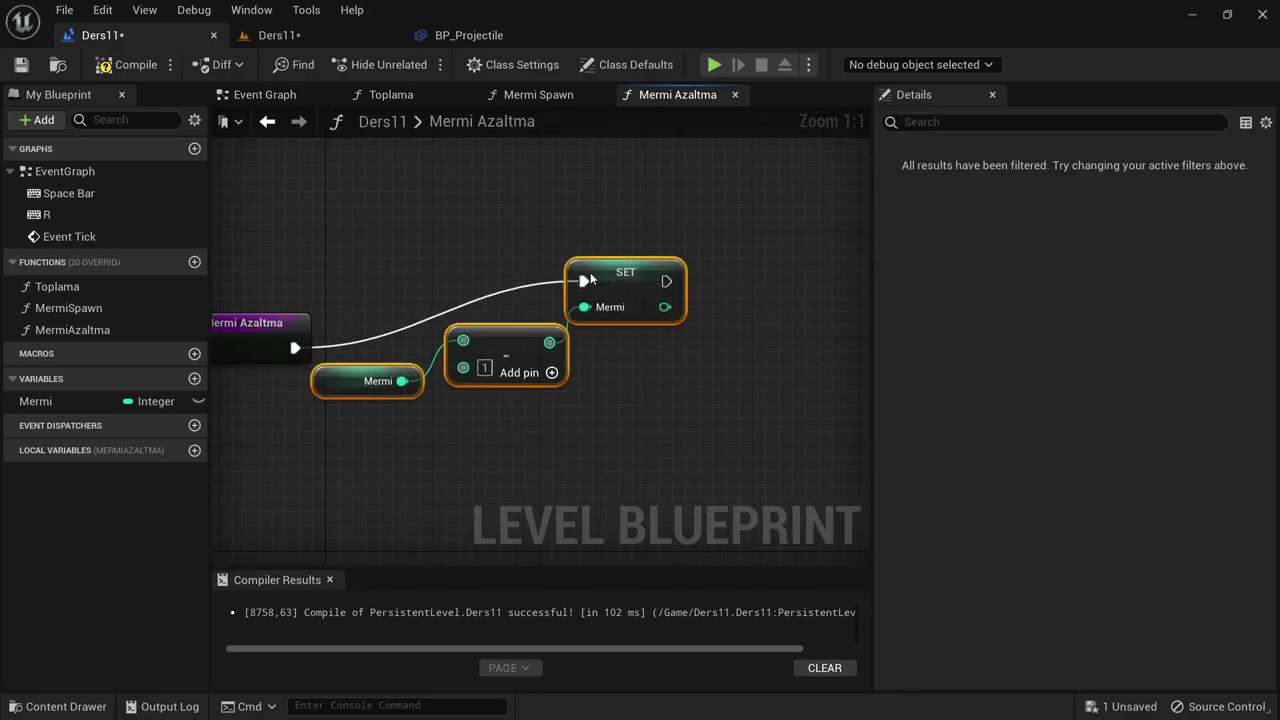
{"action": "left_click_drag", "start_coordinate": [667, 281], "coordinate": [630, 410]}
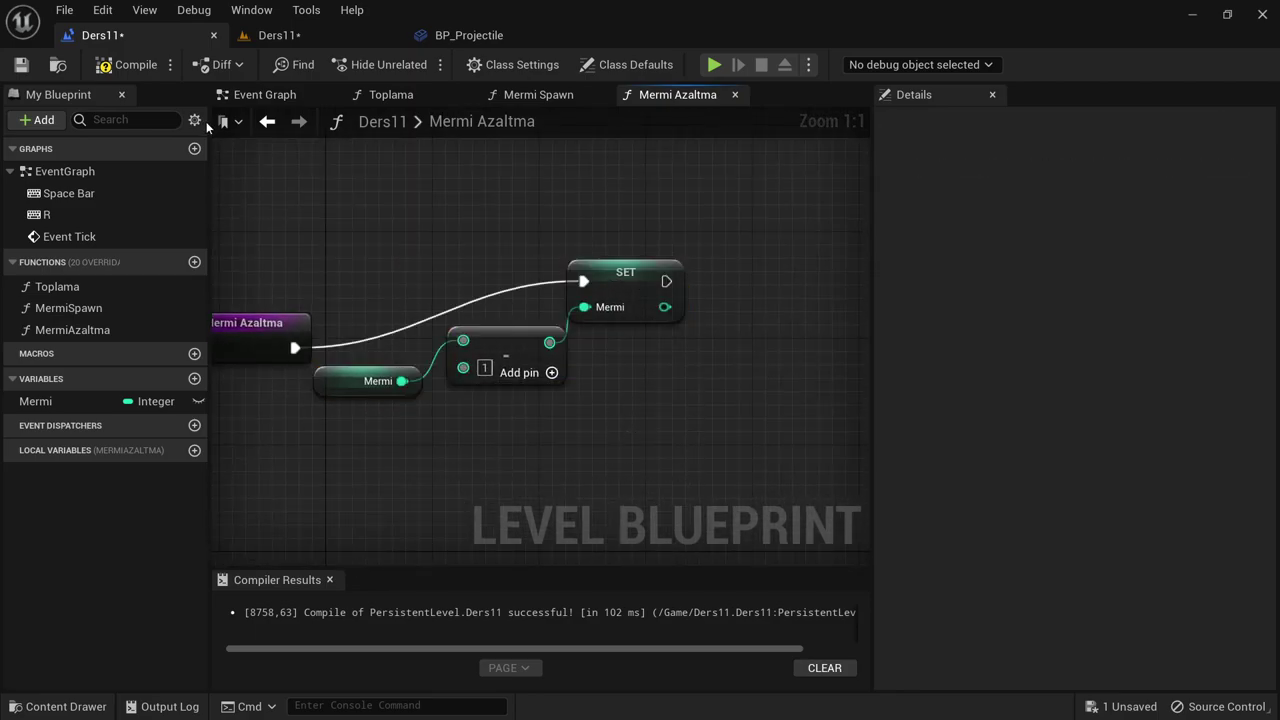
{"action": "left_click", "coordinate": [127, 64]}
{"action": "key", "text": "ctrl+s"}
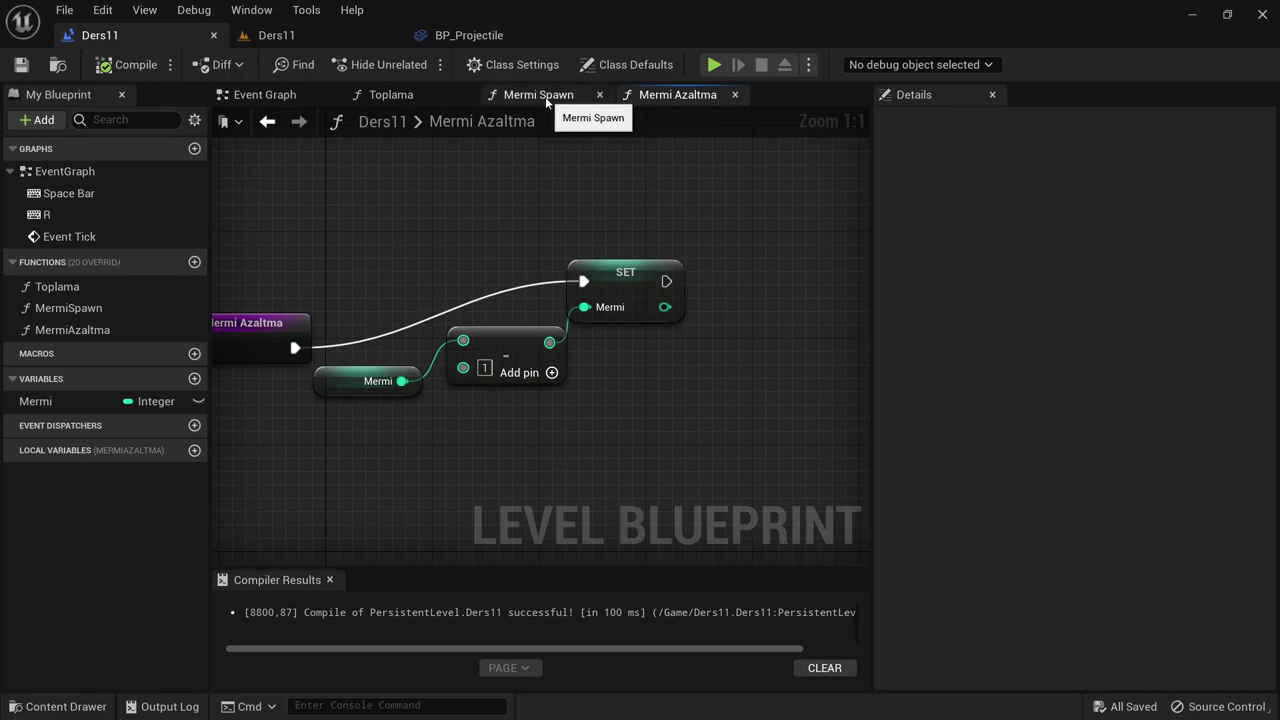
{"action": "left_click", "coordinate": [545, 96]}
- Look over the Toplama function graph and the Event Graph nodes
{"action": "left_click", "coordinate": [401, 96]}
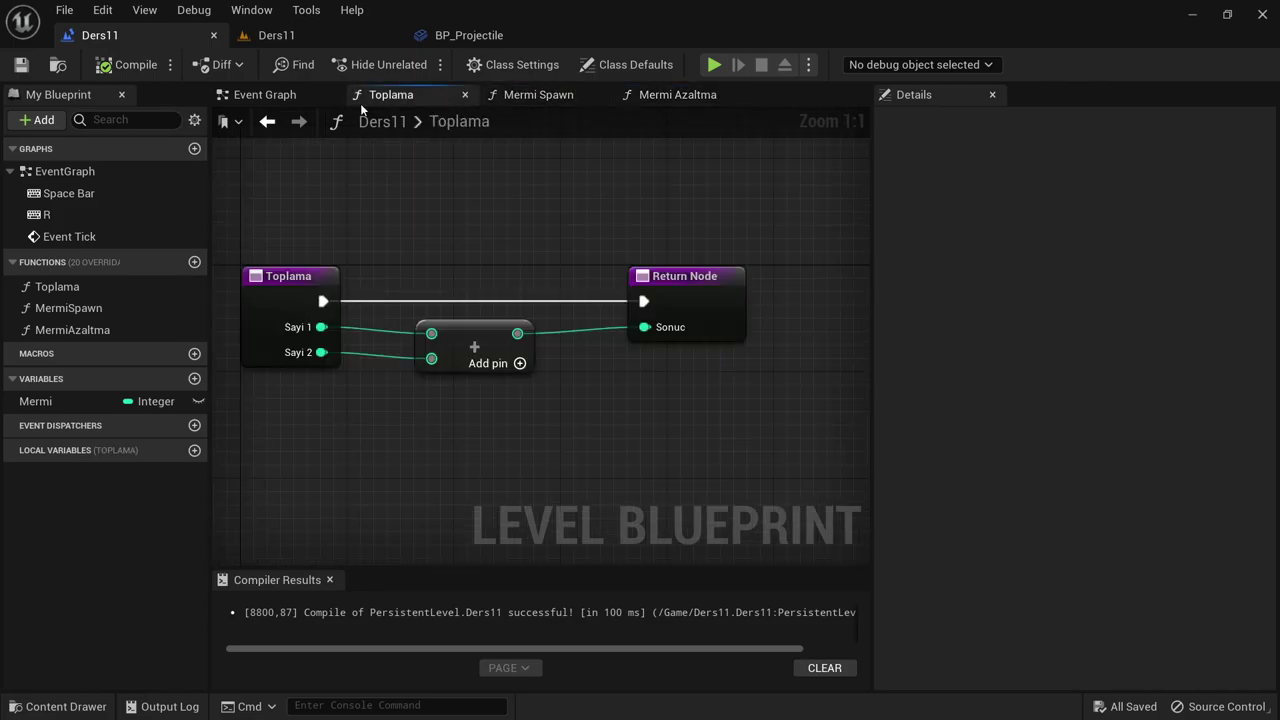
{"action": "left_click", "coordinate": [275, 96]}
{"action": "scroll", "coordinate": [420, 300], "scroll_direction": "up", "scroll_amount": 1}
{"action": "right_click_drag", "start_coordinate": [400, 416], "coordinate": [476, 416]}
- Review SpawnActor, multiply and Add Impulse in Mermi Spawn, then select its entry node
{"action": "left_click", "coordinate": [538, 94]}
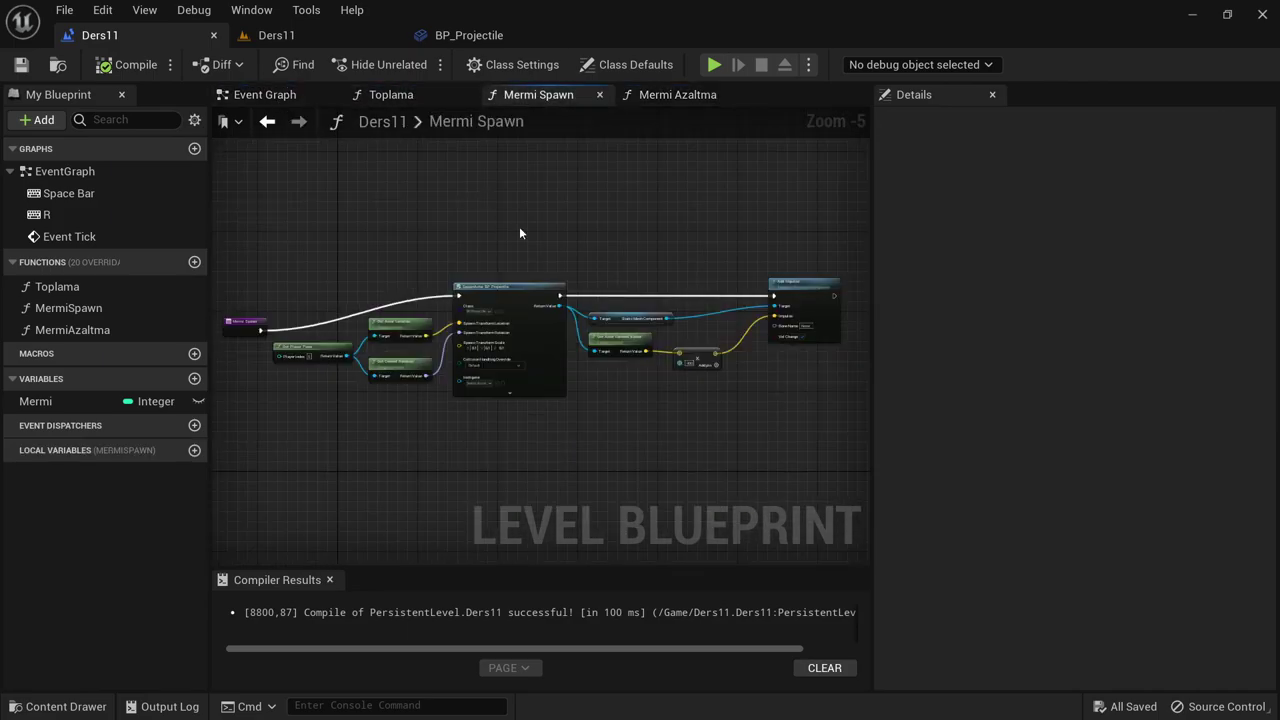
{"action": "scroll", "coordinate": [603, 311], "scroll_direction": "up", "scroll_amount": 2}
{"action": "scroll", "coordinate": [603, 311], "scroll_direction": "up", "scroll_amount": 2}
{"action": "scroll", "coordinate": [560, 260], "scroll_direction": "down", "scroll_amount": 1}
{"action": "right_click_drag", "start_coordinate": [516, 232], "coordinate": [591, 227]}
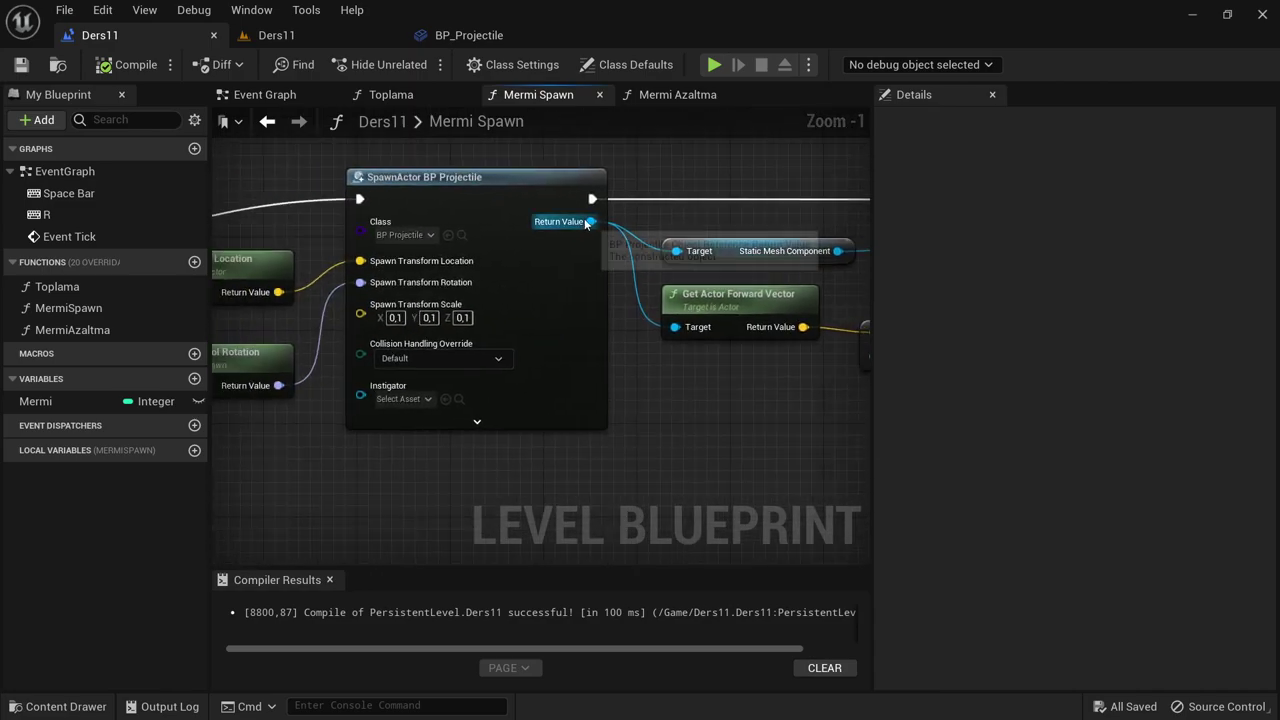
{"action": "right_click_drag", "start_coordinate": [765, 356], "coordinate": [438, 349]}
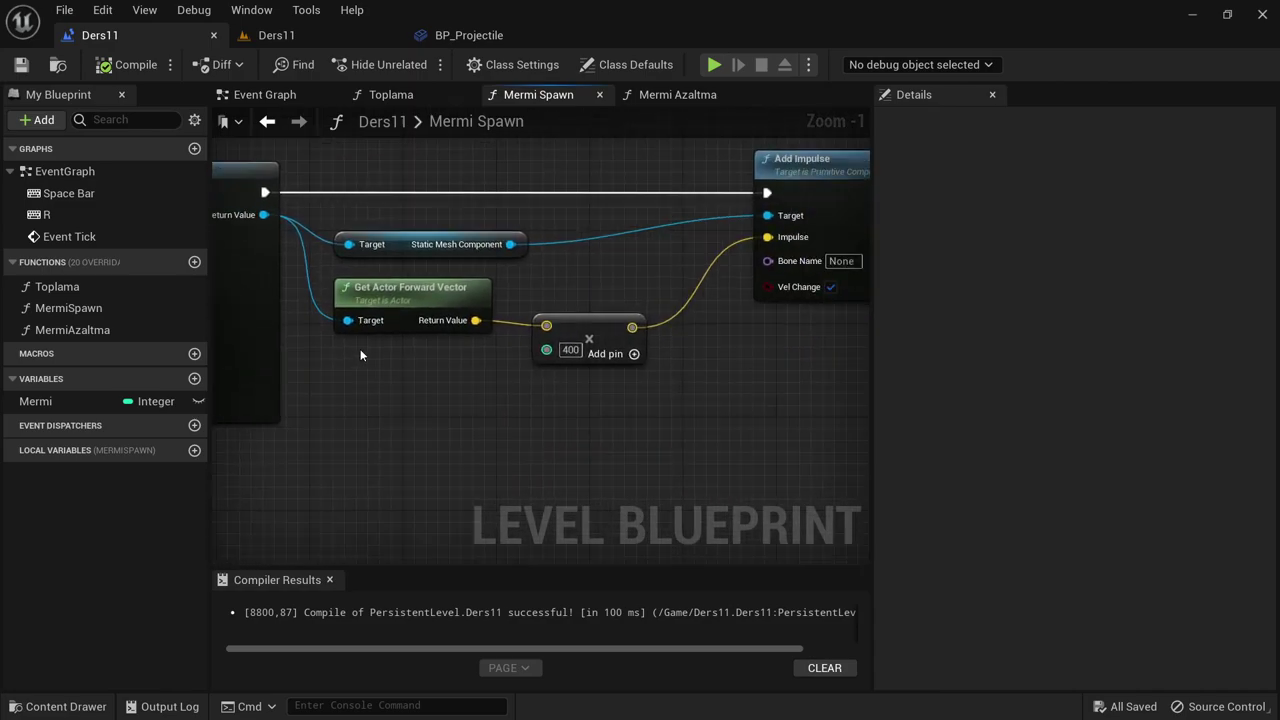
{"action": "scroll", "coordinate": [438, 352], "scroll_direction": "down", "scroll_amount": 1}
{"action": "scroll", "coordinate": [693, 273], "scroll_direction": "down", "scroll_amount": 2}
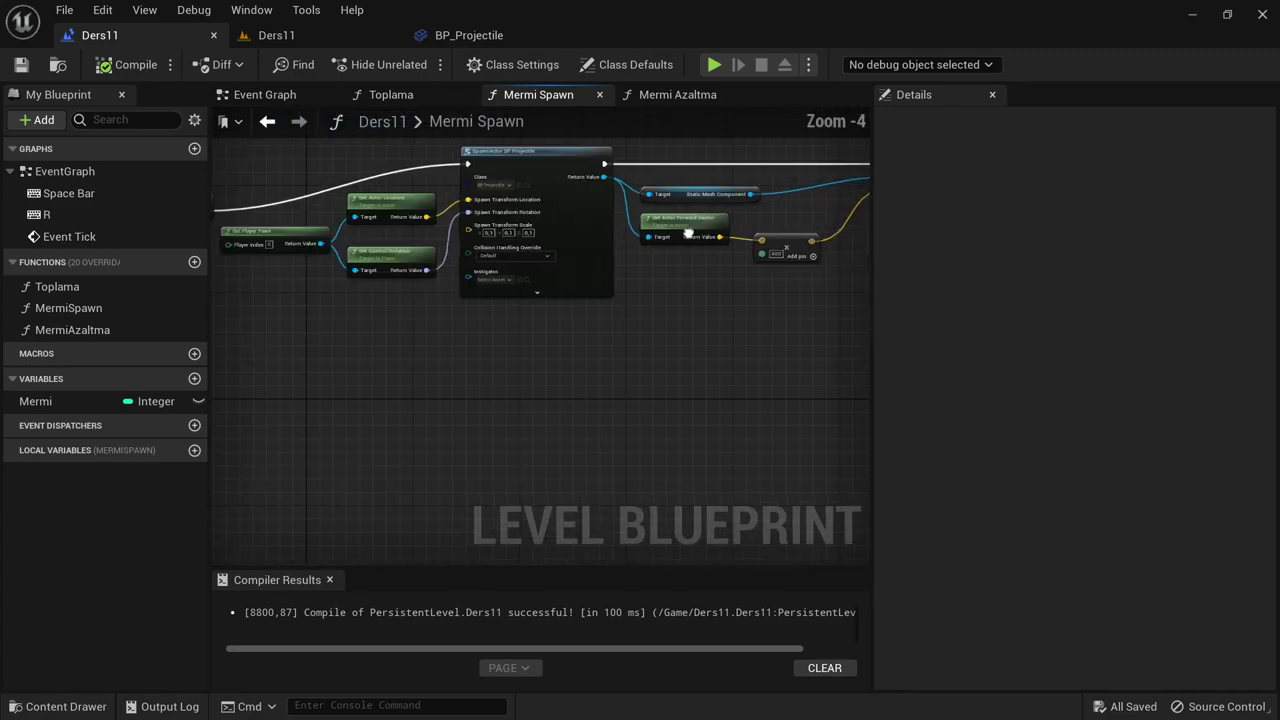
{"action": "mouse_move", "coordinate": [694, 273]}
{"action": "right_mouse_down"}
{"action": "mouse_move", "coordinate": [694, 302]}
{"action": "mouse_move", "coordinate": [514, 300]}
{"action": "mouse_move", "coordinate": [370, 327]}
{"action": "mouse_move", "coordinate": [328, 190]}
{"action": "right_mouse_up"}
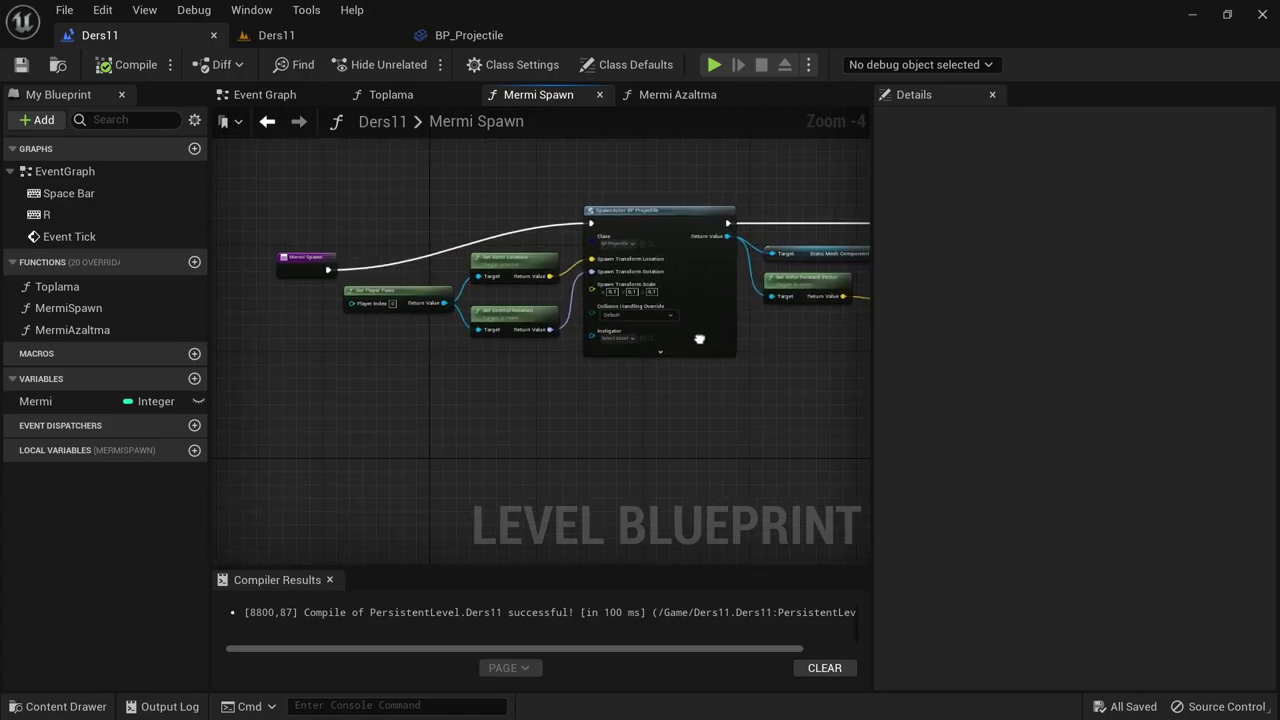
{"action": "scroll", "coordinate": [328, 190], "scroll_direction": "up", "scroll_amount": 3}
{"action": "left_click", "coordinate": [378, 222]}
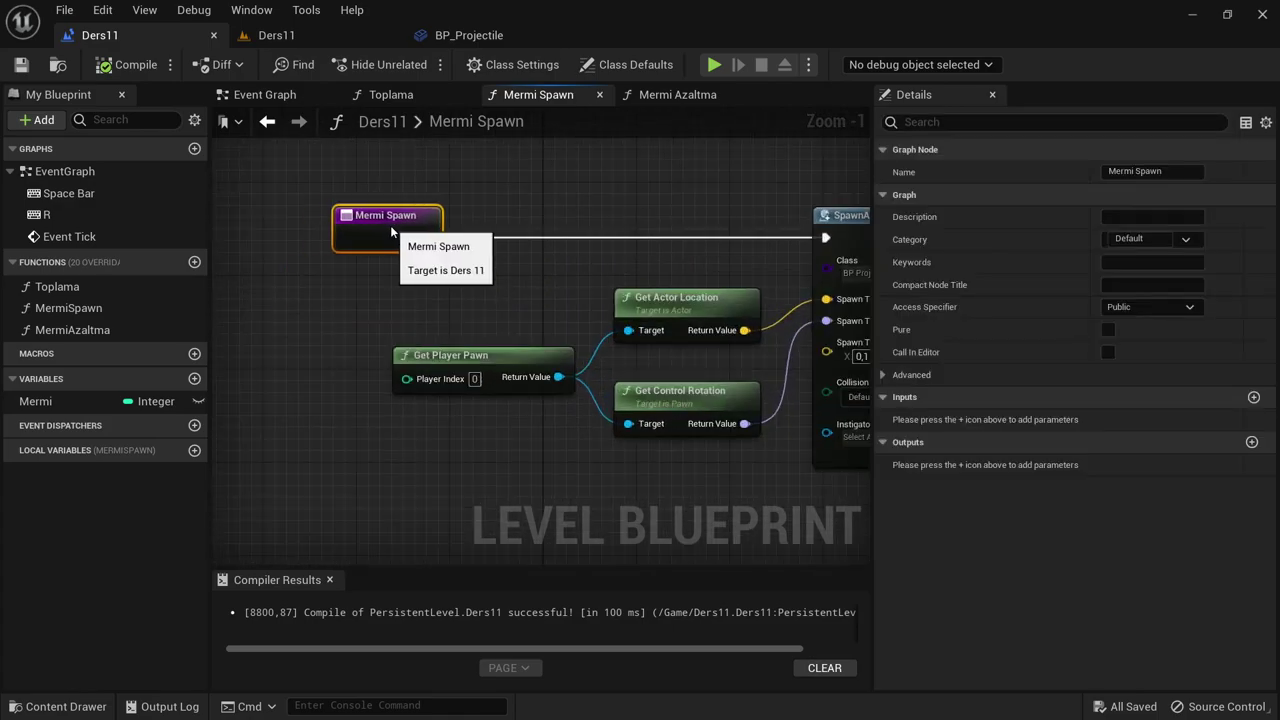
- Add a function output to create a Return Node and wire it after Add Impulse
{"action": "right_click_drag", "start_coordinate": [458, 223], "coordinate": [216, 220]}
{"action": "left_click", "coordinate": [1251, 442]}
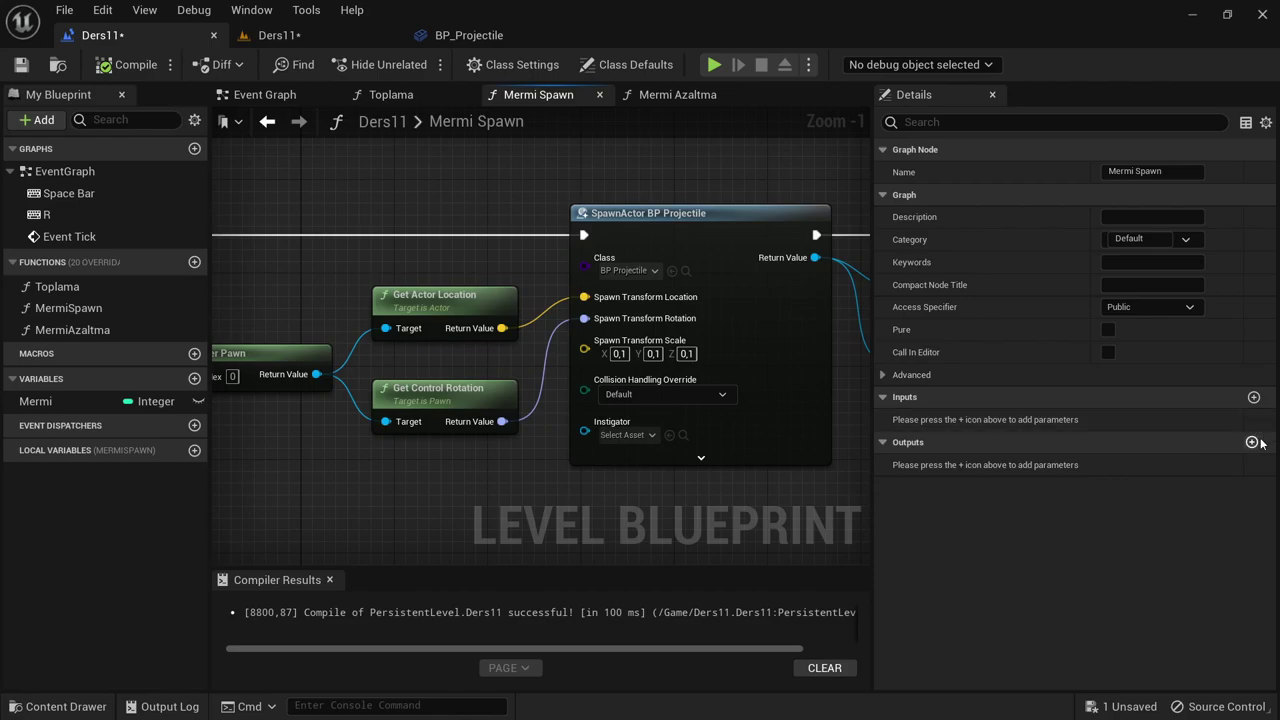
{"action": "scroll", "coordinate": [538, 261], "scroll_direction": "down", "scroll_amount": 2}
{"action": "right_click_drag", "start_coordinate": [319, 289], "coordinate": [395, 231]}
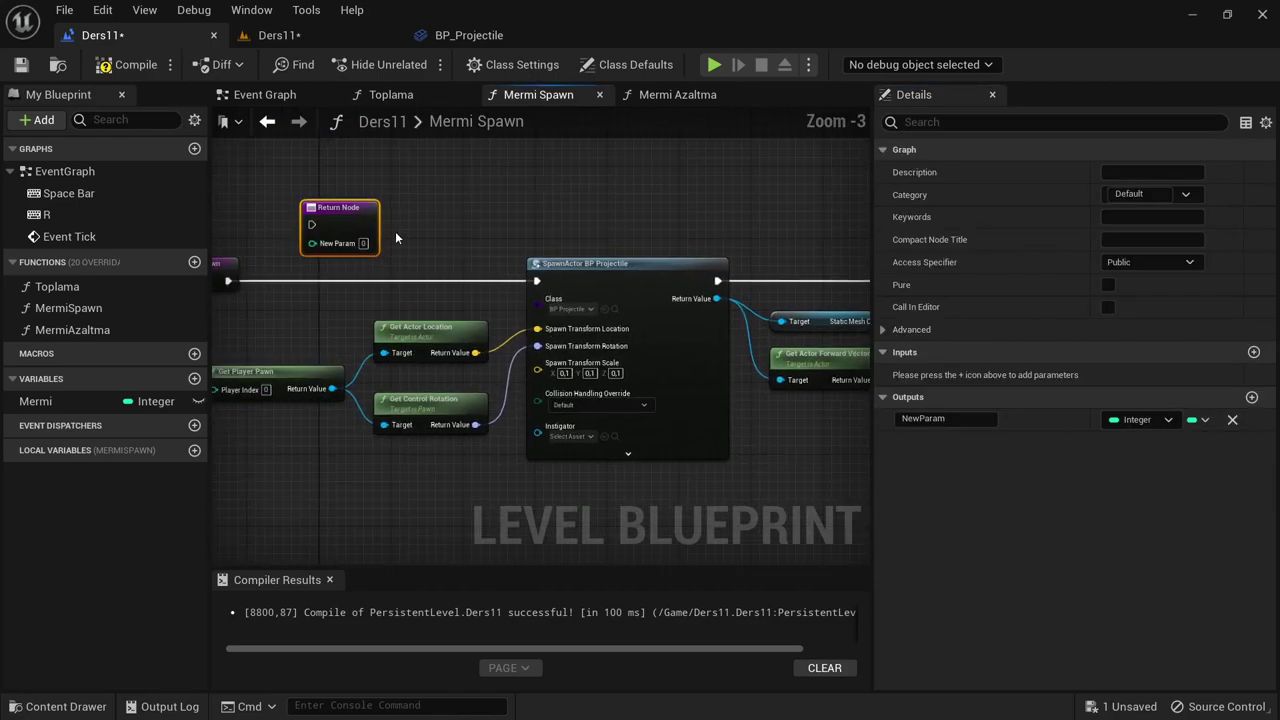
{"action": "right_click_drag", "start_coordinate": [482, 227], "coordinate": [865, 350]}
{"action": "left_click_drag", "start_coordinate": [865, 350], "coordinate": [737, 277]}
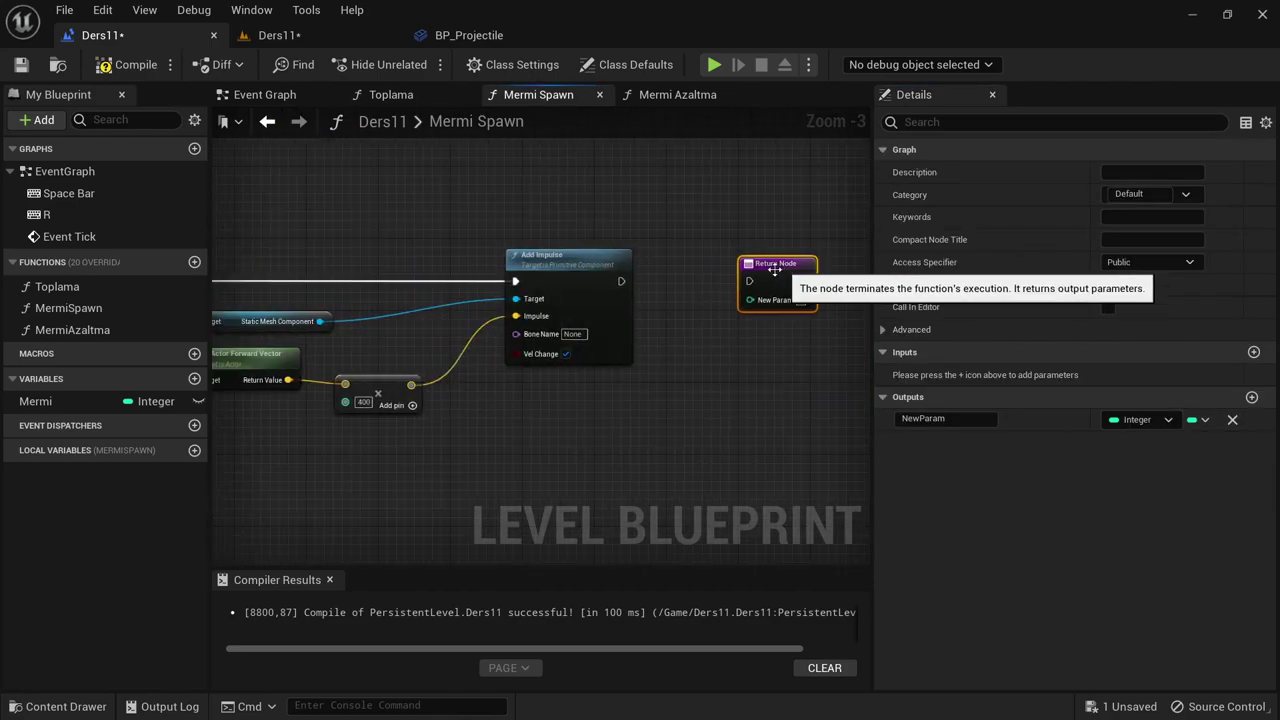
{"action": "left_click_drag", "start_coordinate": [626, 281], "coordinate": [760, 281]}
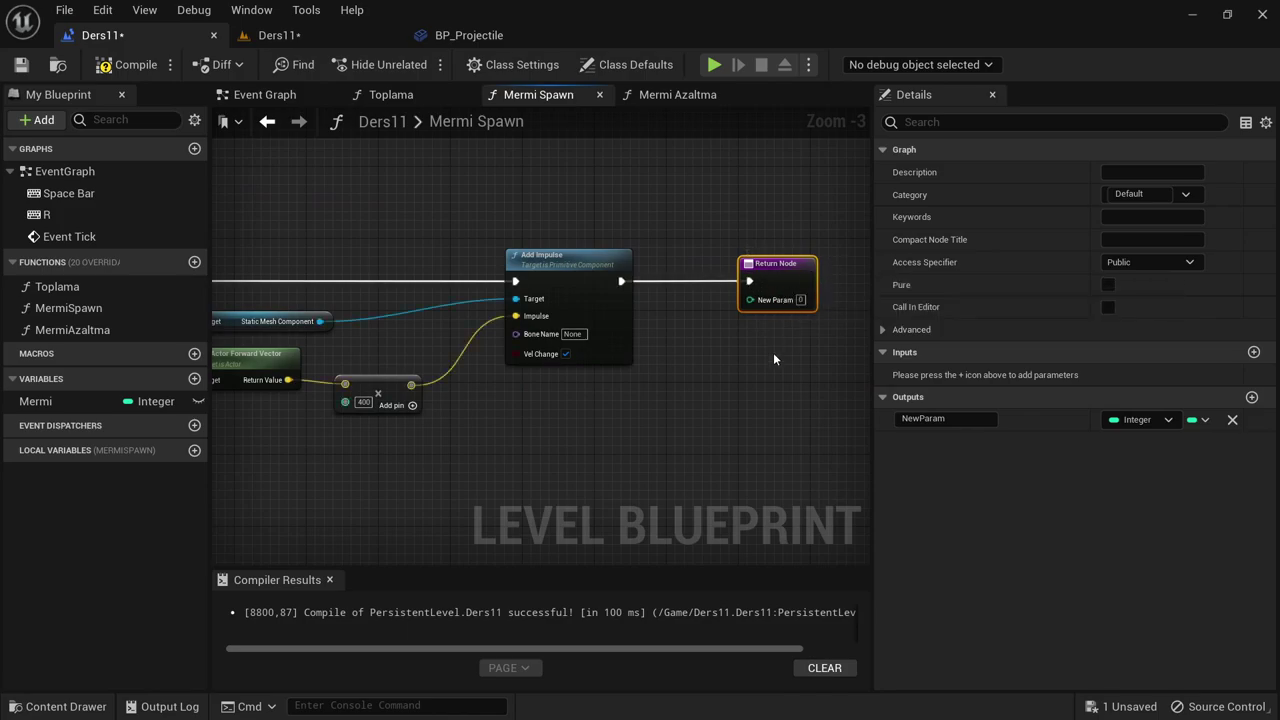
- Delete the NewParam output from Mermi Spawn and recompile the Blueprint
{"action": "left_click_drag", "start_coordinate": [816, 357], "coordinate": [736, 238]}
{"action": "scroll", "coordinate": [798, 322], "scroll_direction": "up", "scroll_amount": 3}
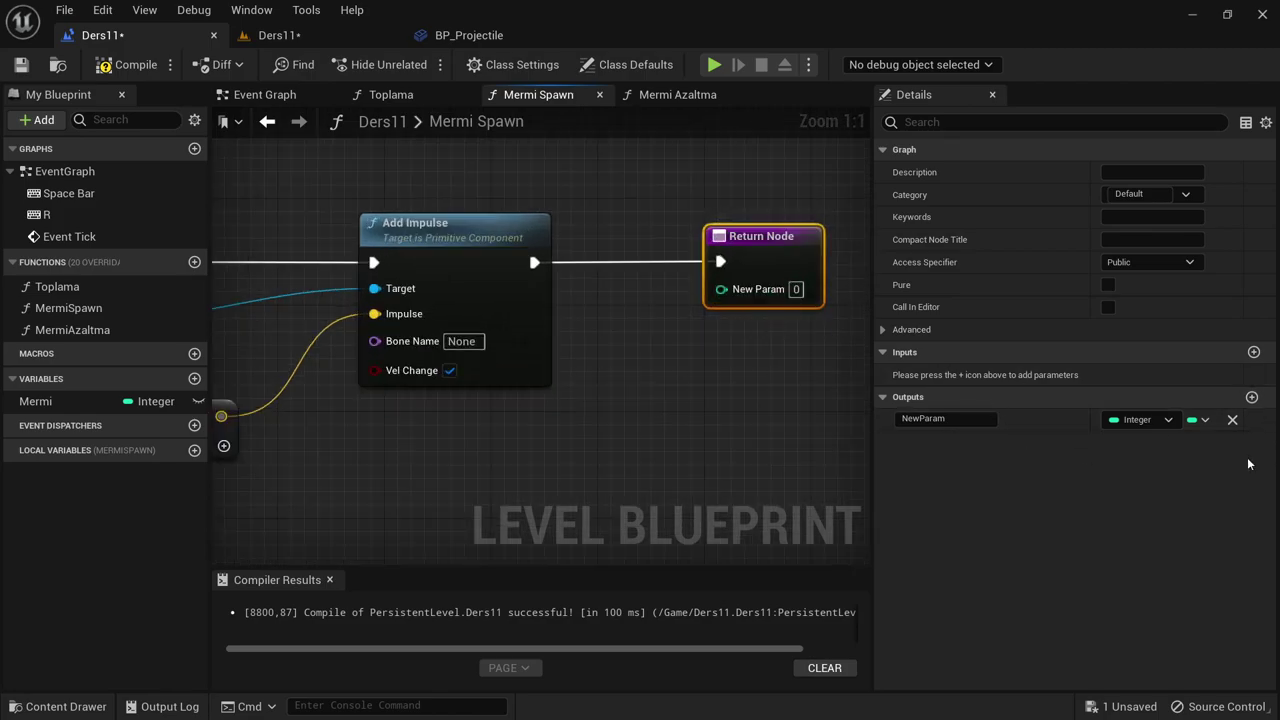
{"action": "left_click", "coordinate": [1232, 420]}
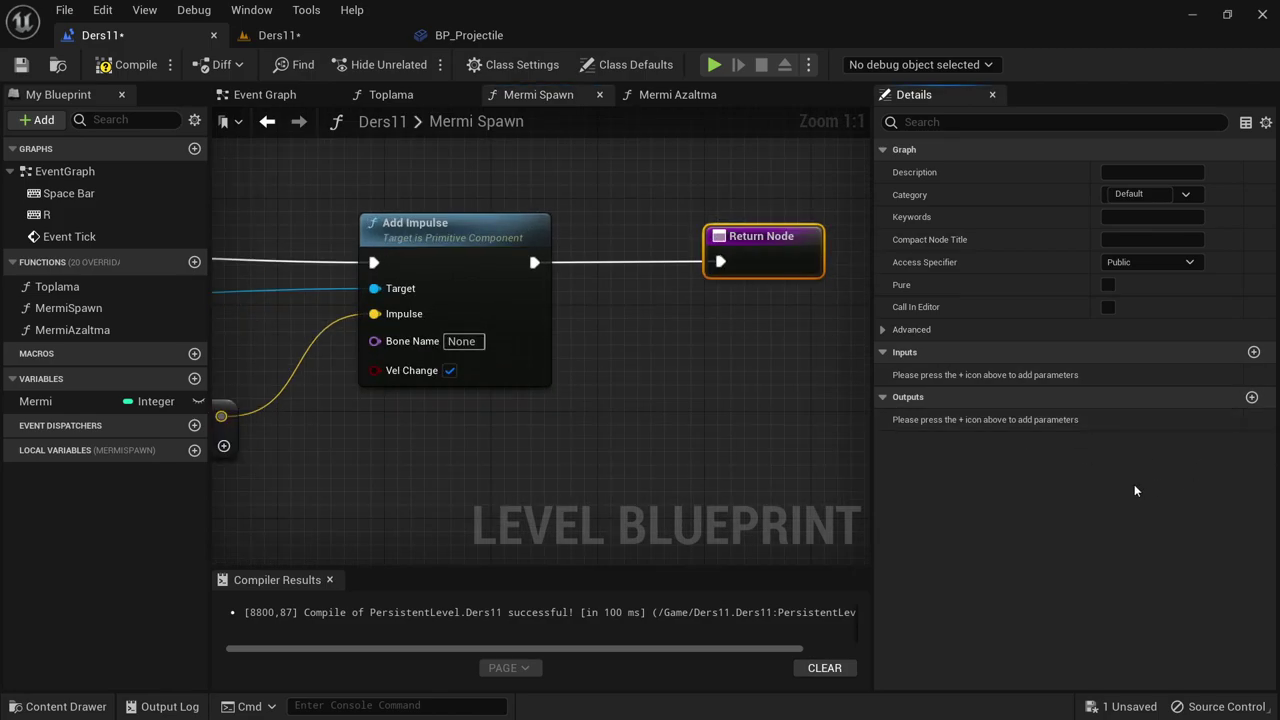
{"action": "left_click", "coordinate": [128, 64]}
{"action": "scroll", "coordinate": [788, 309], "scroll_direction": "down", "scroll_amount": 1}
- Wire SpawnActor BP Projectile's Return Value into the Return Node
{"action": "scroll", "coordinate": [556, 332], "scroll_direction": "down", "scroll_amount": 1}
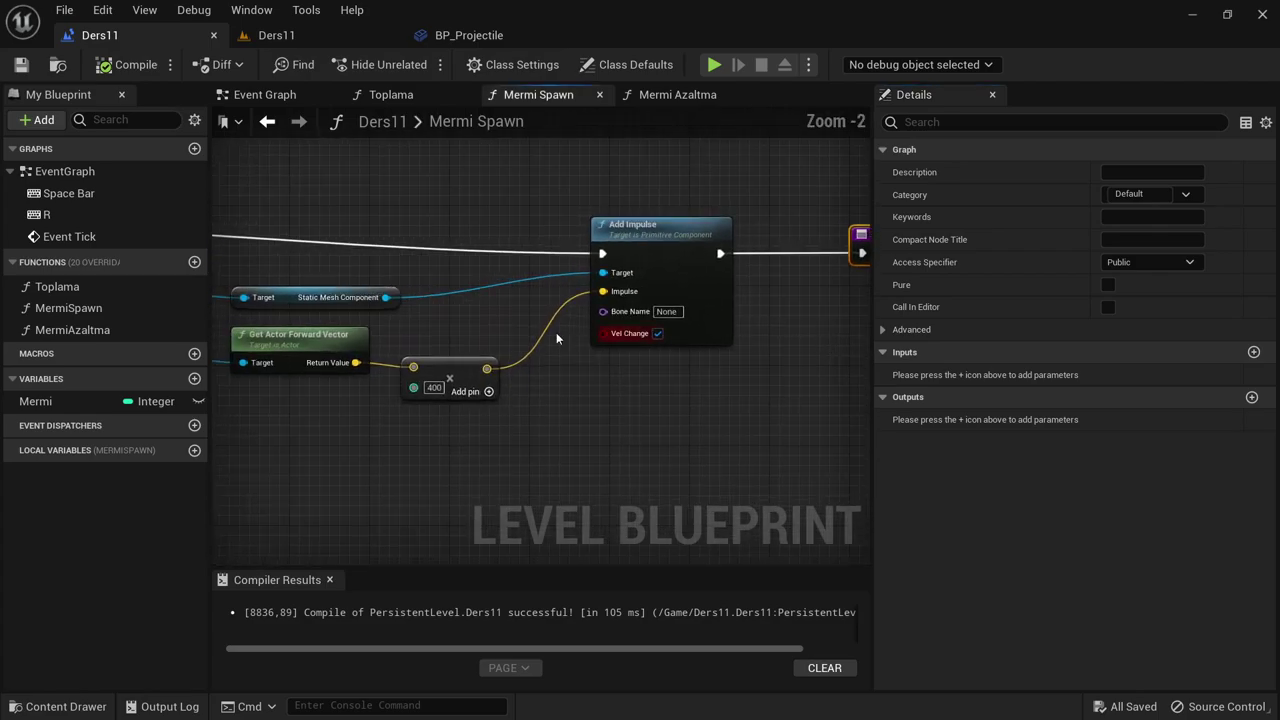
{"action": "right_click_drag", "start_coordinate": [556, 332], "coordinate": [713, 312]}
{"action": "scroll", "coordinate": [375, 252], "scroll_direction": "up", "scroll_amount": 2}
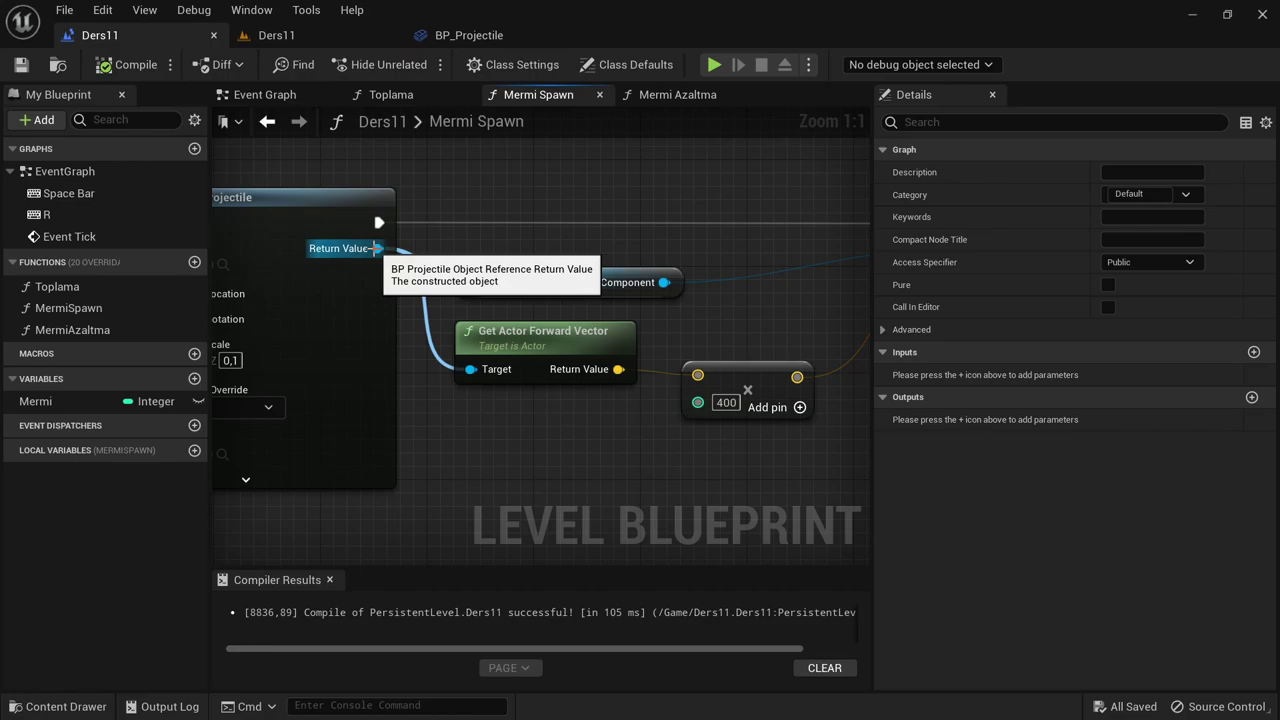
{"action": "mouse_move", "coordinate": [378, 249]}
{"action": "left_mouse_down"}
{"action": "mouse_move", "coordinate": [596, 269]}
{"action": "mouse_move", "coordinate": [587, 234]}
{"action": "left_mouse_up"}
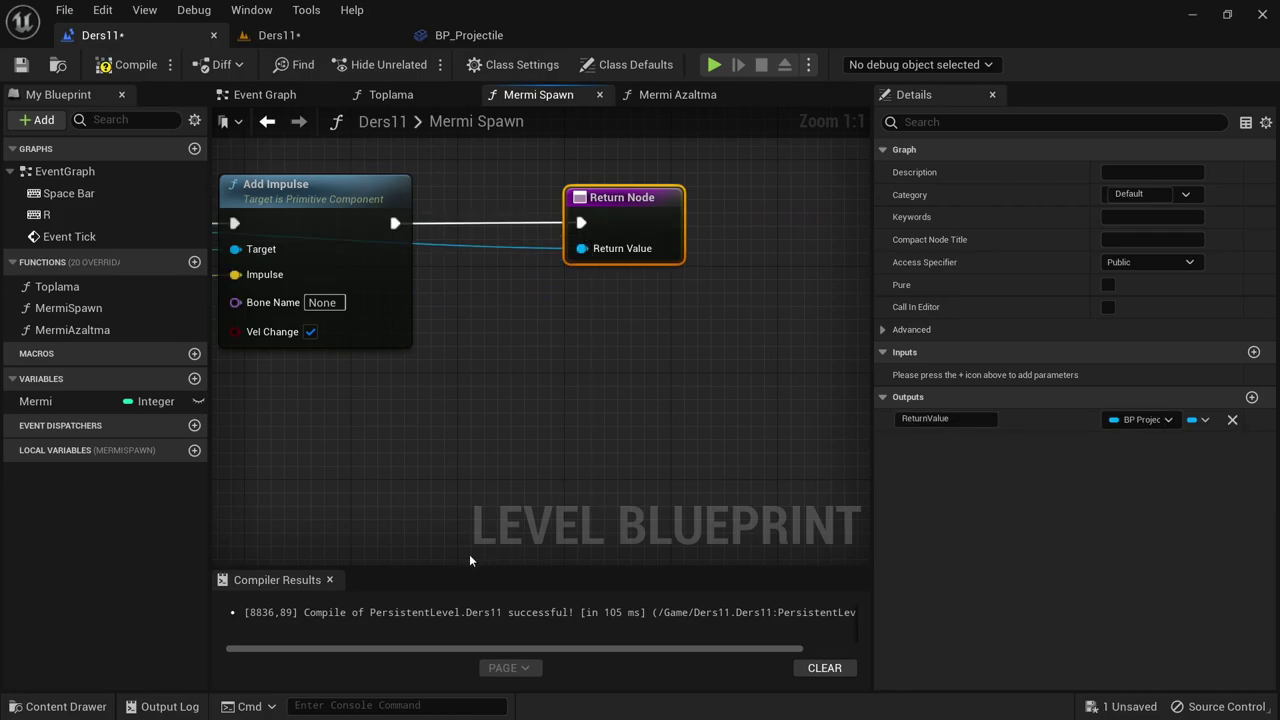
- Rename the return output to SpawnReference, recompile, and select the SpawnActor BP Projectile node
{"action": "scroll", "coordinate": [401, 316], "scroll_direction": "down", "scroll_amount": 2}
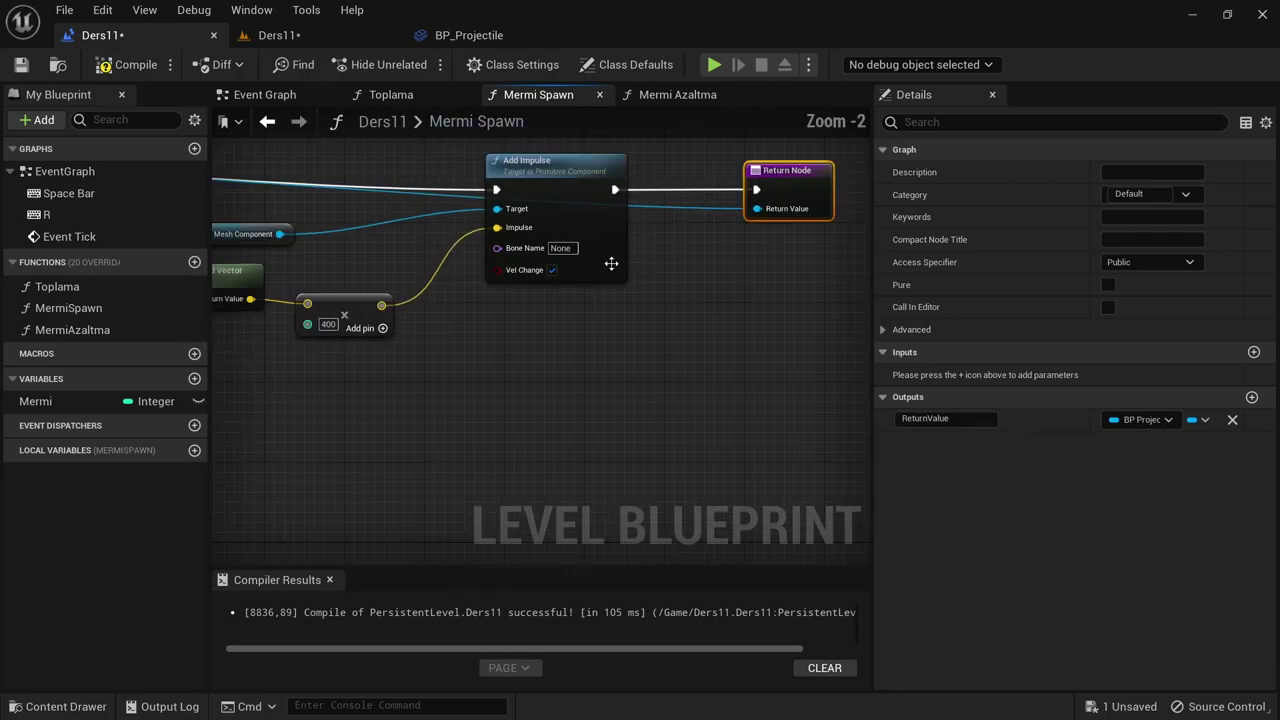
{"action": "double_click", "coordinate": [976, 420]}
{"action": "type", "text": "Spawn"}
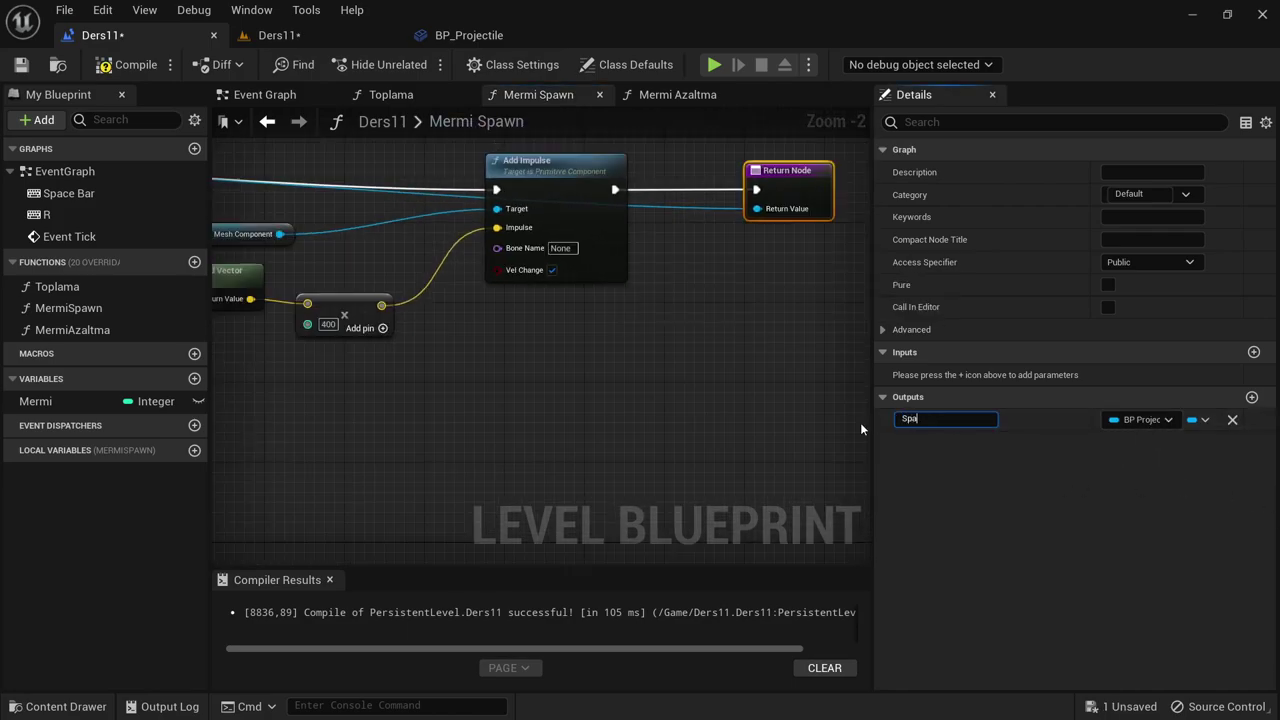
{"action": "type", "text": "Reference"}
{"action": "key", "text": "Return"}
{"action": "left_click", "coordinate": [128, 64]}
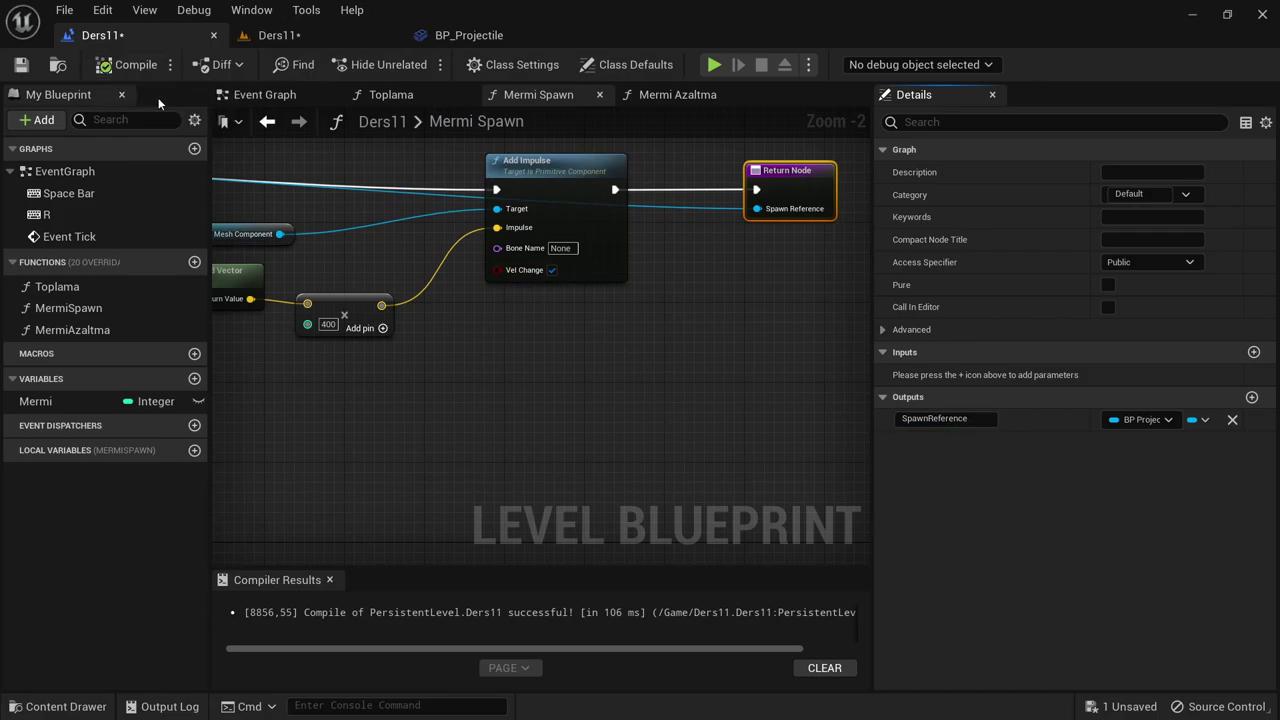
{"action": "scroll", "coordinate": [740, 328], "scroll_direction": "down", "scroll_amount": 1}
{"action": "scroll", "coordinate": [700, 330], "scroll_direction": "down", "scroll_amount": 1}
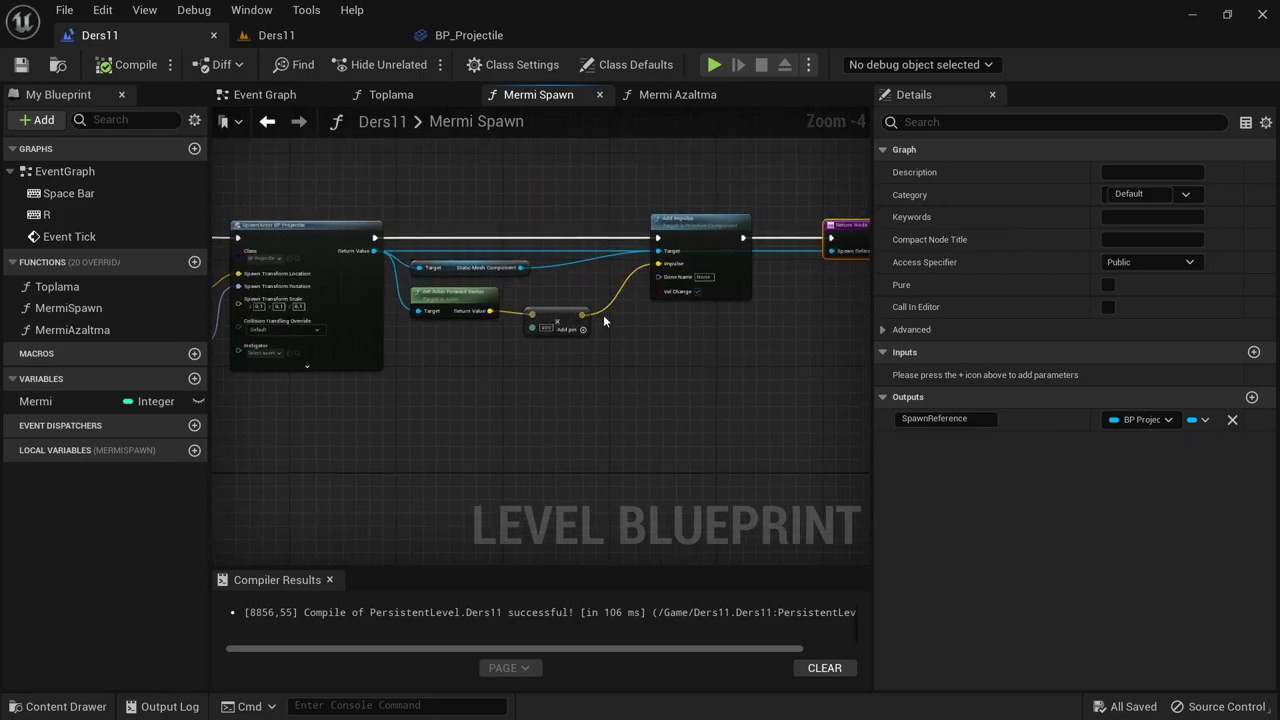
{"action": "scroll", "coordinate": [382, 205], "scroll_direction": "up", "scroll_amount": 2}
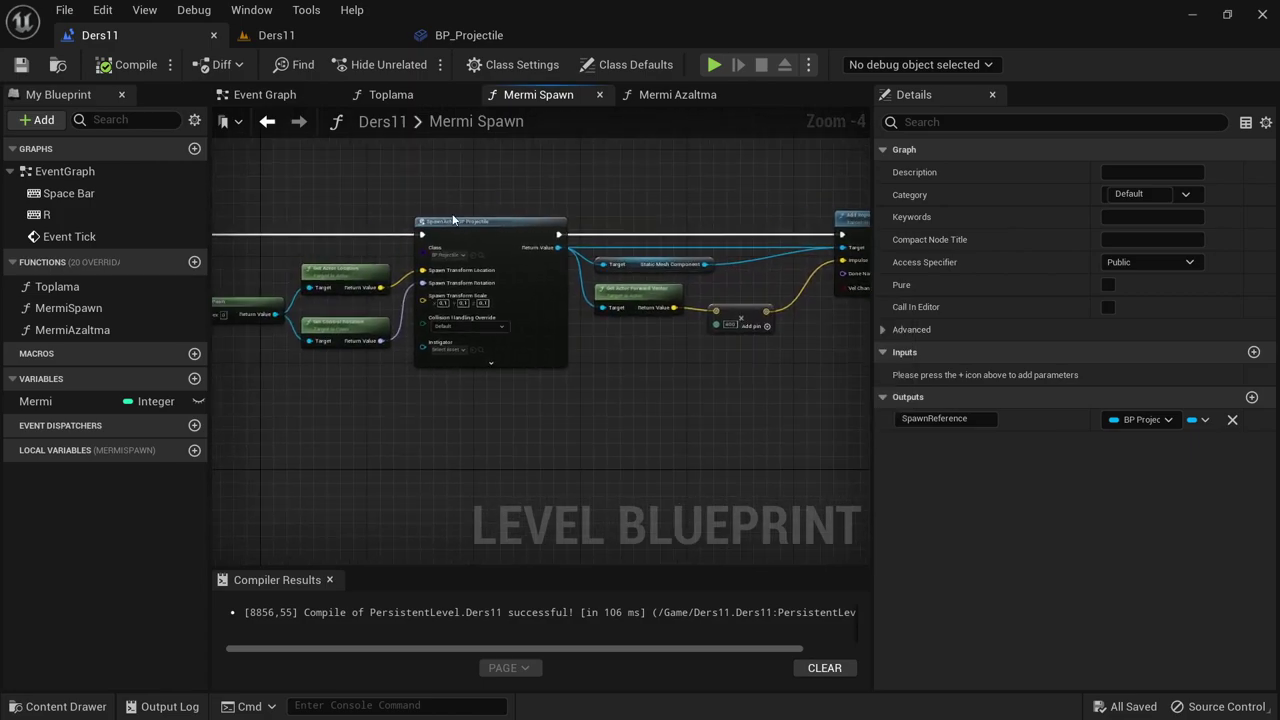
{"action": "left_click", "coordinate": [480, 297]}
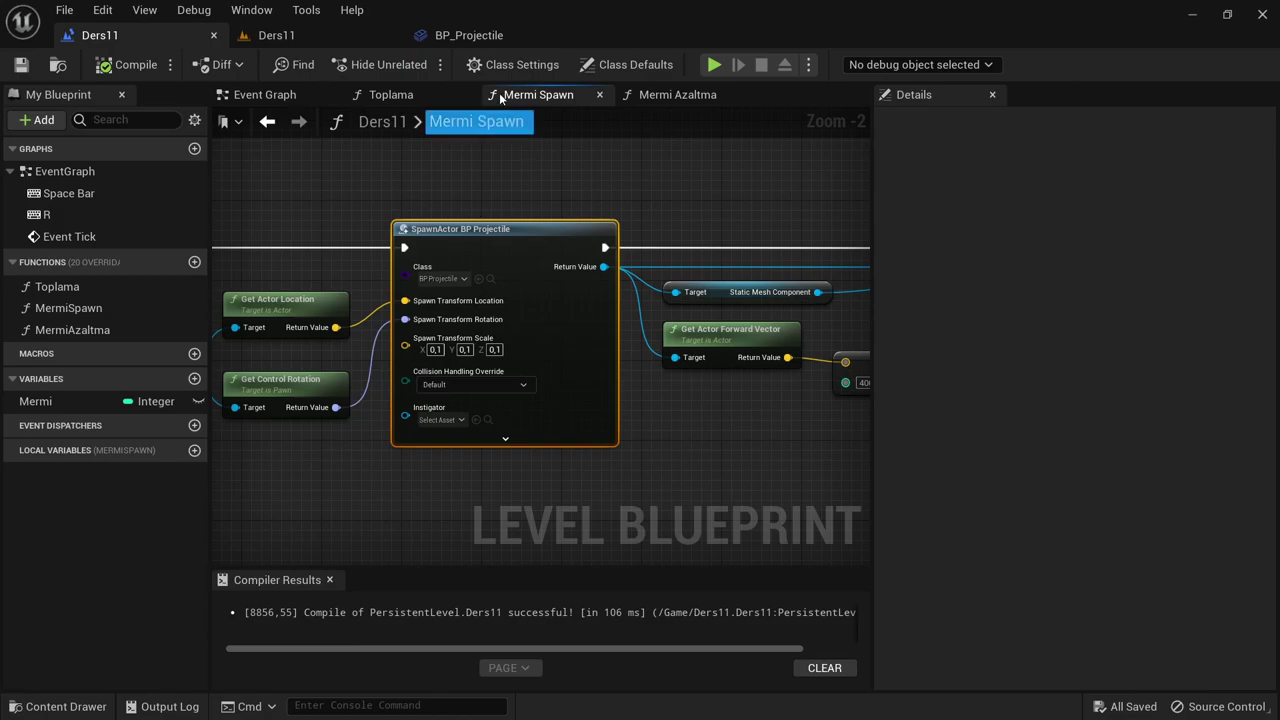
- Back in the Event Graph, move the Mermi Azaltma call further right and save
{"action": "left_click", "coordinate": [262, 94]}
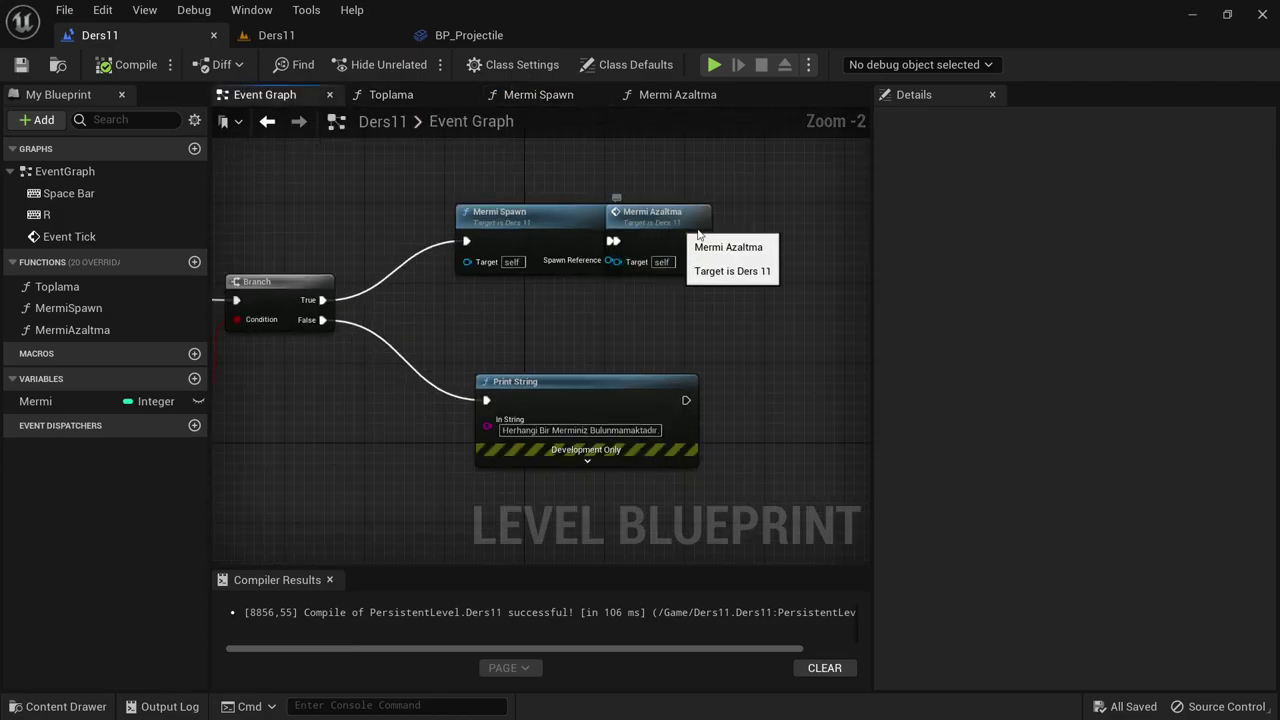
{"action": "left_click_drag", "start_coordinate": [645, 265], "coordinate": [760, 262]}
{"action": "scroll", "coordinate": [576, 286], "scroll_direction": "up", "scroll_amount": 1}
{"action": "scroll", "coordinate": [469, 262], "scroll_direction": "up", "scroll_amount": 1}
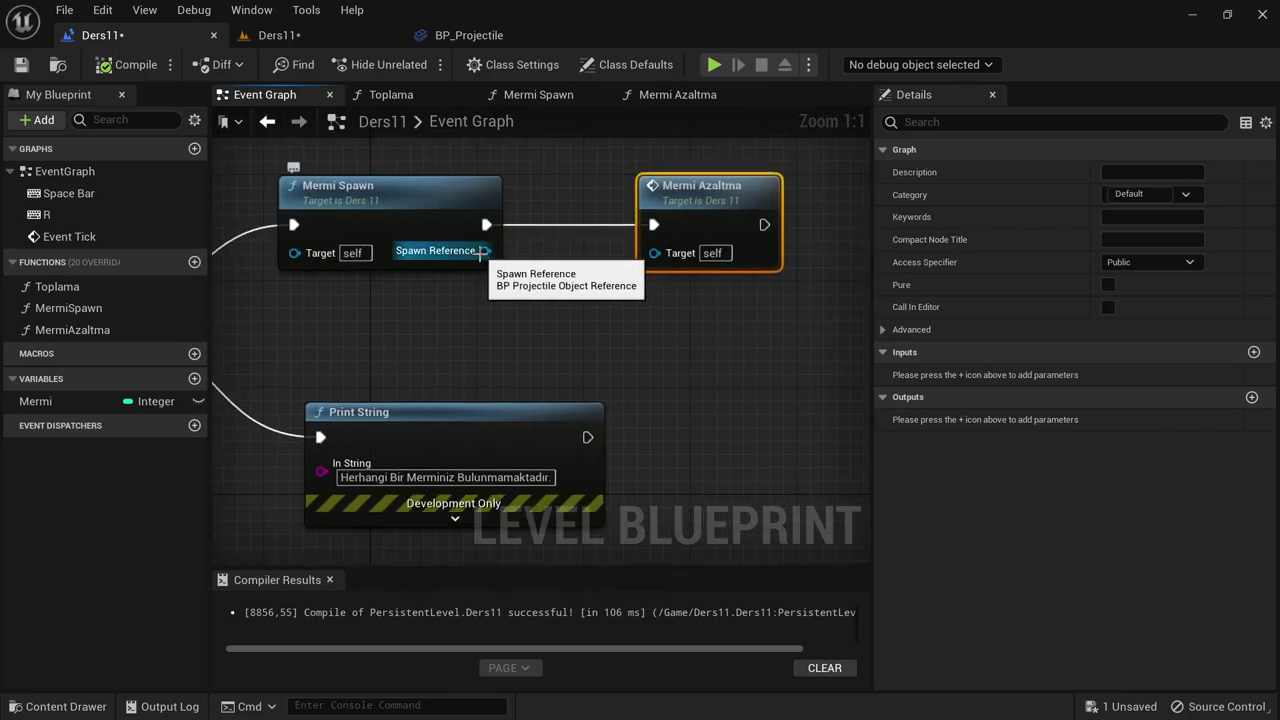
{"action": "key", "text": "ctrl+s"}
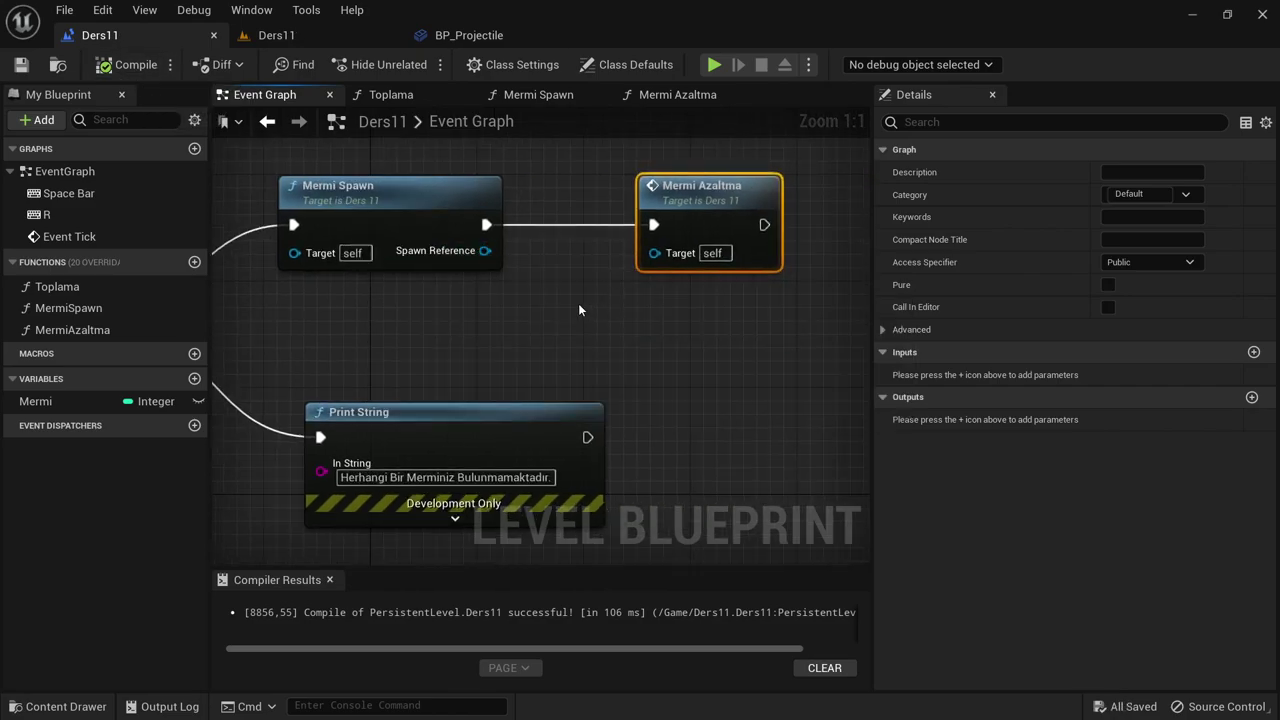
- Reposition the > comparison node near the Space Bar and Branch nodes
{"action": "right_click_drag", "start_coordinate": [545, 296], "coordinate": [640, 271]}
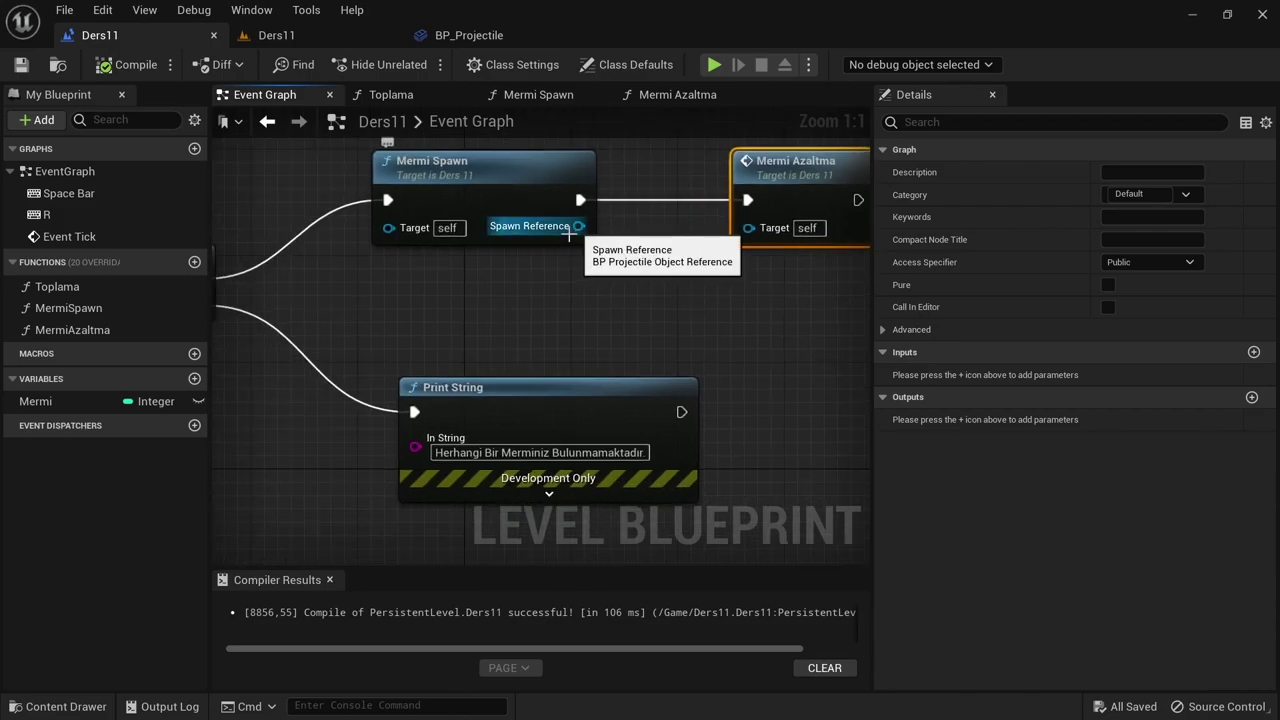
{"action": "scroll", "coordinate": [644, 312], "scroll_direction": "down", "scroll_amount": 3}
{"action": "right_click_drag", "start_coordinate": [410, 340], "coordinate": [620, 348]}
{"action": "scroll", "coordinate": [474, 335], "scroll_direction": "up", "scroll_amount": 2}
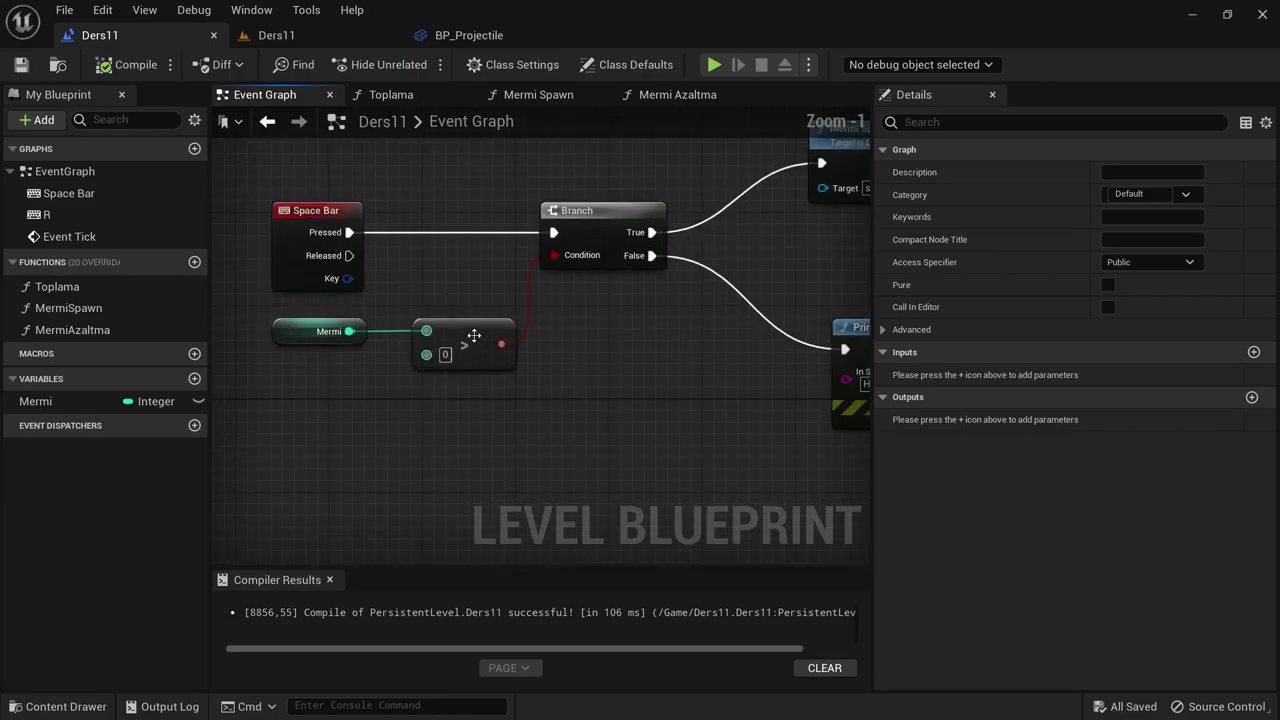
{"action": "left_click_drag", "start_coordinate": [474, 335], "coordinate": [496, 318]}
{"action": "left_click", "coordinate": [290, 331]}
{"action": "mouse_move", "coordinate": [611, 373]}
{"action": "right_mouse_down"}
{"action": "mouse_move", "coordinate": [320, 362]}
{"action": "mouse_move", "coordinate": [572, 322]}
{"action": "right_mouse_up"}
{"action": "scroll", "coordinate": [572, 322], "scroll_direction": "down", "scroll_amount": 1}
{"action": "scroll", "coordinate": [782, 279], "scroll_direction": "up", "scroll_amount": 1}
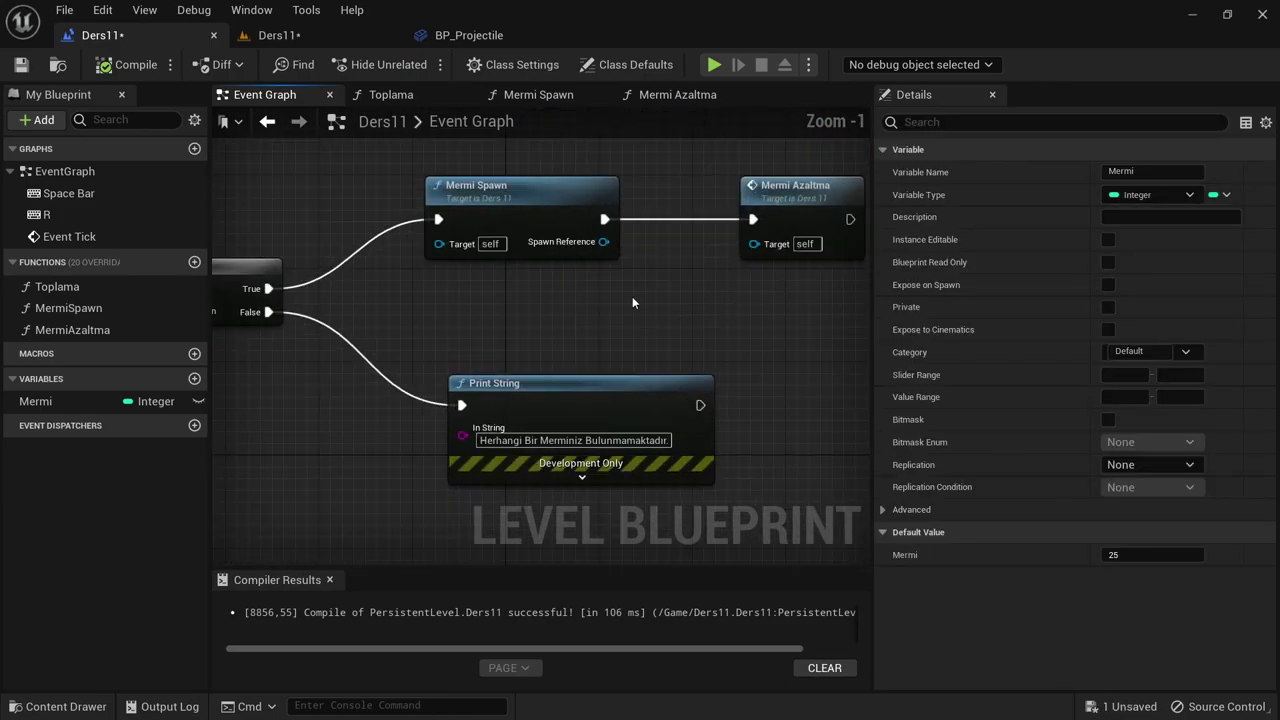
{"action": "scroll", "coordinate": [604, 302], "scroll_direction": "down", "scroll_amount": 3}
{"action": "left_click", "coordinate": [553, 308]}
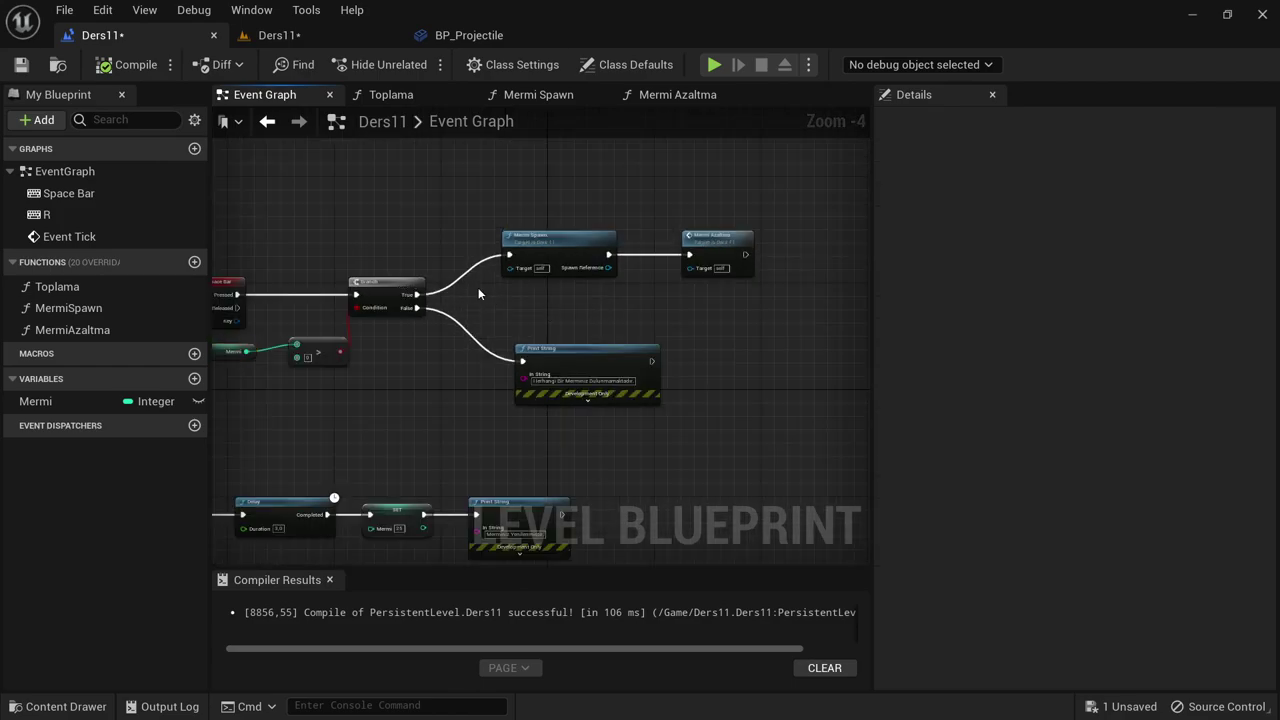
- Bring the R event's Delay, SET Mermi 25 and Print String row into view
{"action": "right_click_drag", "start_coordinate": [478, 293], "coordinate": [532, 277]}
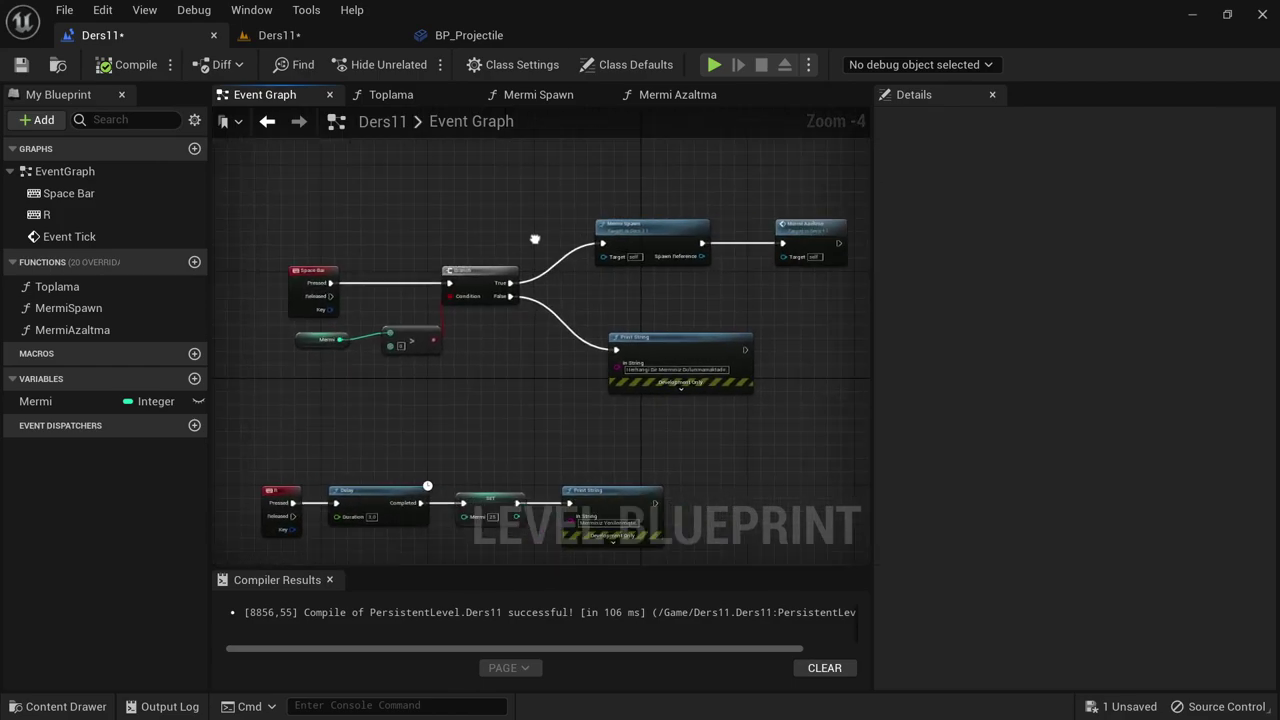
{"action": "right_click_drag", "start_coordinate": [469, 328], "coordinate": [586, 260]}
{"action": "scroll", "coordinate": [586, 260], "scroll_direction": "up", "scroll_amount": 1}
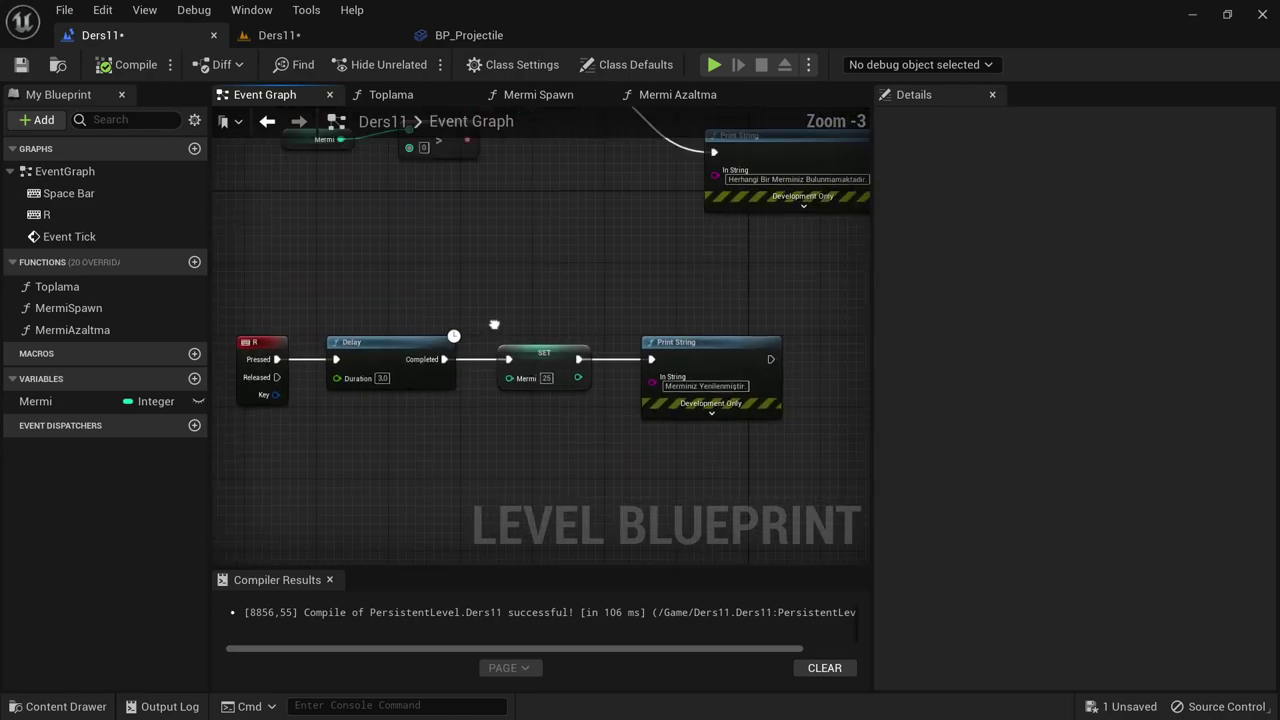
{"action": "key", "text": "alt+Tab"}
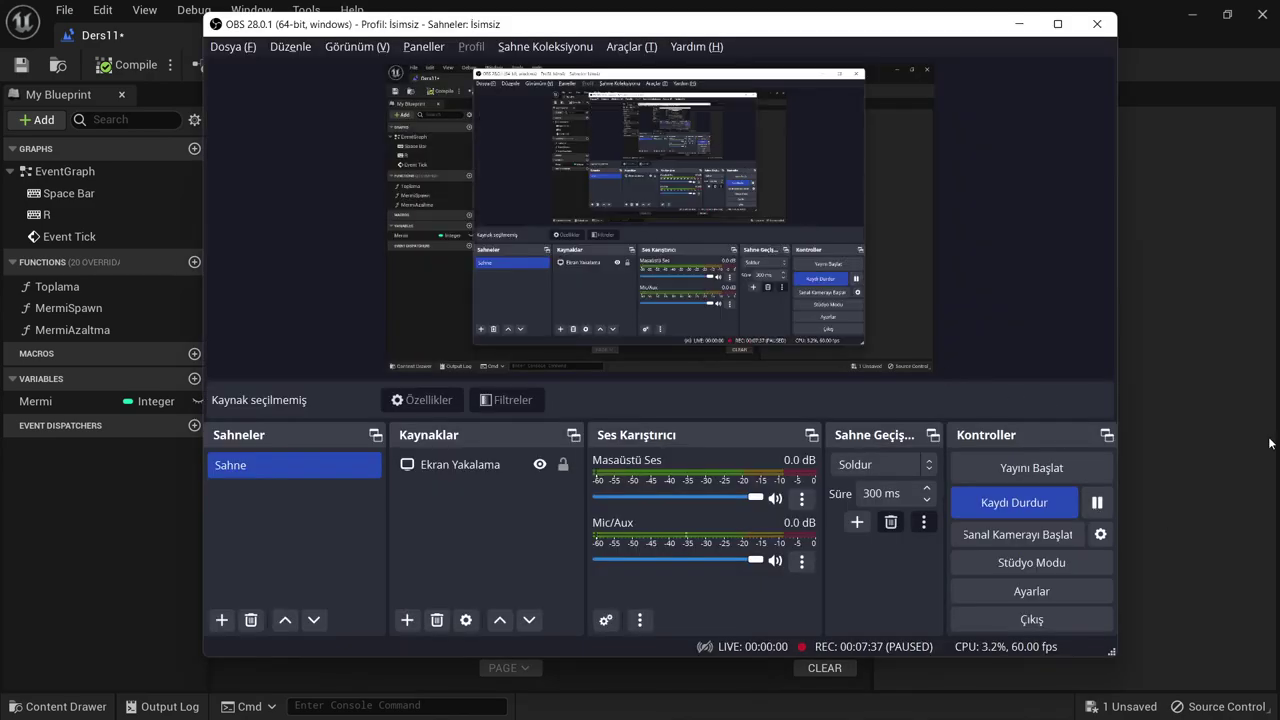
{"action": "left_click", "coordinate": [1254, 436]}
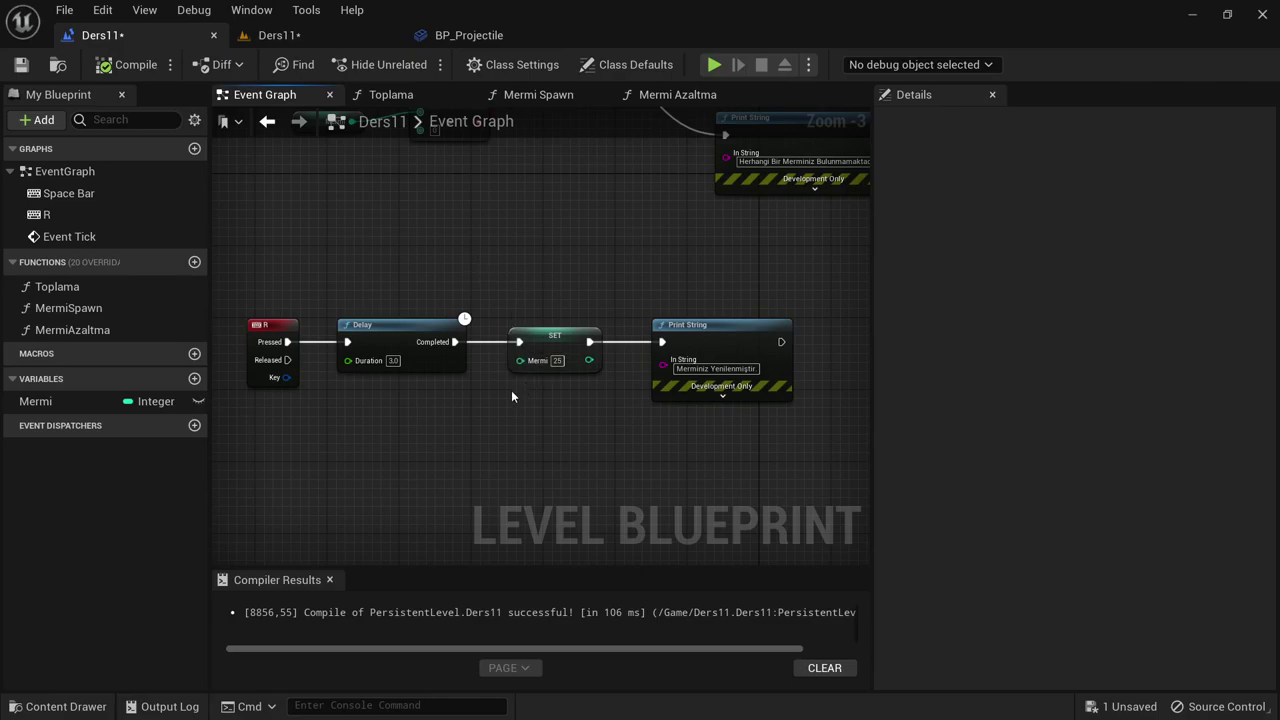
- In the Mermi Spawn graph, search the node list for 'delay', then dismiss it without adding anything
{"action": "scroll", "coordinate": [512, 391], "scroll_direction": "up", "scroll_amount": 2}
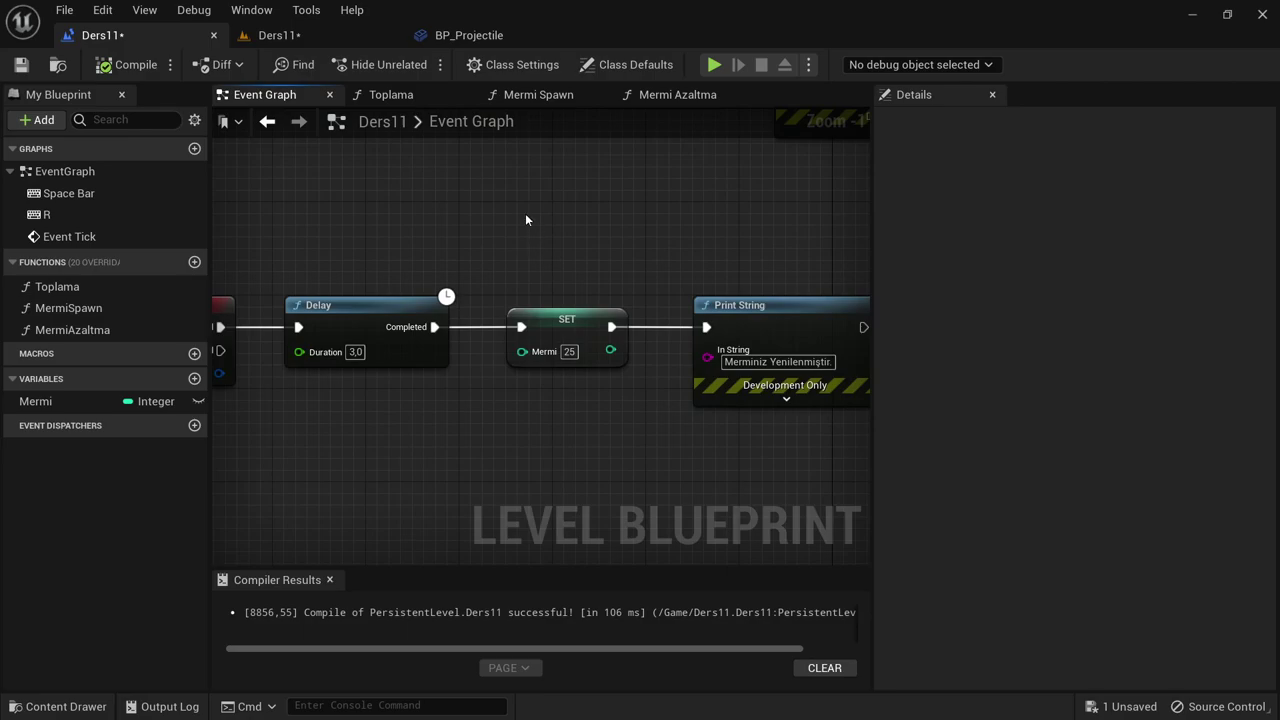
{"action": "left_click", "coordinate": [540, 94]}
{"action": "scroll", "coordinate": [536, 194], "scroll_direction": "down", "scroll_amount": 1}
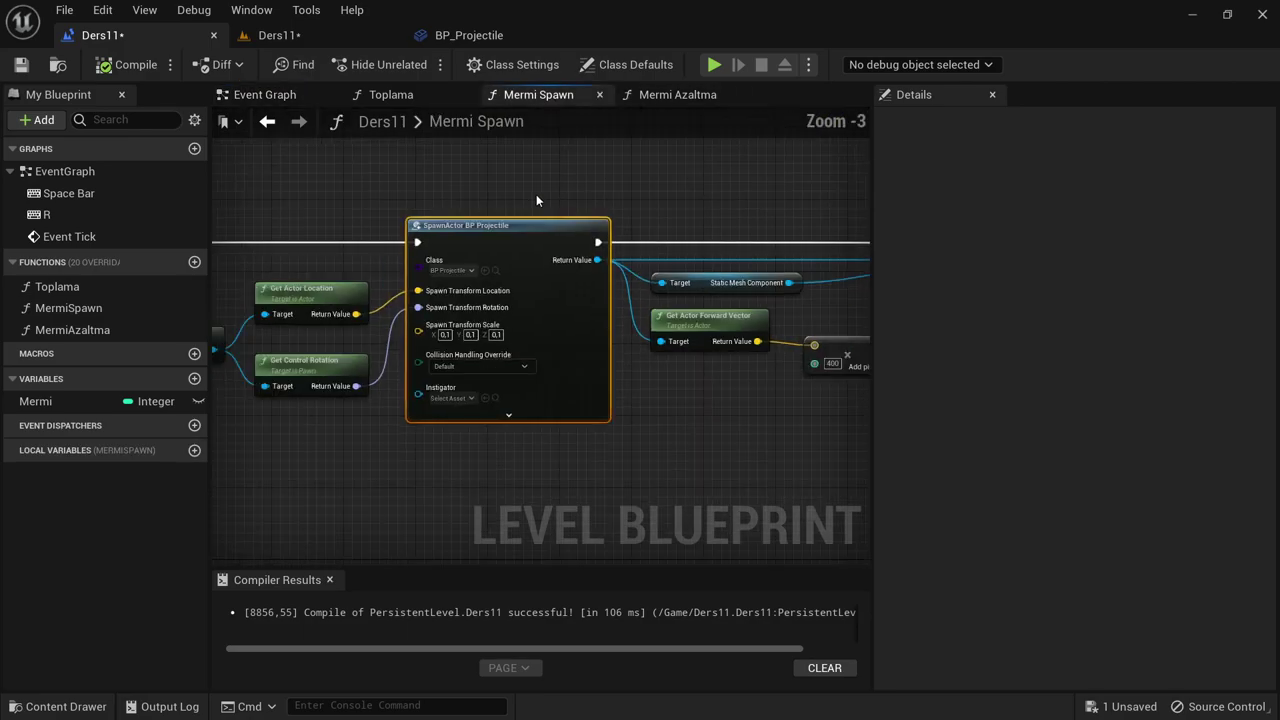
{"action": "scroll", "coordinate": [536, 194], "scroll_direction": "down", "scroll_amount": 1}
{"action": "right_click_drag", "start_coordinate": [471, 195], "coordinate": [556, 299]}
{"action": "right_click", "coordinate": [430, 238]}
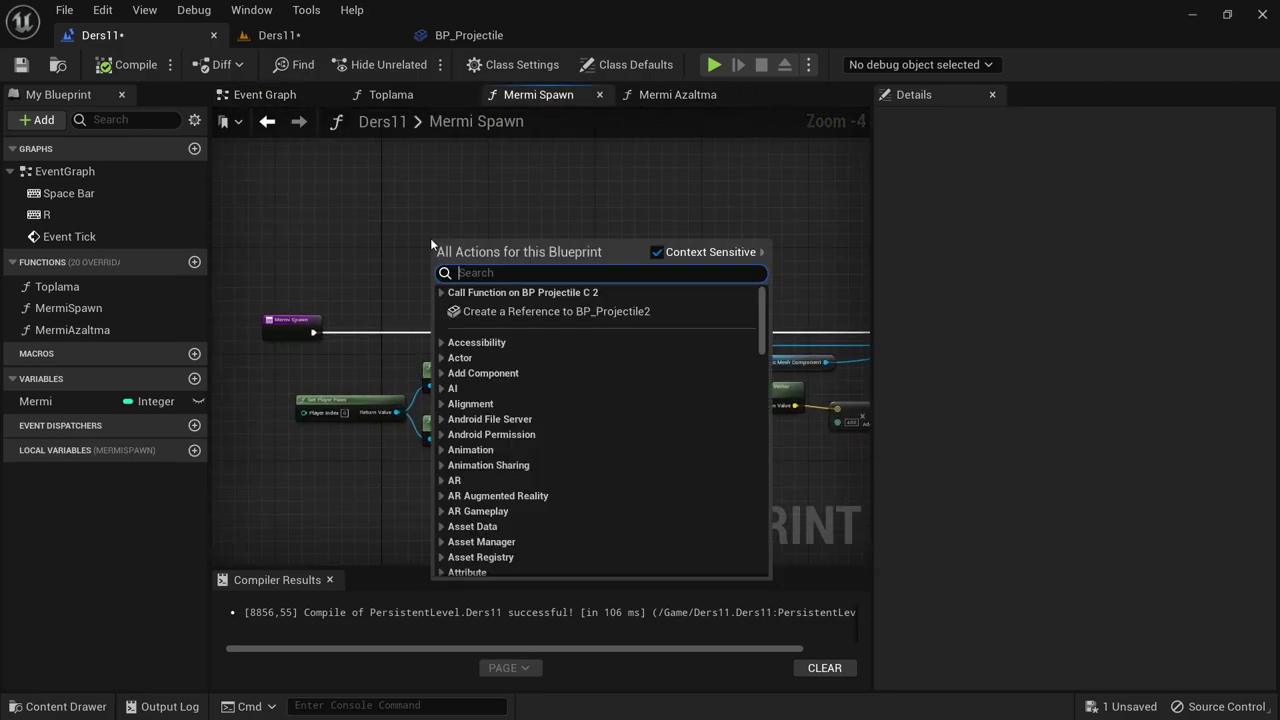
{"action": "type", "text": "delay"}
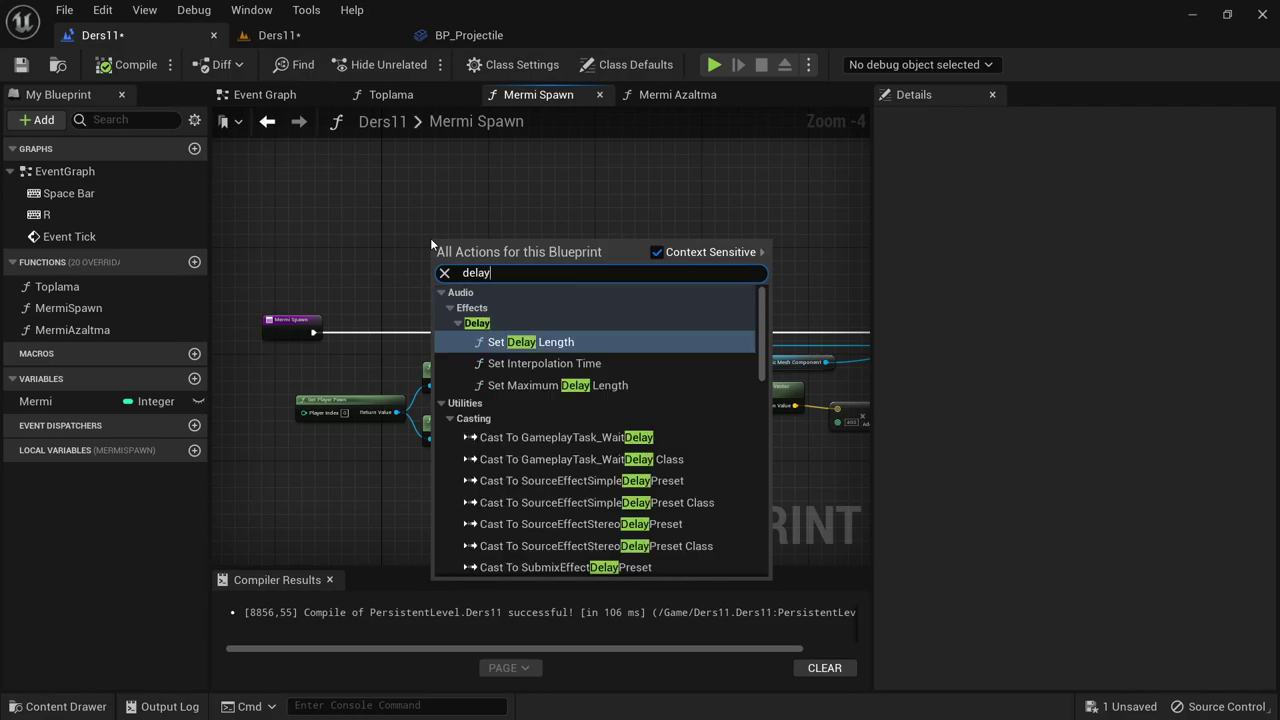
{"action": "left_click", "coordinate": [434, 203]}
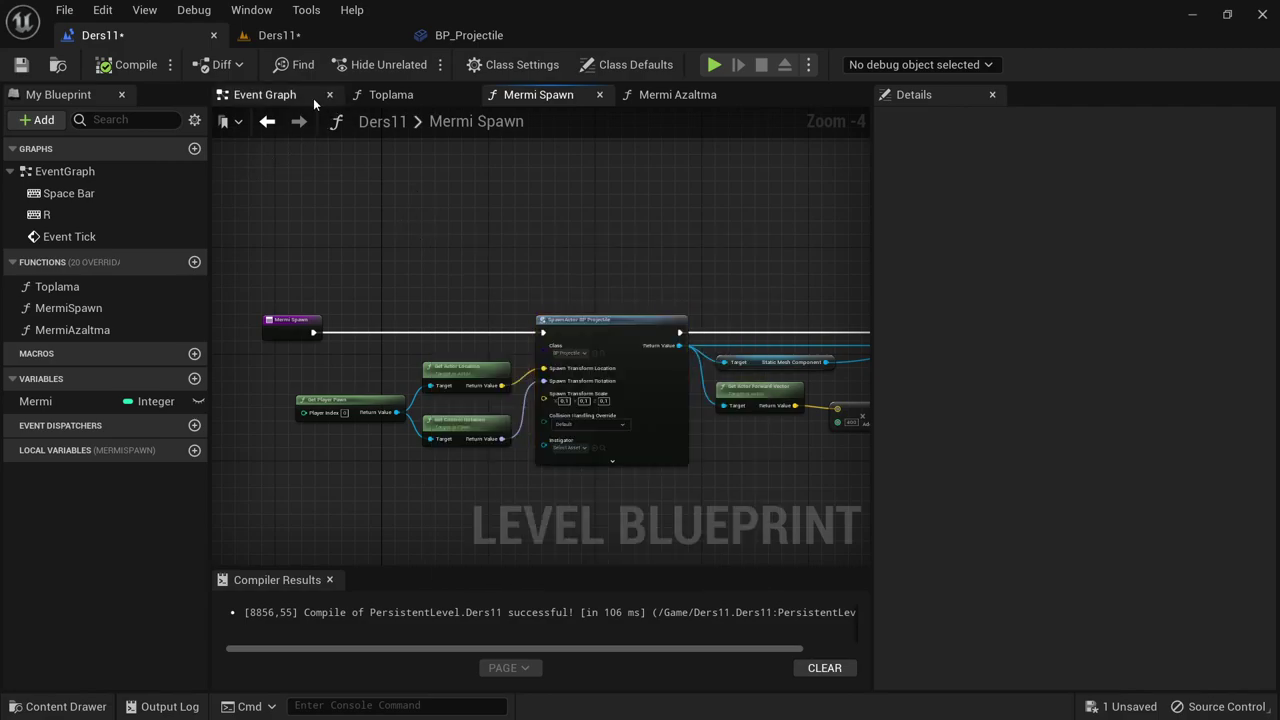
- Check Toplama and the R event's Delay and SET nodes, then save the level with Ctrl+S
{"action": "left_click", "coordinate": [442, 104]}
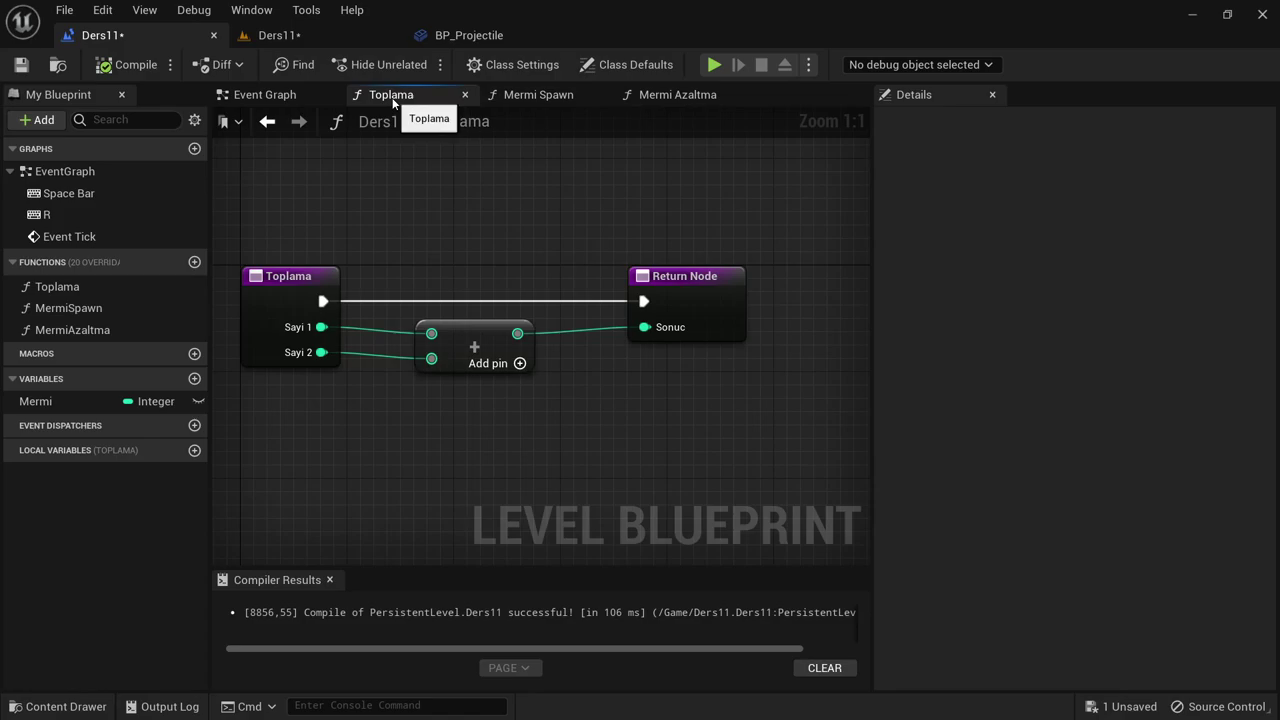
{"action": "left_click", "coordinate": [265, 94]}
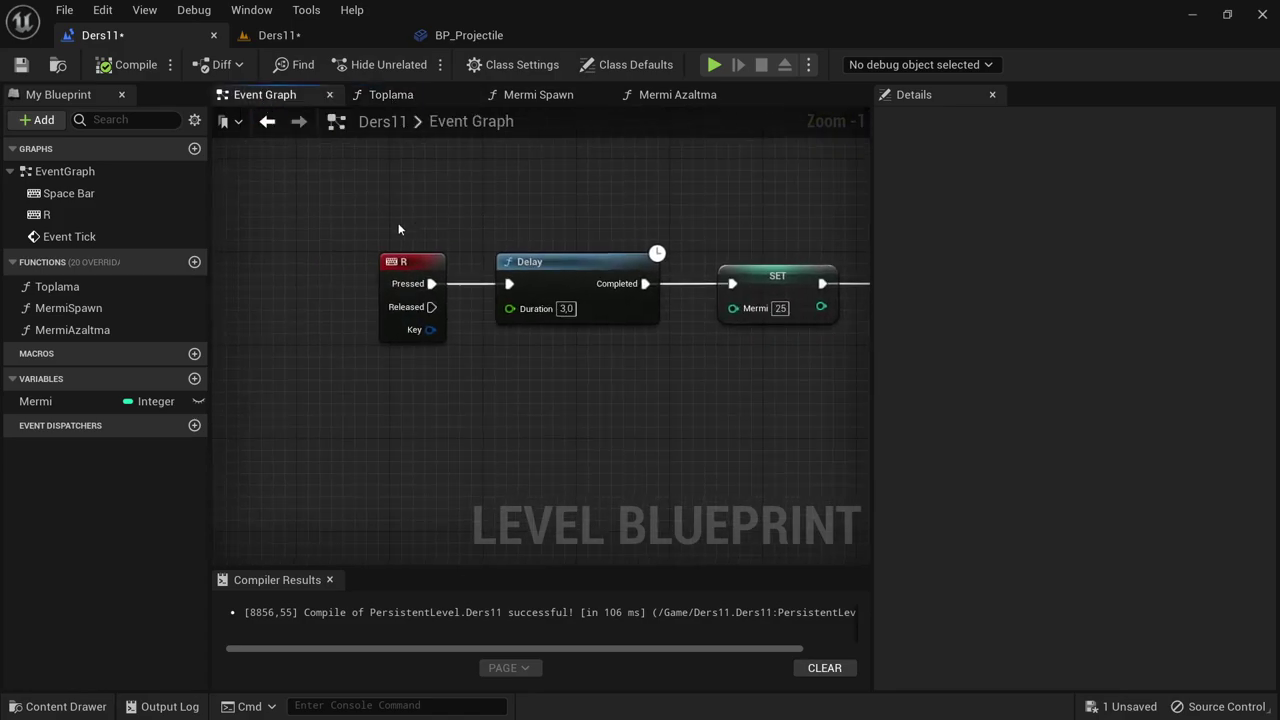
{"action": "left_click_drag", "start_coordinate": [357, 230], "coordinate": [484, 365]}
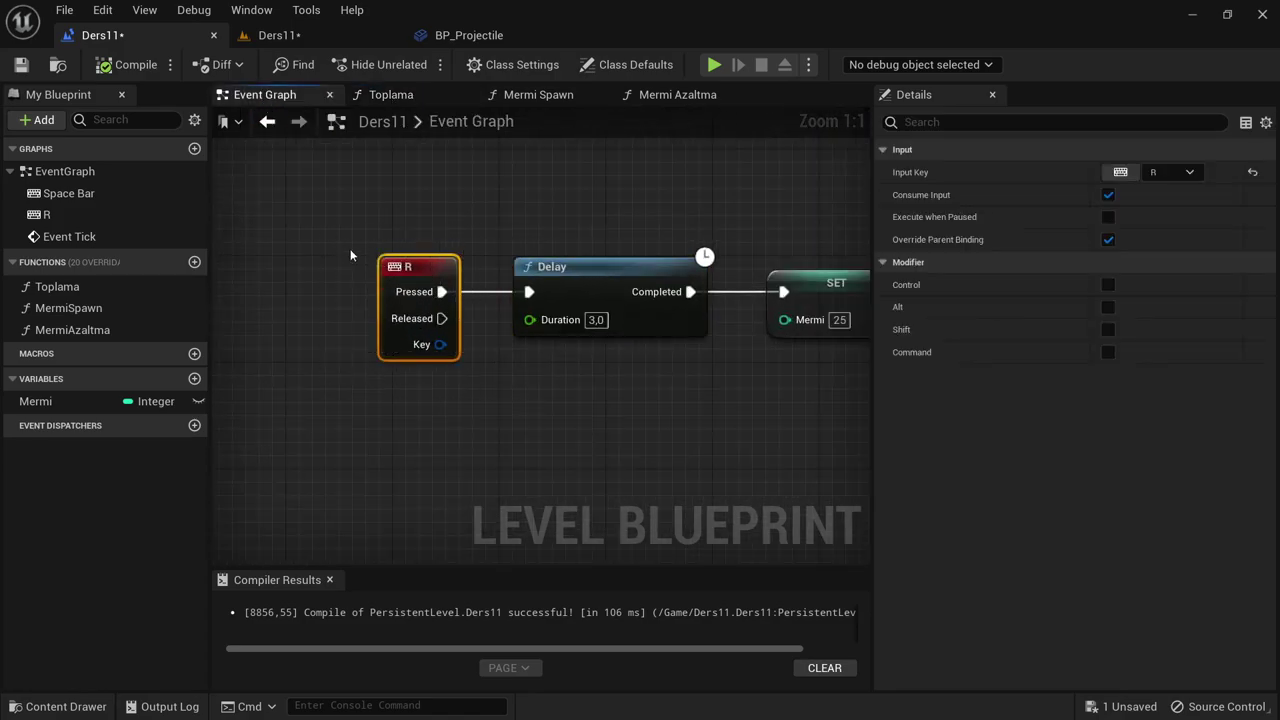
{"action": "right_click_drag", "start_coordinate": [449, 328], "coordinate": [222, 307]}
{"action": "left_click_drag", "start_coordinate": [686, 377], "coordinate": [283, 181]}
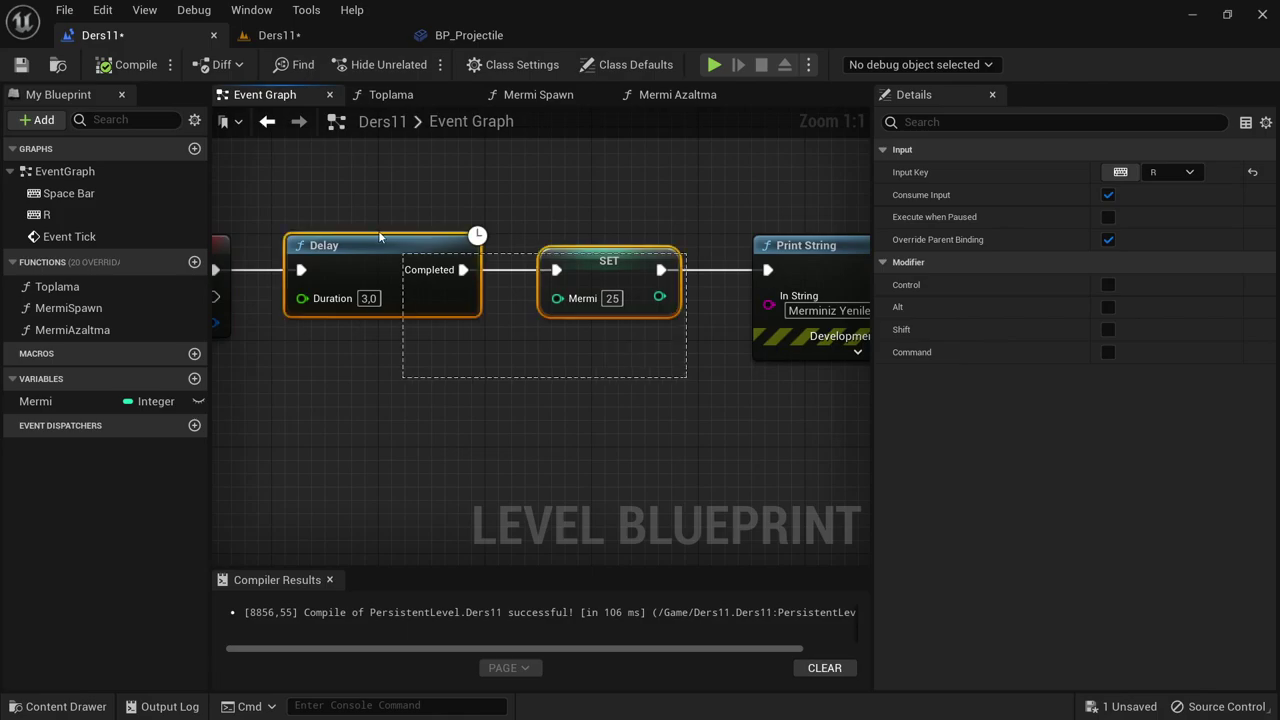
{"action": "left_click", "coordinate": [299, 181]}
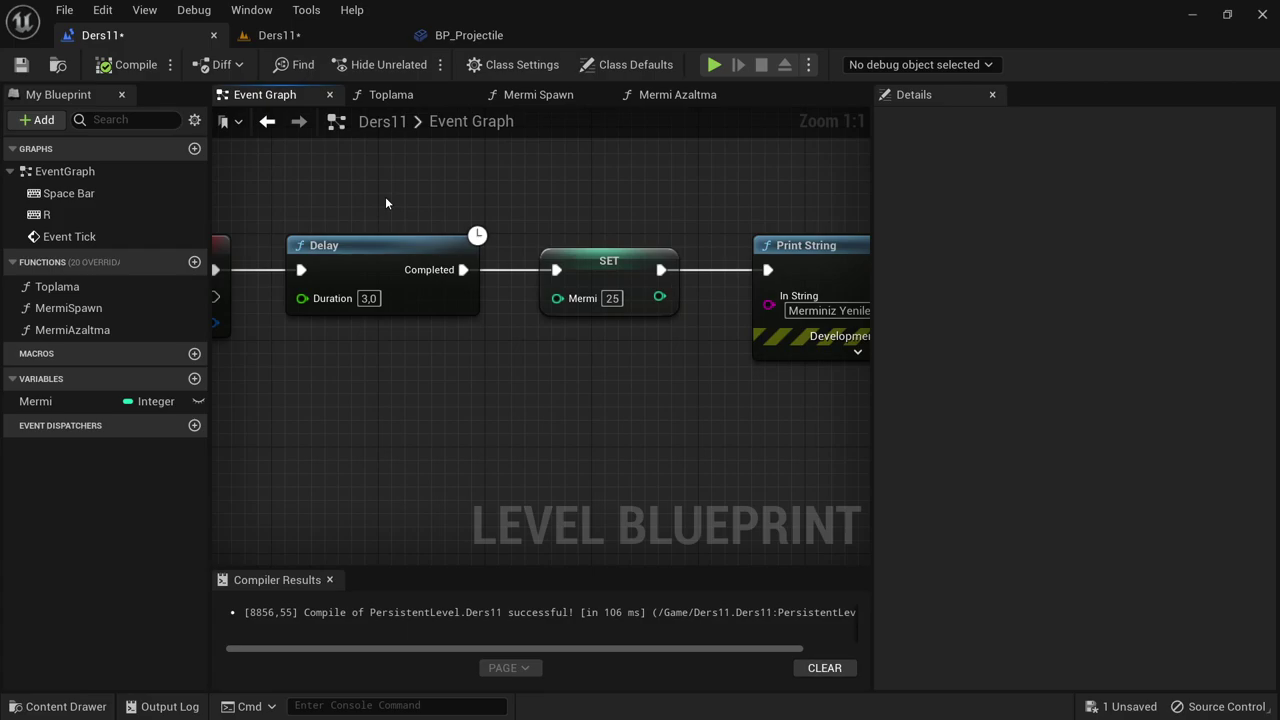
{"action": "key", "text": "ctrl+s"}
{"action": "left_click", "coordinate": [287, 35]}
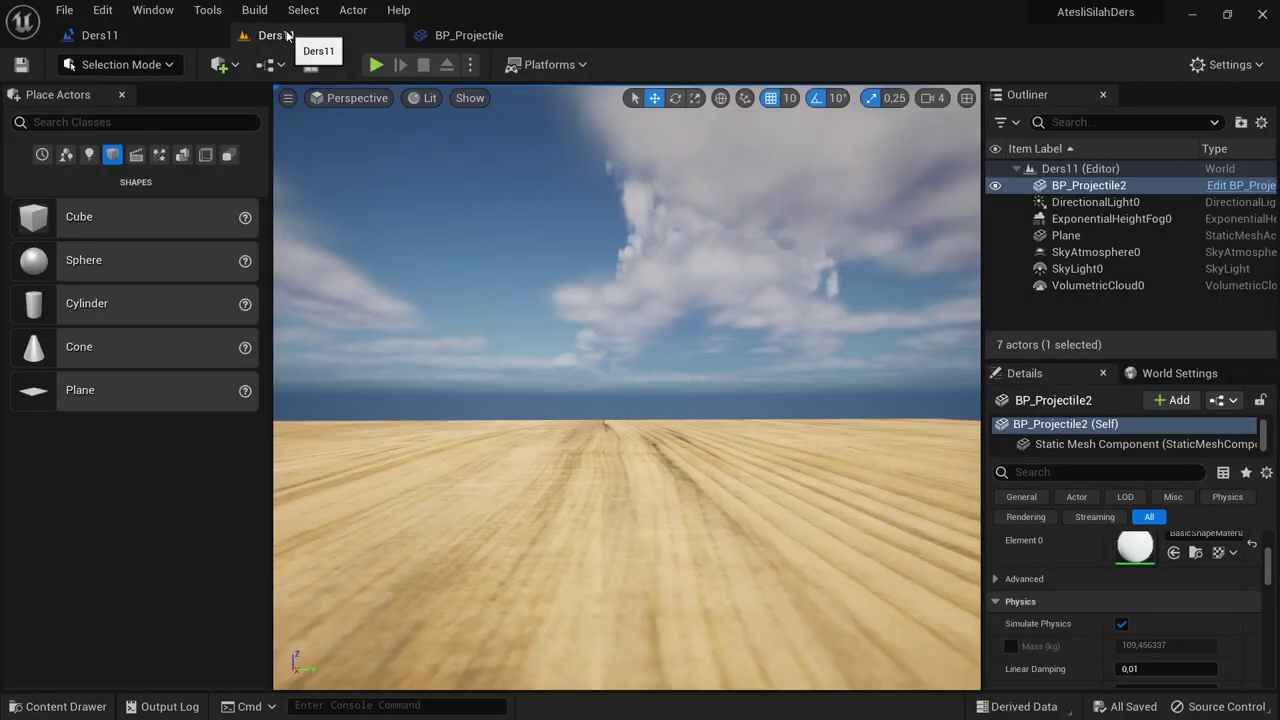
{"action": "left_click", "coordinate": [153, 43]}
{"action": "right_click_drag", "start_coordinate": [397, 263], "coordinate": [437, 230]}
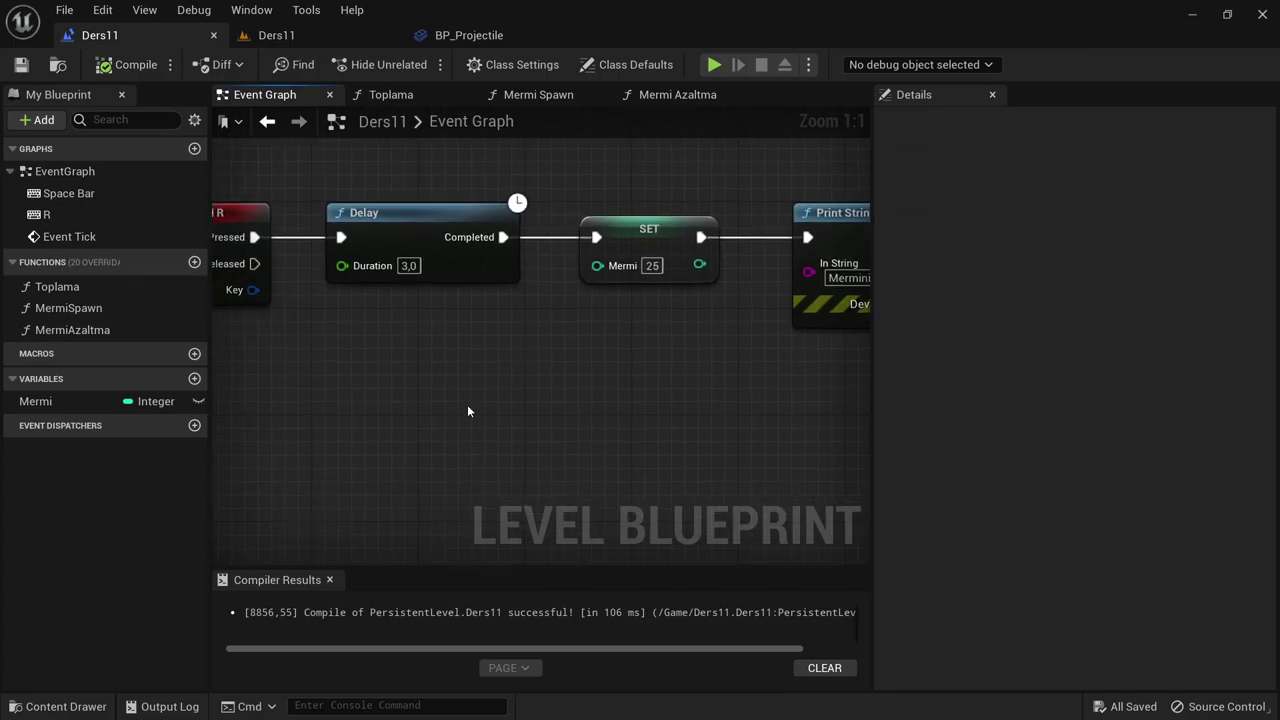
{"action": "scroll", "coordinate": [467, 404], "scroll_direction": "down", "scroll_amount": 2}
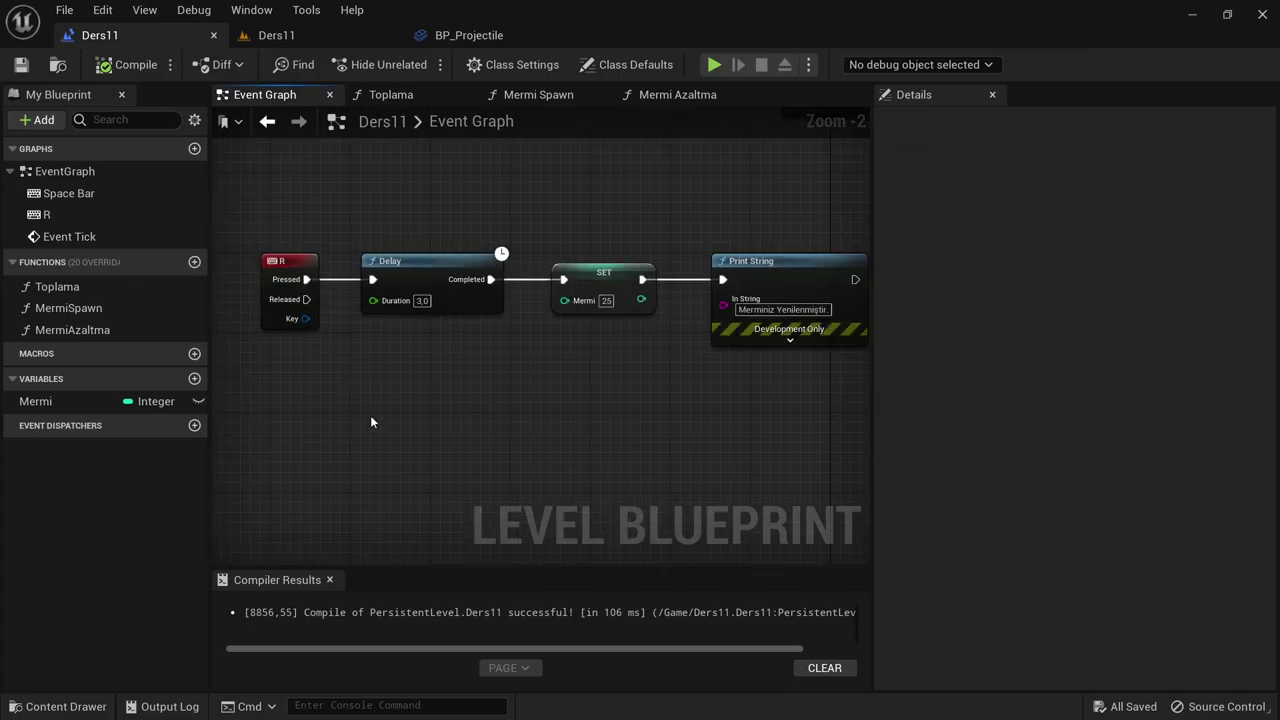
{"action": "right_click_drag", "start_coordinate": [370, 422], "coordinate": [395, 336]}
{"action": "scroll", "coordinate": [397, 423], "scroll_direction": "up", "scroll_amount": 1}
{"action": "right_click_drag", "start_coordinate": [397, 428], "coordinate": [386, 374]}
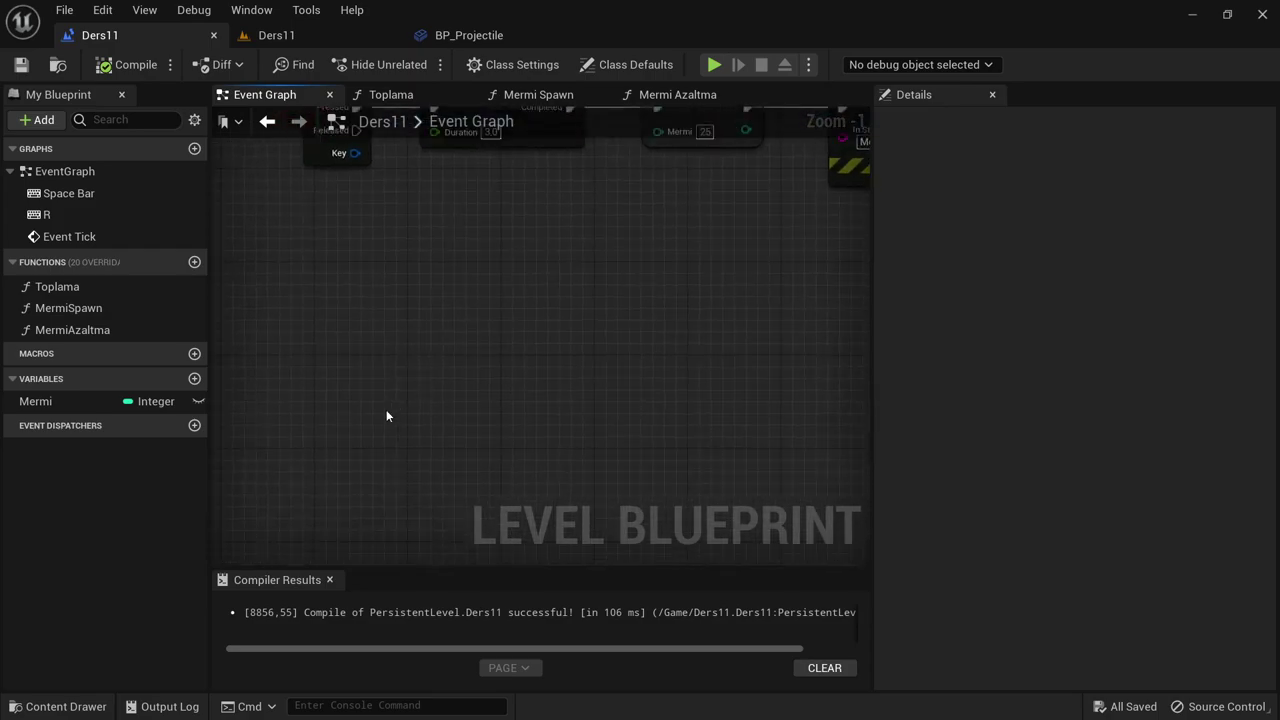
- Add a Custom Event node to the graph and name it MermiReload
{"action": "right_click", "coordinate": [387, 414]}
{"action": "left_click", "coordinate": [347, 466]}
{"action": "right_click", "coordinate": [348, 460]}
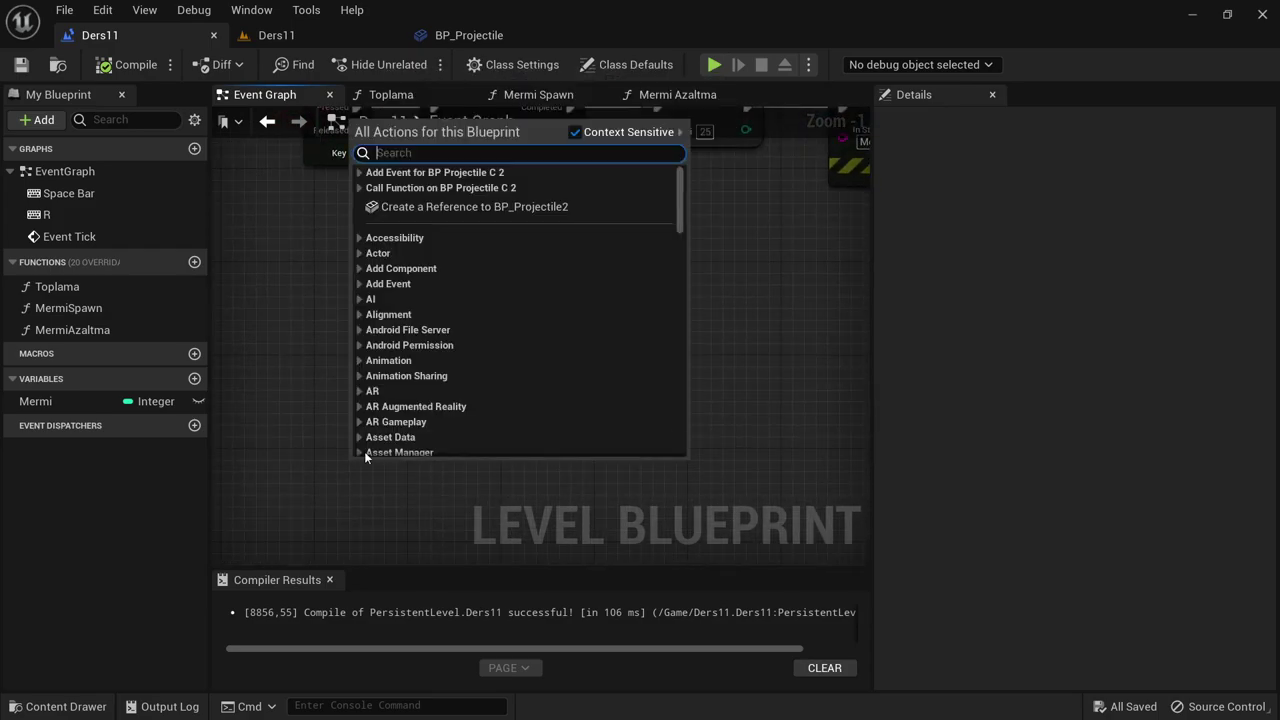
{"action": "type", "text": "C"}
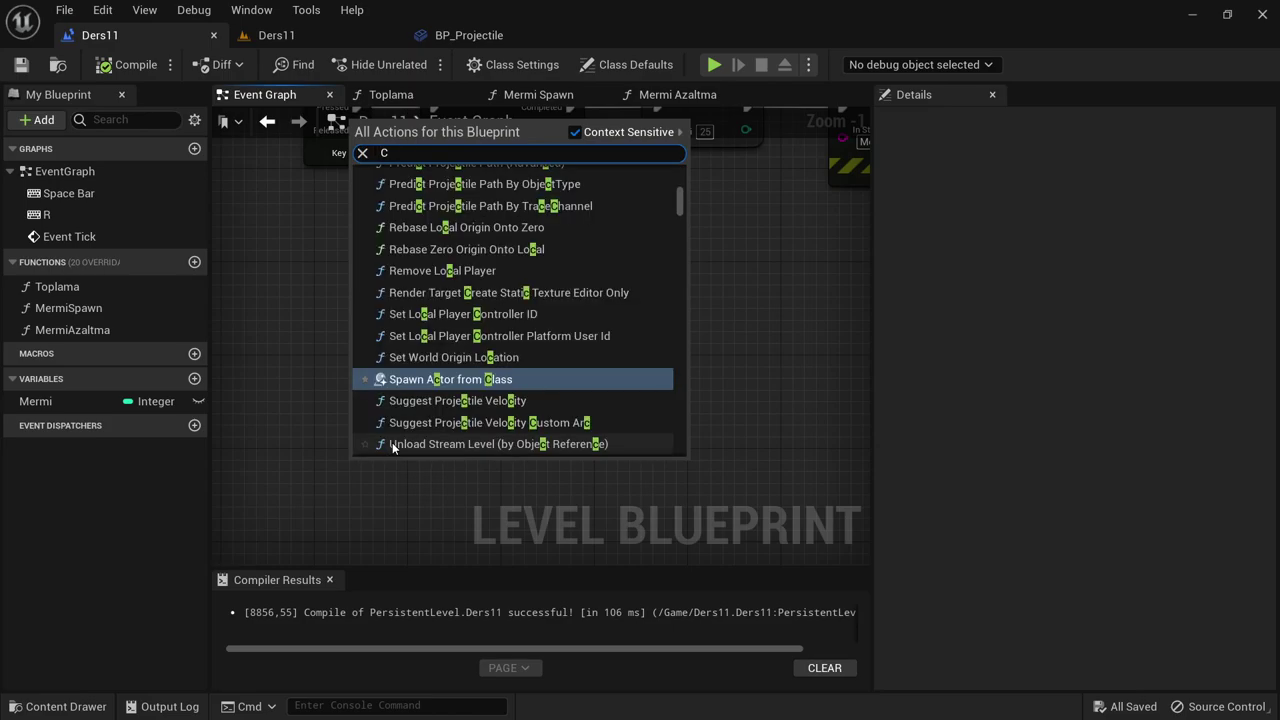
{"action": "type", "text": "ustom"}
{"action": "key", "text": "Return"}
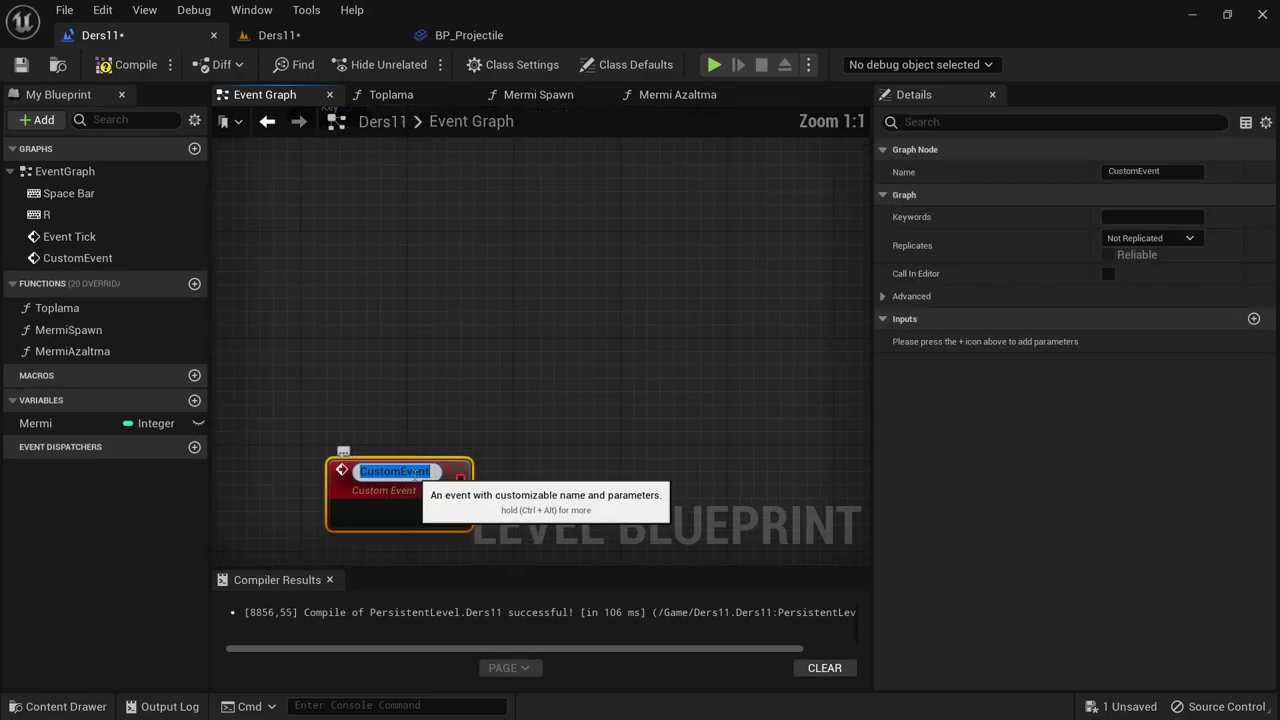
{"action": "type", "text": "Reload"}
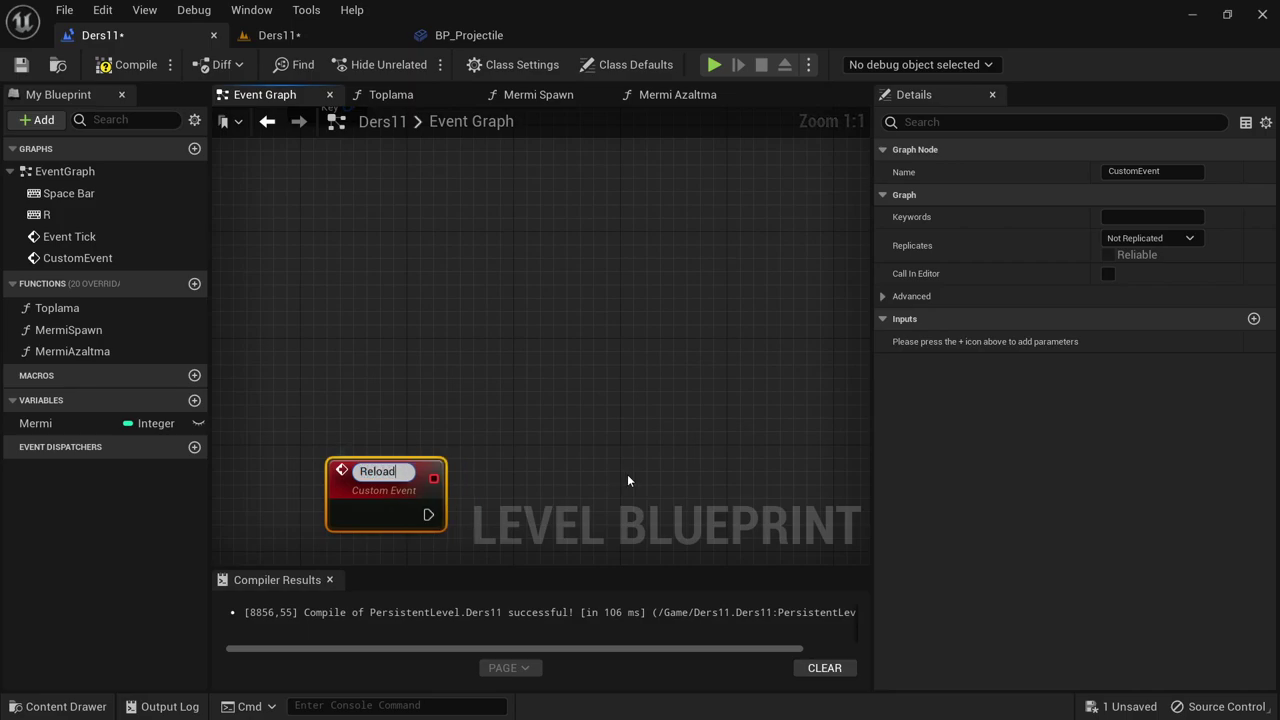
{"action": "key", "text": "Return"}
{"action": "double_click", "coordinate": [399, 472]}
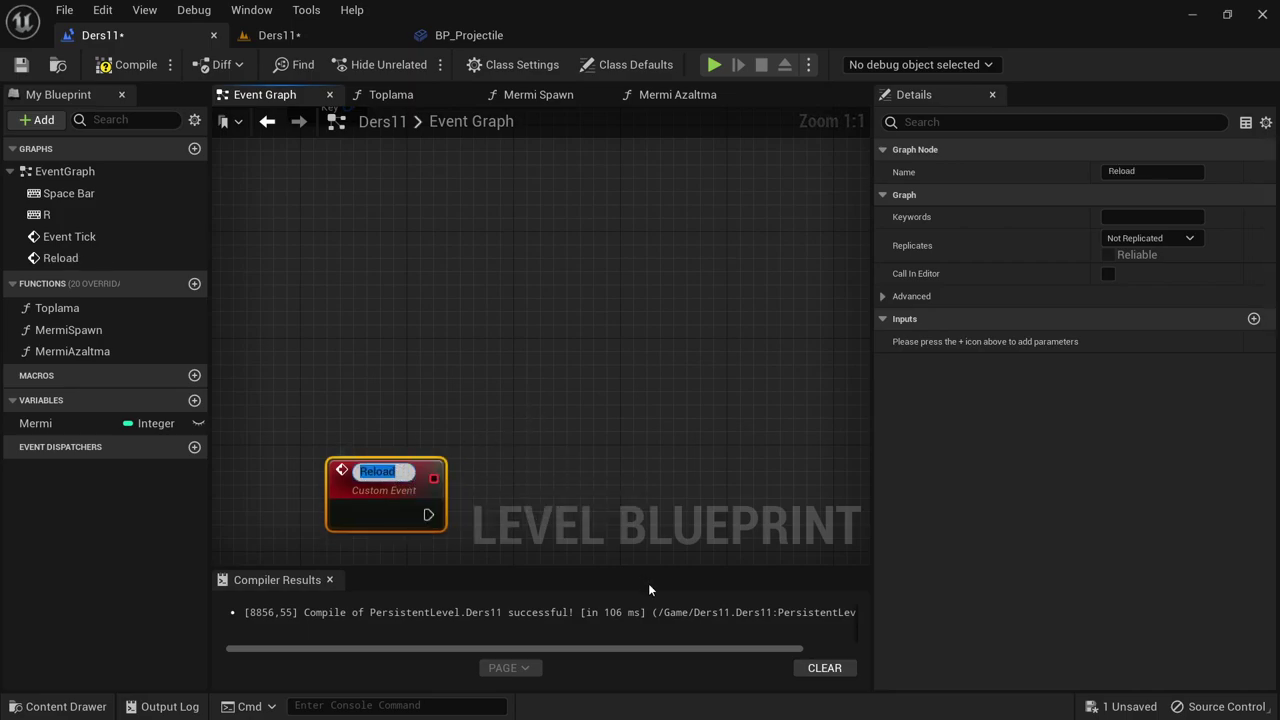
{"action": "key", "text": "Home"}
{"action": "type", "text": "Mermi"}
{"action": "key", "text": "Return"}
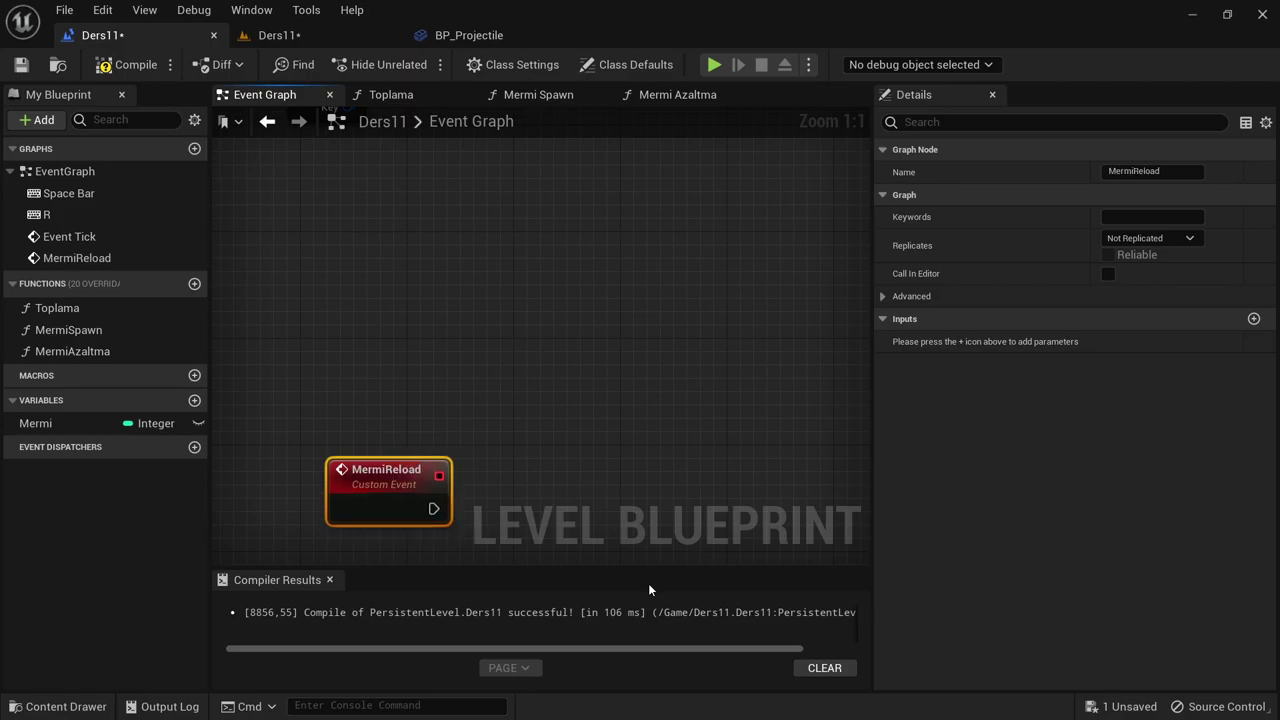
{"action": "left_click_drag", "start_coordinate": [390, 476], "coordinate": [377, 423]}
- Give MermiReload an integer input named Süre and compile the Level Blueprint
{"action": "key", "text": "ctrl+s"}
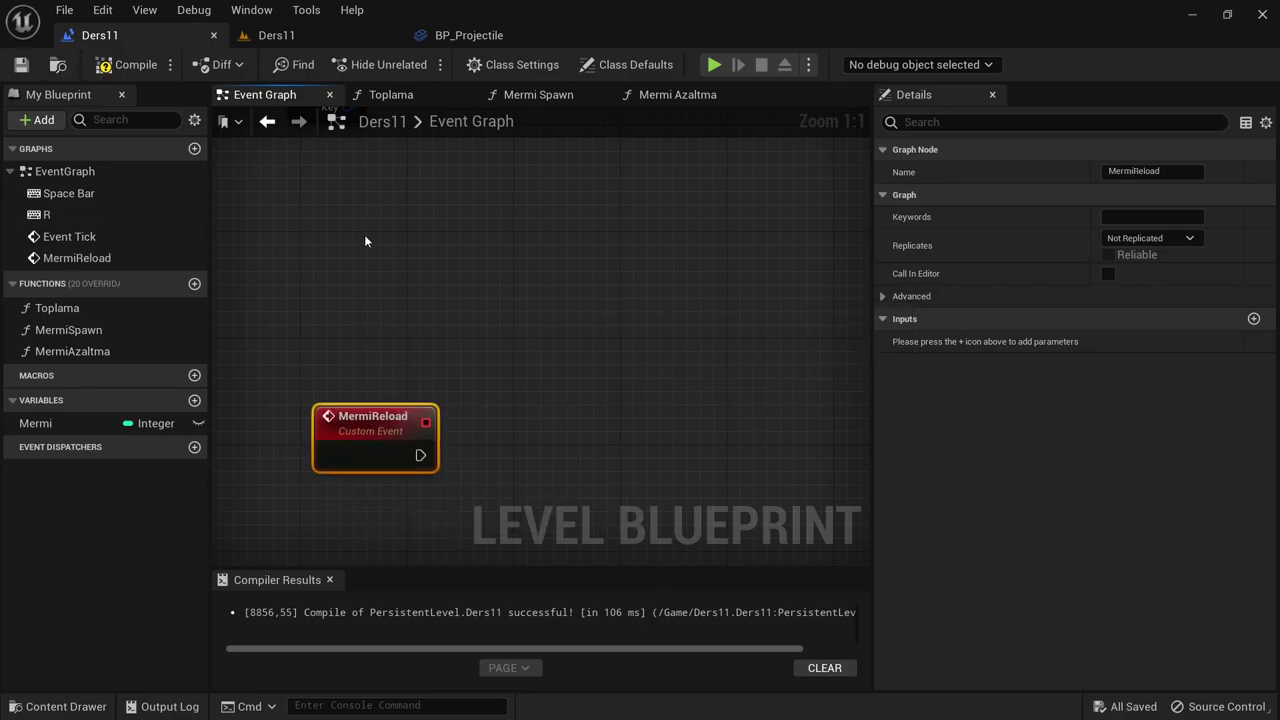
{"action": "left_click", "coordinate": [106, 74]}
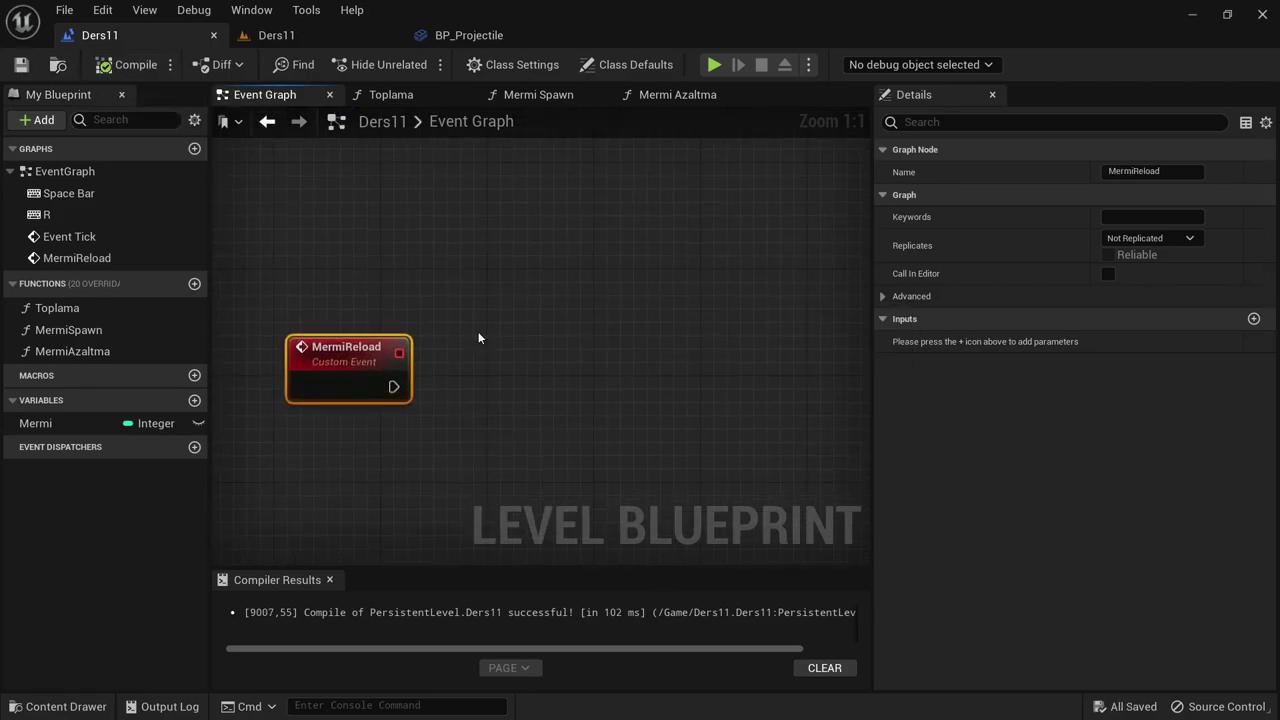
{"action": "right_click_drag", "start_coordinate": [505, 400], "coordinate": [478, 331]}
{"action": "left_click", "coordinate": [1253, 318]}
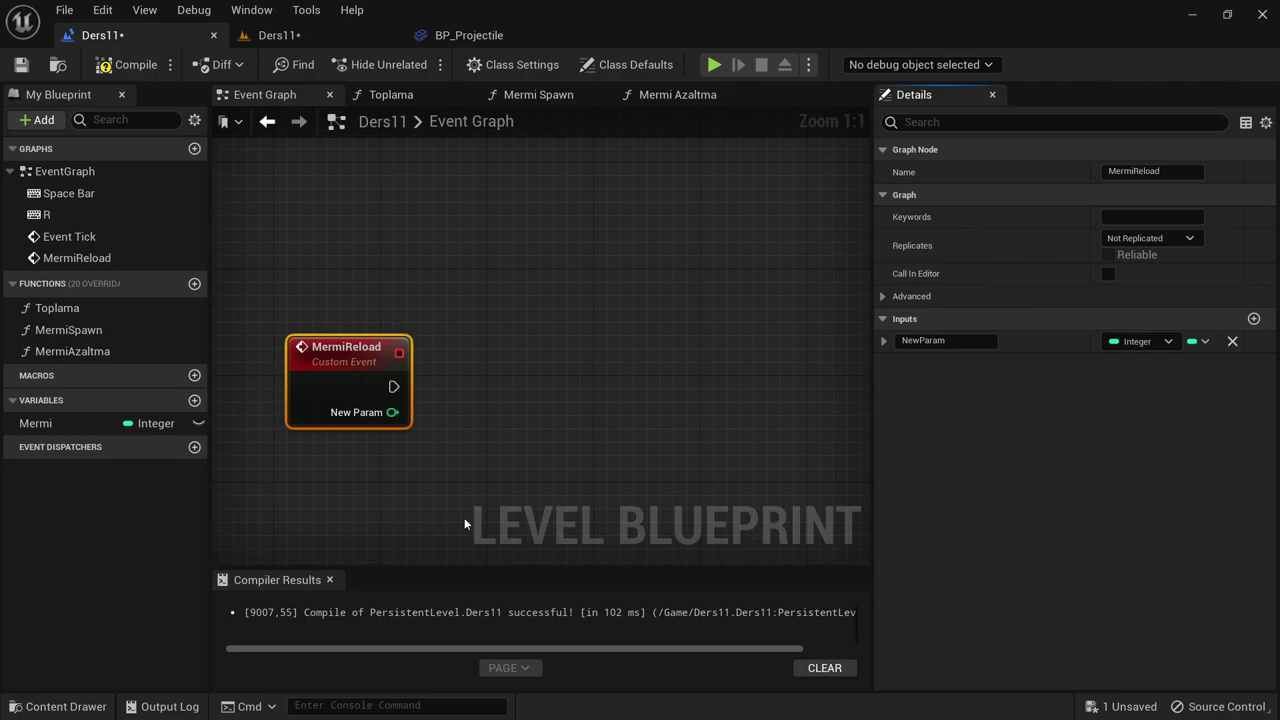
{"action": "left_click", "coordinate": [967, 340]}
{"action": "type", "text": "San"}
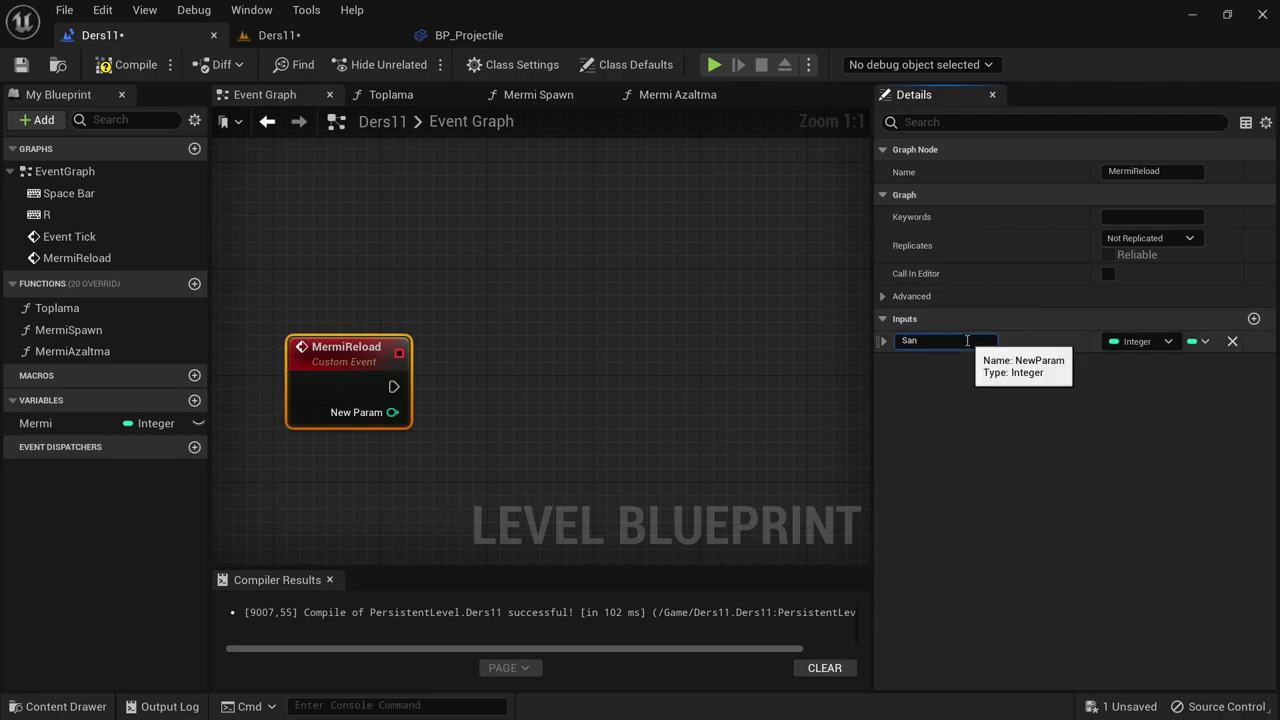
{"action": "key", "text": "Return"}
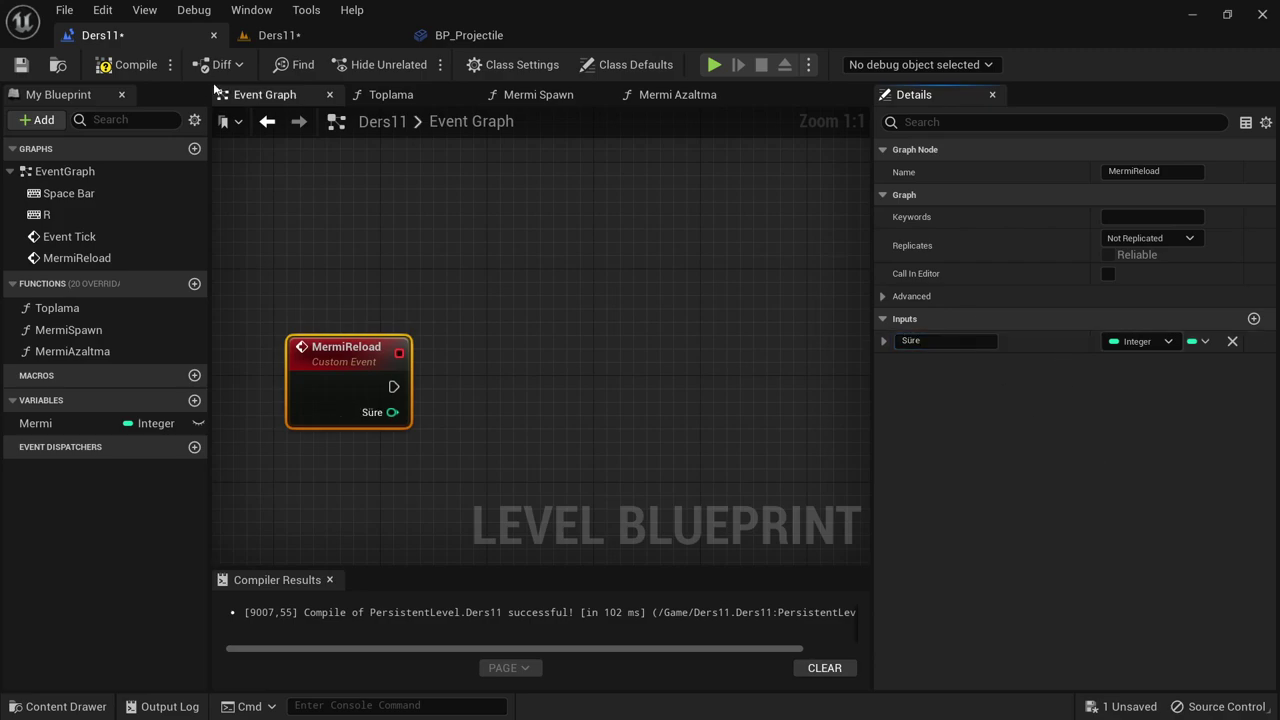
{"action": "left_click", "coordinate": [117, 72]}
- Add a Delay after MermiReload and wire Süre into its Duration
{"action": "scroll", "coordinate": [488, 282], "scroll_direction": "down", "scroll_amount": 1}
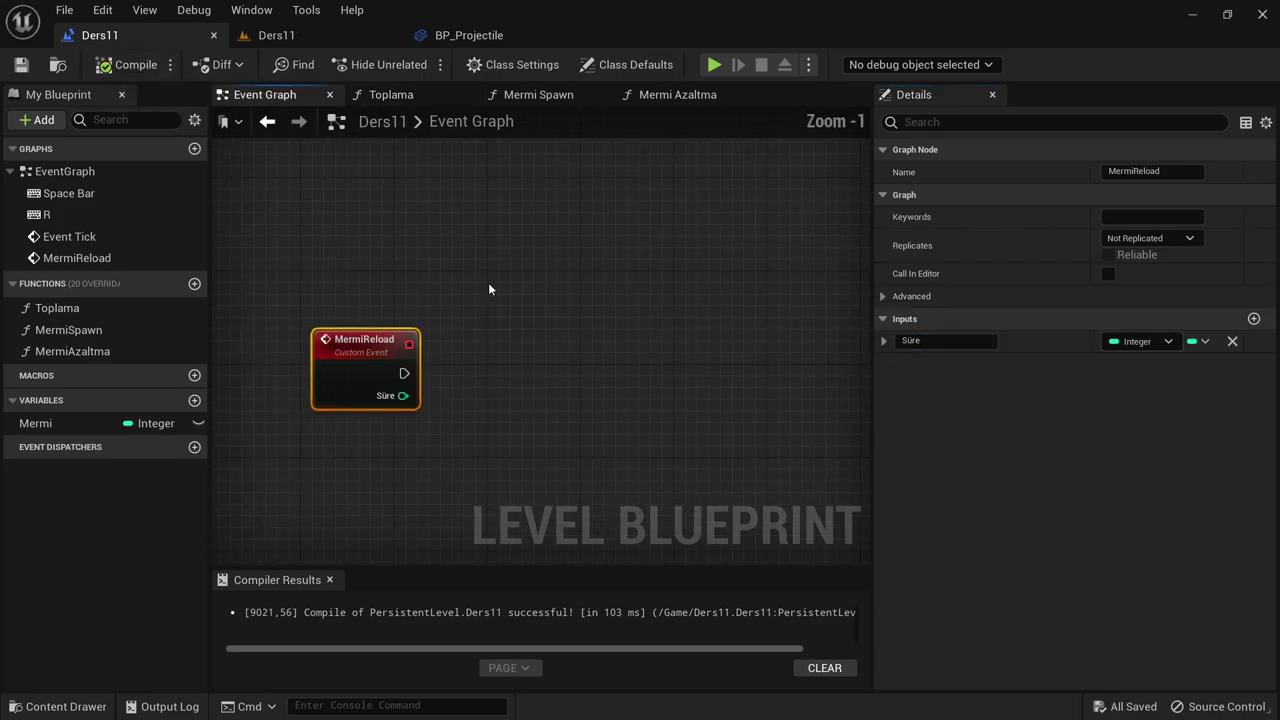
{"action": "scroll", "coordinate": [460, 337], "scroll_direction": "down", "scroll_amount": 1}
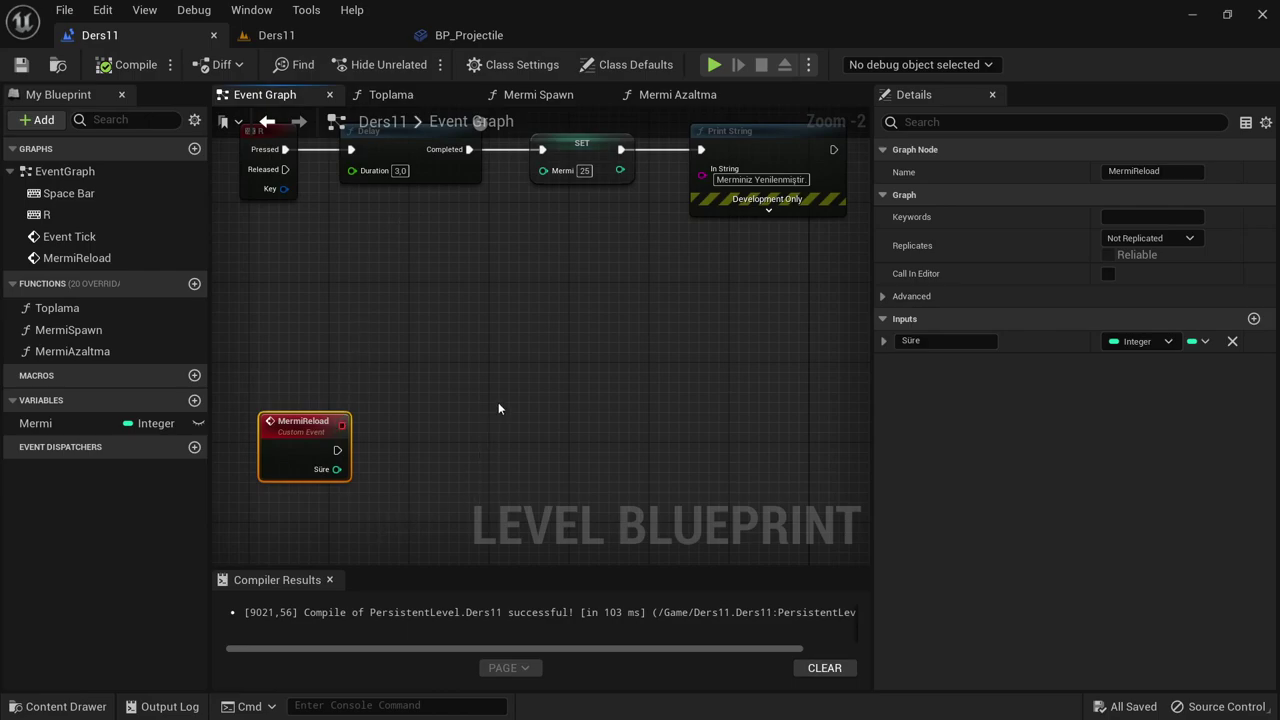
{"action": "scroll", "coordinate": [368, 418], "scroll_direction": "up", "scroll_amount": 2}
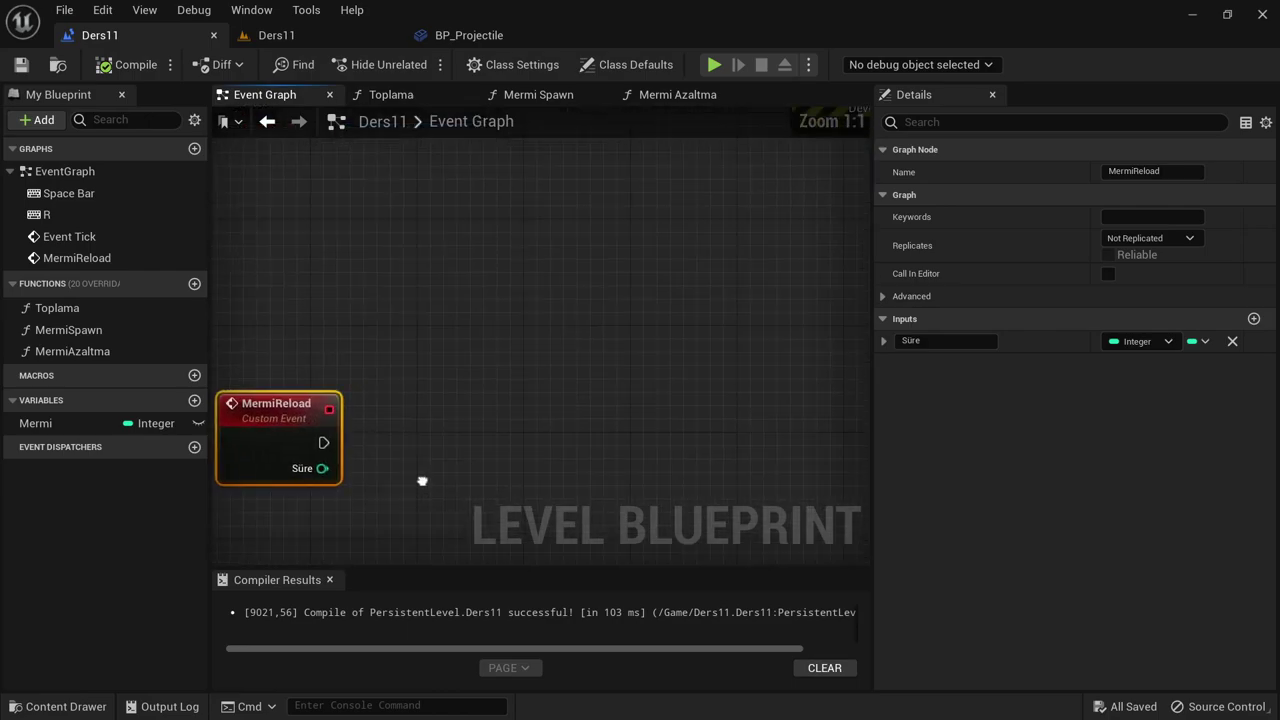
{"action": "right_click_drag", "start_coordinate": [423, 480], "coordinate": [382, 391]}
{"action": "left_click_drag", "start_coordinate": [288, 371], "coordinate": [431, 377]}
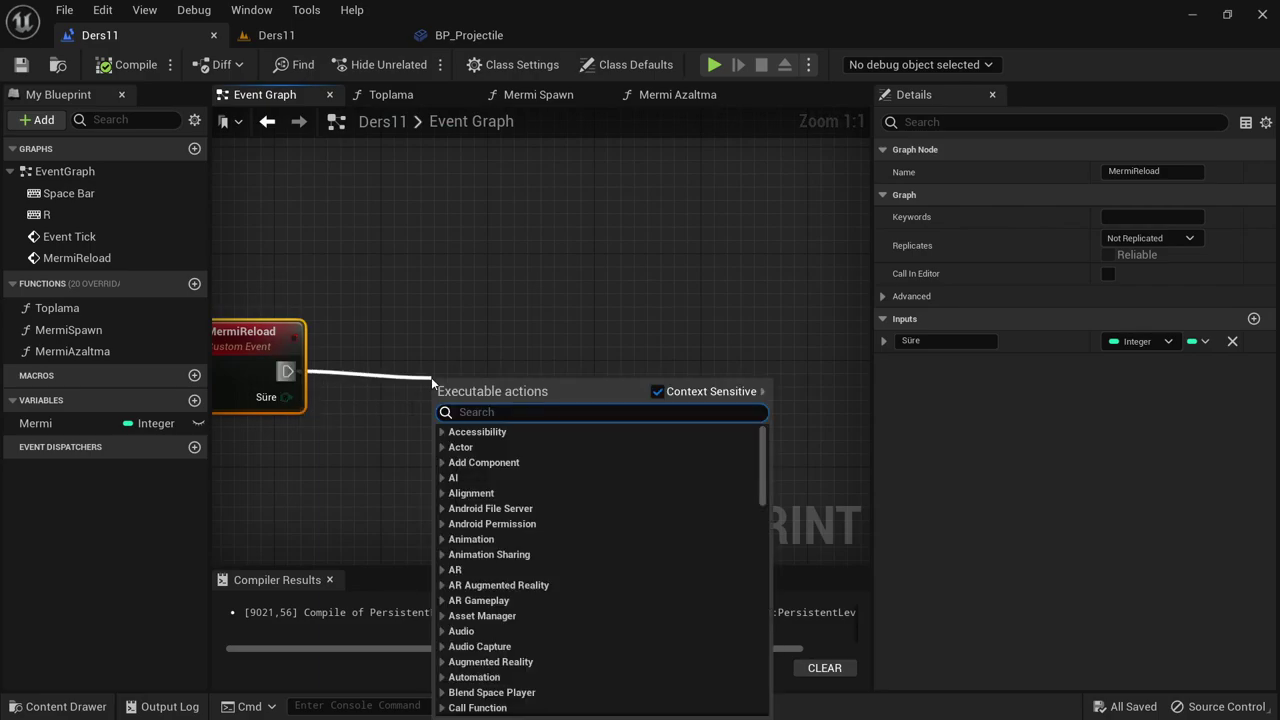
{"action": "type", "text": "delay"}
{"action": "key", "text": "Return"}
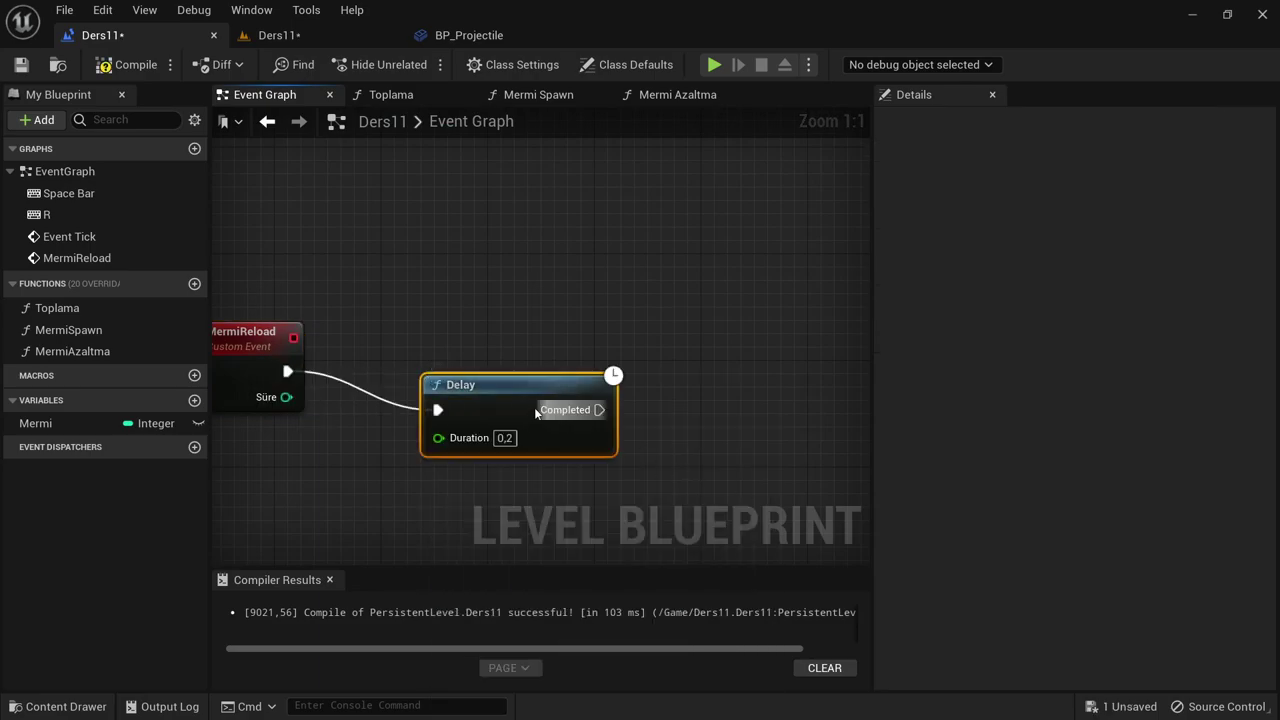
{"action": "left_click_drag", "start_coordinate": [431, 377], "coordinate": [418, 337]}
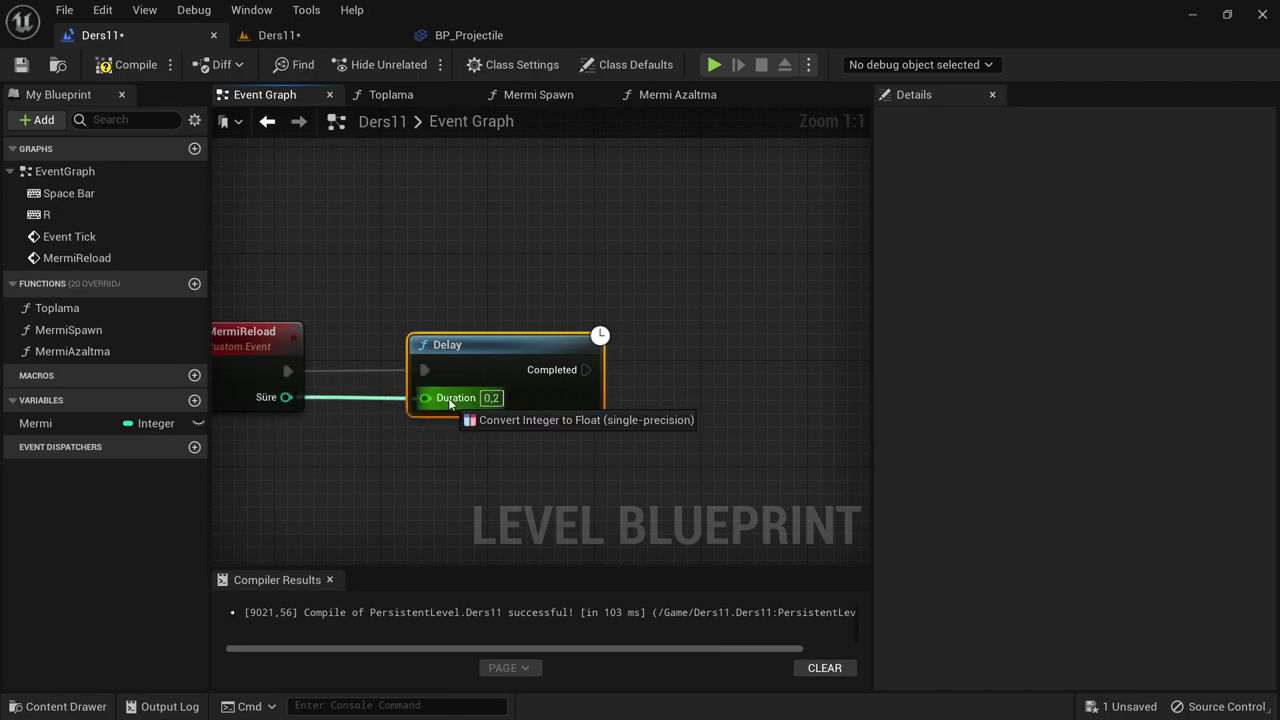
{"action": "left_click_drag", "start_coordinate": [272, 398], "coordinate": [425, 398]}
{"action": "left_click_drag", "start_coordinate": [460, 345], "coordinate": [553, 345]}
{"action": "left_click_drag", "start_coordinate": [342, 341], "coordinate": [397, 422]}
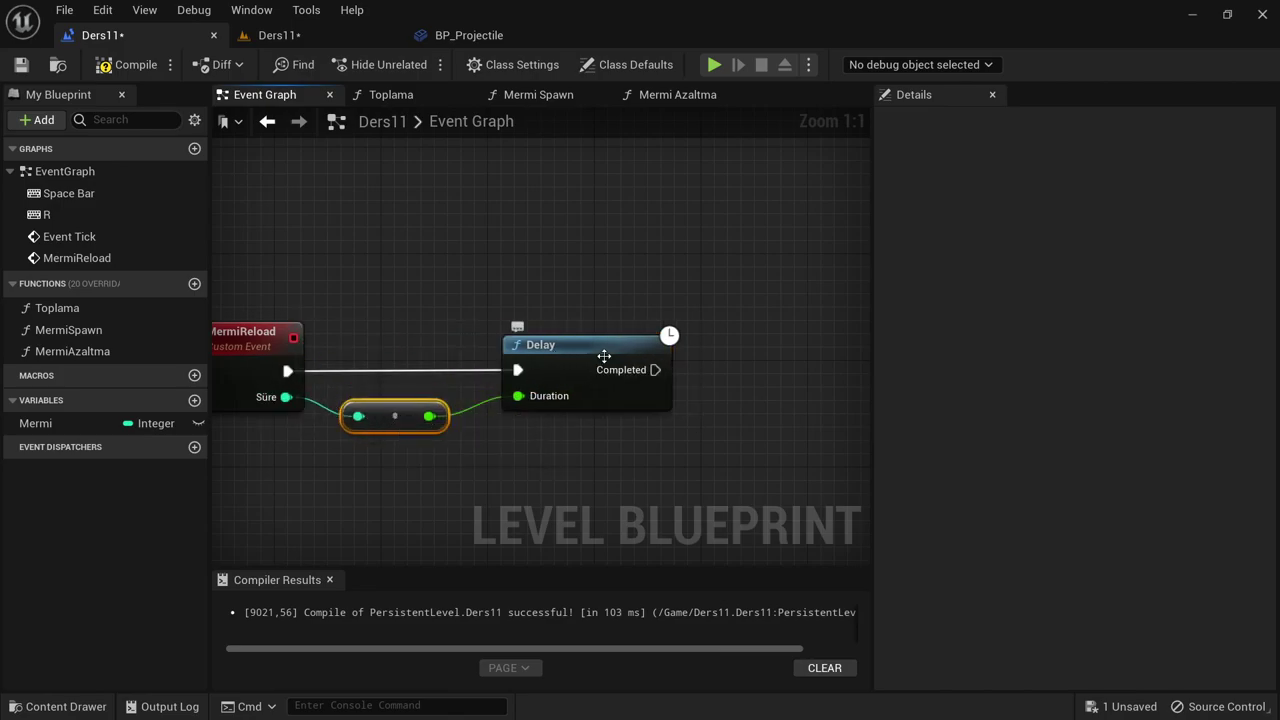
{"action": "left_click_drag", "start_coordinate": [599, 355], "coordinate": [586, 355]}
{"action": "left_click", "coordinate": [553, 323]}
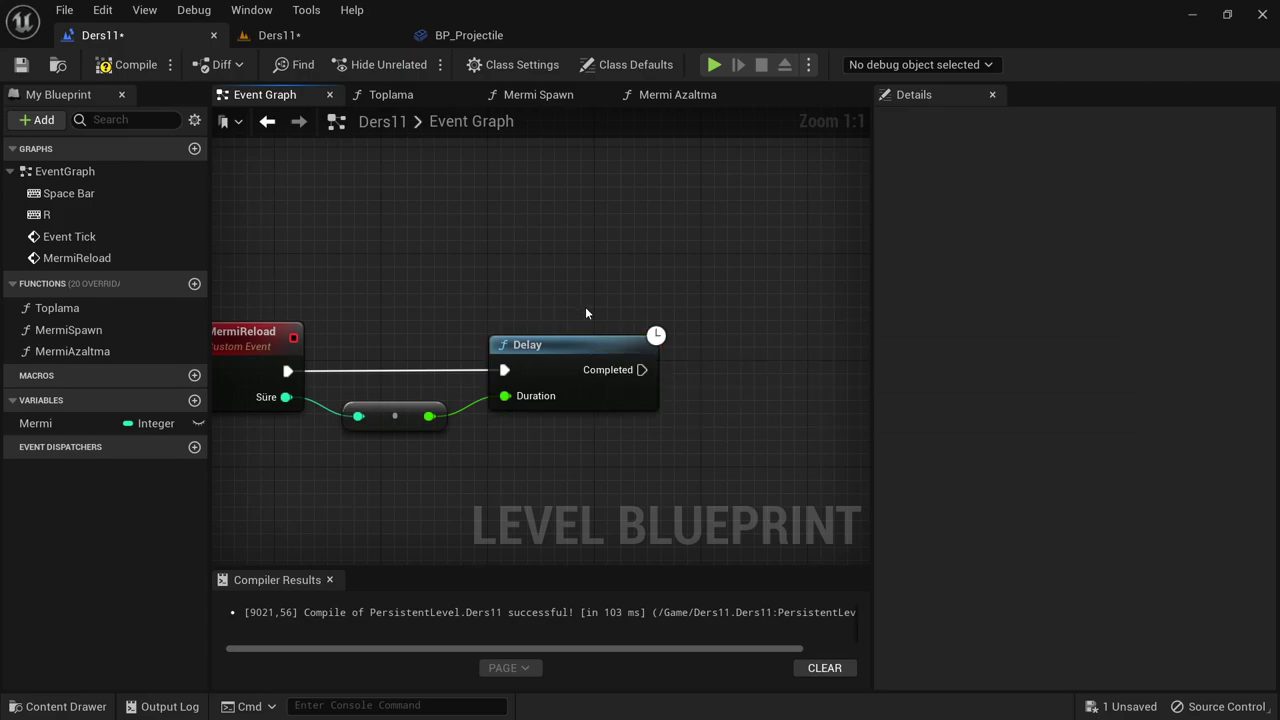
- Move the SET Mermi node beside the Delay and wire Delay Completed into it
{"action": "right_click_drag", "start_coordinate": [599, 220], "coordinate": [478, 333]}
{"action": "scroll", "coordinate": [481, 260], "scroll_direction": "down", "scroll_amount": 2}
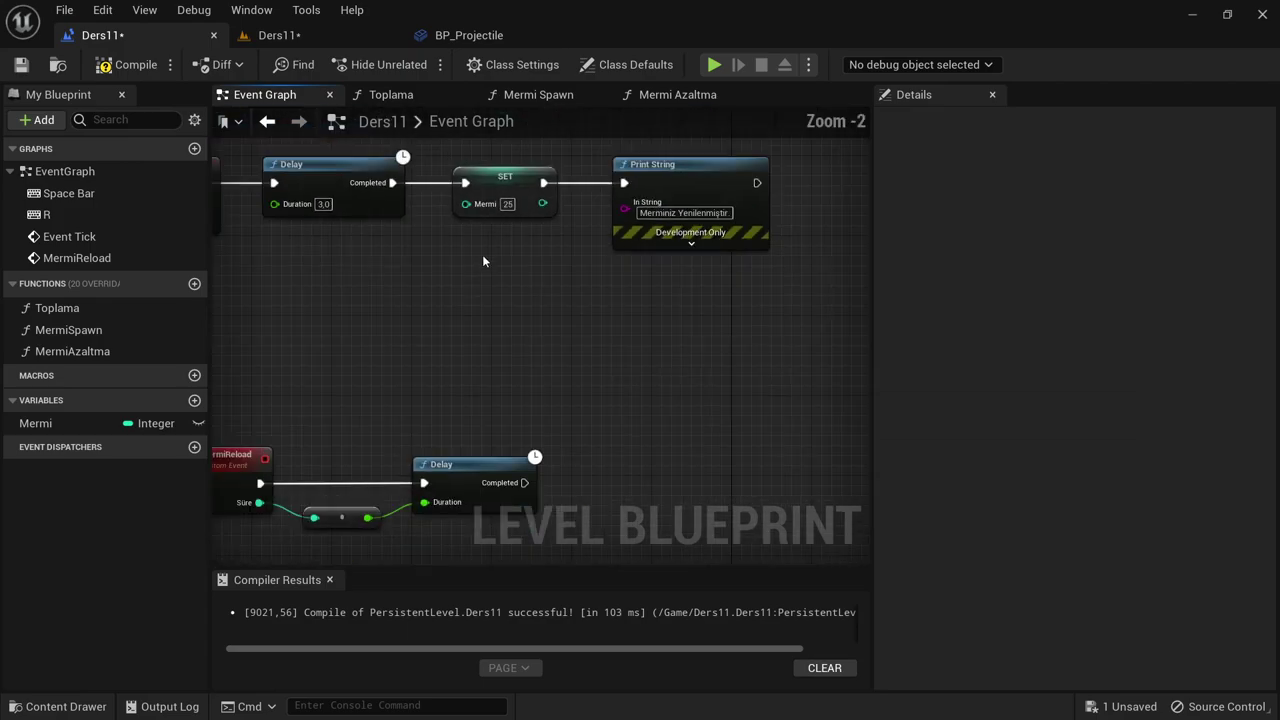
{"action": "left_click", "coordinate": [500, 205]}
{"action": "key", "text": "ctrl+x"}
{"action": "right_click_drag", "start_coordinate": [570, 385], "coordinate": [526, 329]}
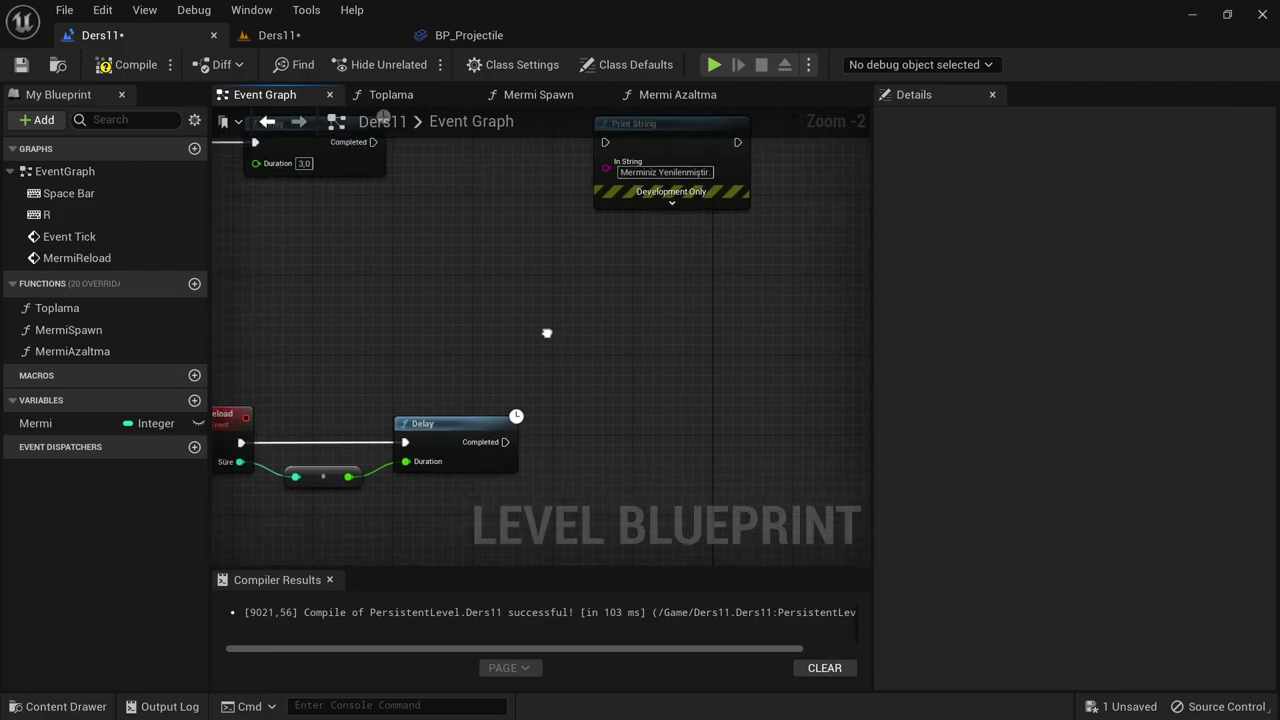
{"action": "key", "text": "ctrl+v"}
{"action": "left_click_drag", "start_coordinate": [480, 426], "coordinate": [541, 436]}
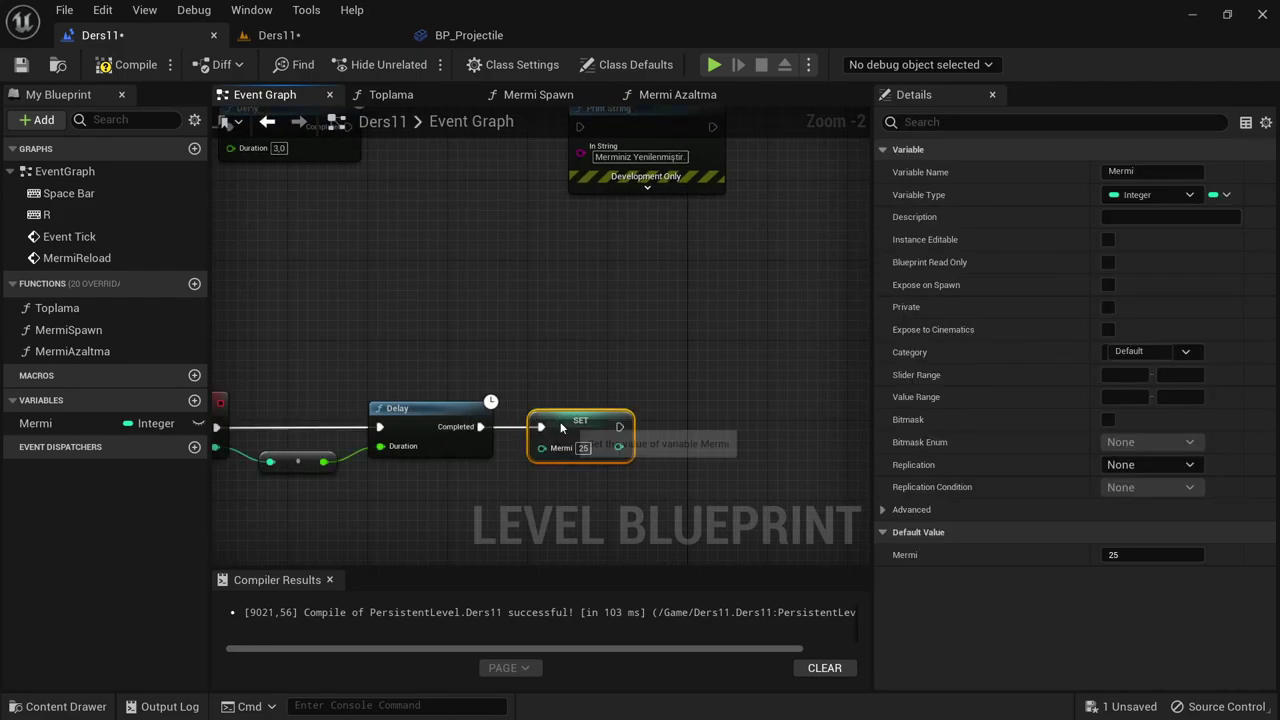
- Place Print String after SET Mermi, connect them, and compile the blueprint
{"action": "right_click_drag", "start_coordinate": [630, 151], "coordinate": [562, 228]}
{"action": "left_click_drag", "start_coordinate": [562, 228], "coordinate": [622, 338]}
{"action": "left_click_drag", "start_coordinate": [660, 300], "coordinate": [700, 487]}
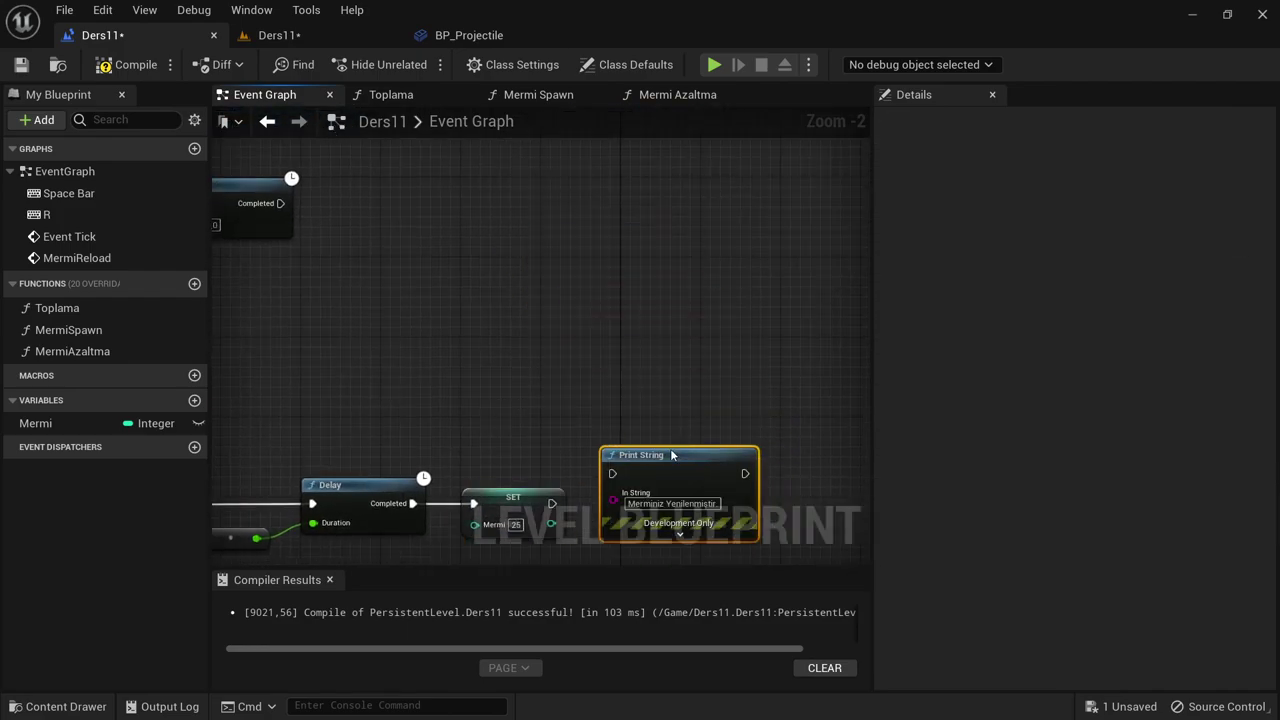
{"action": "left_click_drag", "start_coordinate": [549, 510], "coordinate": [612, 503]}
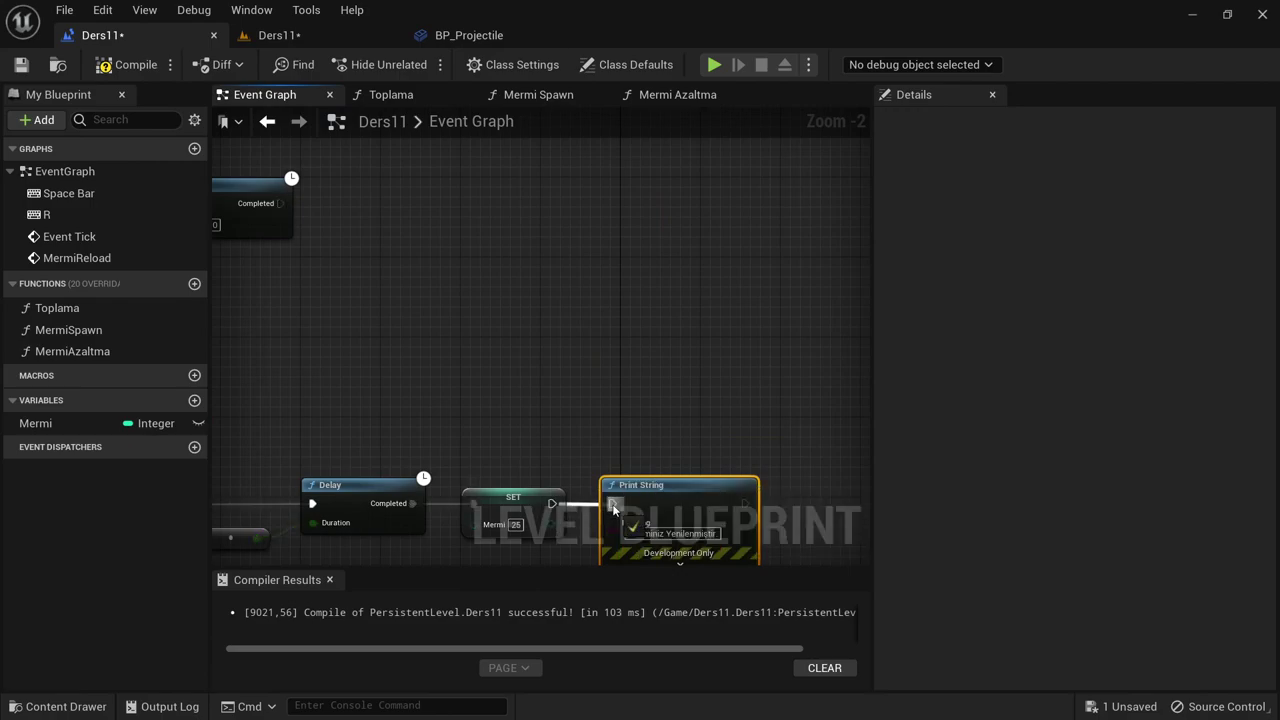
{"action": "right_click_drag", "start_coordinate": [520, 360], "coordinate": [711, 368]}
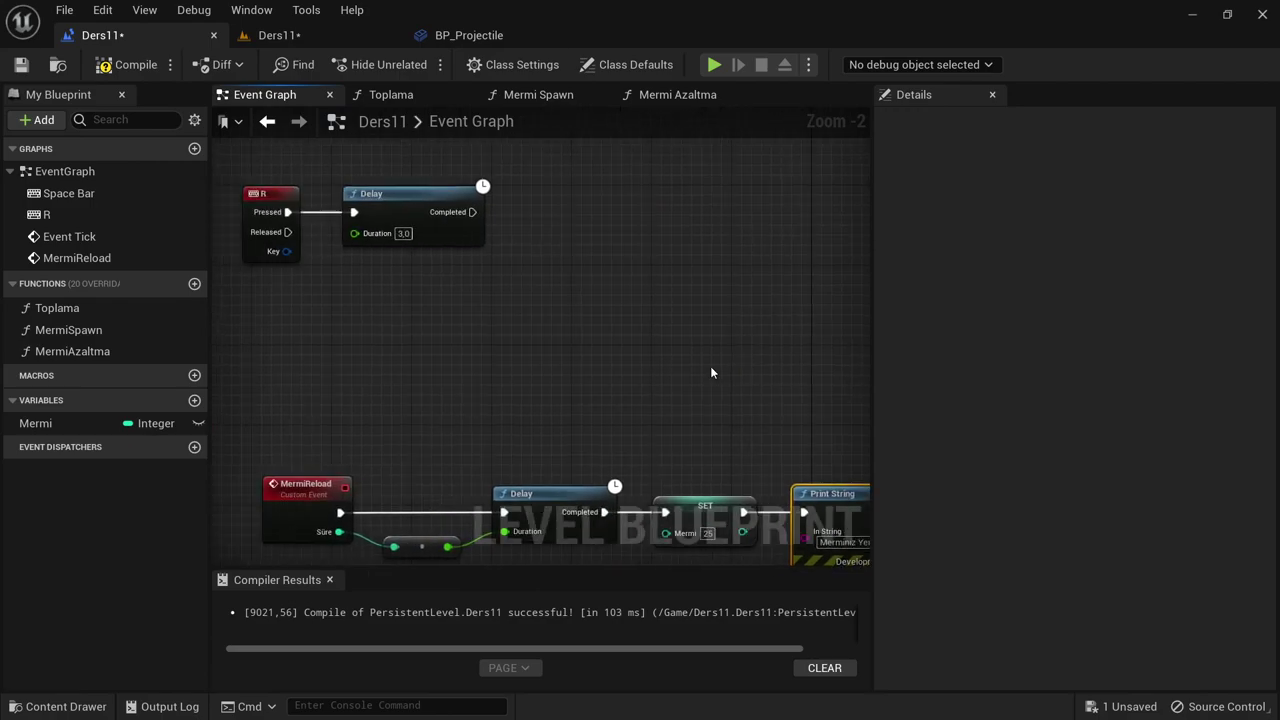
{"action": "left_click", "coordinate": [114, 64]}
{"action": "right_click_drag", "start_coordinate": [634, 374], "coordinate": [620, 257]}
{"action": "scroll", "coordinate": [590, 330], "scroll_direction": "up", "scroll_amount": 1}
{"action": "right_click_drag", "start_coordinate": [533, 340], "coordinate": [618, 261]}
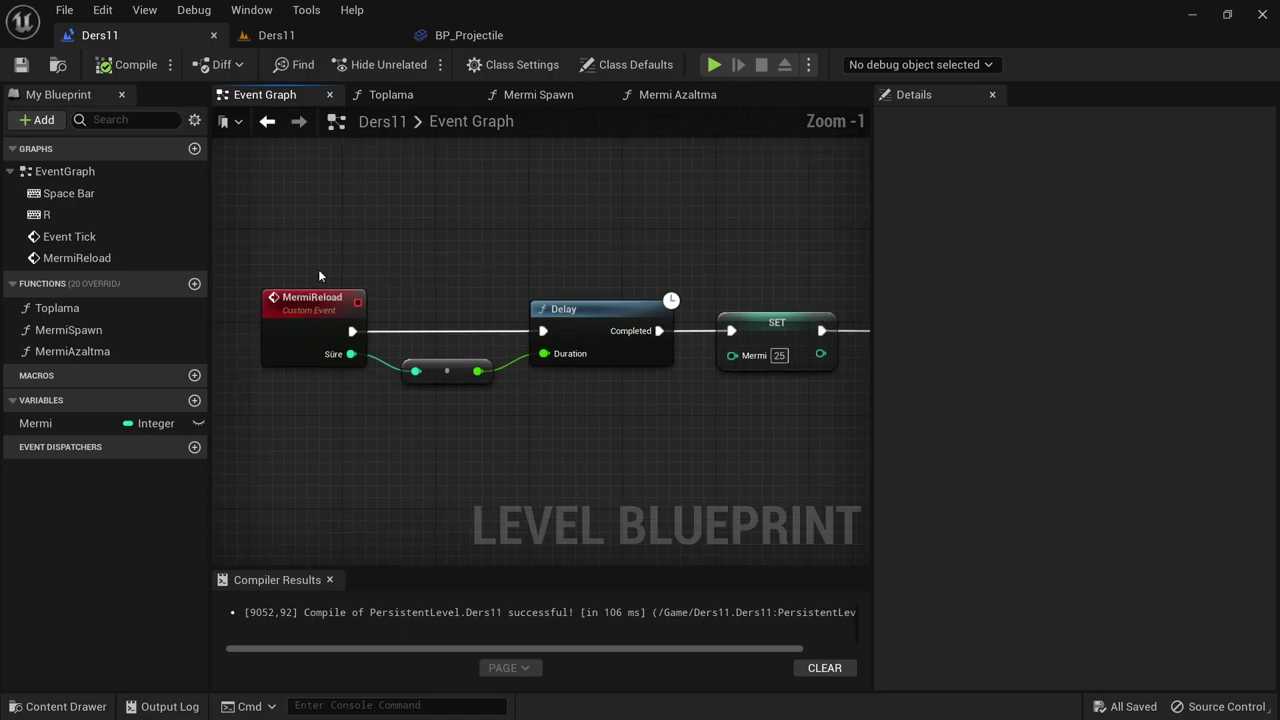
- Add a Mermi Reload call node after the R Pressed event
{"action": "left_click", "coordinate": [312, 300]}
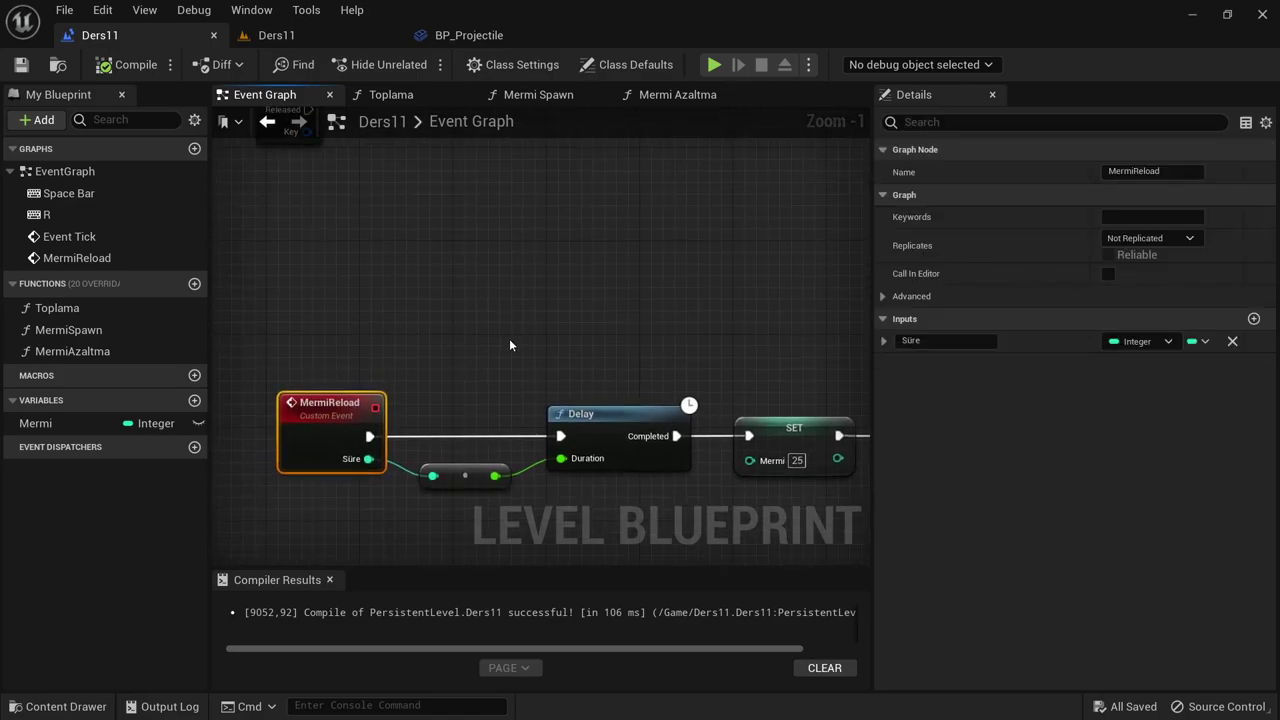
{"action": "right_click_drag", "start_coordinate": [505, 338], "coordinate": [415, 356]}
{"action": "scroll", "coordinate": [424, 380], "scroll_direction": "up", "scroll_amount": 1}
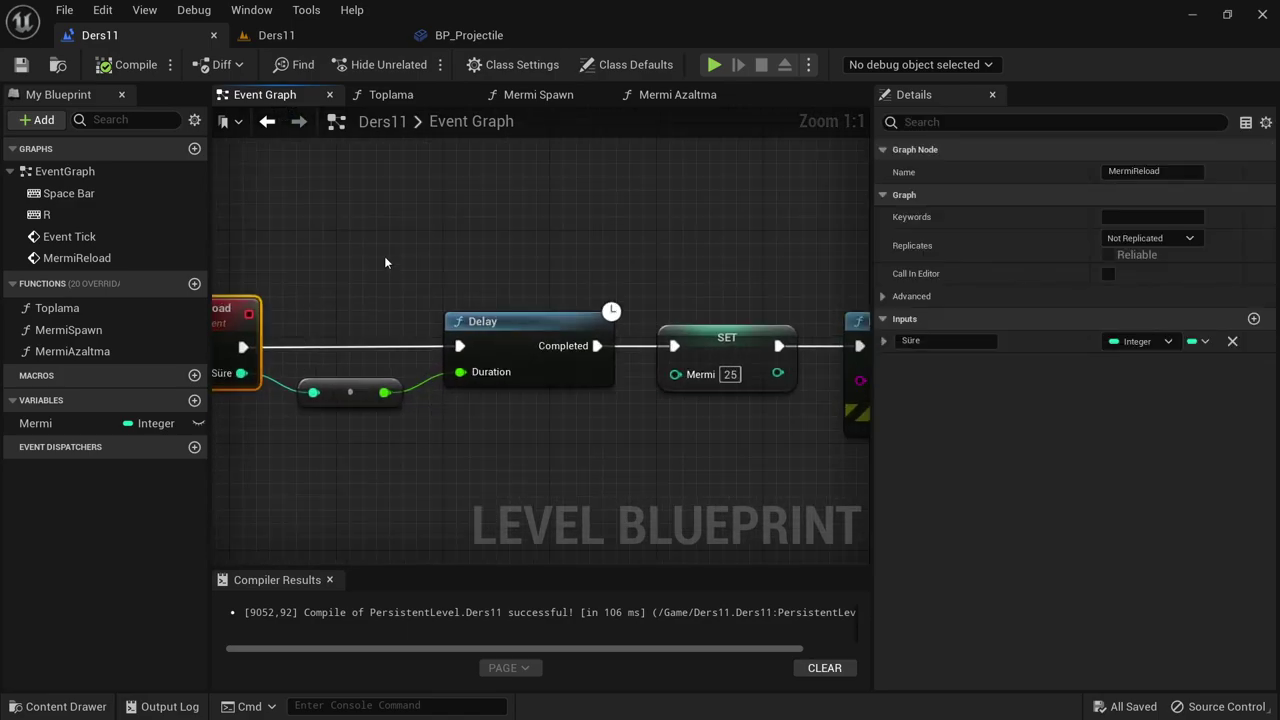
{"action": "right_click_drag", "start_coordinate": [386, 260], "coordinate": [435, 297]}
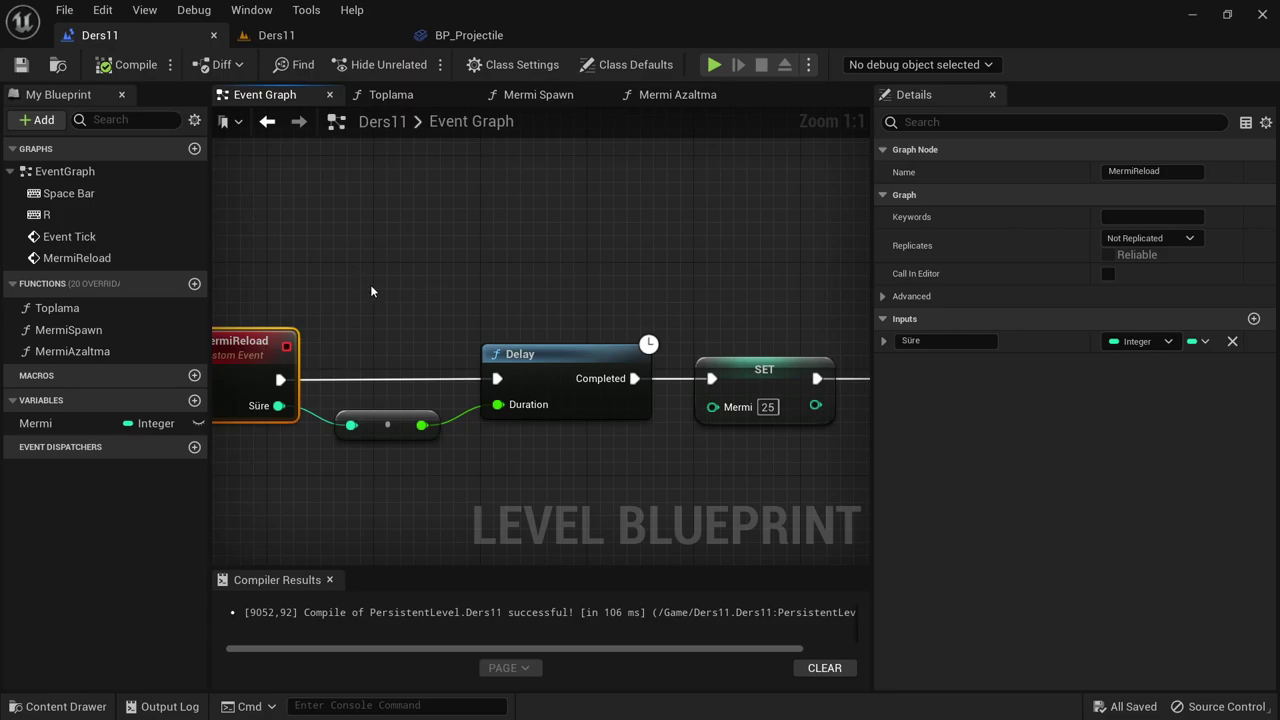
{"action": "left_click_drag", "start_coordinate": [308, 306], "coordinate": [230, 415]}
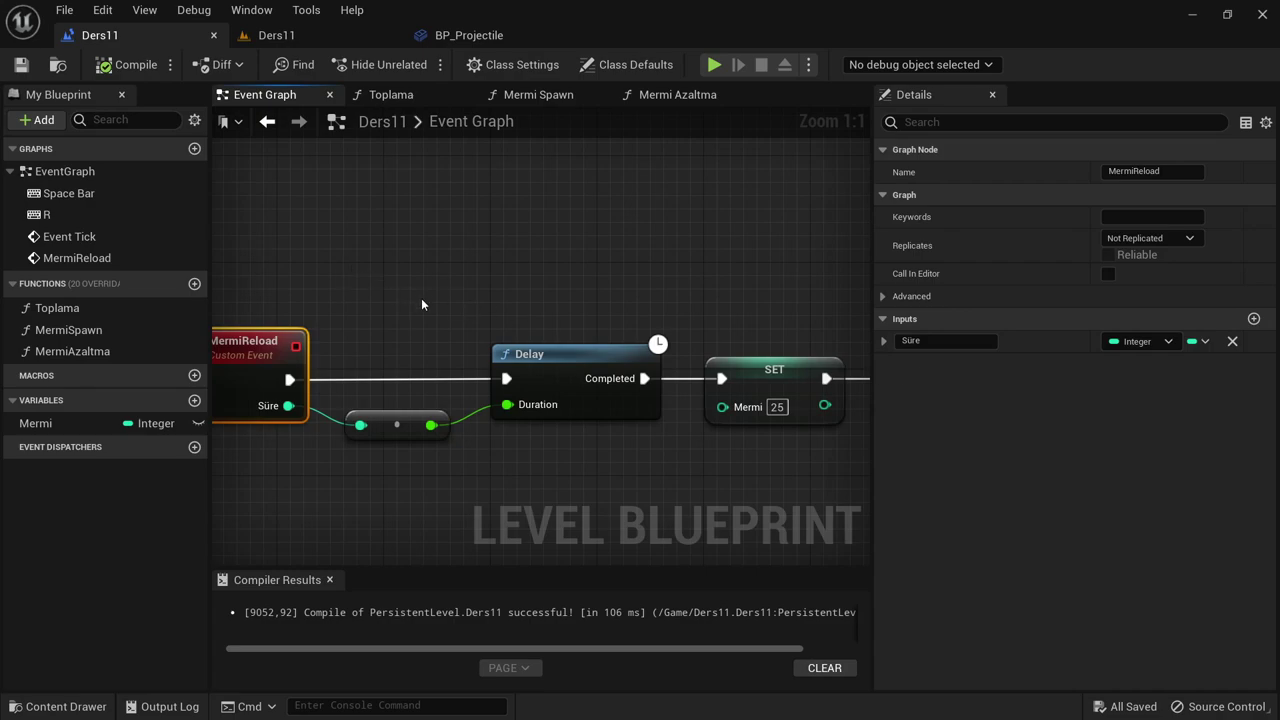
{"action": "mouse_move", "coordinate": [367, 146]}
{"action": "right_mouse_down"}
{"action": "mouse_move", "coordinate": [366, 308]}
{"action": "mouse_move", "coordinate": [526, 347]}
{"action": "right_mouse_up"}
{"action": "left_click_drag", "start_coordinate": [380, 187], "coordinate": [492, 208]}
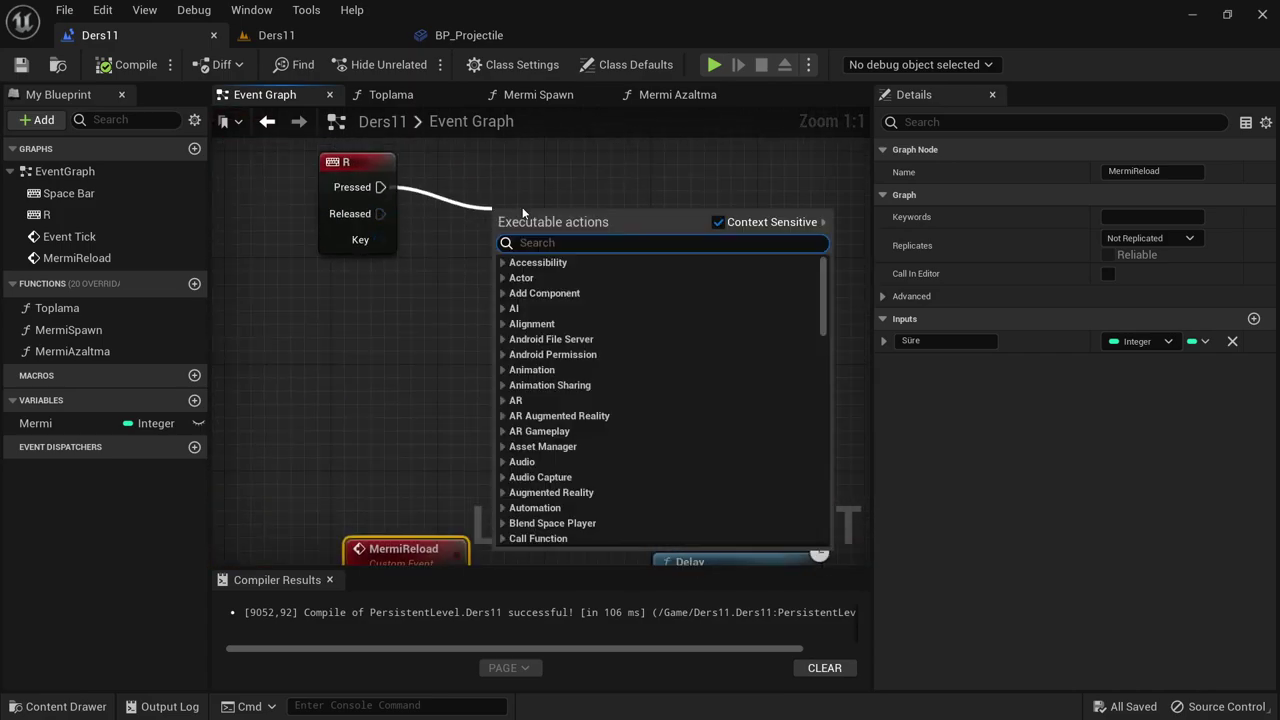
{"action": "type", "text": "mermi"}
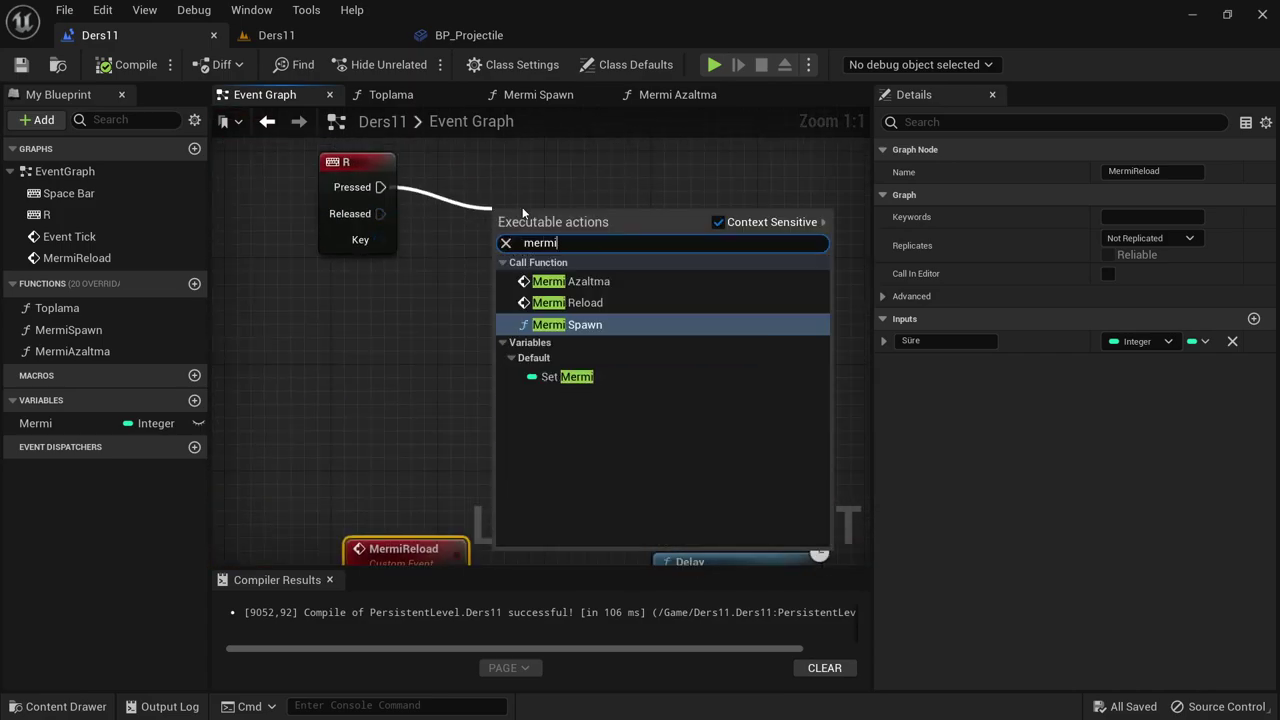
{"action": "type", "text": "r"}
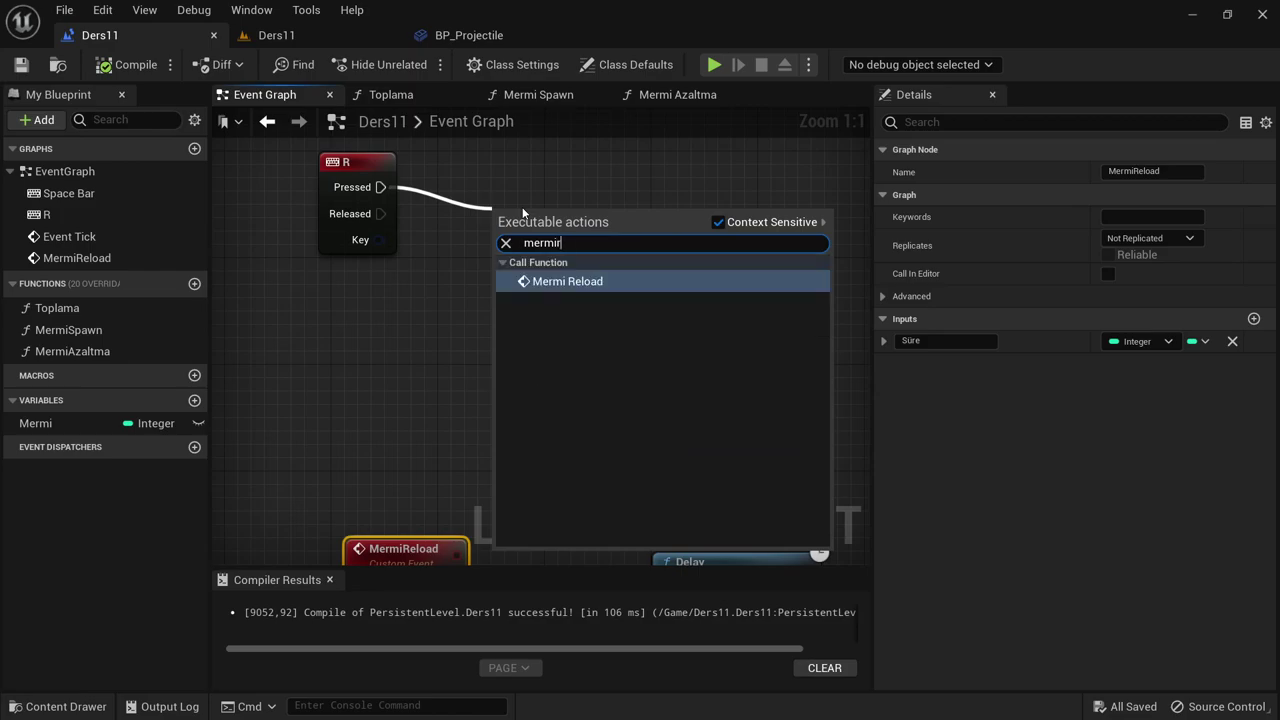
{"action": "left_click", "coordinate": [567, 281]}
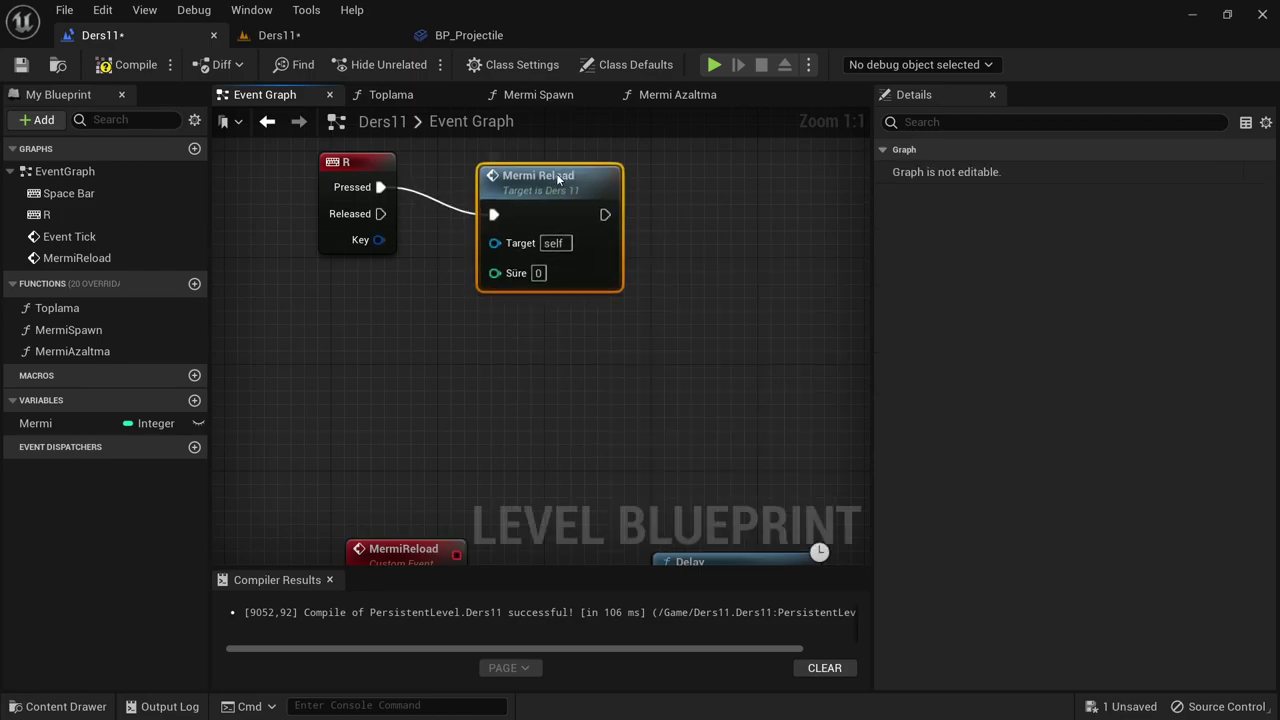
{"action": "left_click_drag", "start_coordinate": [543, 167], "coordinate": [543, 154]}
- Set the call's Süre value to 2 and compile the blueprint
{"action": "left_click", "coordinate": [524, 246]}
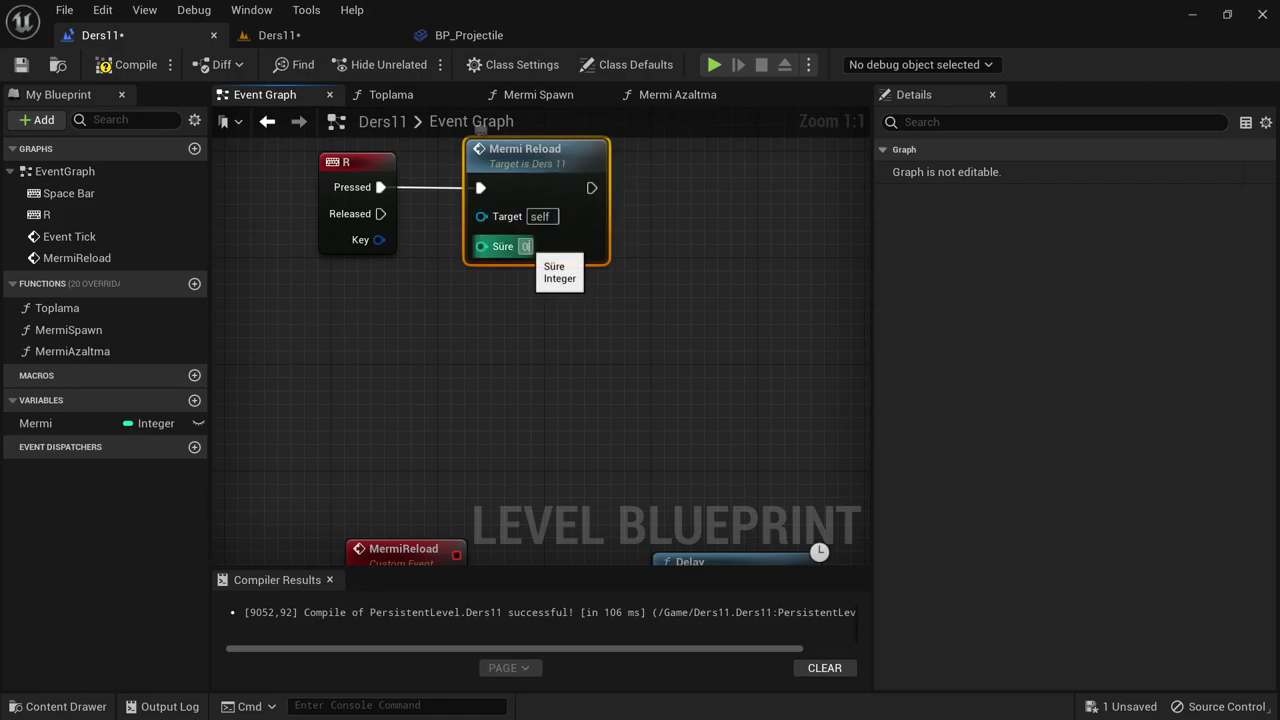
{"action": "type", "text": "2"}
{"action": "left_click", "coordinate": [100, 113]}
{"action": "left_click", "coordinate": [128, 64]}
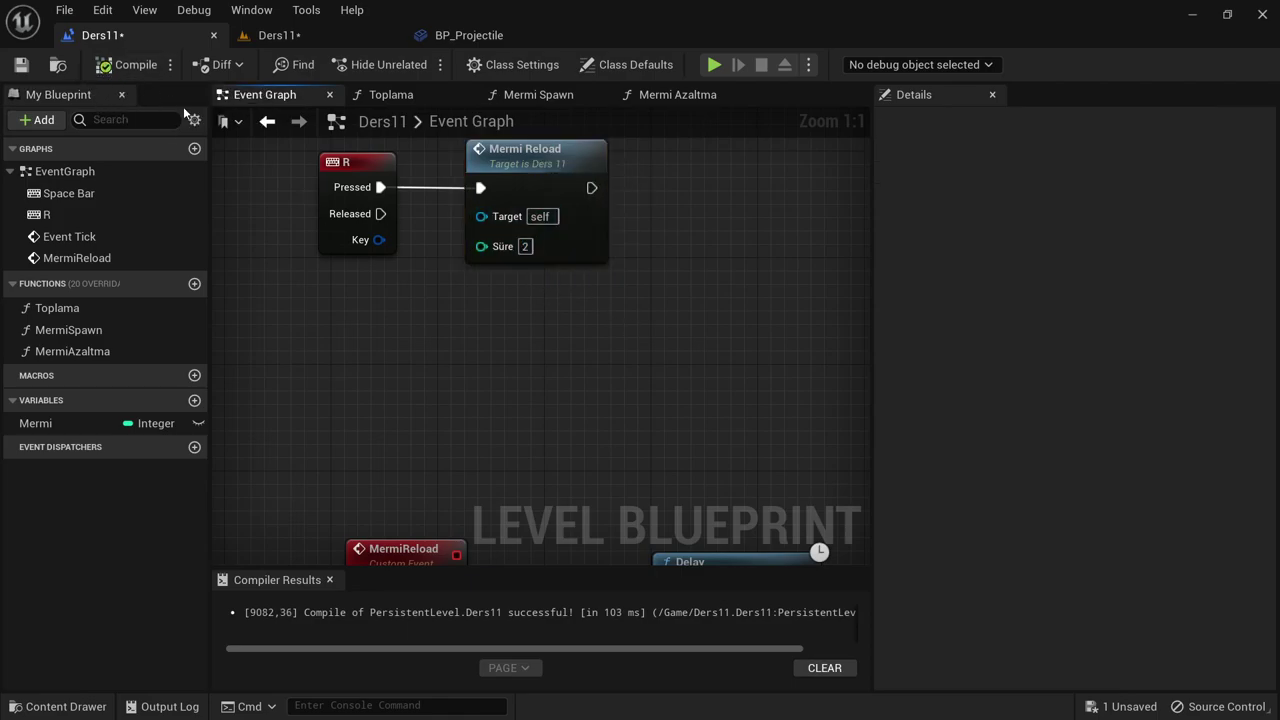
- Play-test the level, fire two projectiles, then stop the preview
{"action": "right_click_drag", "start_coordinate": [410, 186], "coordinate": [438, 289]}
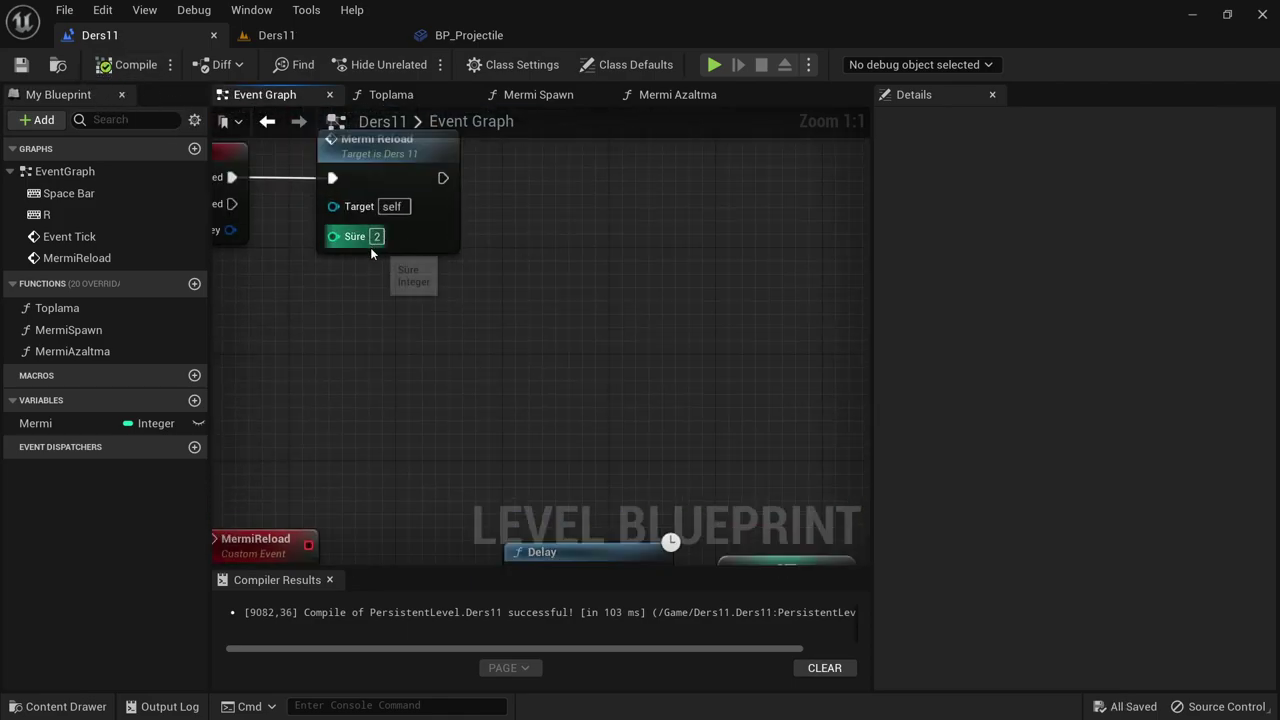
{"action": "right_click_drag", "start_coordinate": [660, 560], "coordinate": [570, 418]}
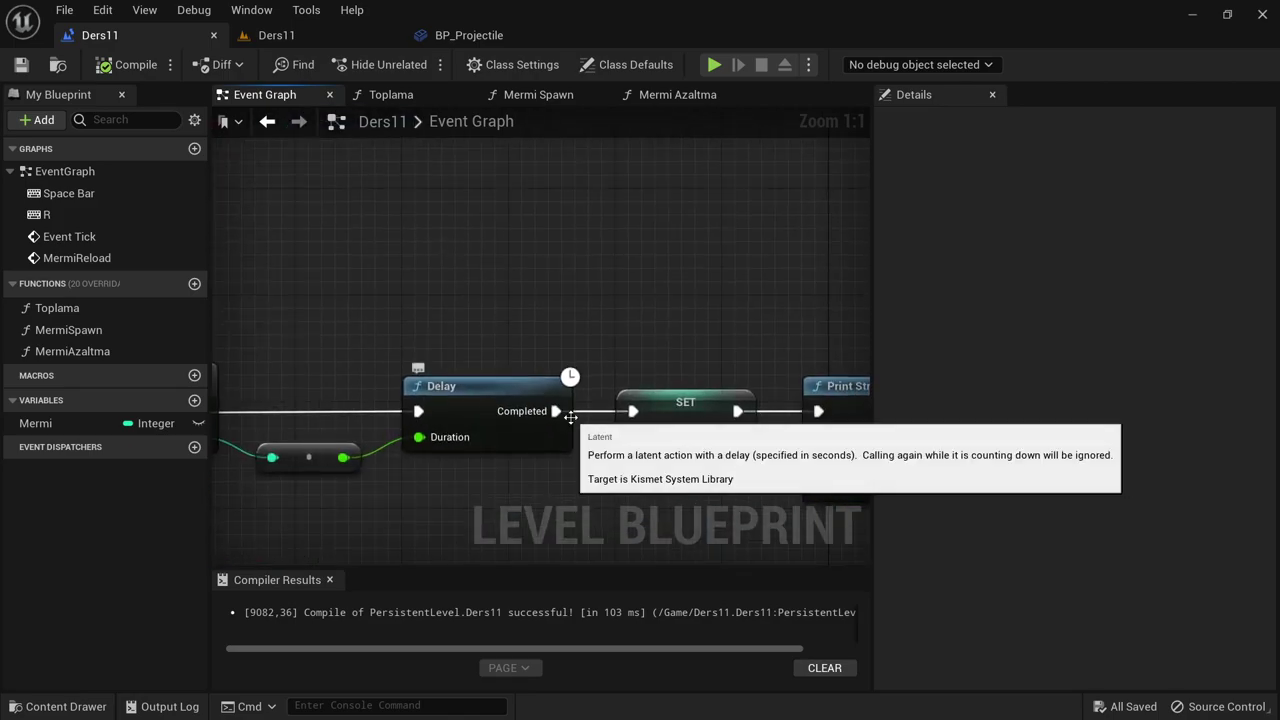
{"action": "right_click_drag", "start_coordinate": [596, 355], "coordinate": [395, 337]}
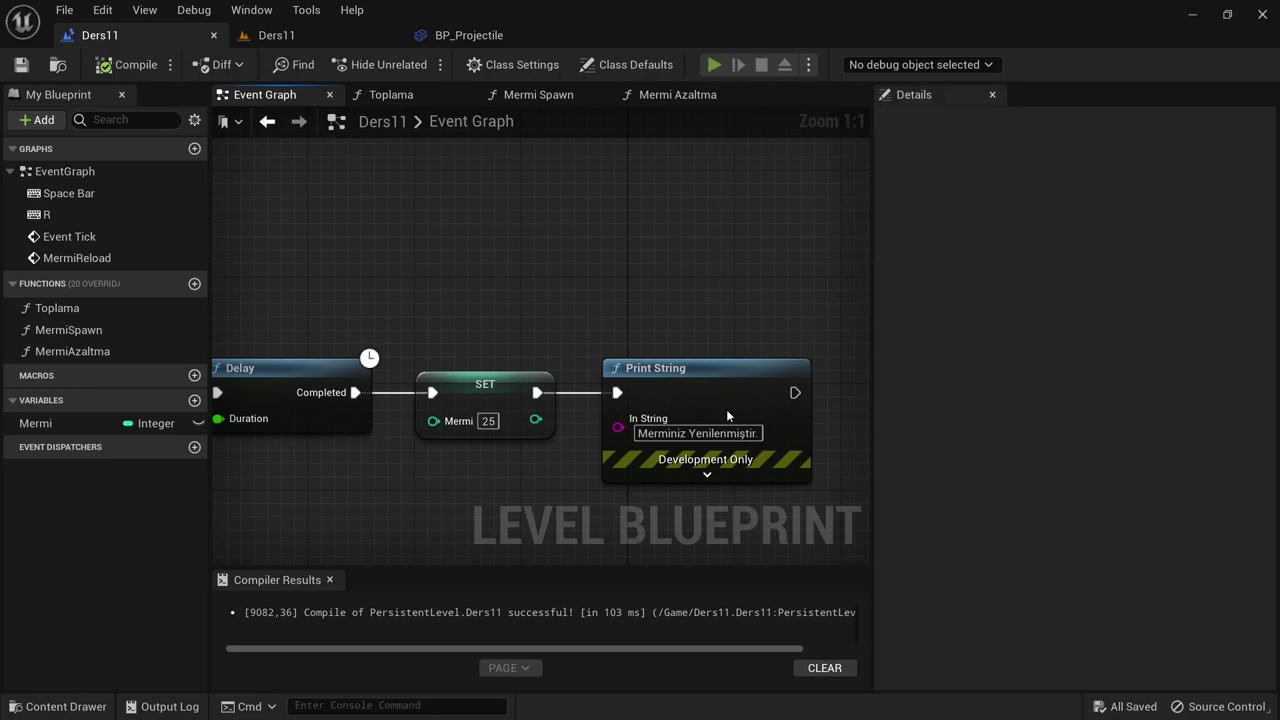
{"action": "key", "text": "alt+p"}
{"action": "key", "text": "space"}
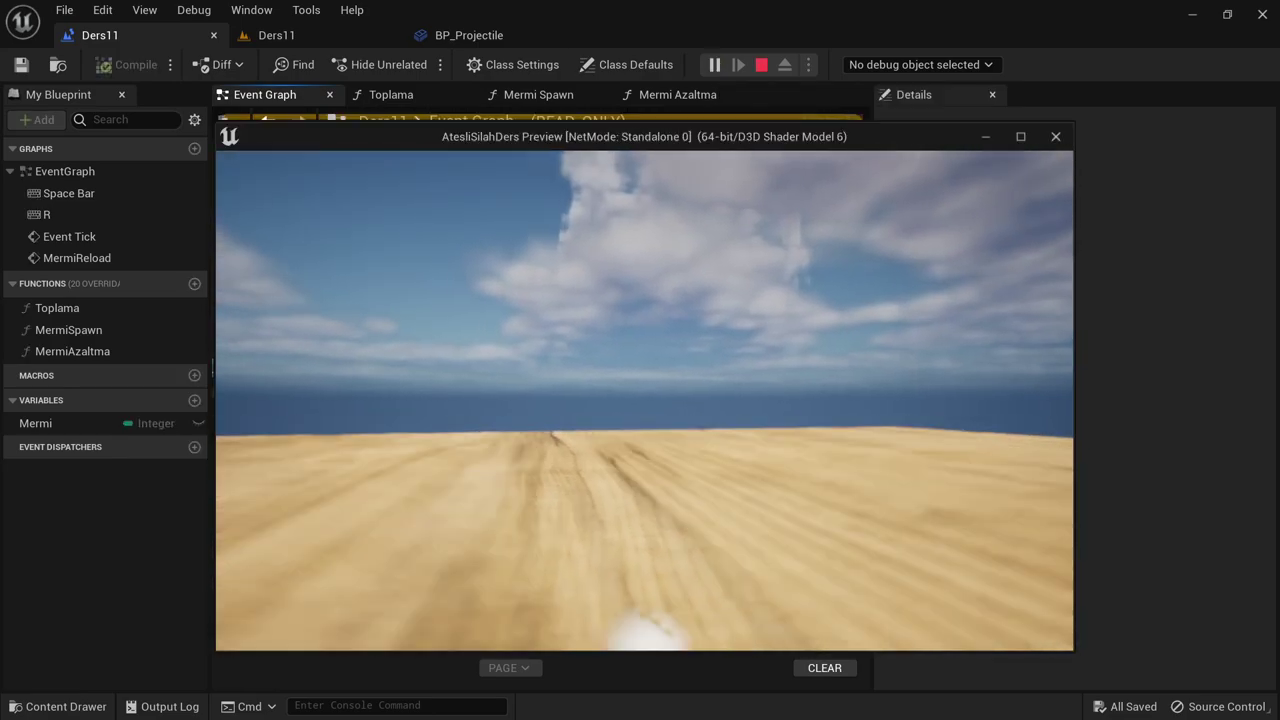
{"action": "key", "text": "space"}
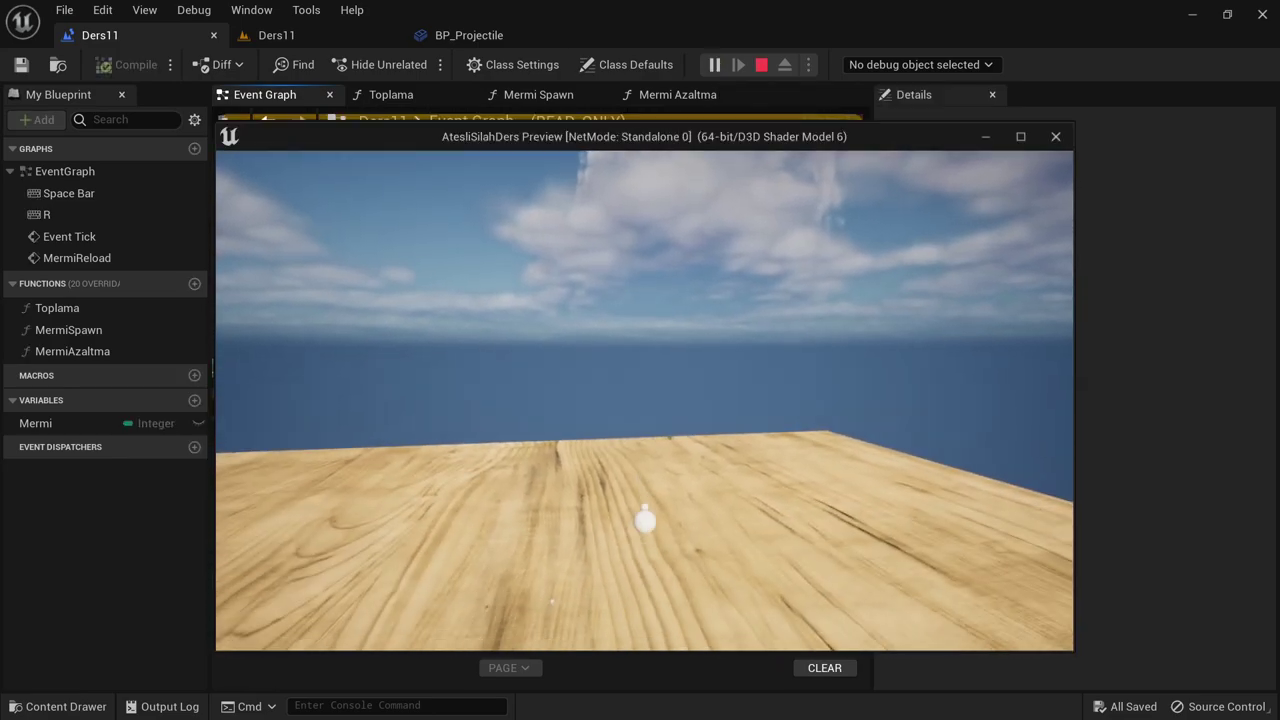
{"action": "key", "text": "Escape"}
{"action": "scroll", "coordinate": [502, 200], "scroll_direction": "down", "scroll_amount": 2}
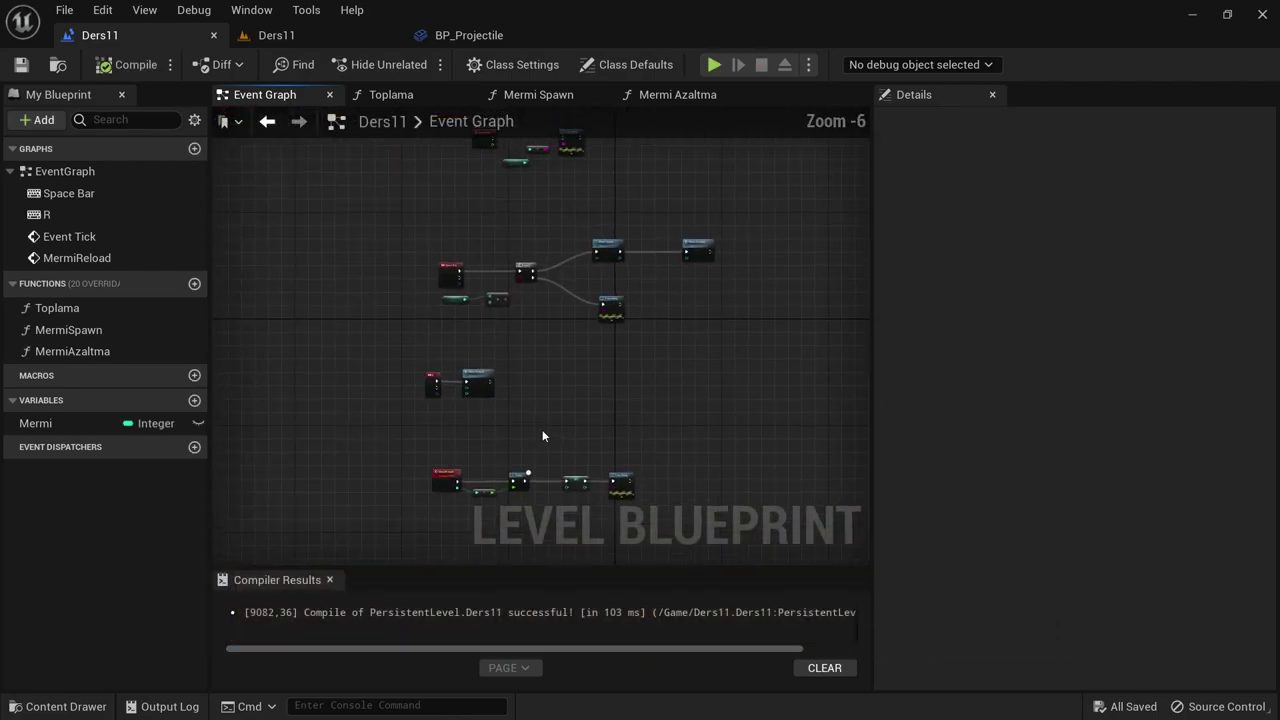
{"action": "scroll", "coordinate": [428, 268], "scroll_direction": "up", "scroll_amount": 5}
{"action": "scroll", "coordinate": [394, 265], "scroll_direction": "up", "scroll_amount": 2}
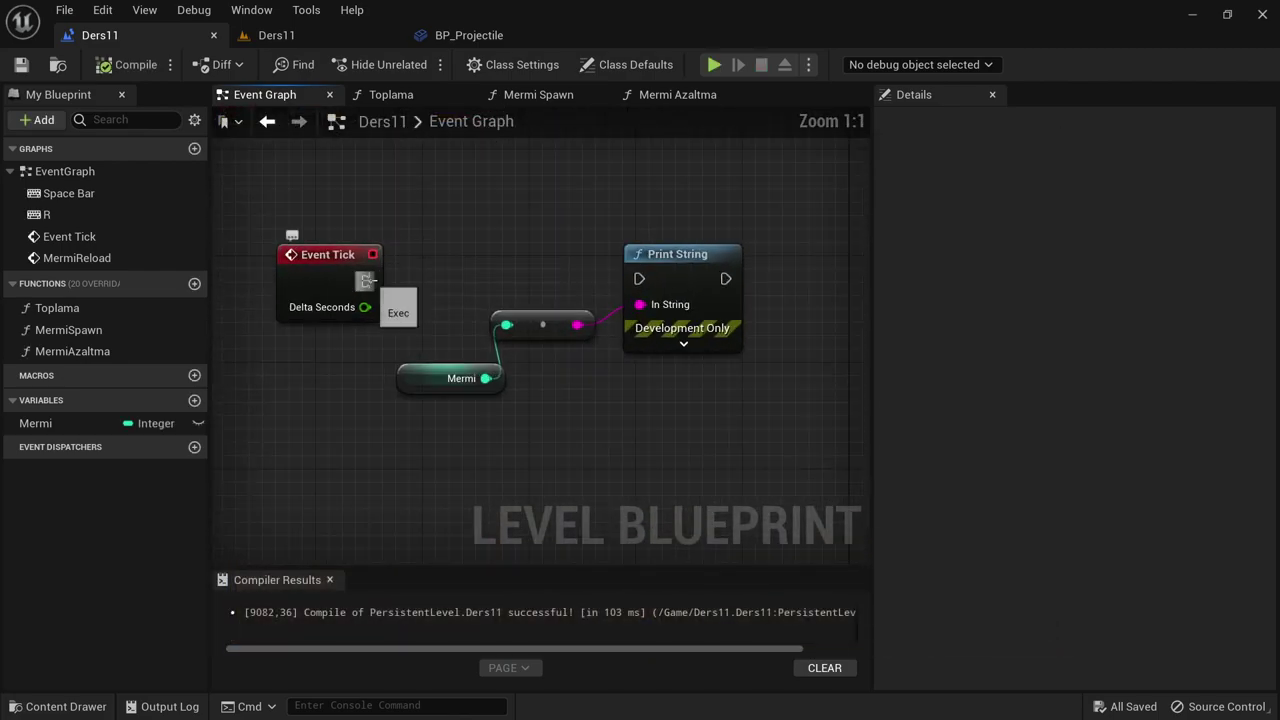
- Wire Print String to run every tick, then compile and save
{"action": "left_click_drag", "start_coordinate": [366, 281], "coordinate": [639, 279]}
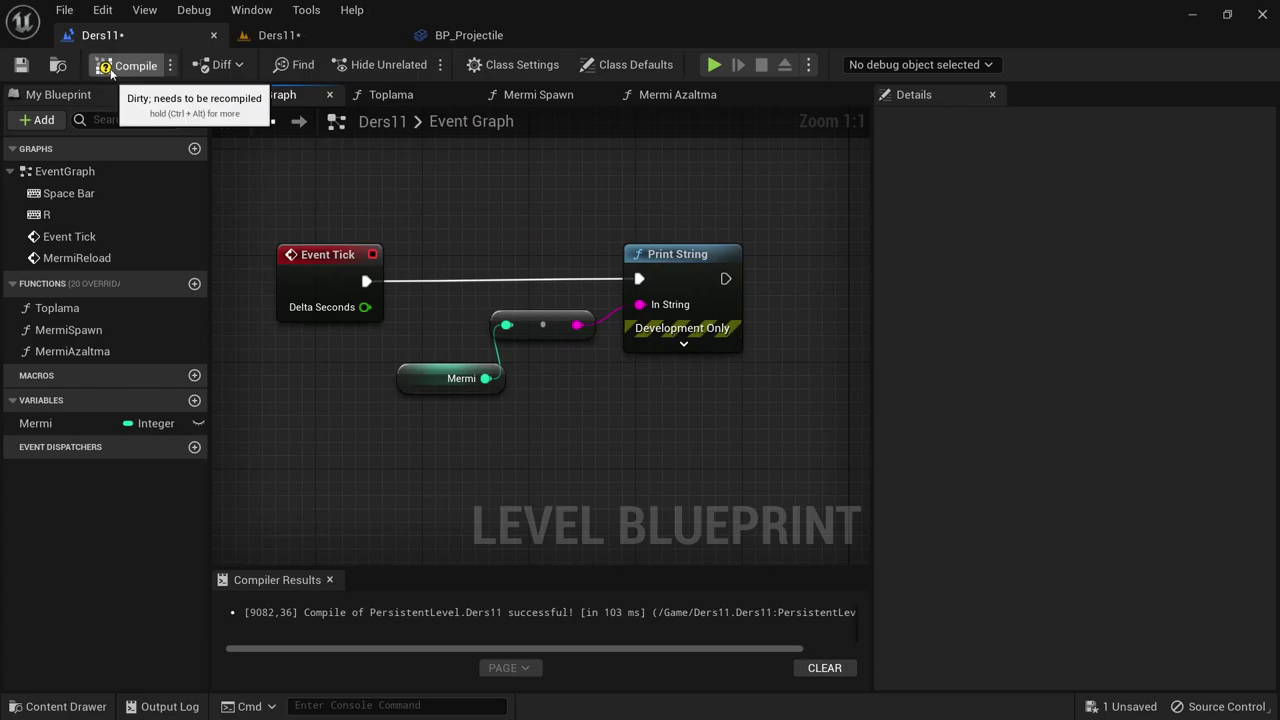
{"action": "left_click", "coordinate": [120, 64]}
{"action": "key", "text": "ctrl+s"}
- Play the level, fire until ammo is empty, fire again after the refill, then stop
{"action": "key", "text": "alt+p"}
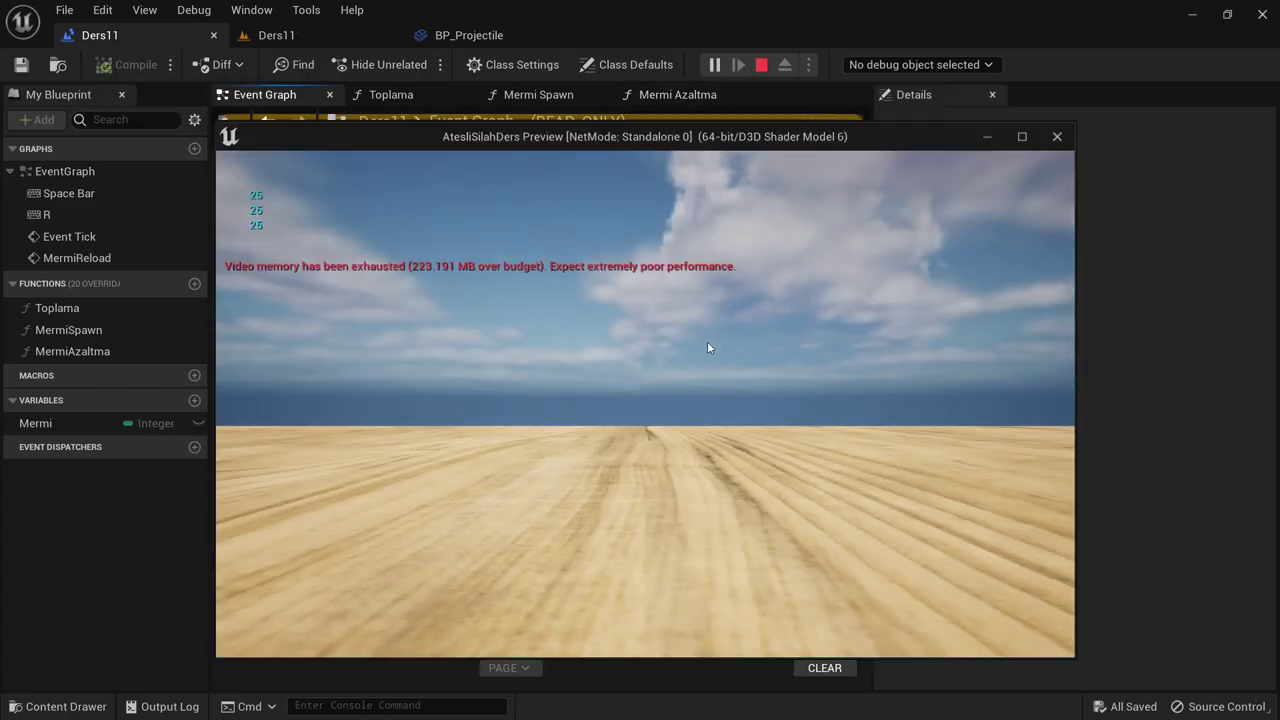
{"action": "key", "text": "space"}
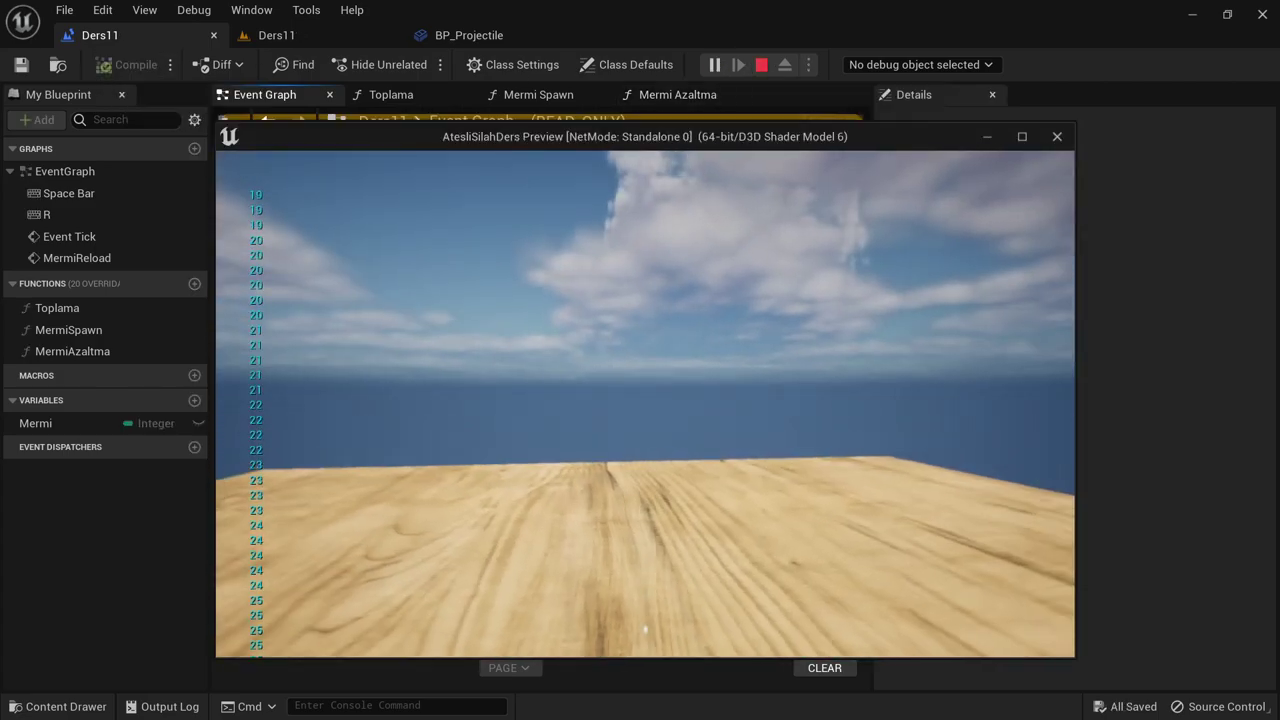
{"action": "key", "text": "space"}
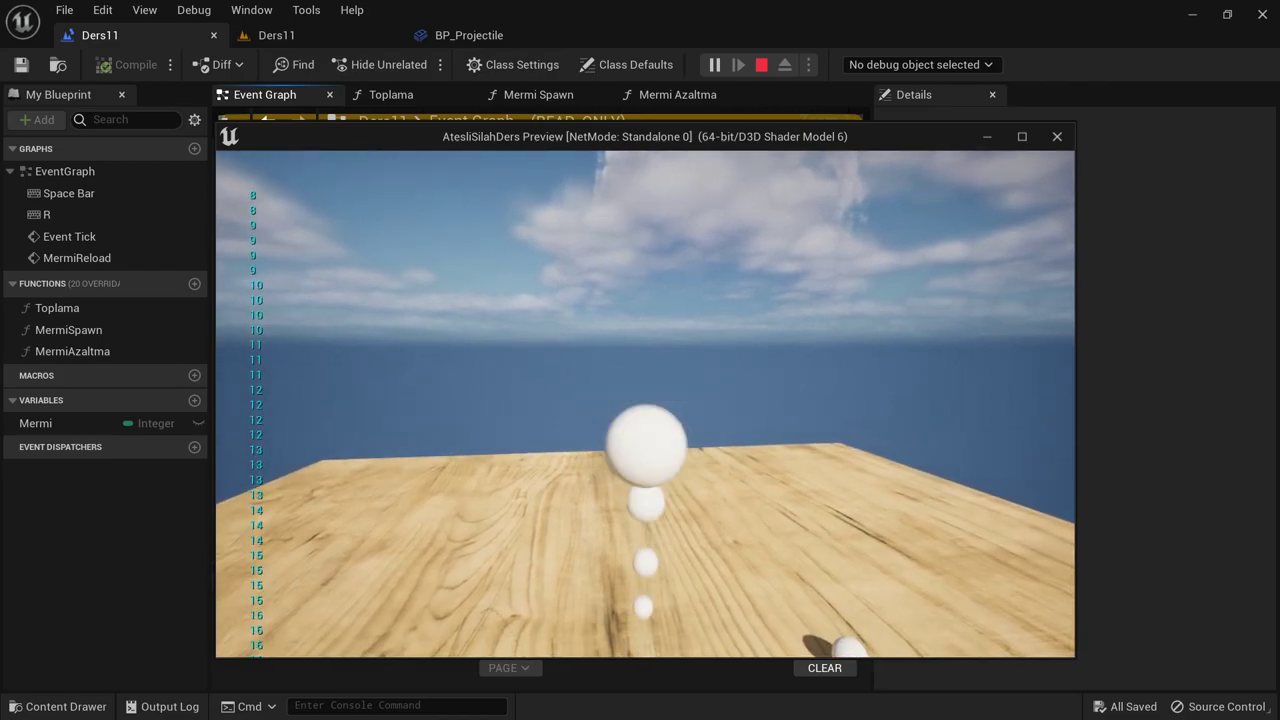
{"action": "key", "text": "space"}
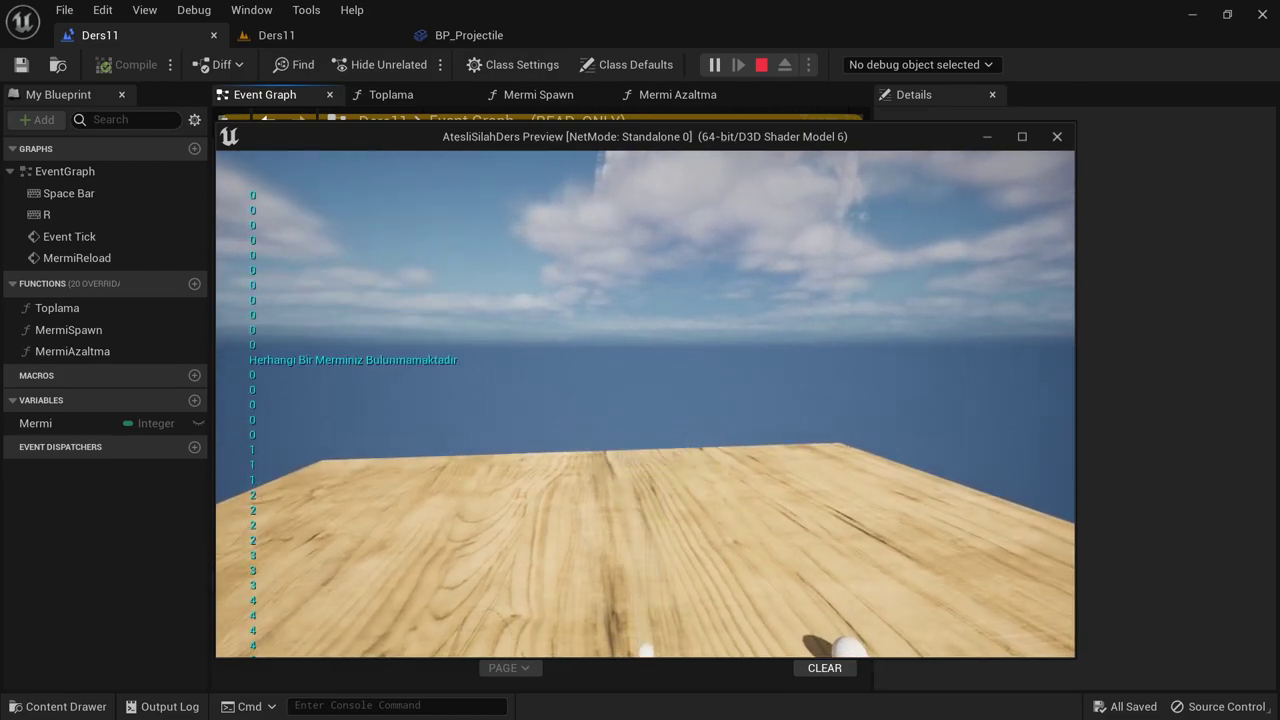
{"action": "key", "text": "space"}
{"action": "key", "text": "space"}
{"action": "key", "text": "space"}
{"action": "key", "text": "space"}
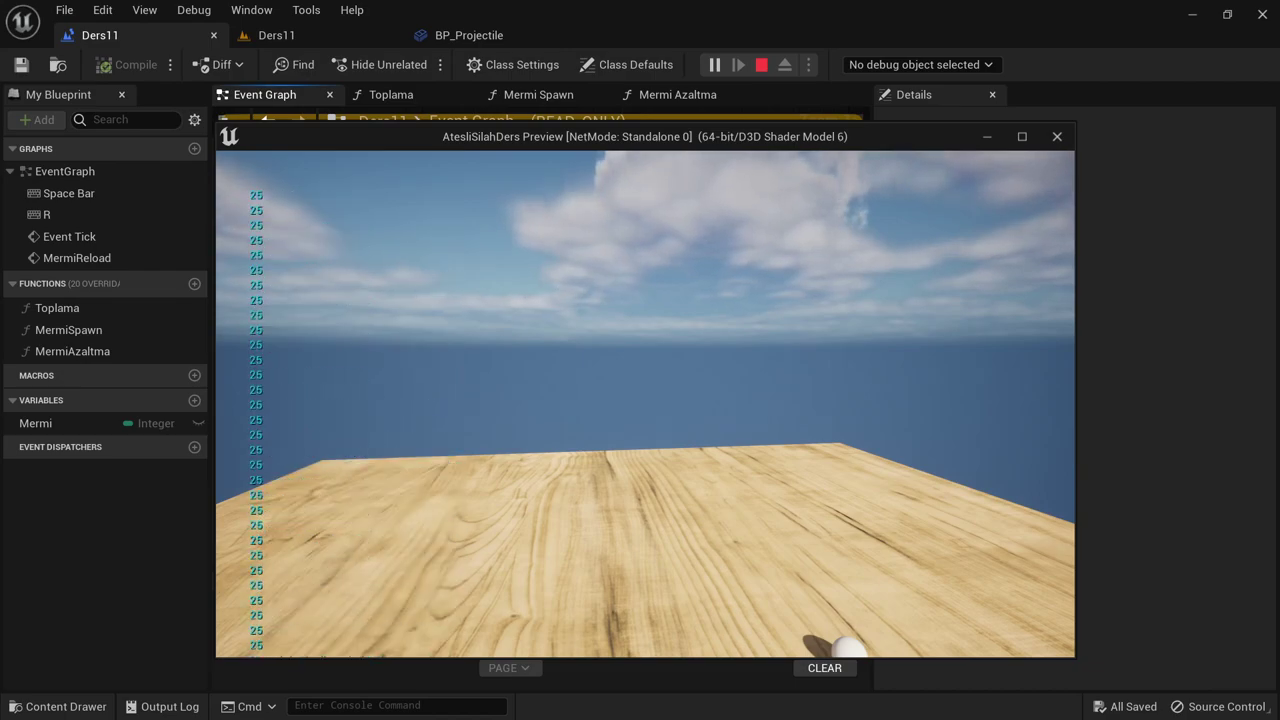
{"action": "key", "text": "space"}
{"action": "key", "text": "space"}
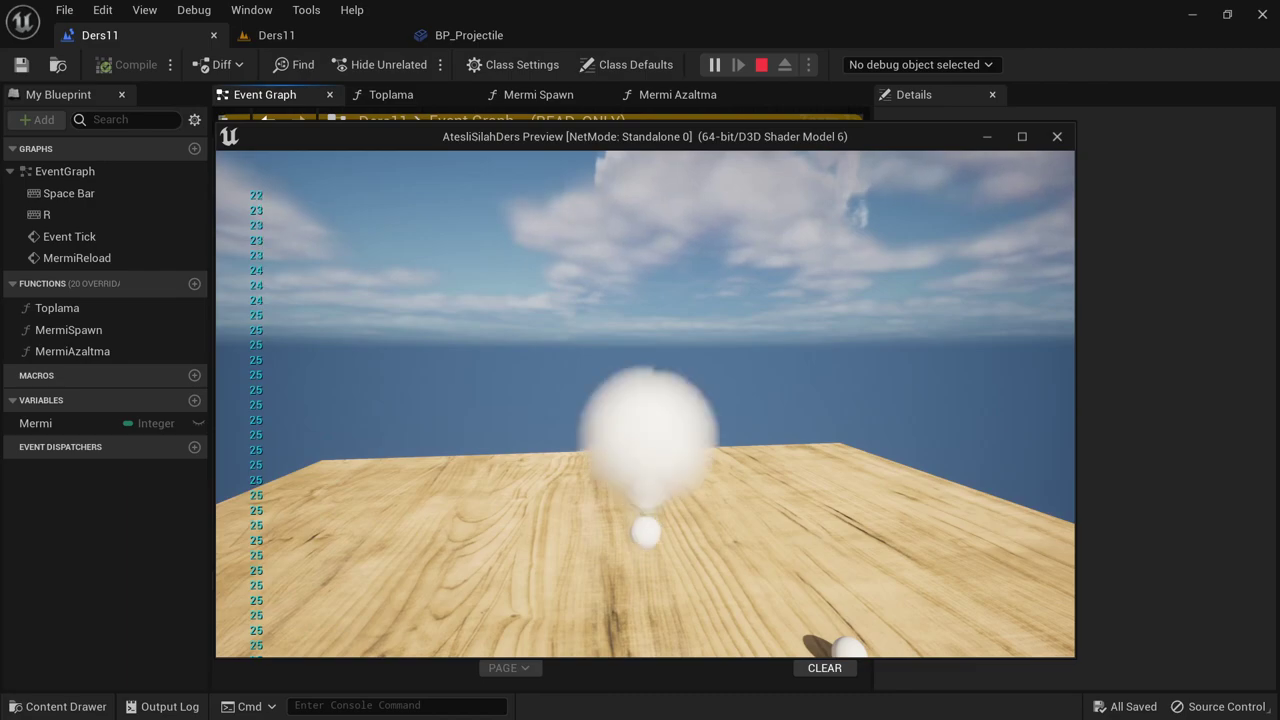
{"action": "key", "text": "space"}
{"action": "key", "text": "space"}
{"action": "key", "text": "space"}
{"action": "key", "text": "space"}
{"action": "key", "text": "space"}
{"action": "key", "text": "space"}
{"action": "key", "text": "space"}
{"action": "key", "text": "space"}
{"action": "key", "text": "Escape"}
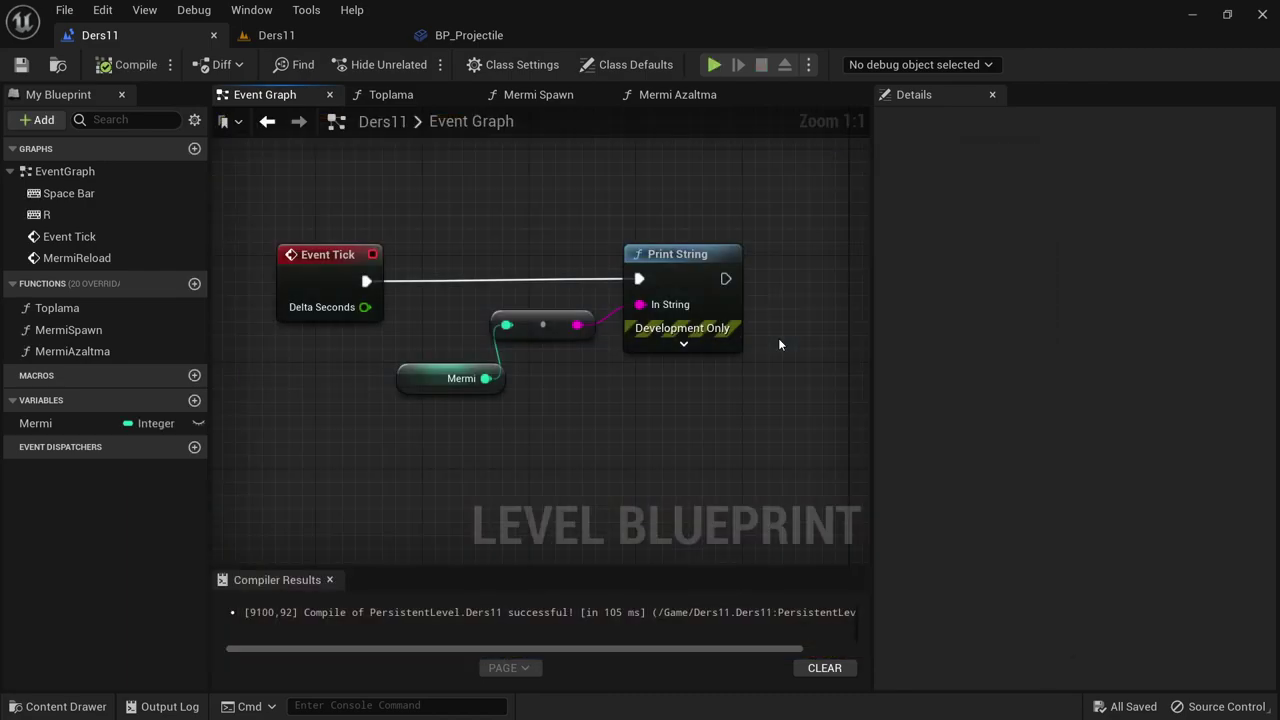
- Restart play, fire several shots, and press R to reload midway
{"action": "left_click", "coordinate": [714, 64]}
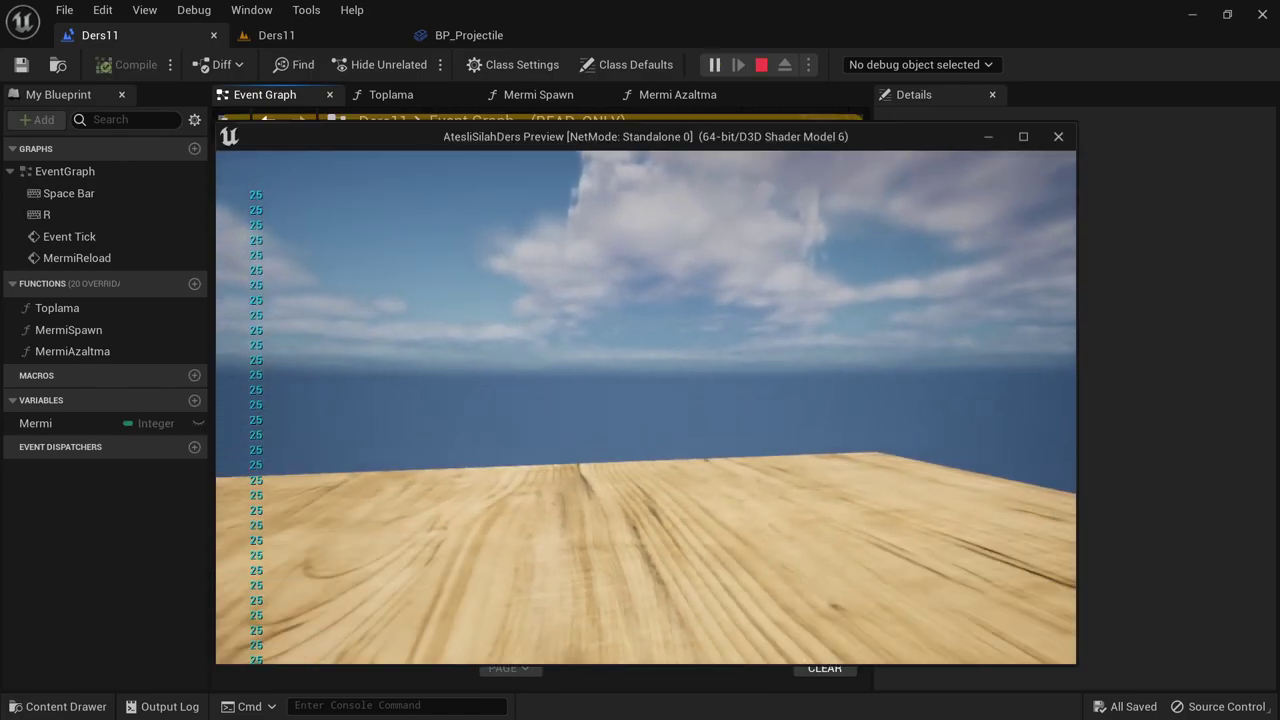
{"action": "key", "text": "space"}
{"action": "key", "text": "space"}
{"action": "key", "text": "space"}
{"action": "key", "text": "space"}
{"action": "key", "text": "space"}
{"action": "key", "text": "space"}
{"action": "key", "text": "space"}
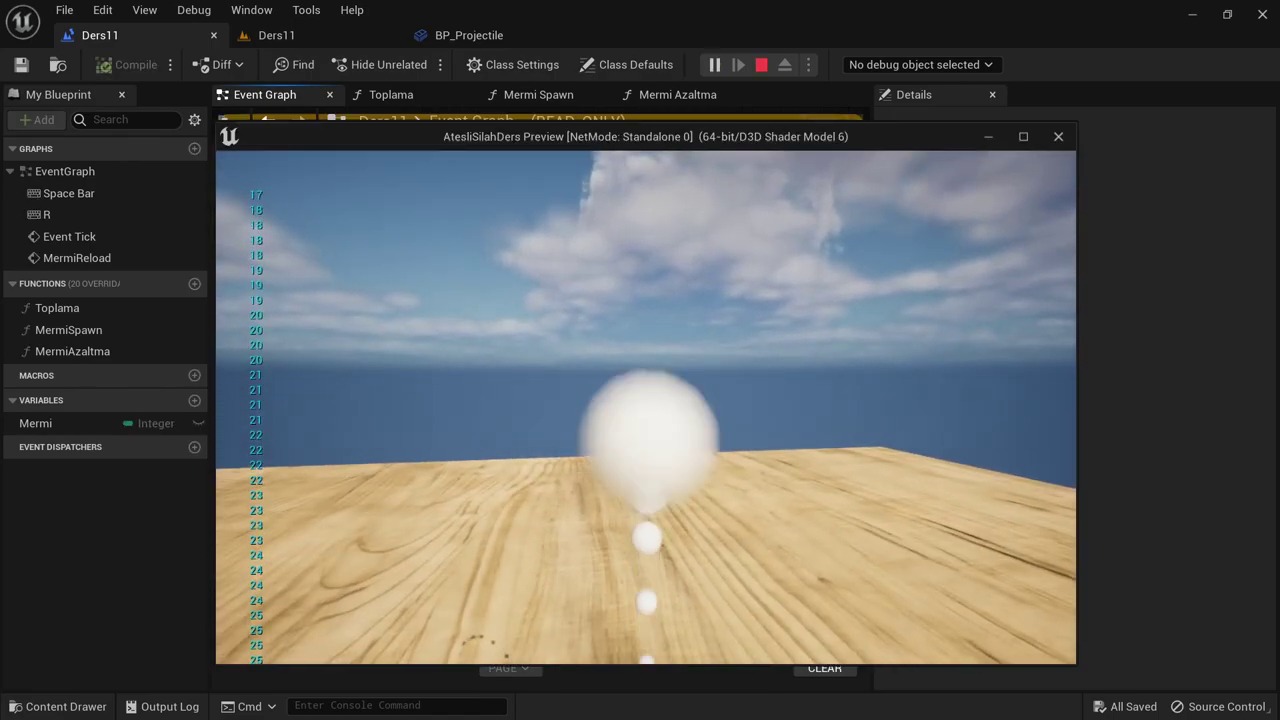
{"action": "key", "text": "space"}
{"action": "key", "text": "space"}
{"action": "key", "text": "space"}
{"action": "key", "text": "space"}
{"action": "key", "text": "space"}
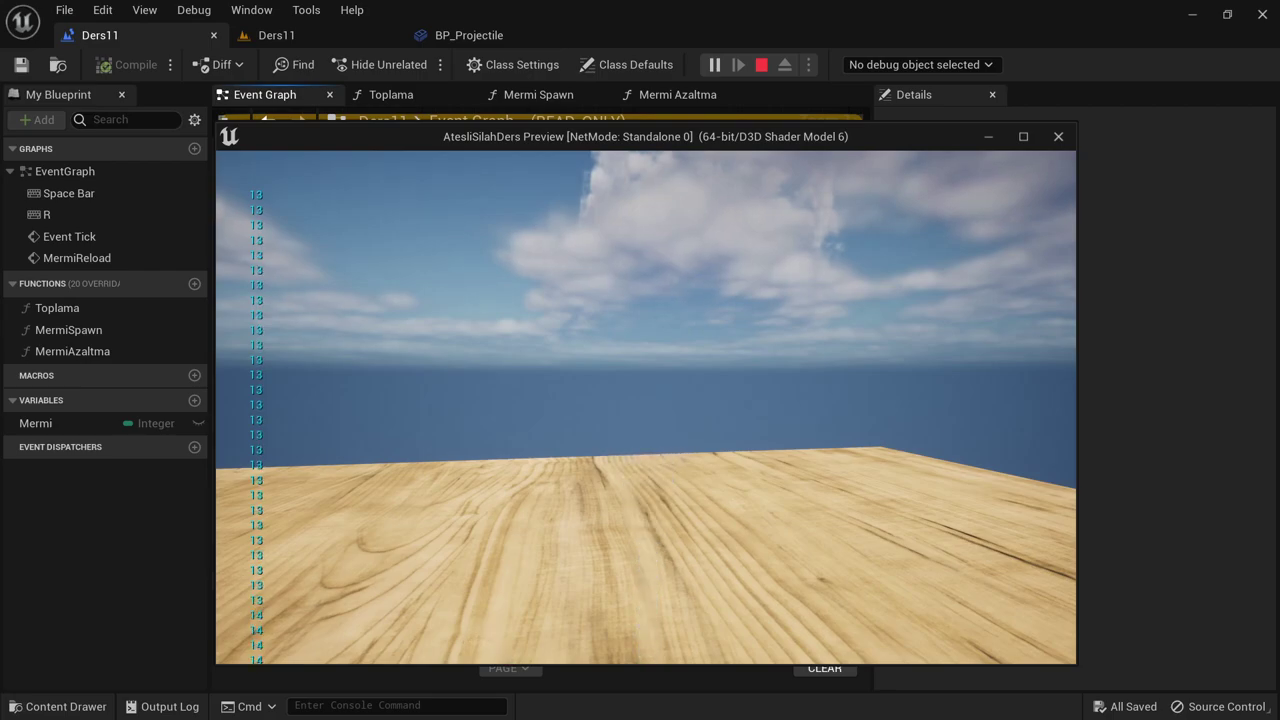
{"action": "key", "text": "space"}
{"action": "key", "text": "space"}
{"action": "key", "text": "space"}
{"action": "key", "text": "space"}
{"action": "key", "text": "space"}
{"action": "key", "text": "space"}
{"action": "key", "text": "r"}
{"action": "key", "text": "space"}
{"action": "key", "text": "space"}
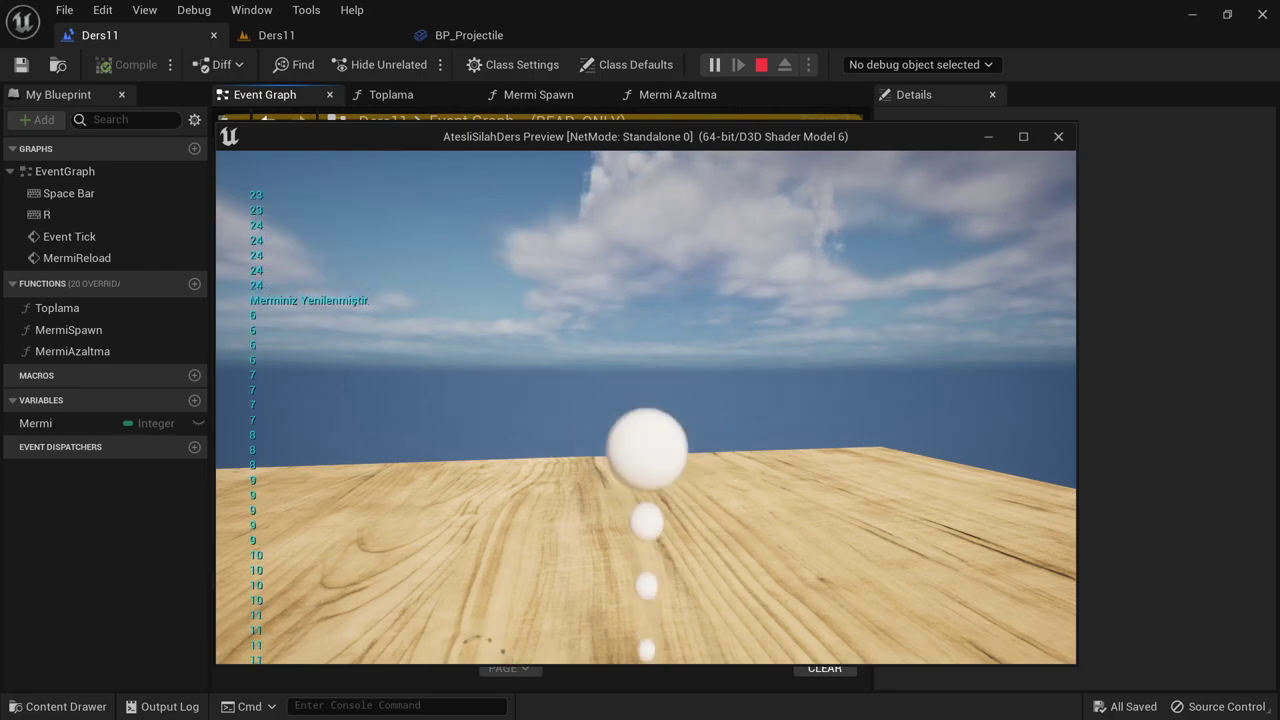
- Stop the play preview and return to the MermiReload area of the graph
{"action": "key", "text": "Escape"}
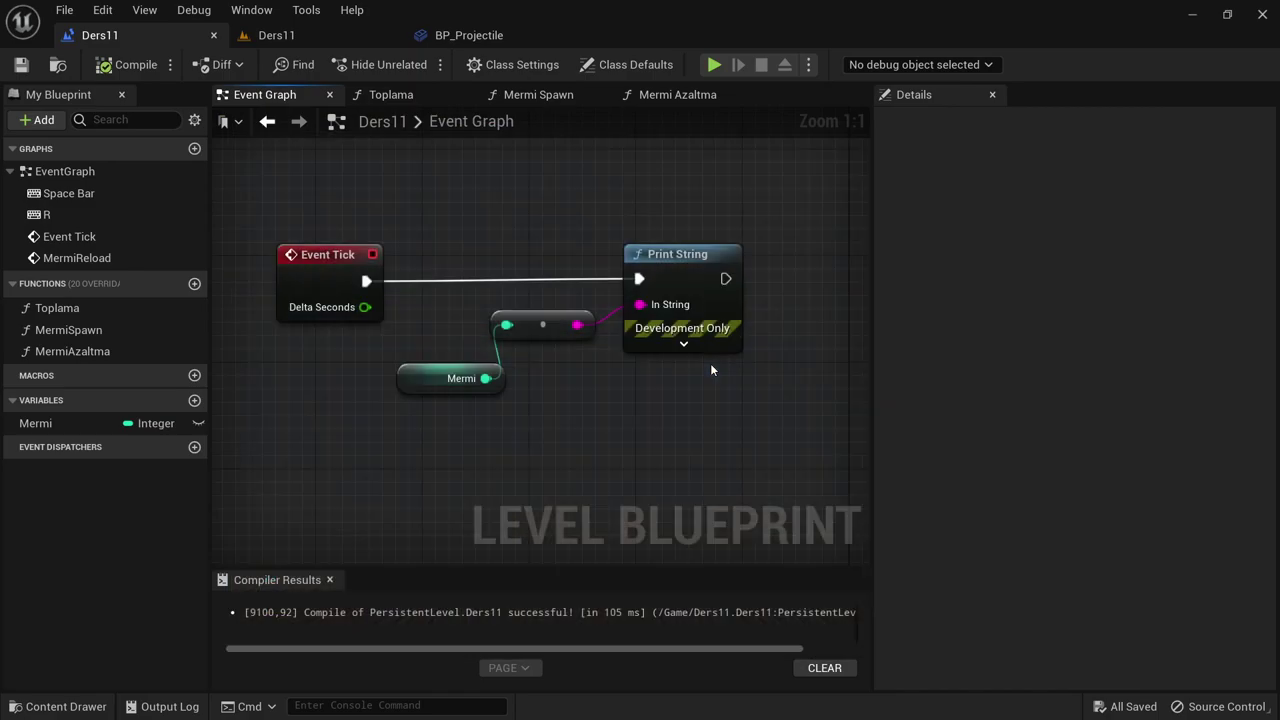
{"action": "scroll", "coordinate": [528, 302], "scroll_direction": "down", "scroll_amount": 2}
{"action": "scroll", "coordinate": [570, 420], "scroll_direction": "down", "scroll_amount": 2}
{"action": "mouse_move", "coordinate": [573, 428]}
{"action": "right_mouse_down"}
{"action": "mouse_move", "coordinate": [583, 396]}
{"action": "mouse_move", "coordinate": [506, 269]}
{"action": "right_mouse_up"}
{"action": "scroll", "coordinate": [583, 396], "scroll_direction": "up", "scroll_amount": 1}
{"action": "scroll", "coordinate": [583, 396], "scroll_direction": "up", "scroll_amount": 1}
{"action": "scroll", "coordinate": [480, 334], "scroll_direction": "down", "scroll_amount": 2}
{"action": "scroll", "coordinate": [480, 334], "scroll_direction": "down", "scroll_amount": 2}
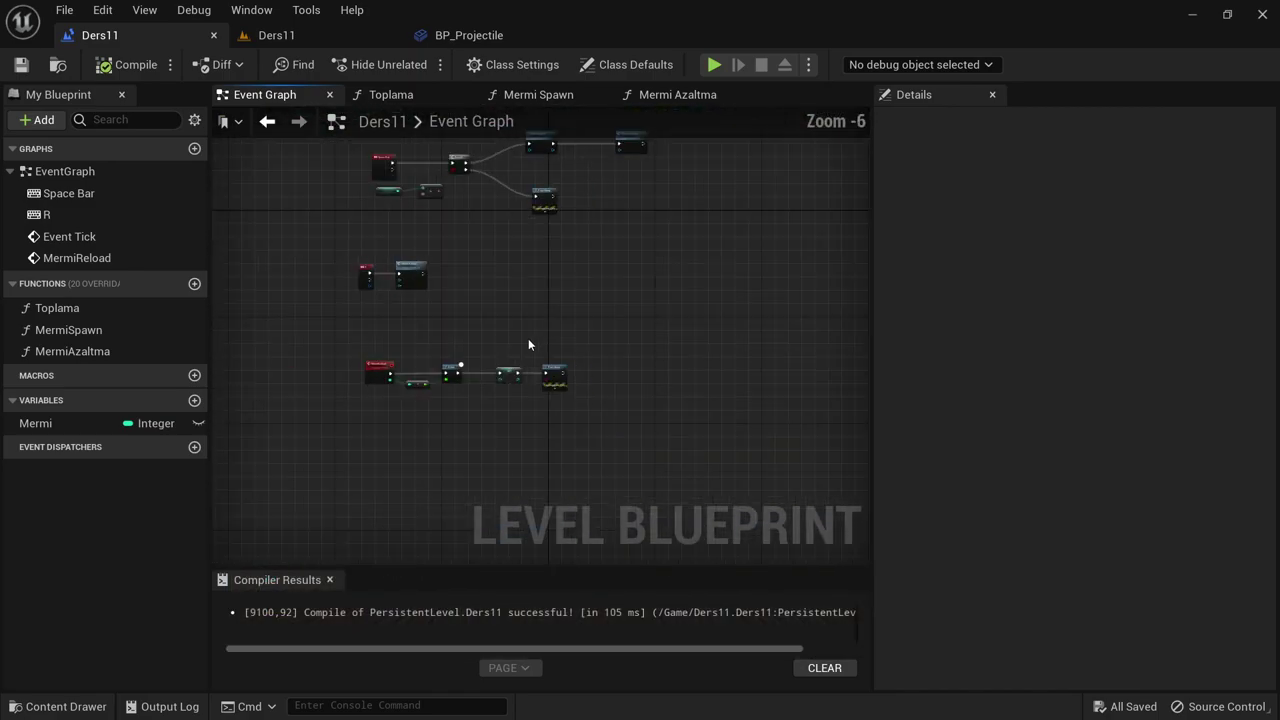
{"action": "scroll", "coordinate": [528, 338], "scroll_direction": "up", "scroll_amount": 4}
{"action": "scroll", "coordinate": [322, 279], "scroll_direction": "up", "scroll_amount": 2}
- Shift MermiReload left and the reroute node down, then add a new variable
{"action": "right_click_drag", "start_coordinate": [322, 279], "coordinate": [370, 271]}
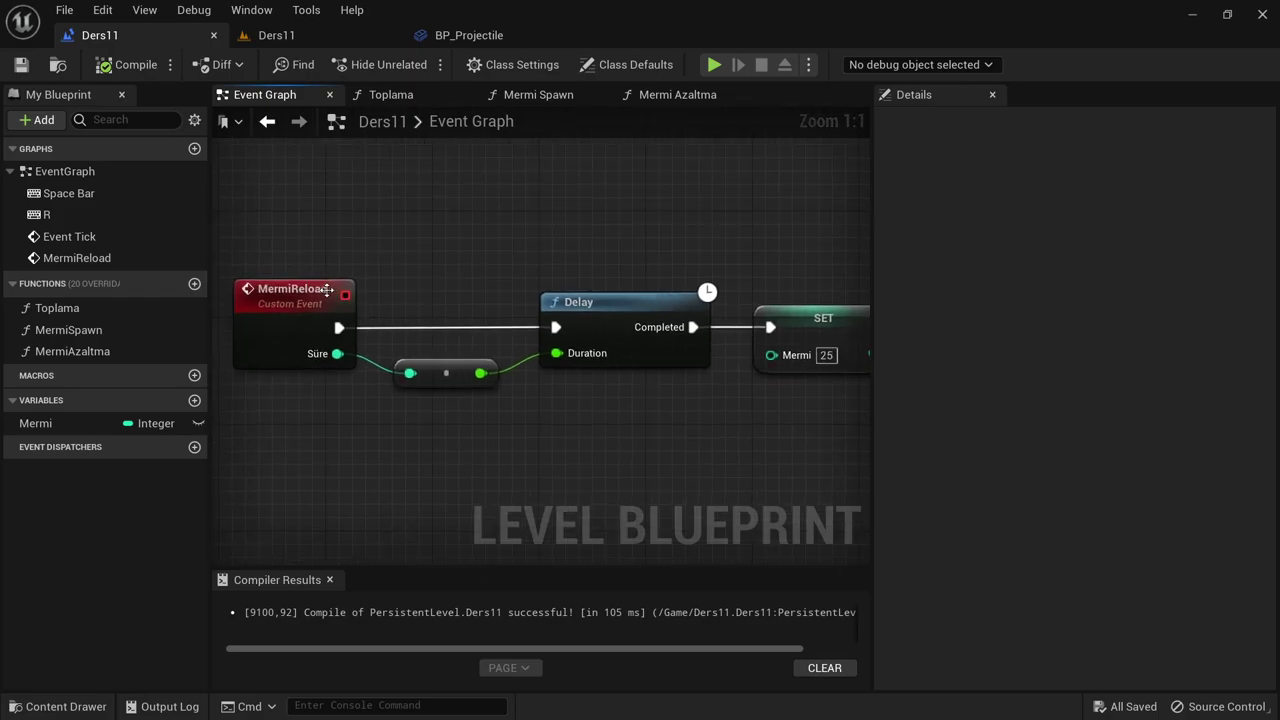
{"action": "left_click_drag", "start_coordinate": [331, 289], "coordinate": [232, 289]}
{"action": "left_click", "coordinate": [377, 290]}
{"action": "right_click_drag", "start_coordinate": [354, 290], "coordinate": [444, 277]}
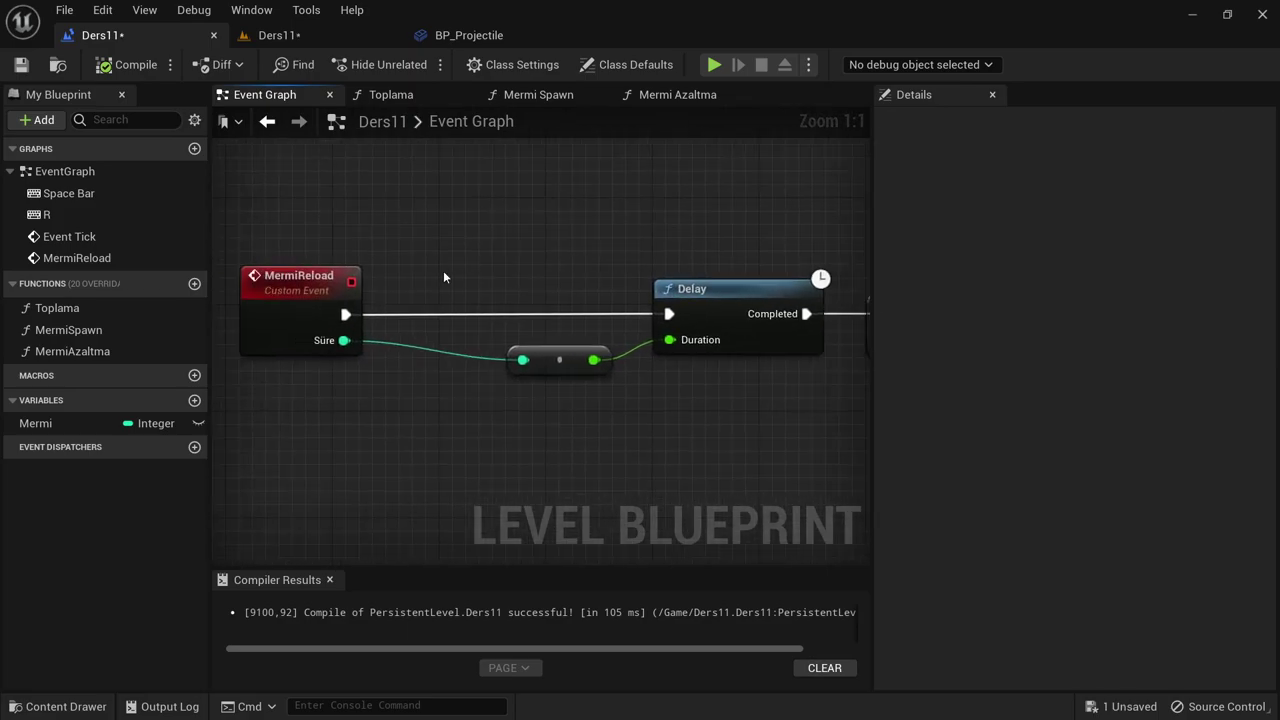
{"action": "left_click_drag", "start_coordinate": [565, 366], "coordinate": [538, 392]}
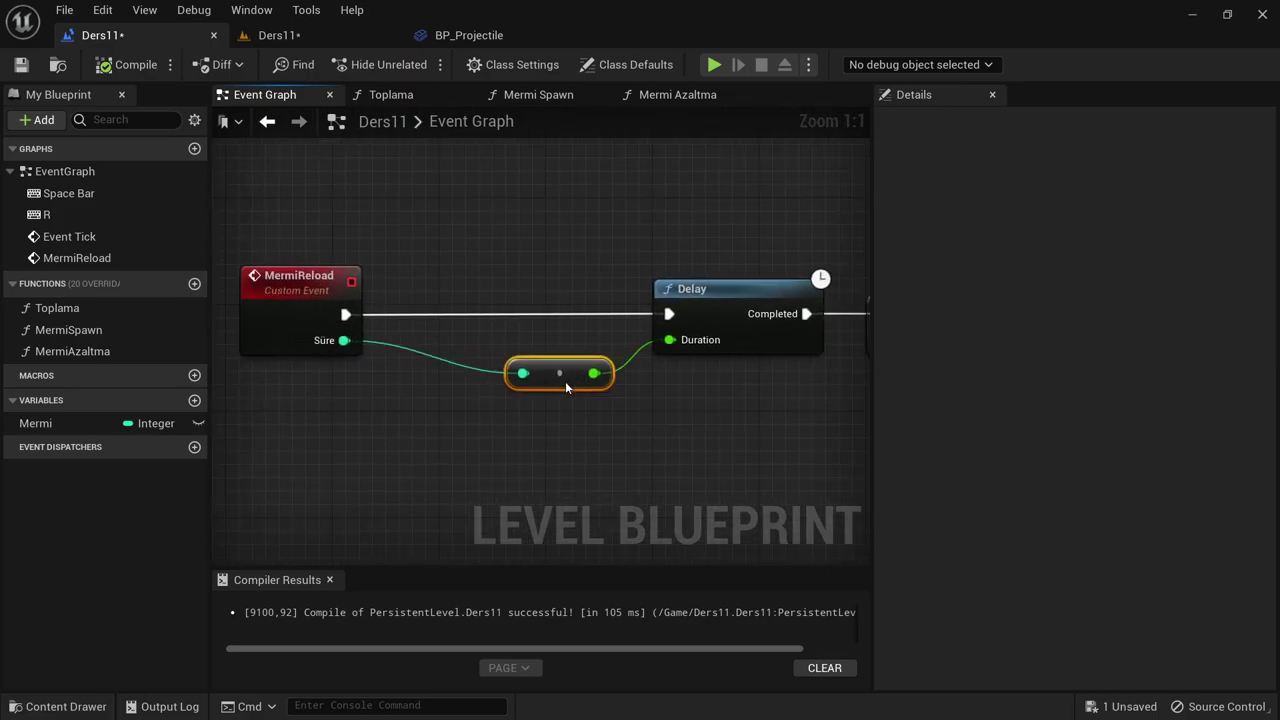
{"action": "left_click", "coordinate": [195, 401]}
{"action": "type", "text": "Reloading?"}
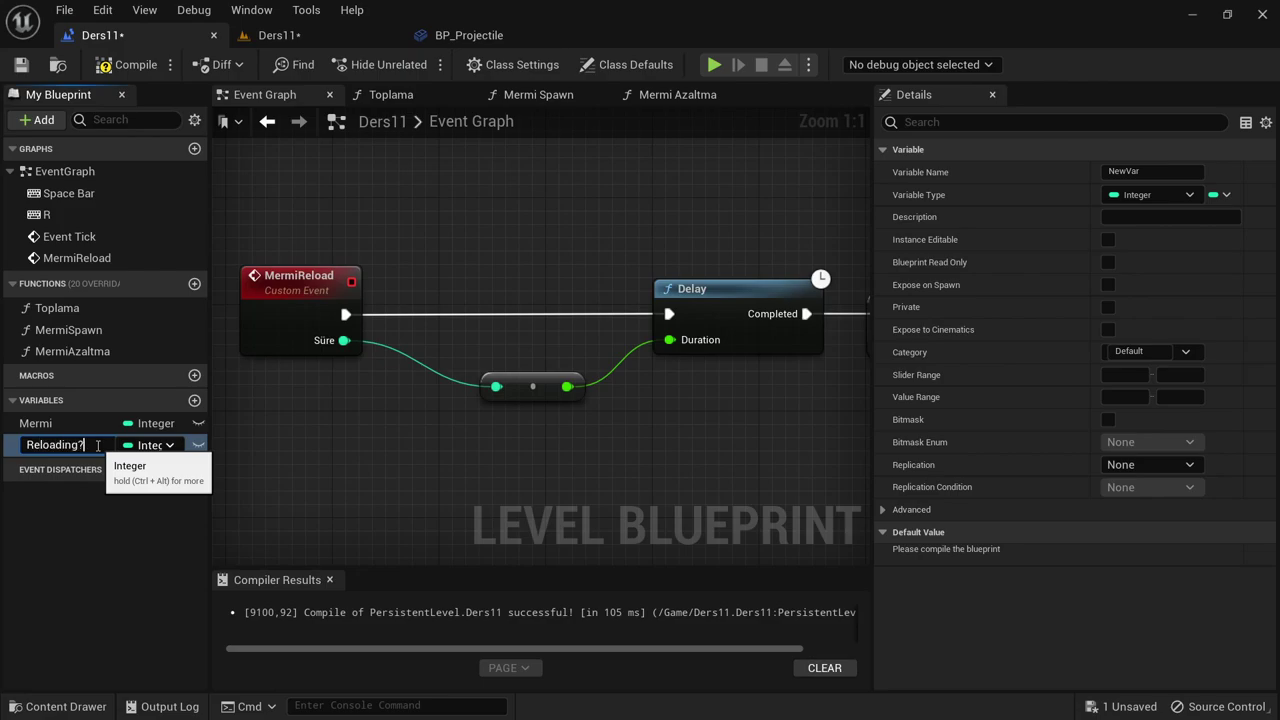
- Confirm the Reloading? variable name, then compile and save
{"action": "key", "text": "Return"}
{"action": "left_click", "coordinate": [128, 66]}
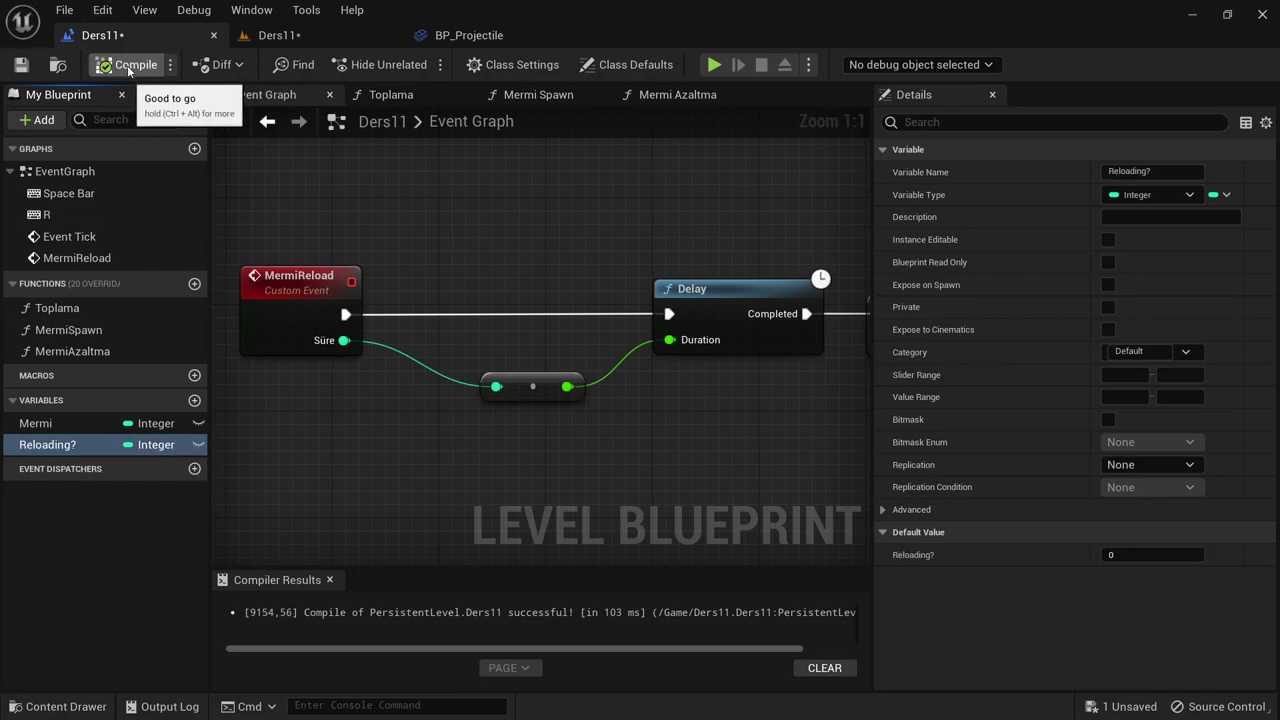
{"action": "key", "text": "ctrl+s"}
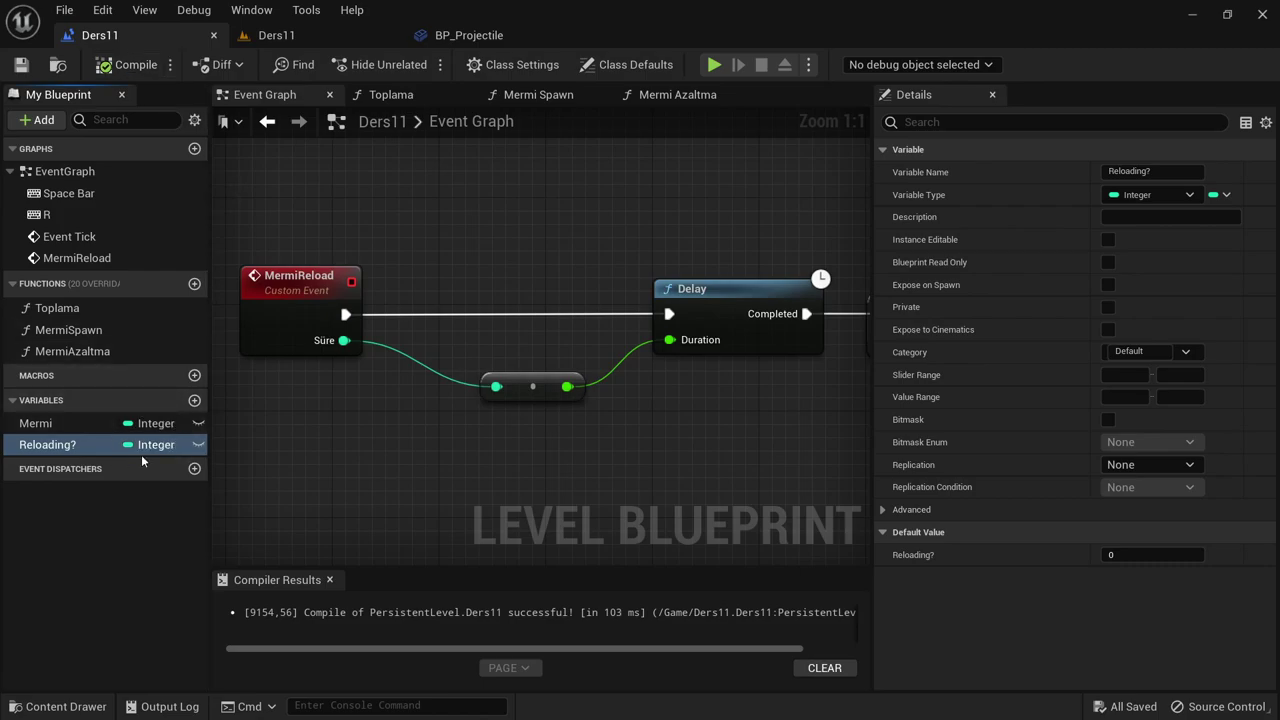
- Change Reloading? to Boolean with default value False and recompile
{"action": "left_click", "coordinate": [145, 444]}
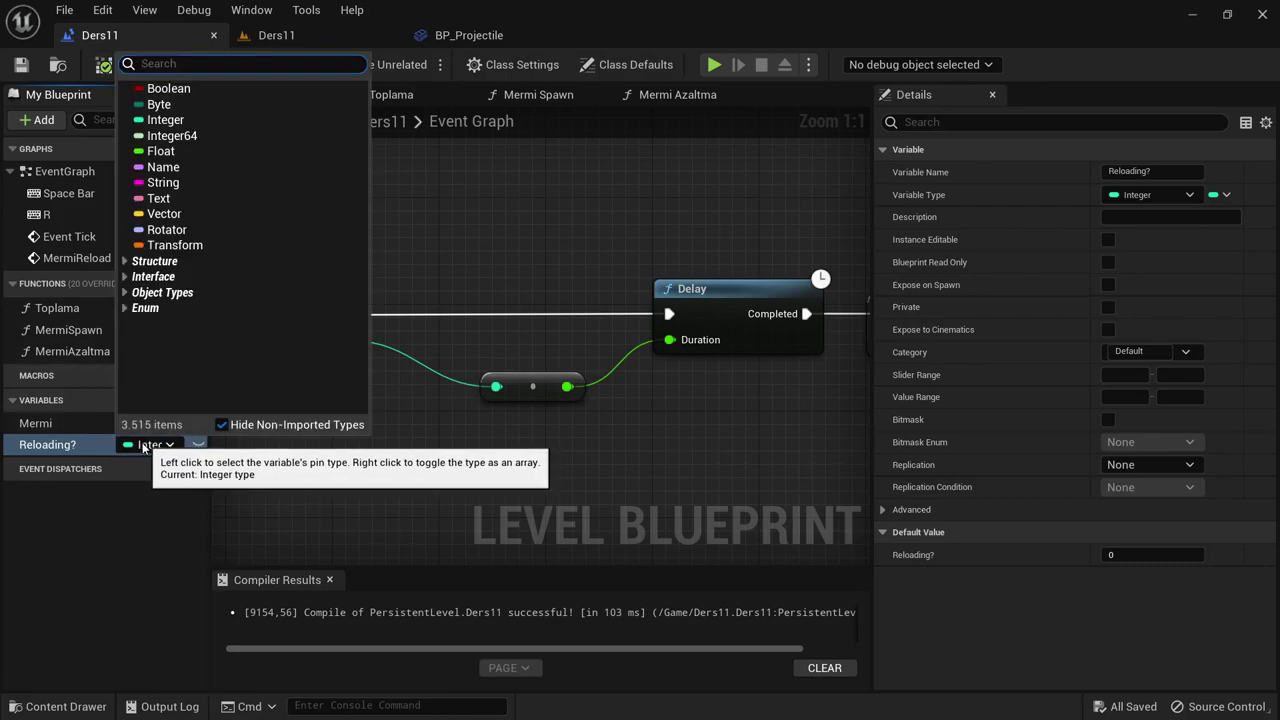
{"action": "left_click", "coordinate": [165, 88]}
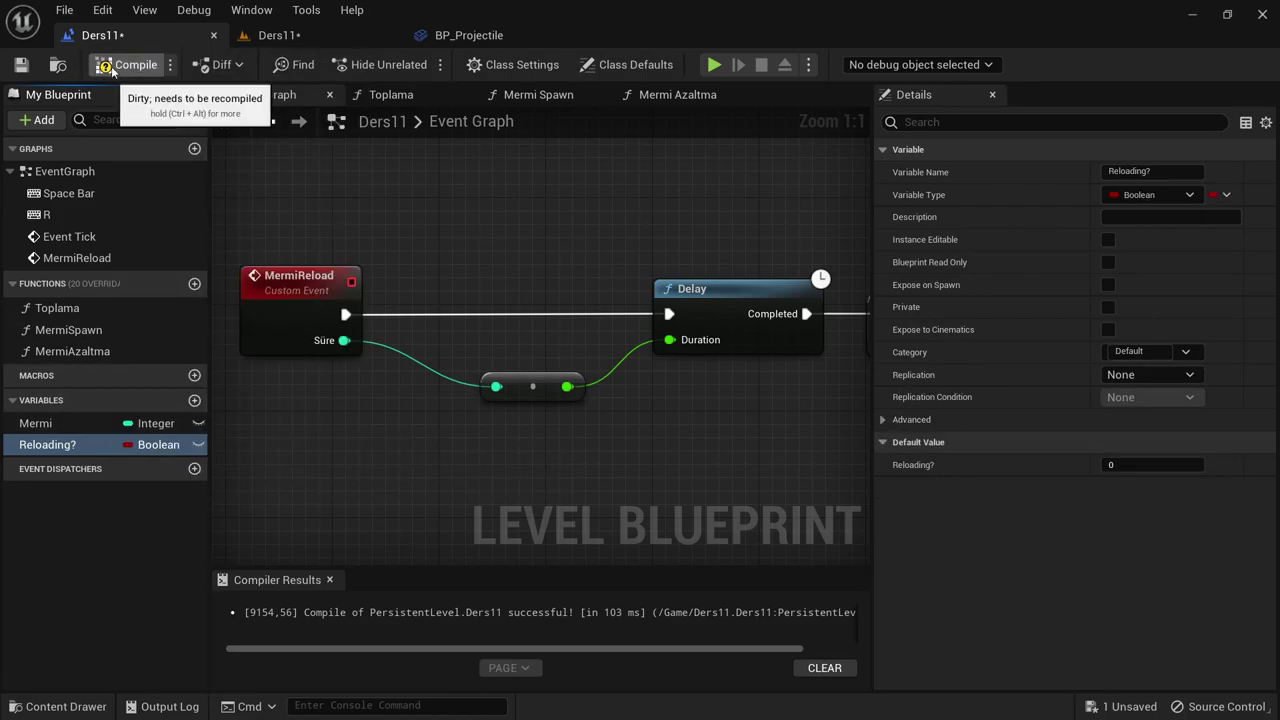
{"action": "left_click", "coordinate": [112, 67]}
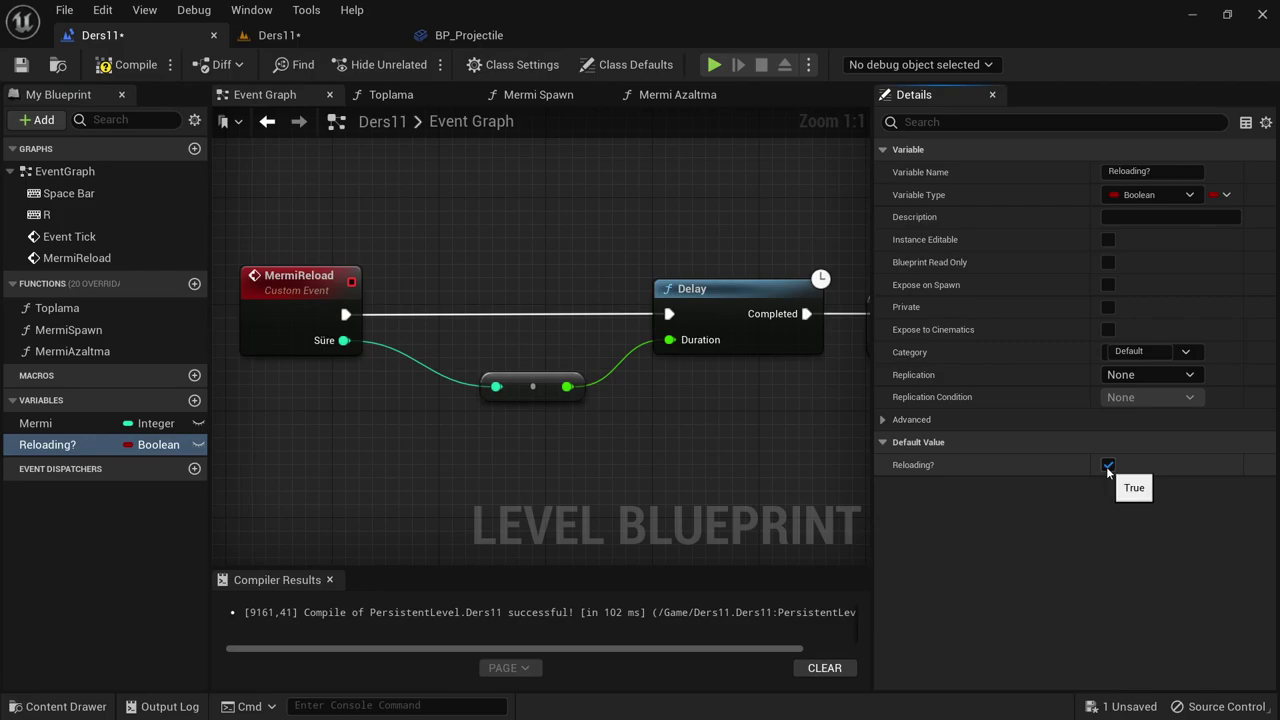
{"action": "left_click", "coordinate": [1108, 466]}
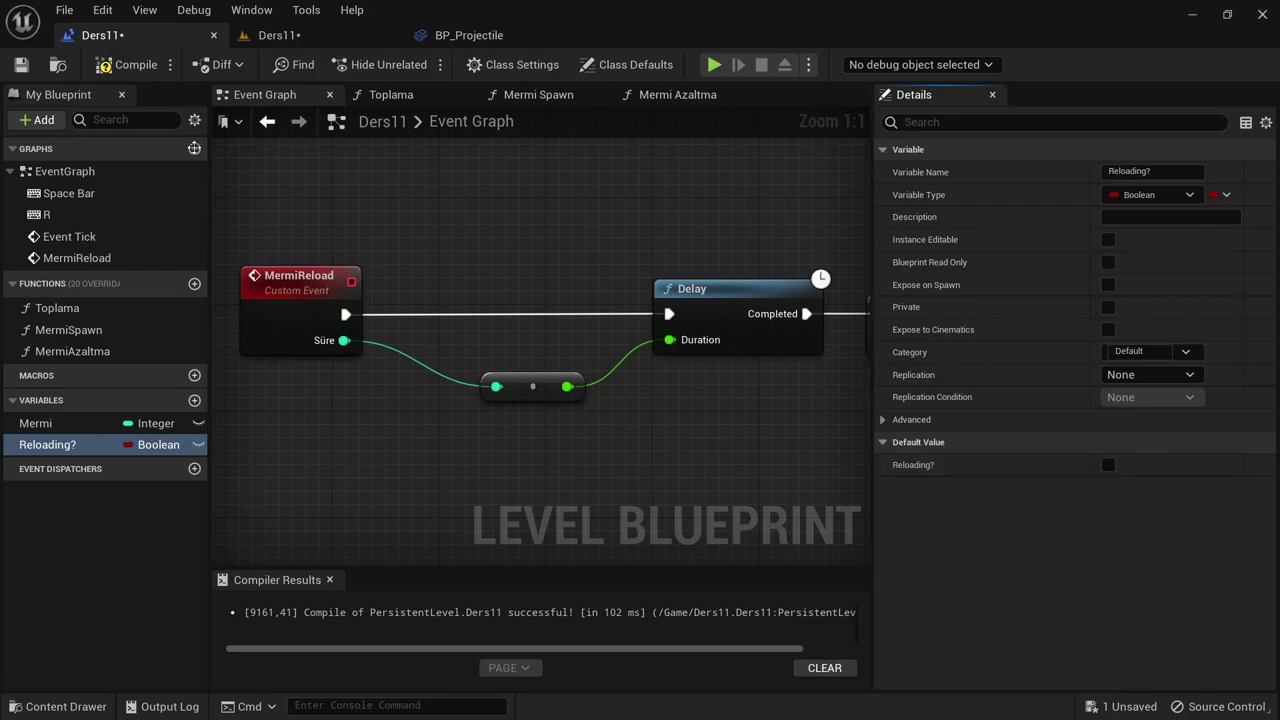
{"action": "left_click", "coordinate": [100, 74]}
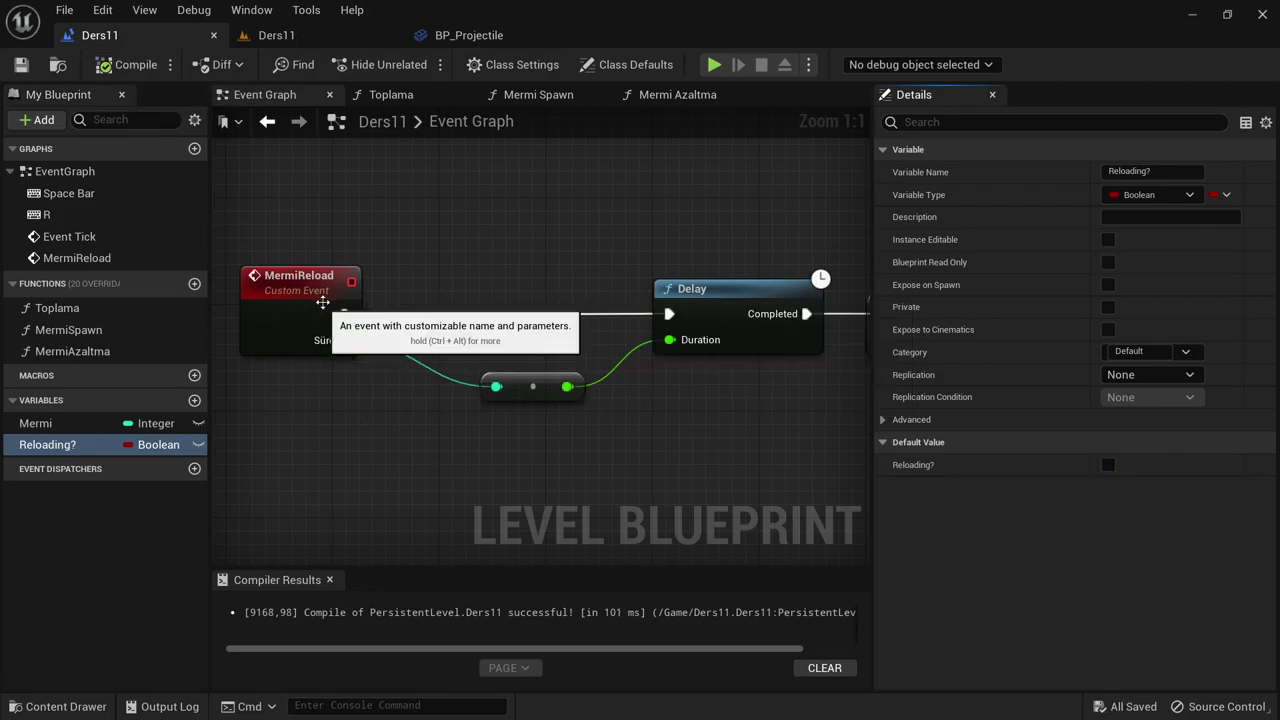
- Insert a SET Reloading? node, ticked true, between MermiReload and the Delay
{"action": "left_click_drag", "start_coordinate": [110, 445], "coordinate": [90, 430]}
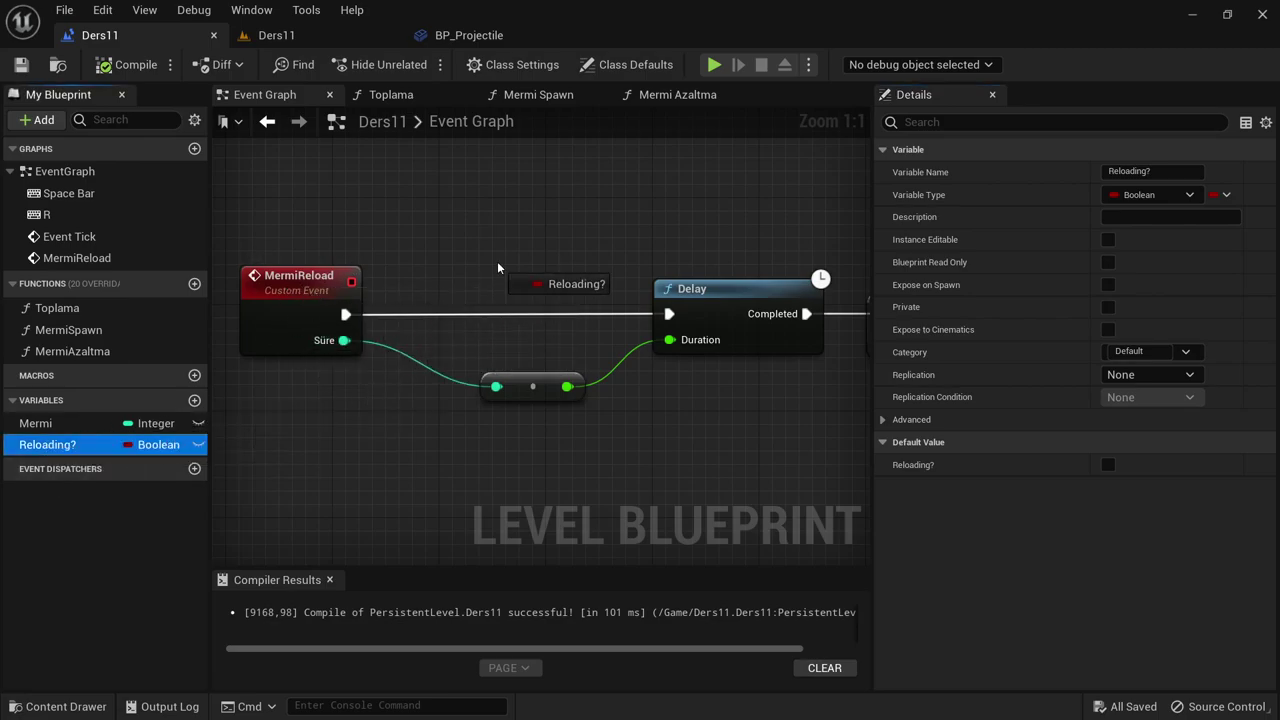
{"action": "left_click_drag", "start_coordinate": [90, 430], "coordinate": [484, 248]}
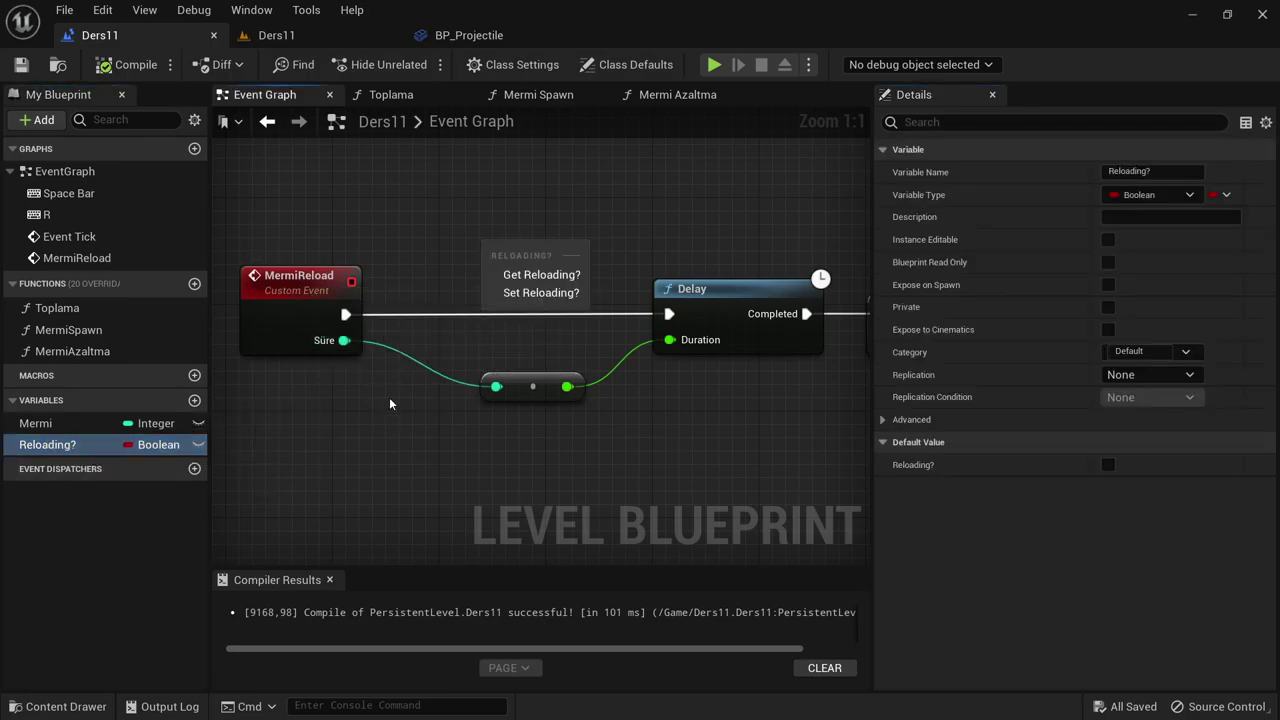
{"action": "left_click", "coordinate": [513, 300]}
{"action": "left_click_drag", "start_coordinate": [515, 305], "coordinate": [488, 345]}
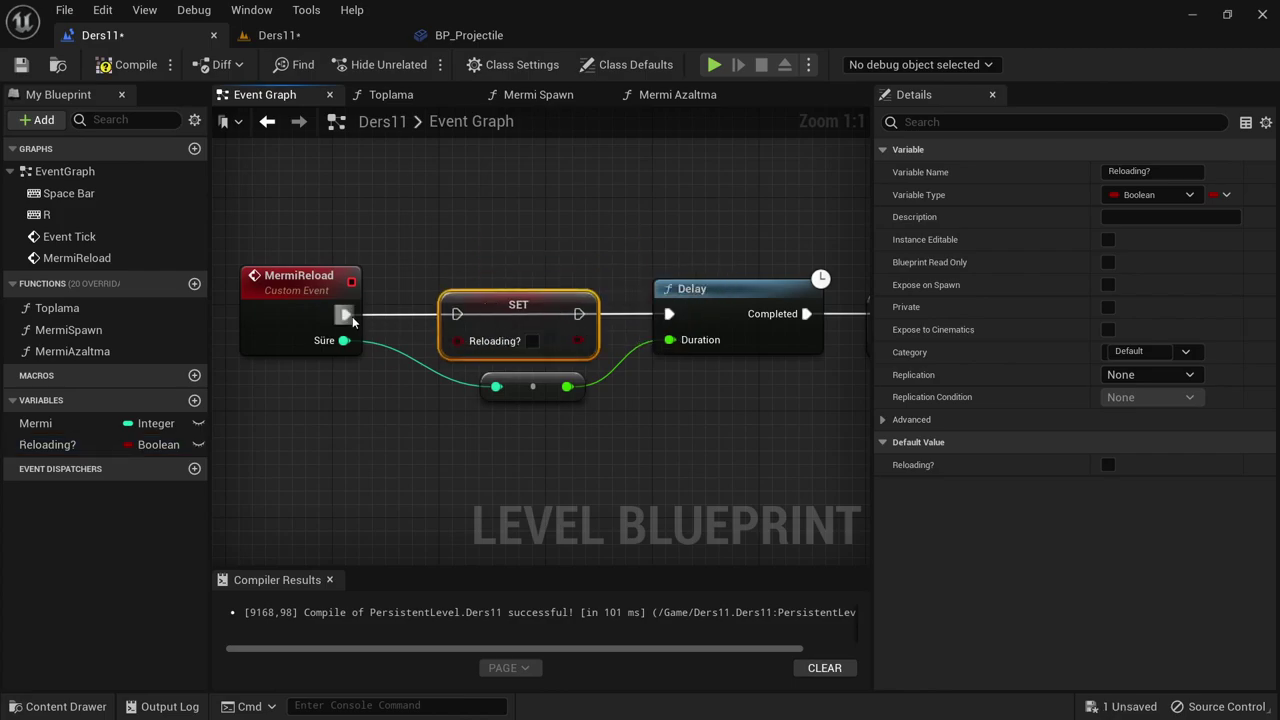
{"action": "left_click_drag", "start_coordinate": [345, 315], "coordinate": [456, 314]}
{"action": "left_click", "coordinate": [532, 341]}
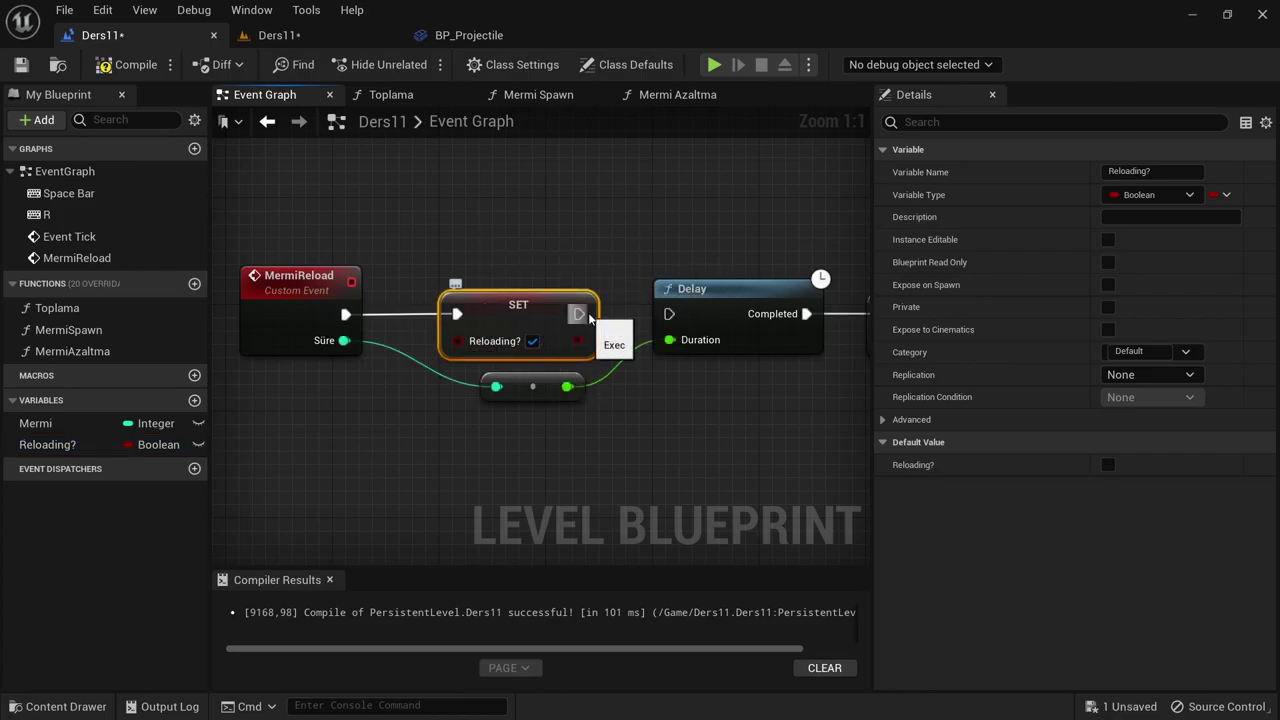
{"action": "left_click_drag", "start_coordinate": [579, 314], "coordinate": [669, 314]}
{"action": "left_click_drag", "start_coordinate": [532, 386], "coordinate": [532, 427]}
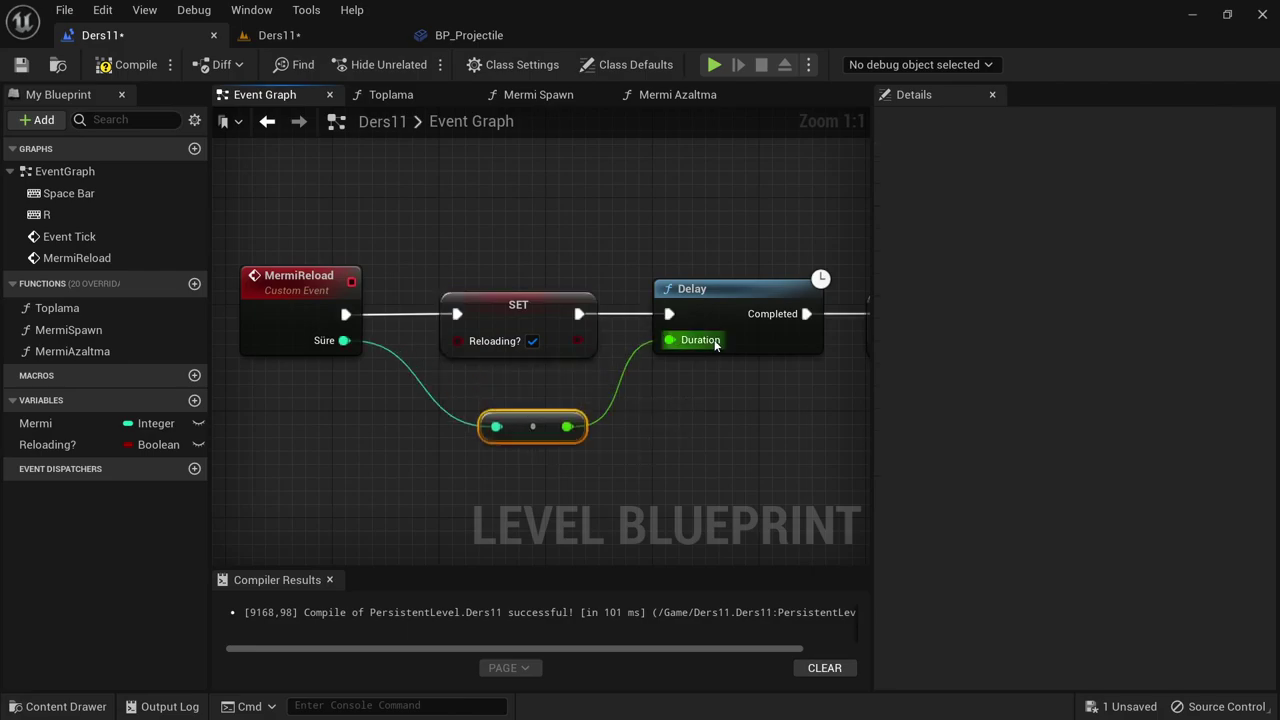
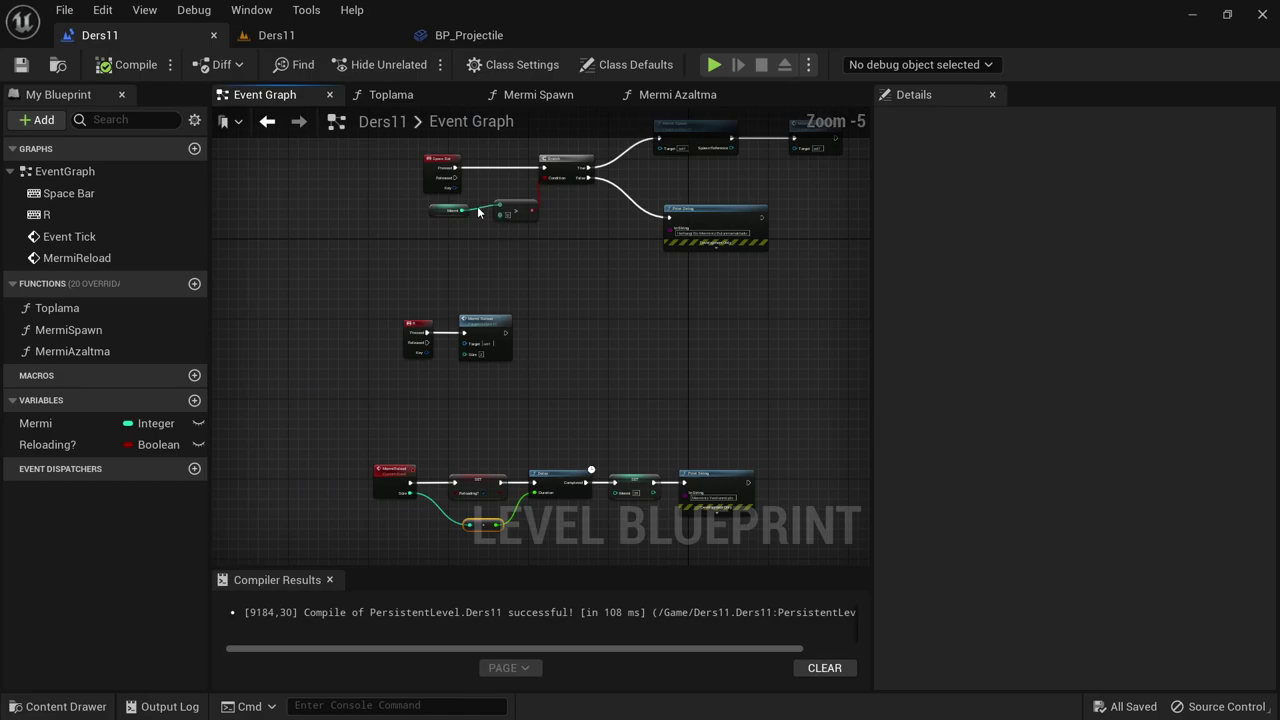
{"action": "scroll", "coordinate": [478, 212], "scroll_direction": "down", "scroll_amount": 1}
- Move the Space Bar event node further left in the Event Graph
{"action": "scroll", "coordinate": [440, 260], "scroll_direction": "up", "scroll_amount": 7}
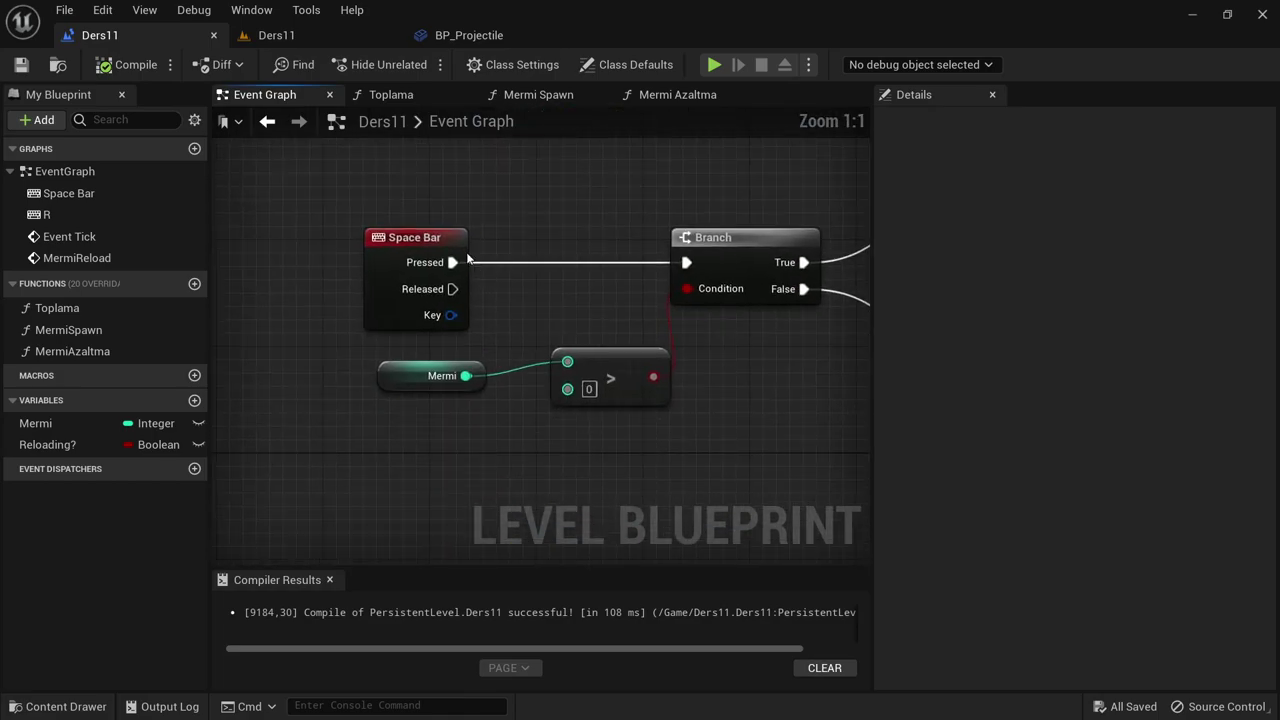
{"action": "left_click_drag", "start_coordinate": [470, 240], "coordinate": [226, 250]}
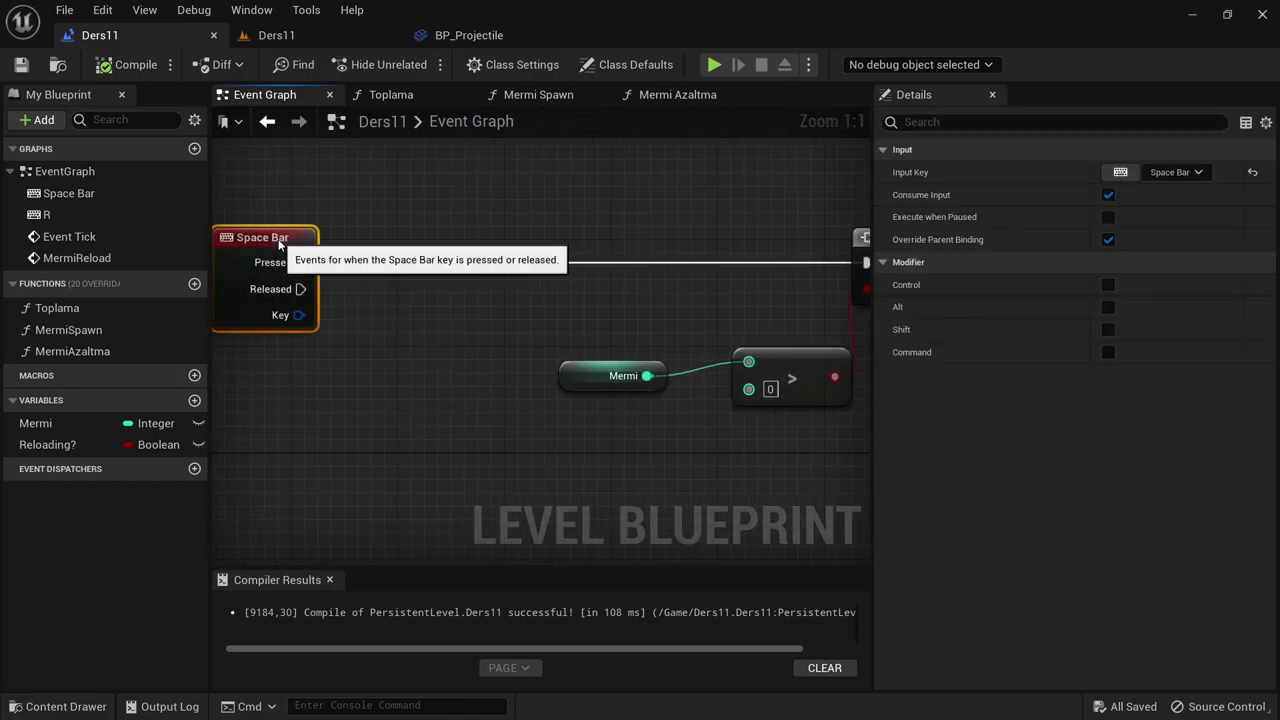
{"action": "scroll", "coordinate": [440, 257], "scroll_direction": "down", "scroll_amount": 3}
{"action": "scroll", "coordinate": [578, 291], "scroll_direction": "down", "scroll_amount": 1}
{"action": "right_click_drag", "start_coordinate": [866, 400], "coordinate": [748, 384]}
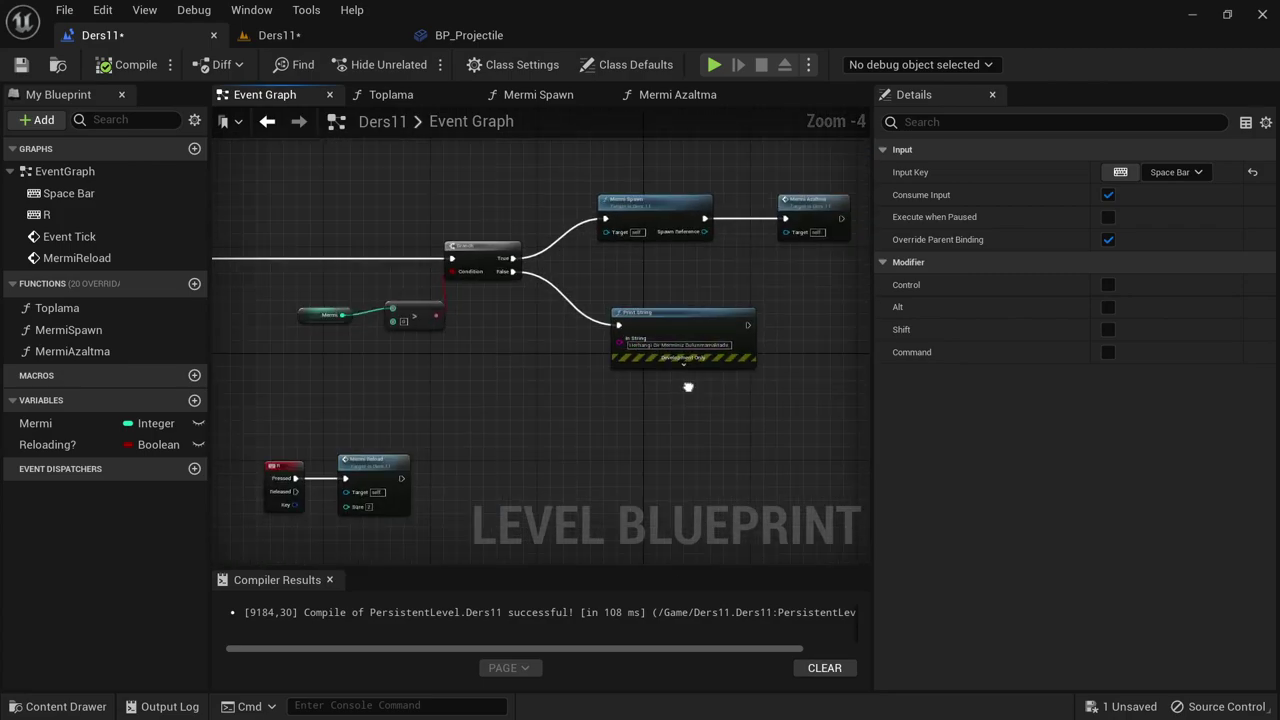
{"action": "double_click", "coordinate": [68, 193]}
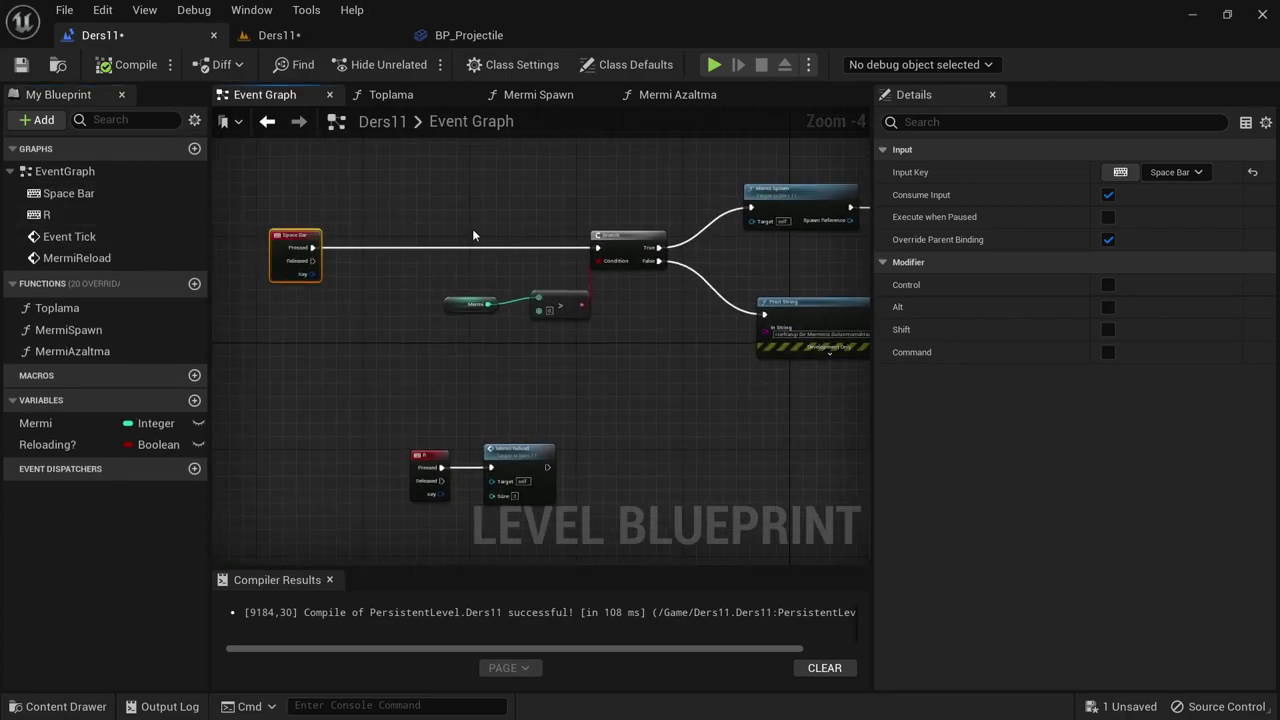
{"action": "scroll", "coordinate": [431, 278], "scroll_direction": "up", "scroll_amount": 1}
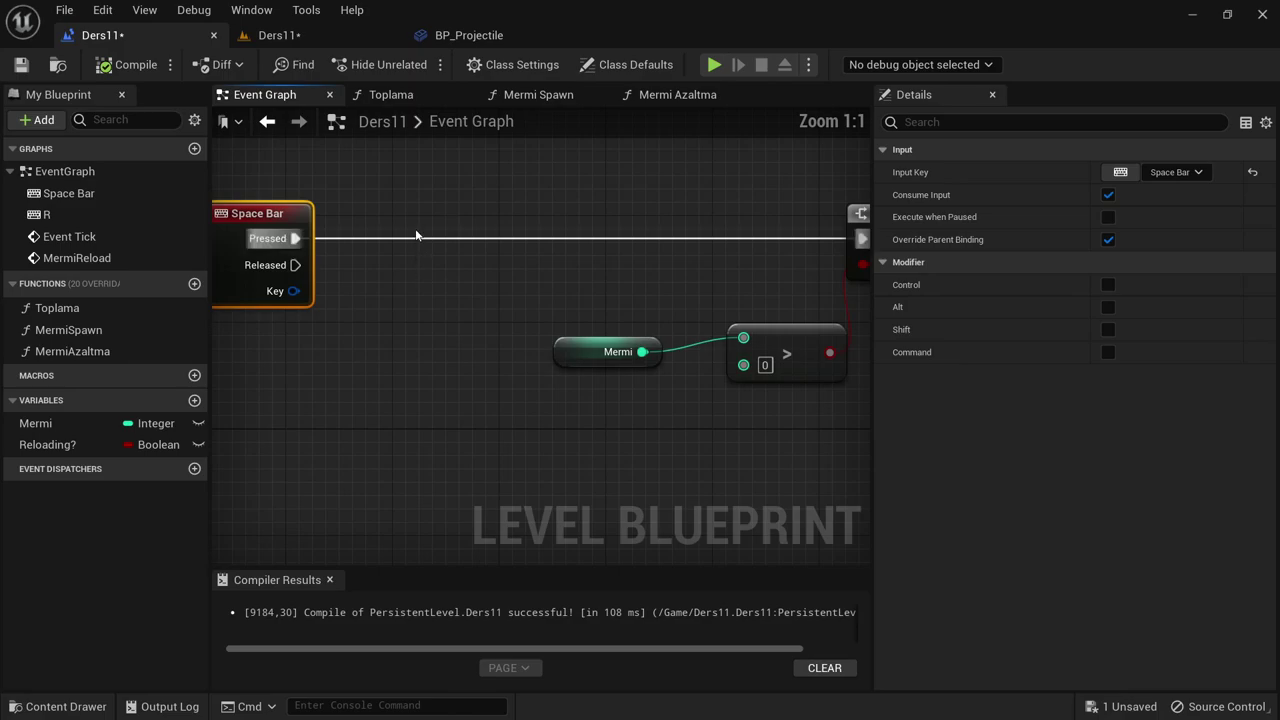
{"action": "scroll", "coordinate": [729, 330], "scroll_direction": "down", "scroll_amount": 1}
{"action": "scroll", "coordinate": [762, 424], "scroll_direction": "up", "scroll_amount": 1}
- Select the Mermi, > and ammo-check Branch nodes together and reposition them to widen the gap
{"action": "left_click_drag", "start_coordinate": [750, 402], "coordinate": [413, 162]}
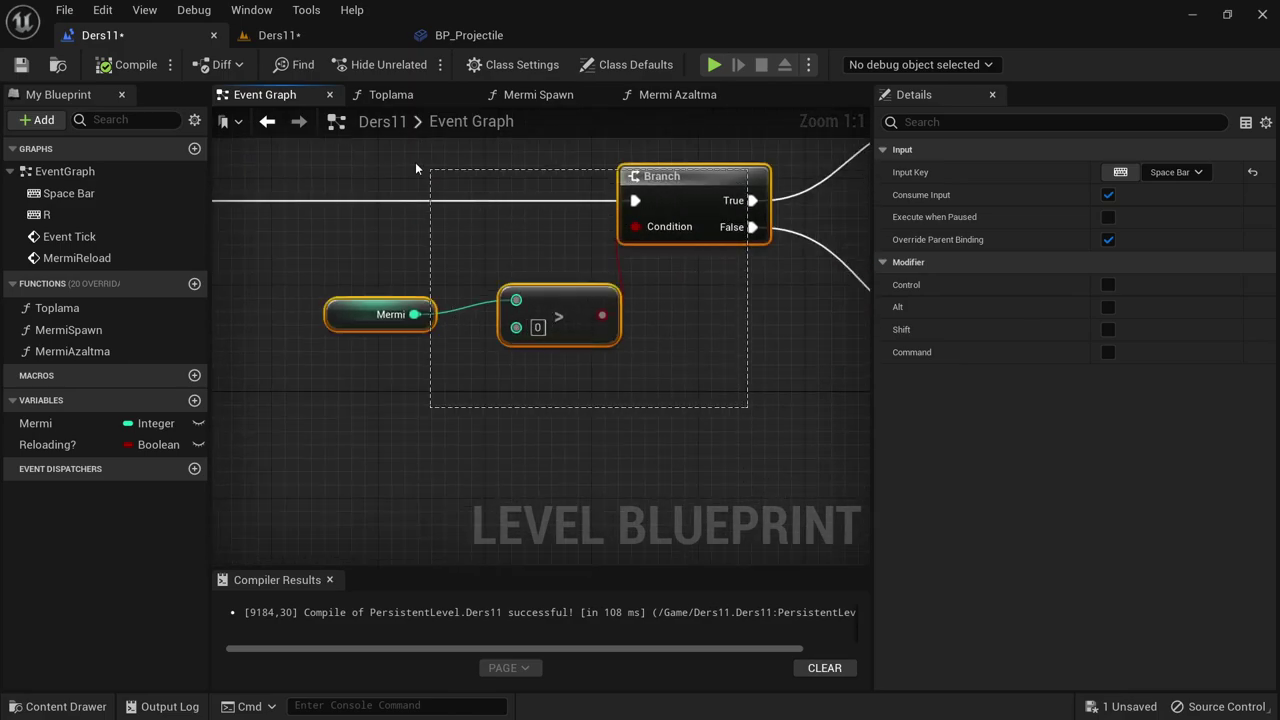
{"action": "right_click_drag", "start_coordinate": [326, 209], "coordinate": [527, 342]}
{"action": "left_click", "coordinate": [522, 343]}
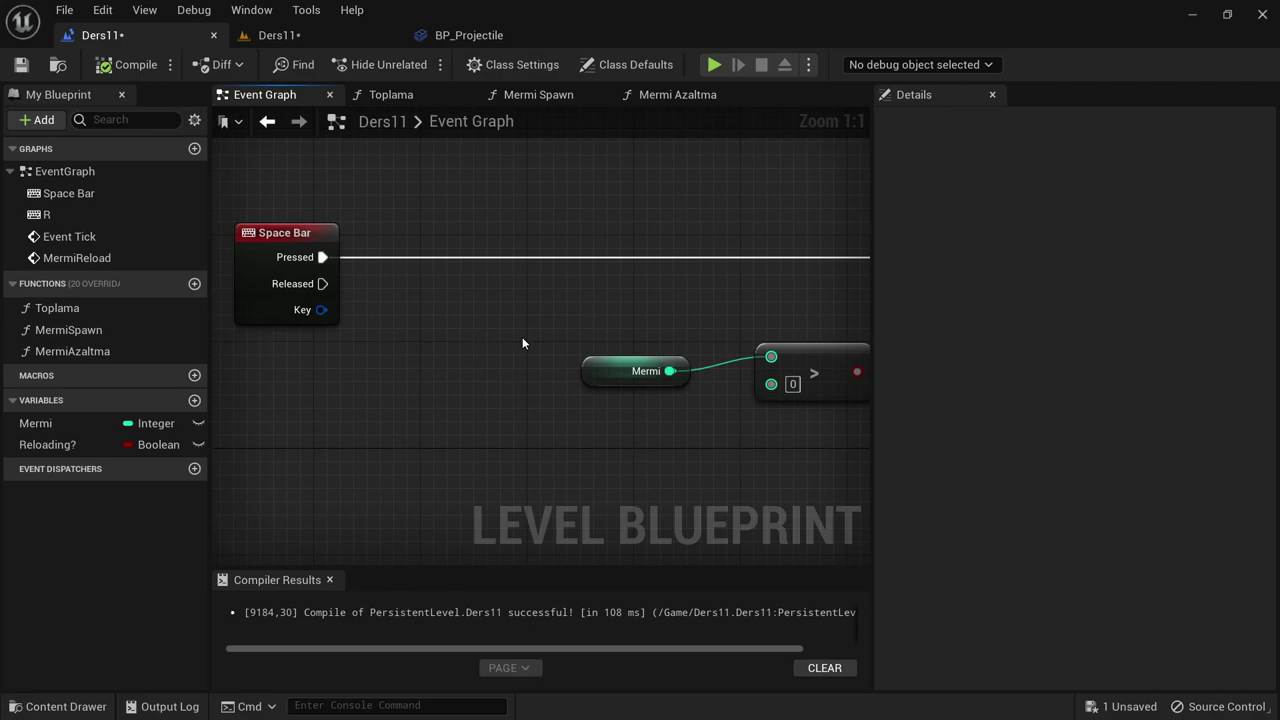
{"action": "right_click_drag", "start_coordinate": [522, 343], "coordinate": [469, 278]}
{"action": "left_click_drag", "start_coordinate": [736, 384], "coordinate": [416, 176]}
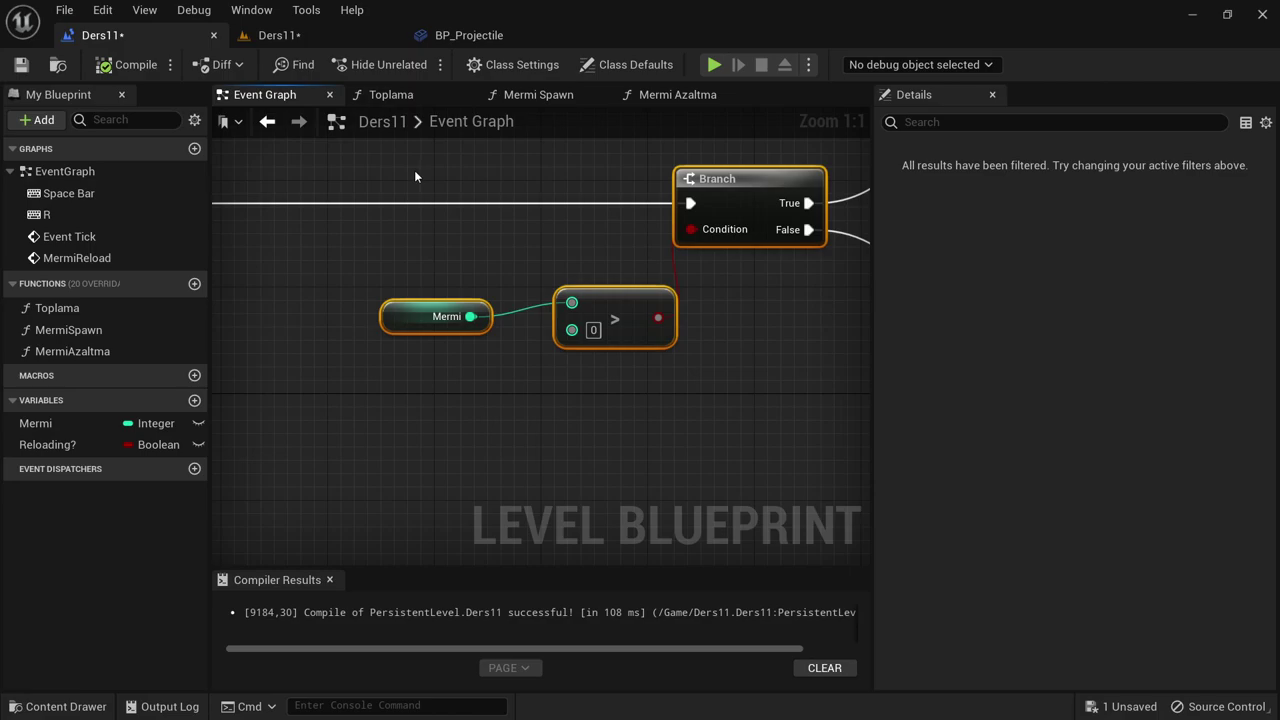
{"action": "left_click_drag", "start_coordinate": [669, 406], "coordinate": [684, 189]}
{"action": "left_click", "coordinate": [684, 189]}
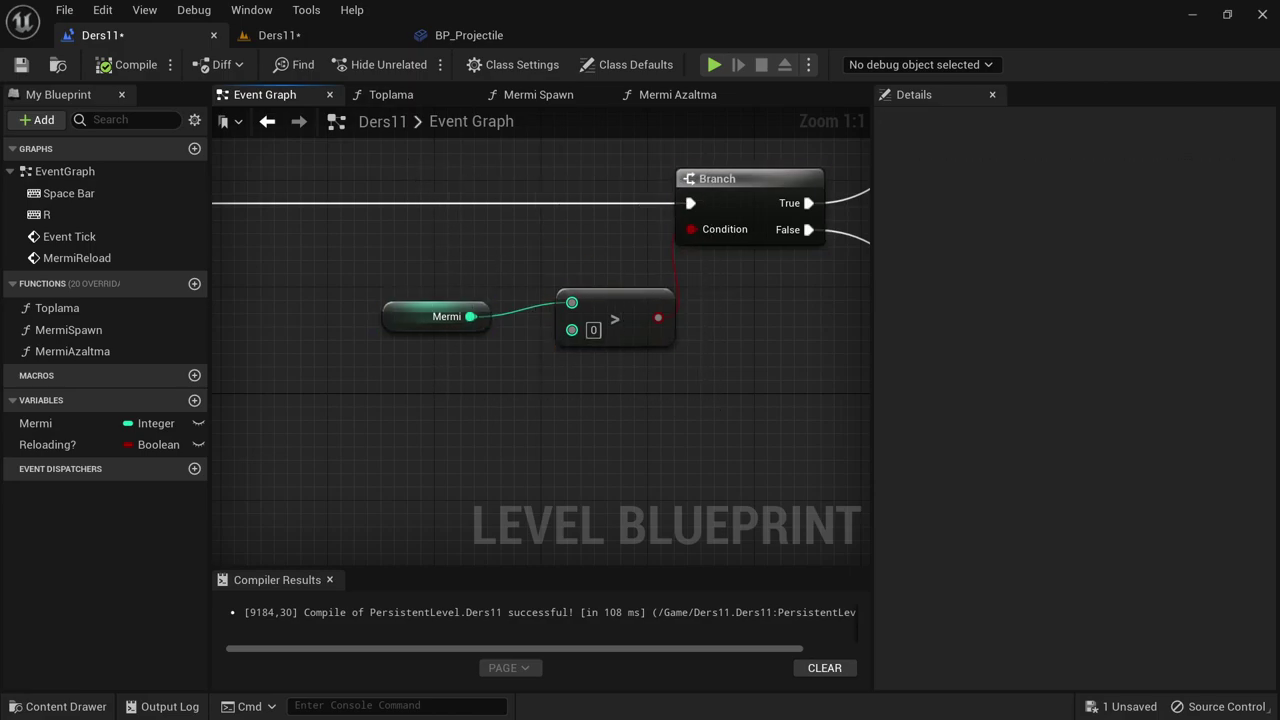
{"action": "right_click_drag", "start_coordinate": [684, 189], "coordinate": [541, 231]}
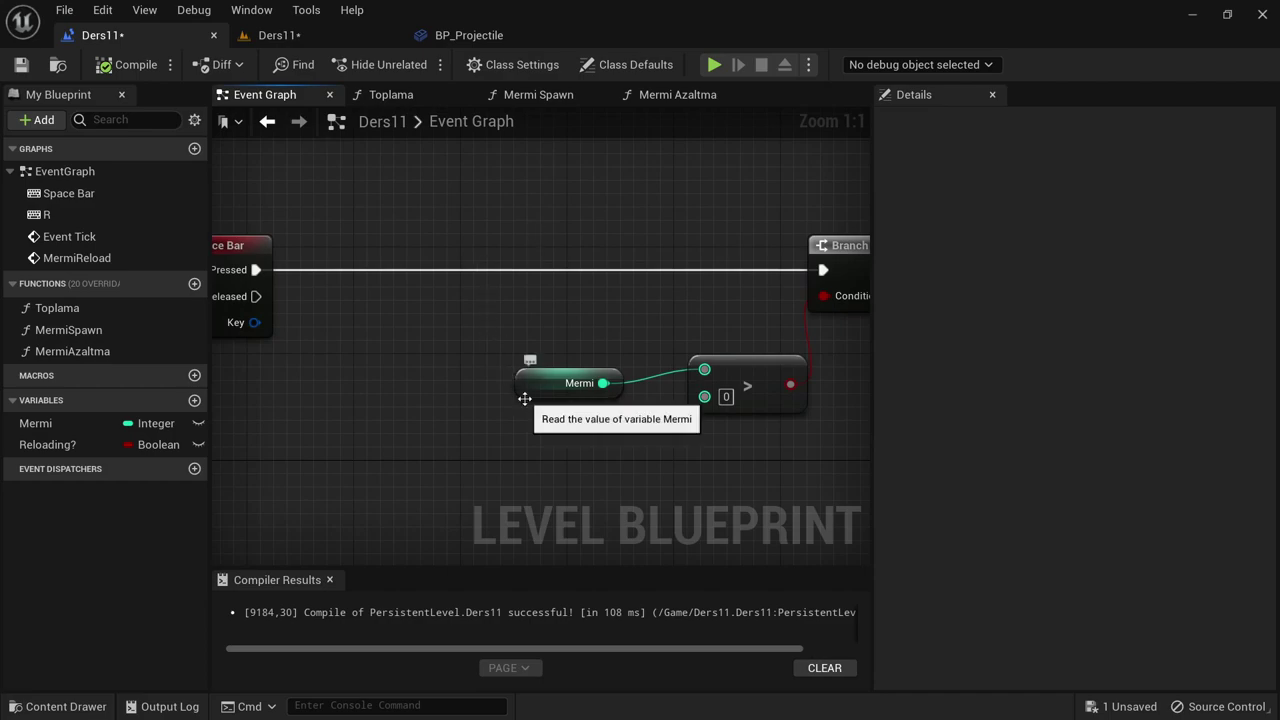
- Insert a Branch after the Space Bar press, with a Get Reloading? node wired into its Condition
{"action": "left_click", "coordinate": [403, 251]}
{"action": "mouse_move", "coordinate": [256, 270]}
{"action": "left_mouse_down"}
{"action": "mouse_move", "coordinate": [454, 285]}
{"action": "mouse_move", "coordinate": [421, 281]}
{"action": "left_mouse_up"}
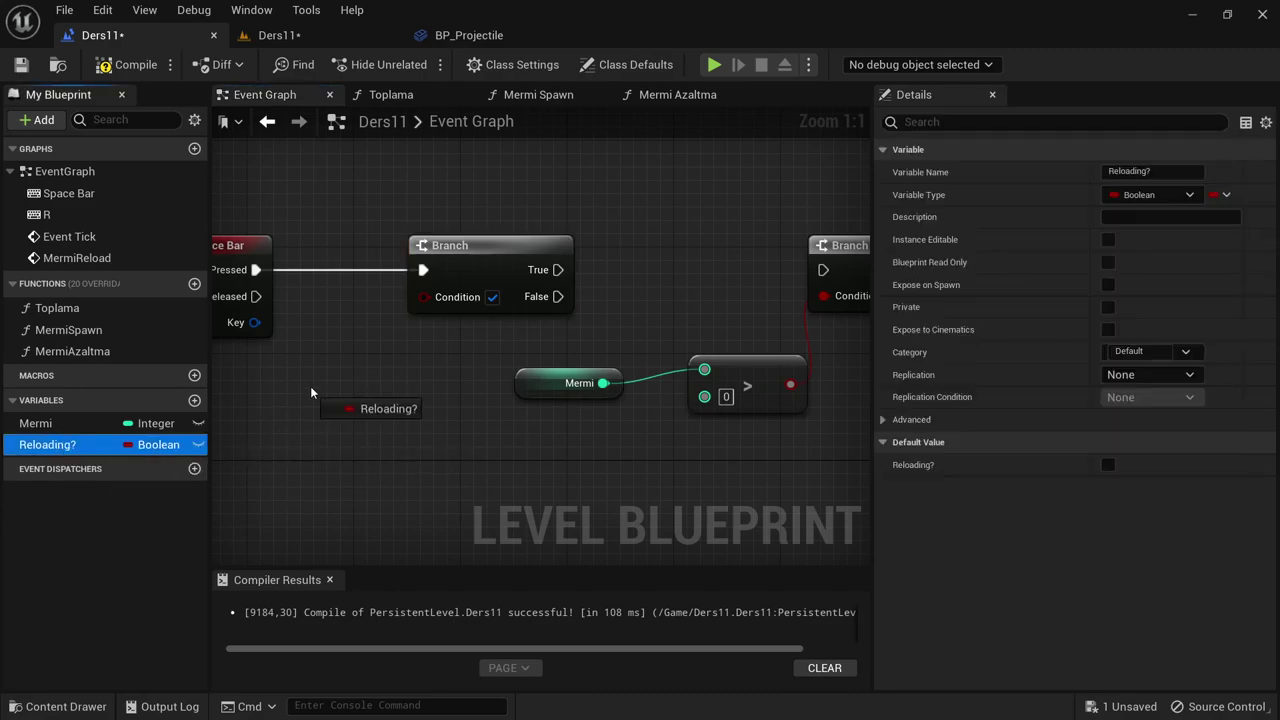
{"action": "mouse_move", "coordinate": [57, 444]}
{"action": "left_mouse_down"}
{"action": "mouse_move", "coordinate": [333, 390]}
{"action": "mouse_move", "coordinate": [260, 382]}
{"action": "left_mouse_up"}
{"action": "left_click", "coordinate": [375, 401]}
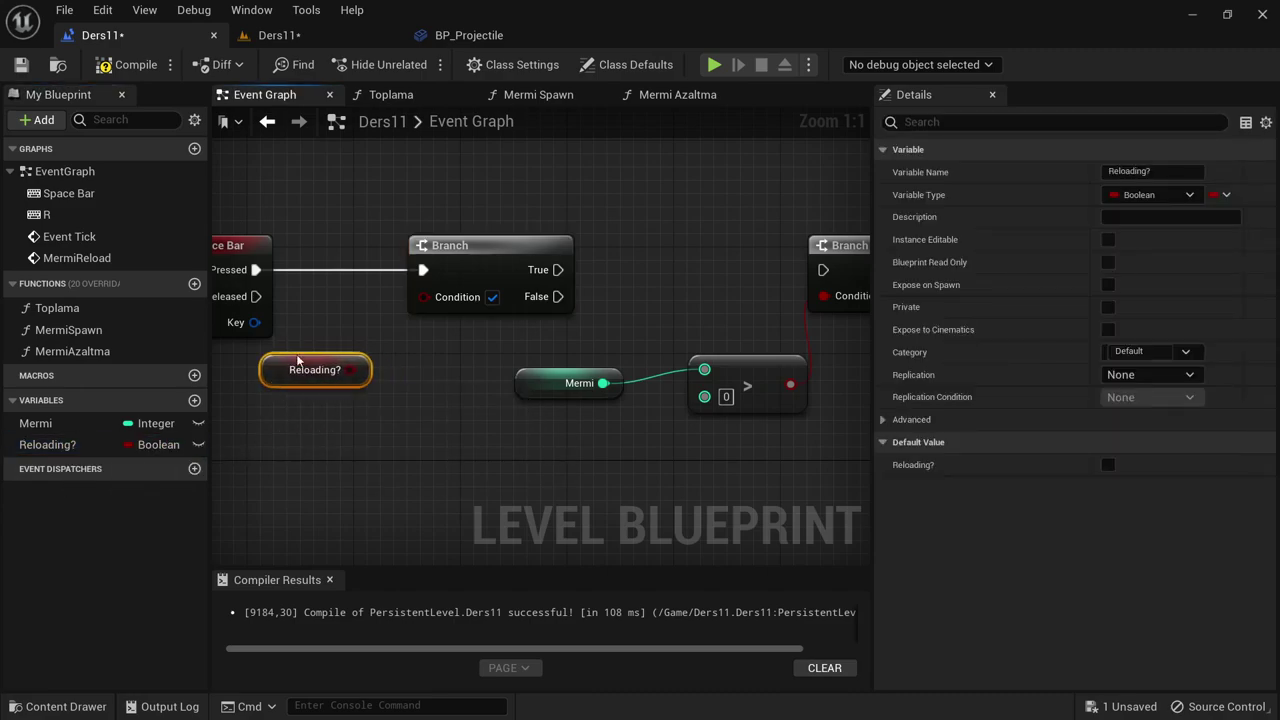
{"action": "left_click_drag", "start_coordinate": [349, 370], "coordinate": [424, 296]}
{"action": "left_click_drag", "start_coordinate": [479, 244], "coordinate": [462, 244]}
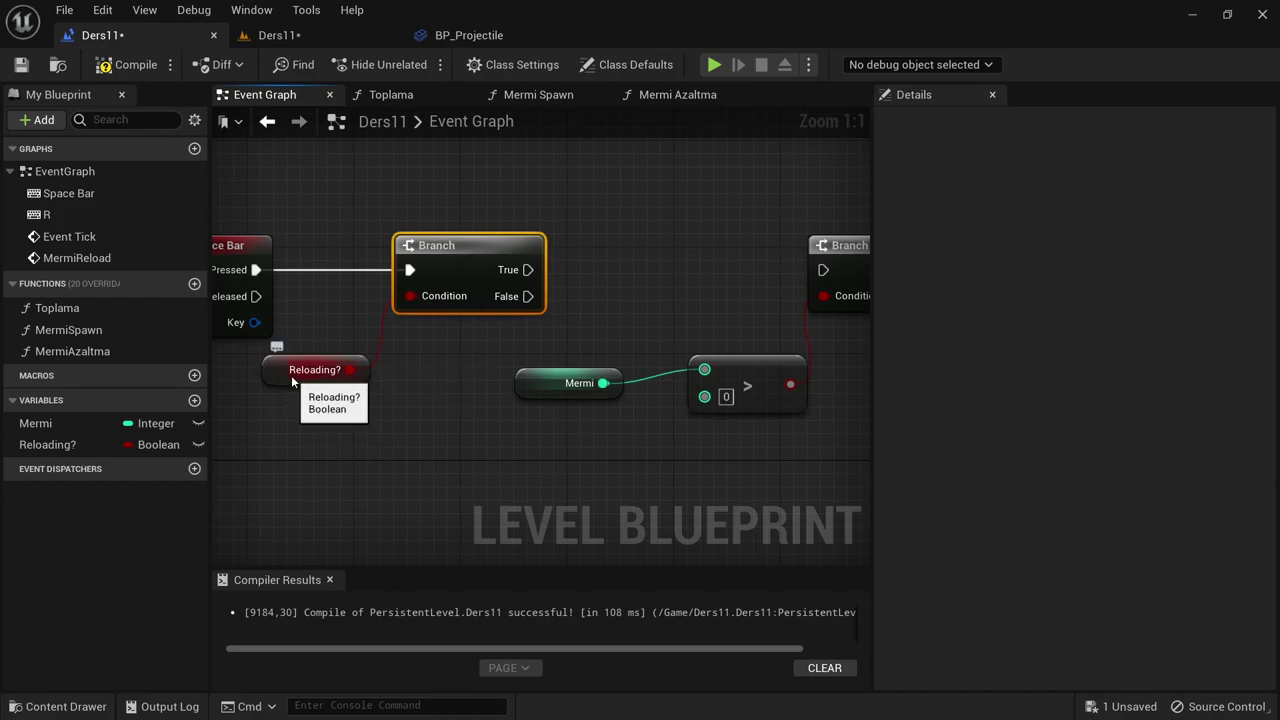
{"action": "mouse_move", "coordinate": [595, 303]}
{"action": "right_mouse_down"}
{"action": "mouse_move", "coordinate": [513, 332]}
{"action": "mouse_move", "coordinate": [580, 390]}
{"action": "right_mouse_up"}
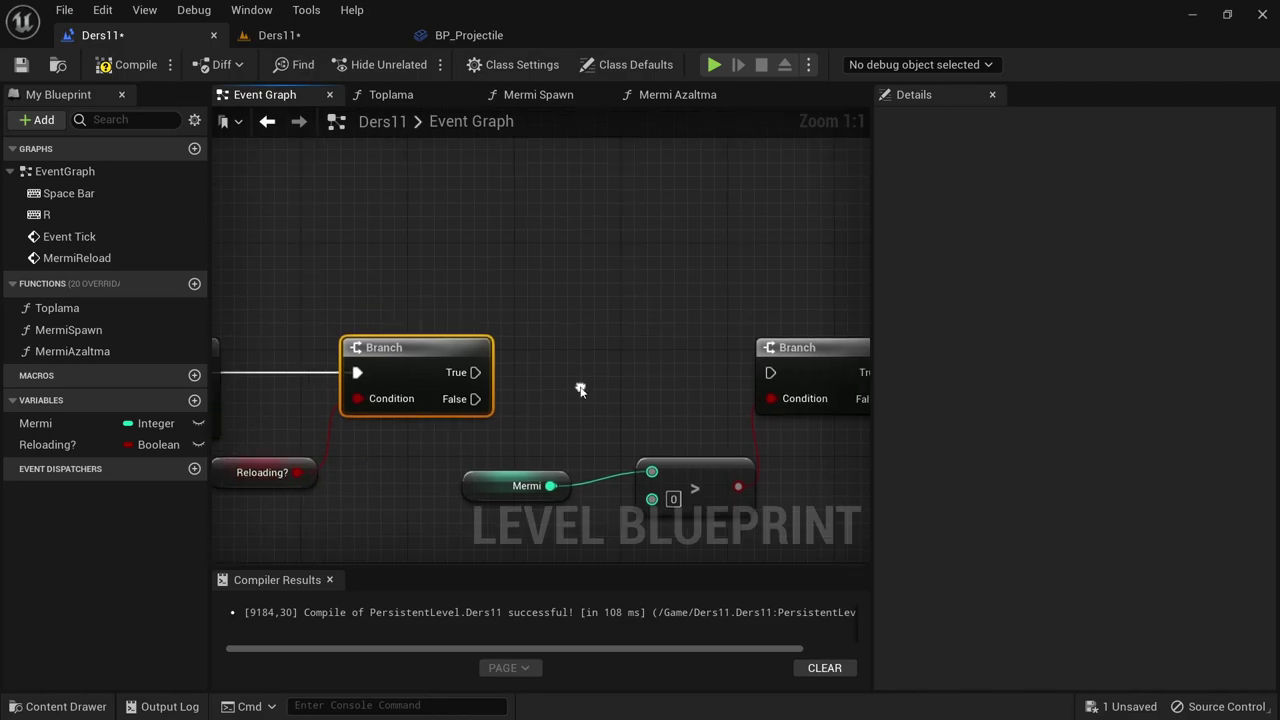
- On the Reloading? Branch's True path, add a Print String saying 'Şu anda Merminiz Yenileniyor'
{"action": "left_click_drag", "start_coordinate": [476, 372], "coordinate": [584, 248]}
{"action": "type", "text": "p"}
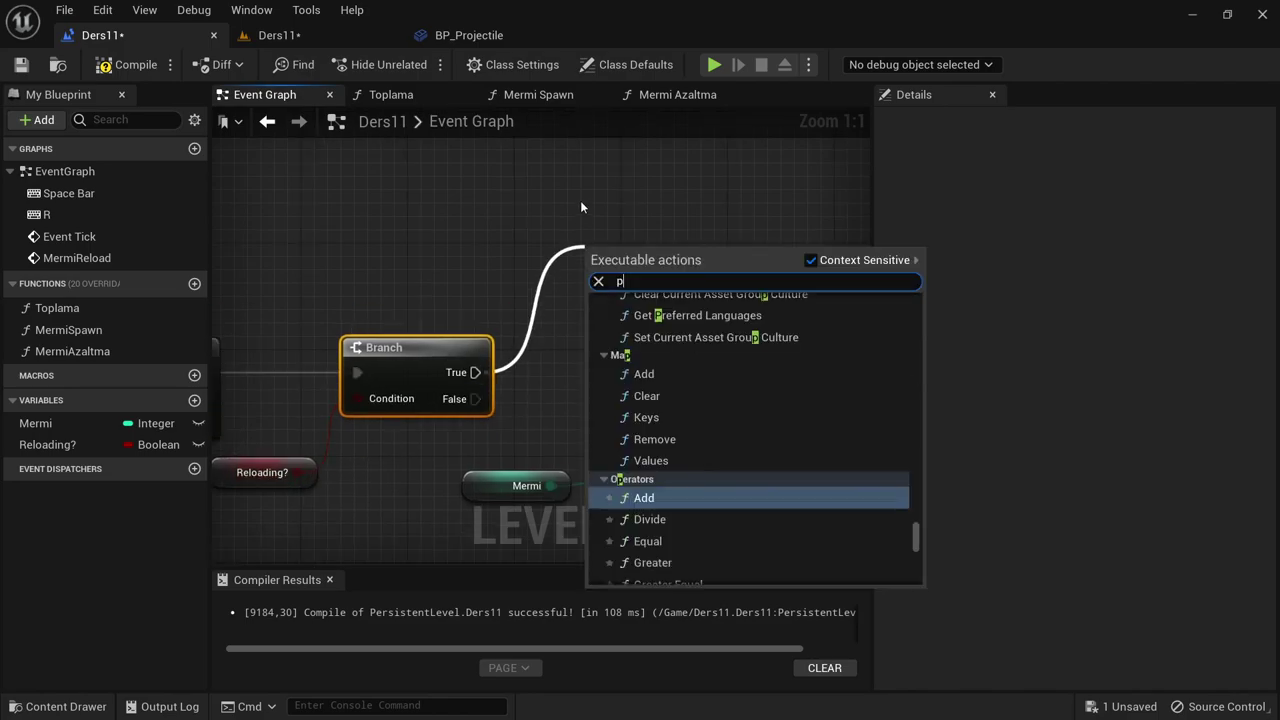
{"action": "type", "text": "rint"}
{"action": "key", "text": "Return"}
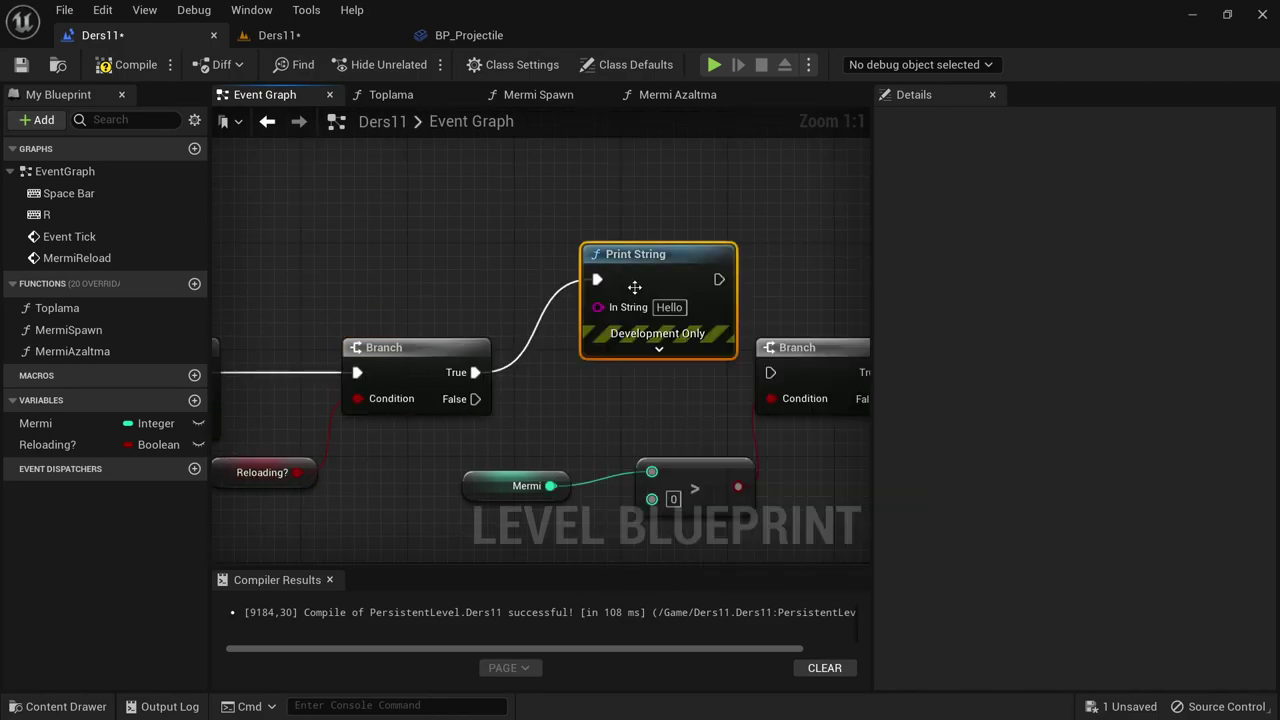
{"action": "left_click_drag", "start_coordinate": [631, 205], "coordinate": [618, 192]}
{"action": "left_click", "coordinate": [643, 240]}
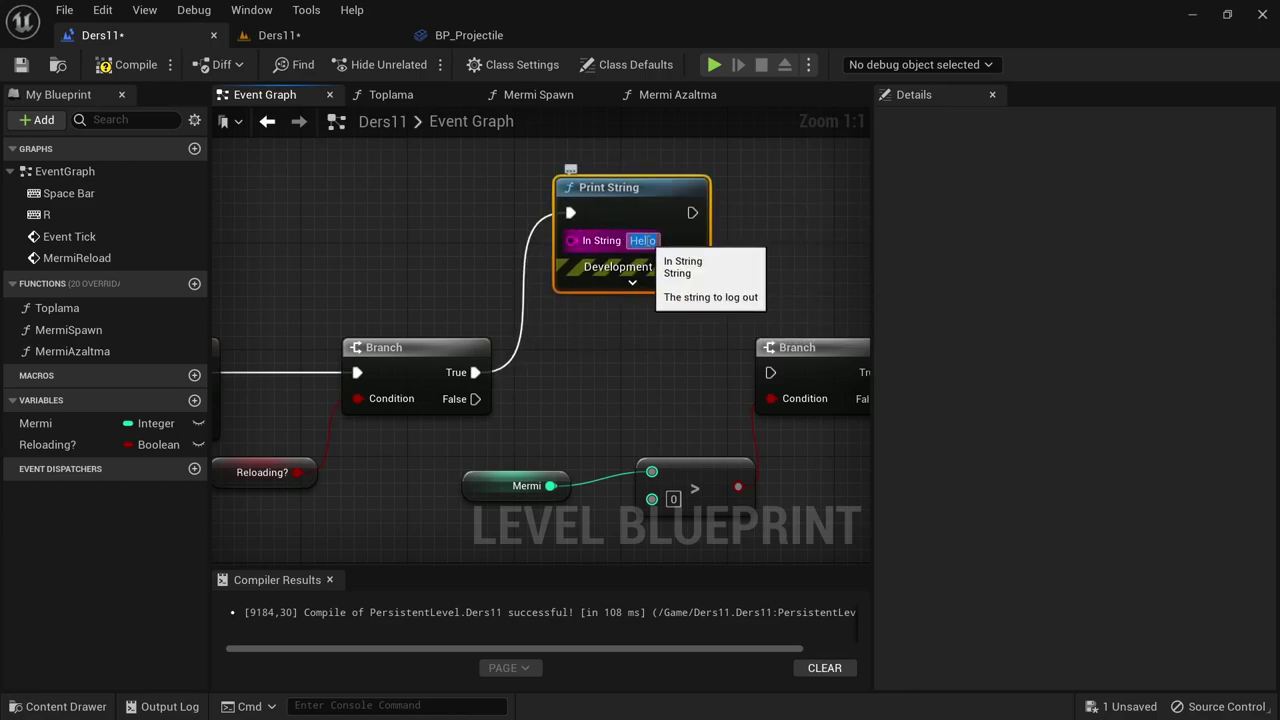
{"action": "type", "text": "S"}
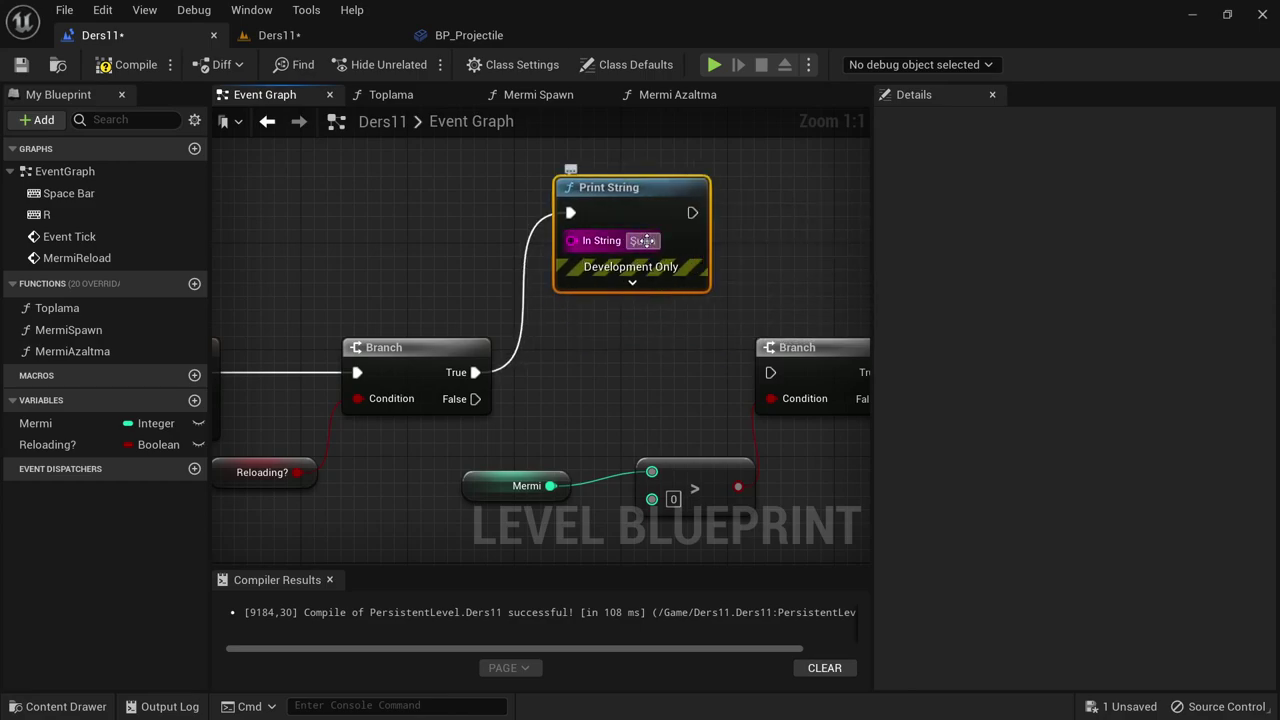
{"action": "type", "text": " and"}
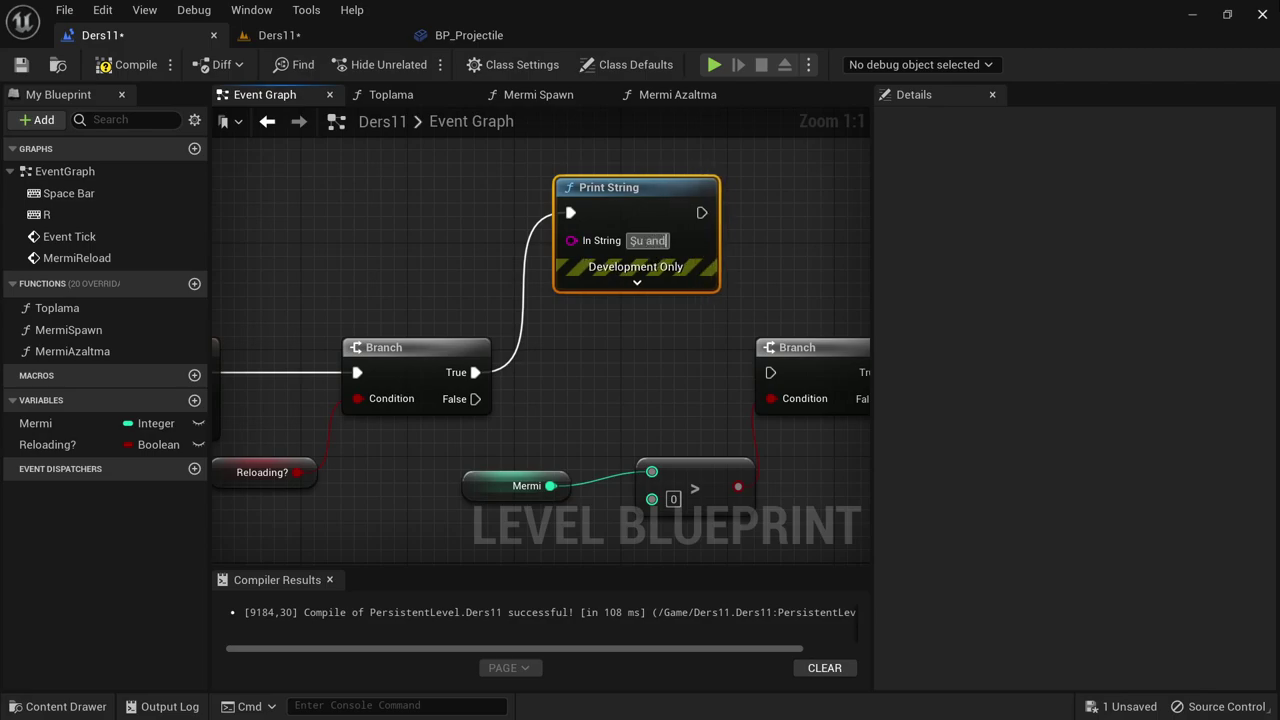
{"action": "type", "text": "a Merminiz Ye"}
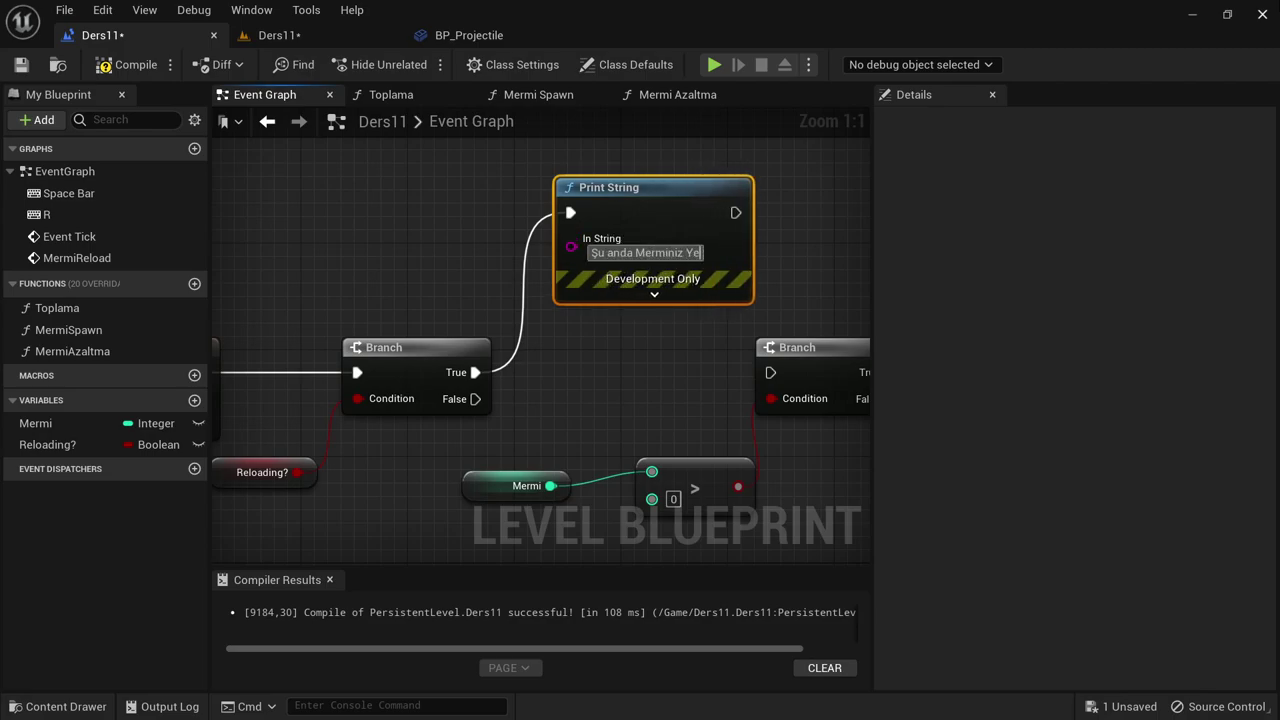
{"action": "type", "text": "nileniyor"}
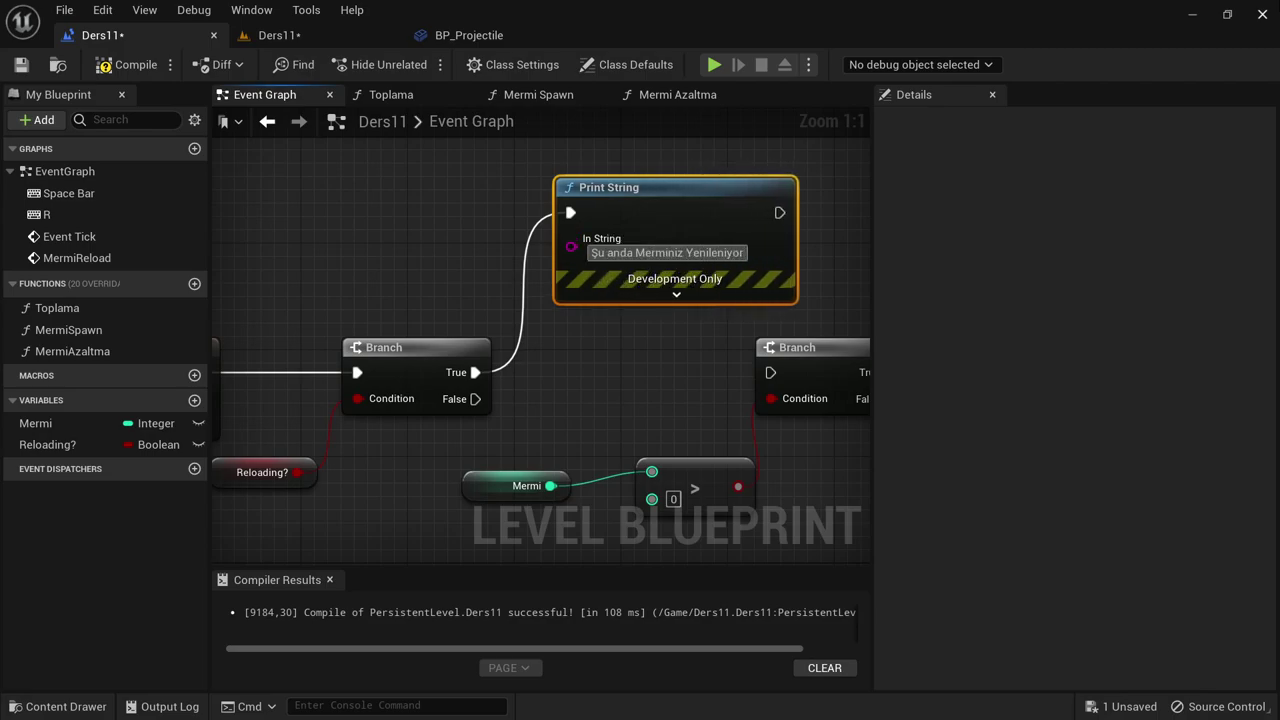
{"action": "left_click", "coordinate": [658, 368]}
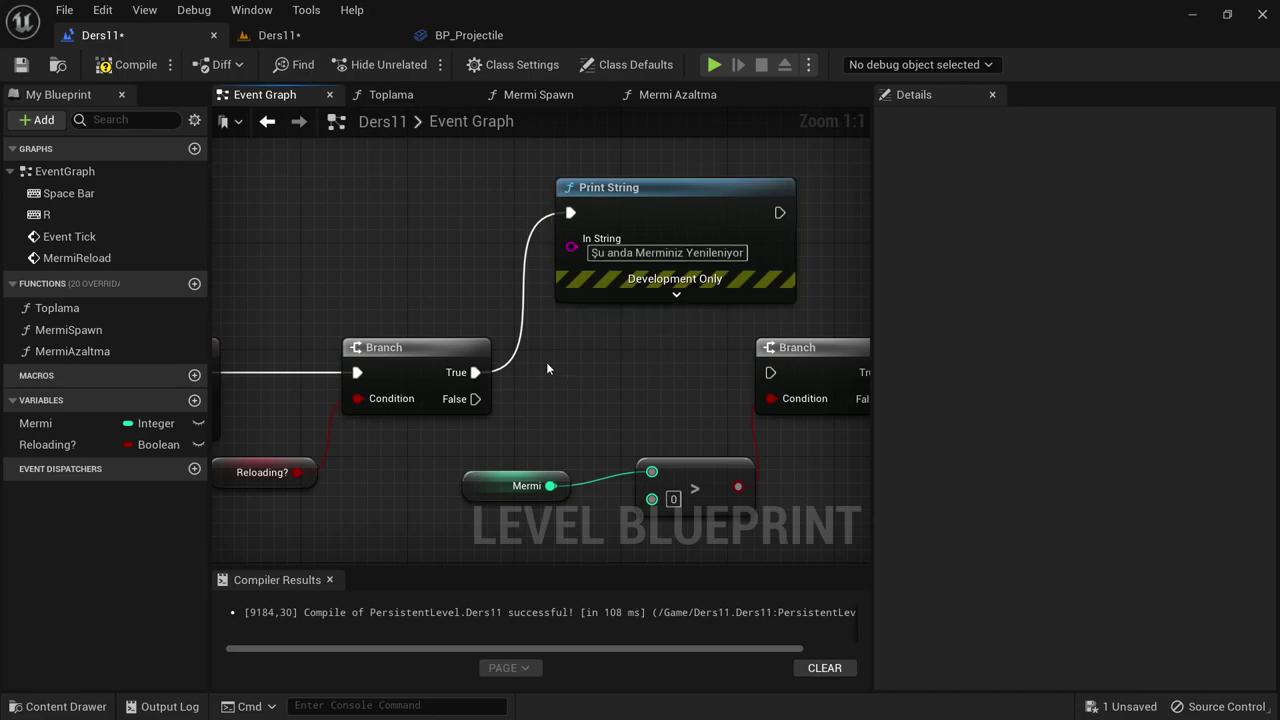
- Wire the False path into the Mermi > 0 check, tidy the Mermi Spawn and message nodes, and compile
{"action": "left_click", "coordinate": [113, 66]}
{"action": "left_click_drag", "start_coordinate": [475, 399], "coordinate": [770, 372]}
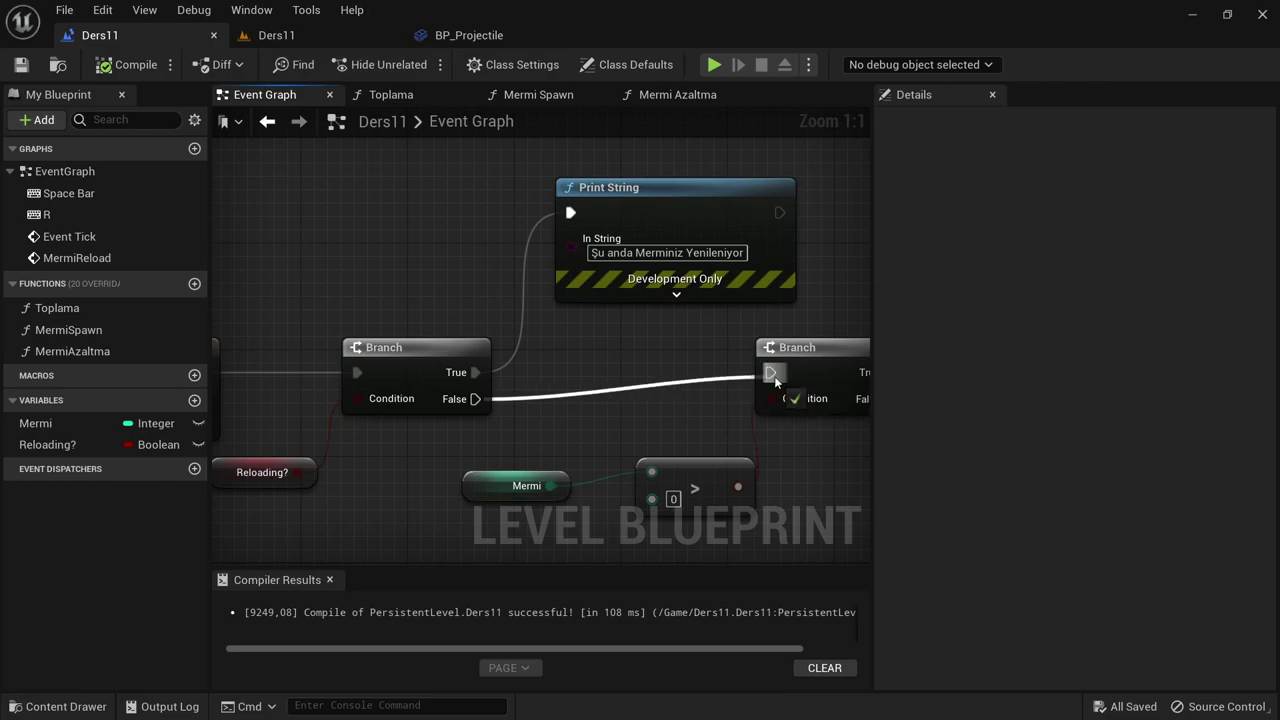
{"action": "scroll", "coordinate": [596, 364], "scroll_direction": "down", "scroll_amount": 3}
{"action": "right_click_drag", "start_coordinate": [596, 364], "coordinate": [576, 358]}
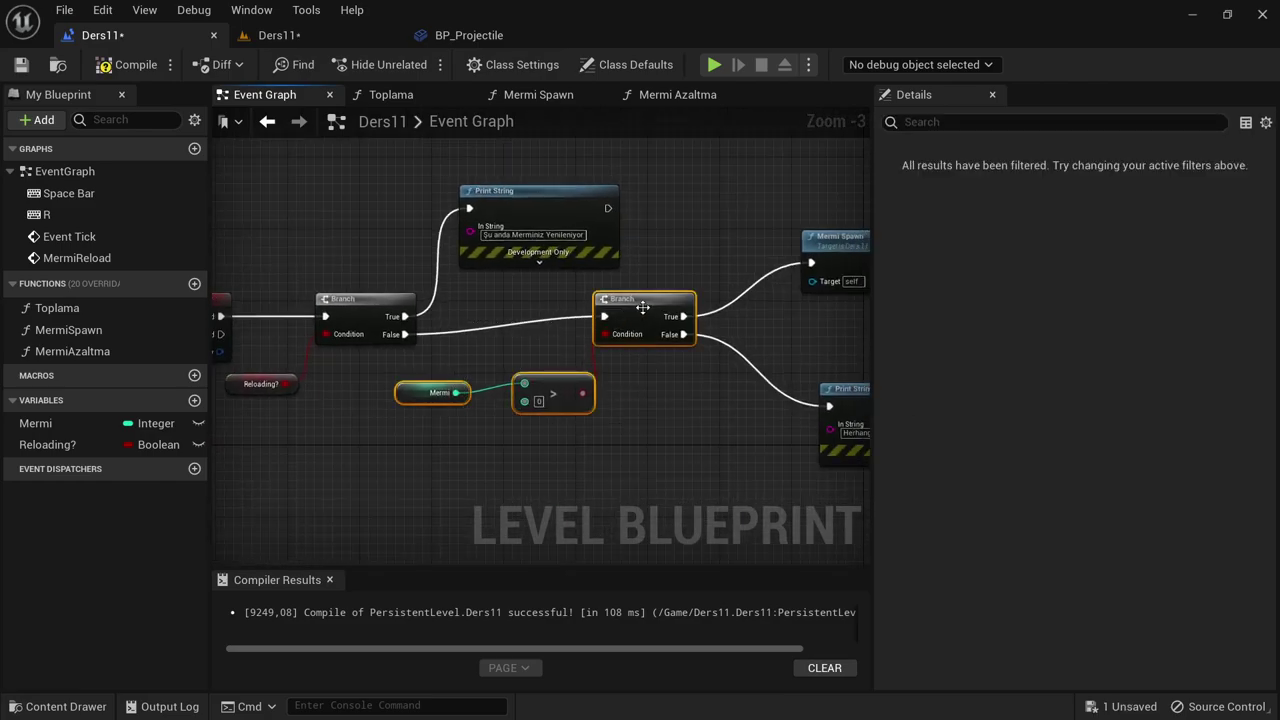
{"action": "left_click_drag", "start_coordinate": [632, 318], "coordinate": [596, 336]}
{"action": "left_click", "coordinate": [651, 392]}
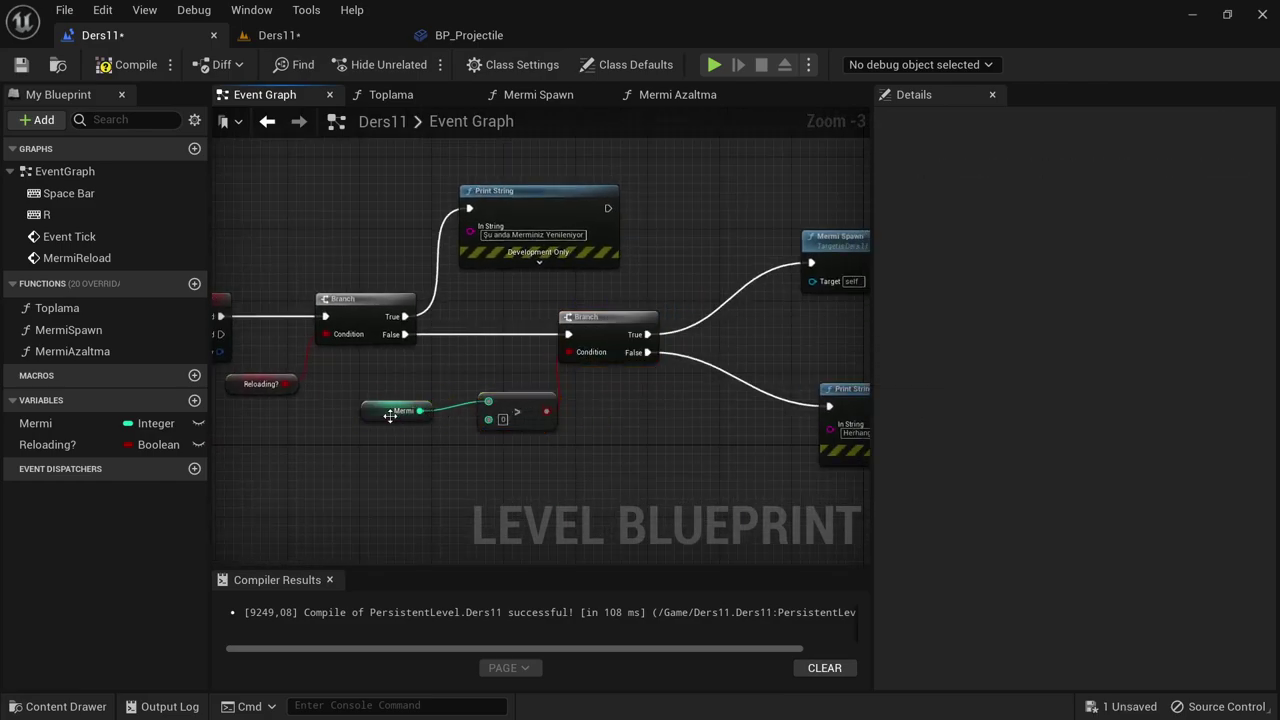
{"action": "left_click", "coordinate": [390, 414]}
{"action": "left_click_drag", "start_coordinate": [861, 251], "coordinate": [765, 277]}
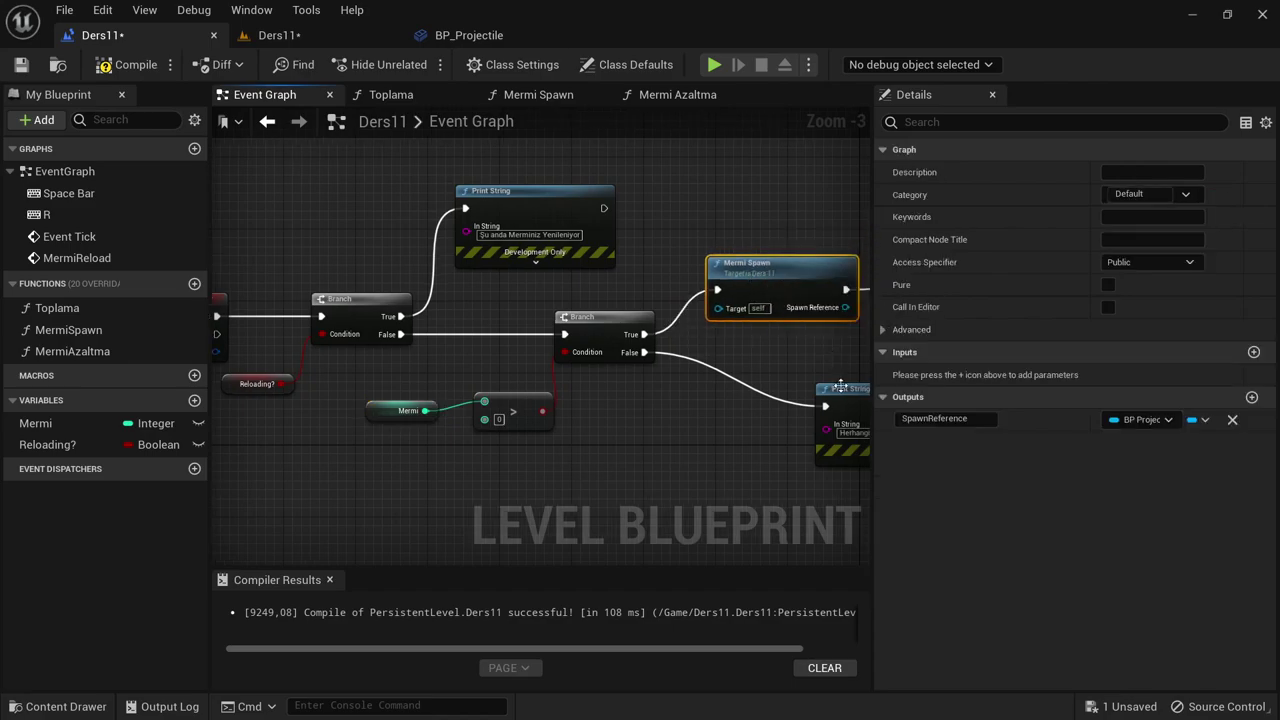
{"action": "left_click_drag", "start_coordinate": [845, 389], "coordinate": [736, 372]}
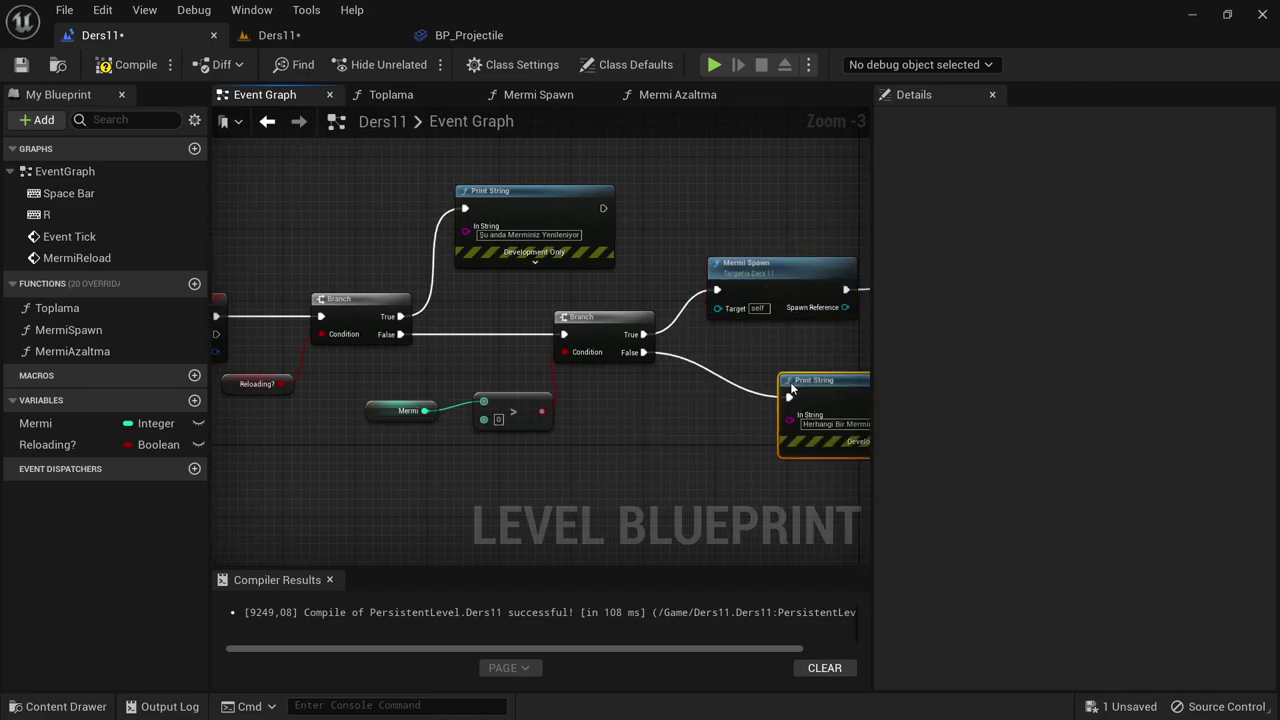
{"action": "left_click", "coordinate": [128, 64]}
- Select the SET Reloading? node in the R reload chain
{"action": "mouse_move", "coordinate": [374, 560]}
{"action": "right_mouse_down"}
{"action": "mouse_move", "coordinate": [484, 420]}
{"action": "mouse_move", "coordinate": [467, 465]}
{"action": "mouse_move", "coordinate": [422, 334]}
{"action": "right_mouse_up"}
{"action": "scroll", "coordinate": [422, 334], "scroll_direction": "up", "scroll_amount": 2}
{"action": "left_click", "coordinate": [512, 418]}
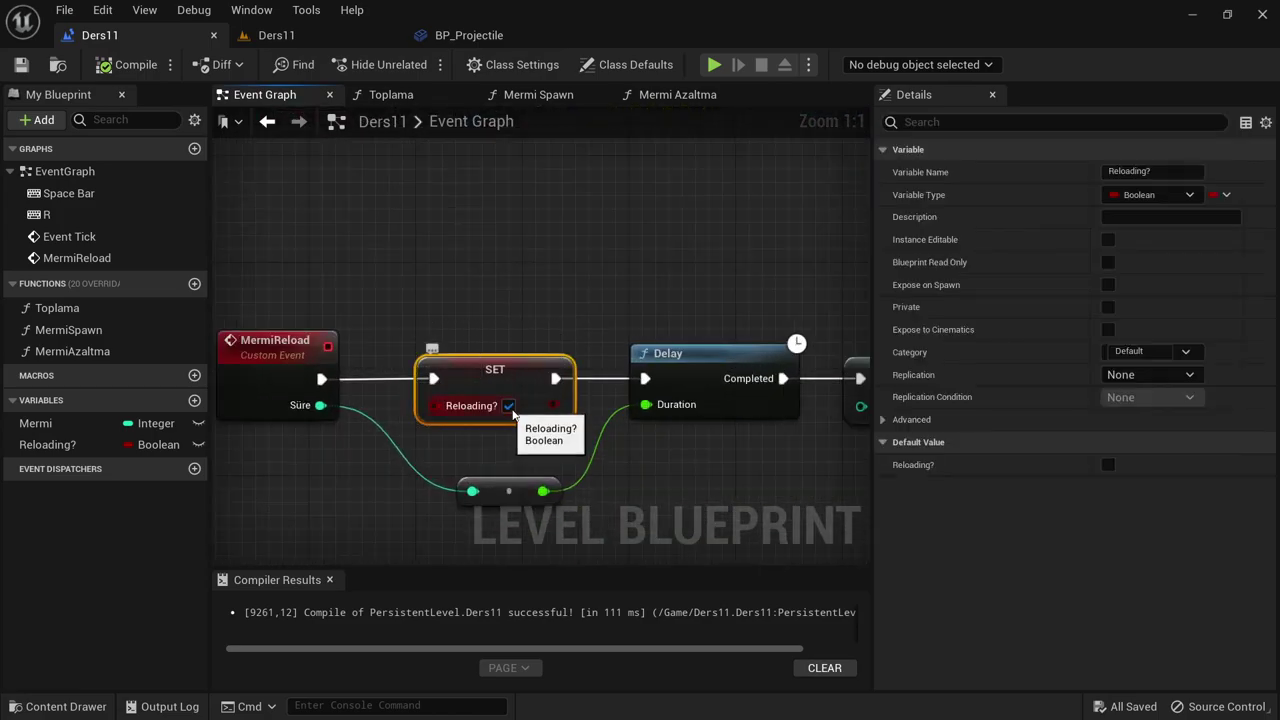
{"action": "scroll", "coordinate": [383, 234], "scroll_direction": "down", "scroll_amount": 3}
{"action": "mouse_move", "coordinate": [383, 234]}
{"action": "right_mouse_down"}
{"action": "mouse_move", "coordinate": [394, 411]}
{"action": "mouse_move", "coordinate": [415, 291]}
{"action": "right_mouse_up"}
{"action": "scroll", "coordinate": [415, 291], "scroll_direction": "up", "scroll_amount": 3}
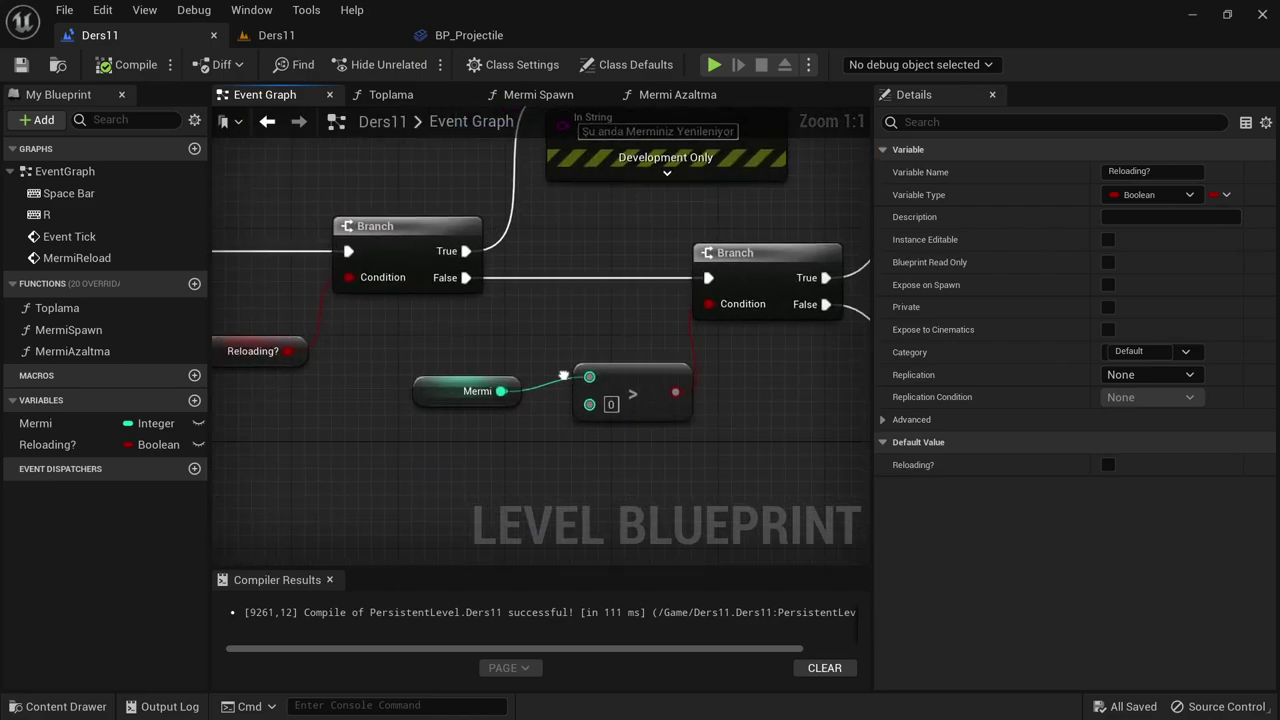
{"action": "scroll", "coordinate": [450, 295], "scroll_direction": "down", "scroll_amount": 5}
{"action": "scroll", "coordinate": [474, 297], "scroll_direction": "down", "scroll_amount": 1}
{"action": "scroll", "coordinate": [411, 317], "scroll_direction": "up", "scroll_amount": 6}
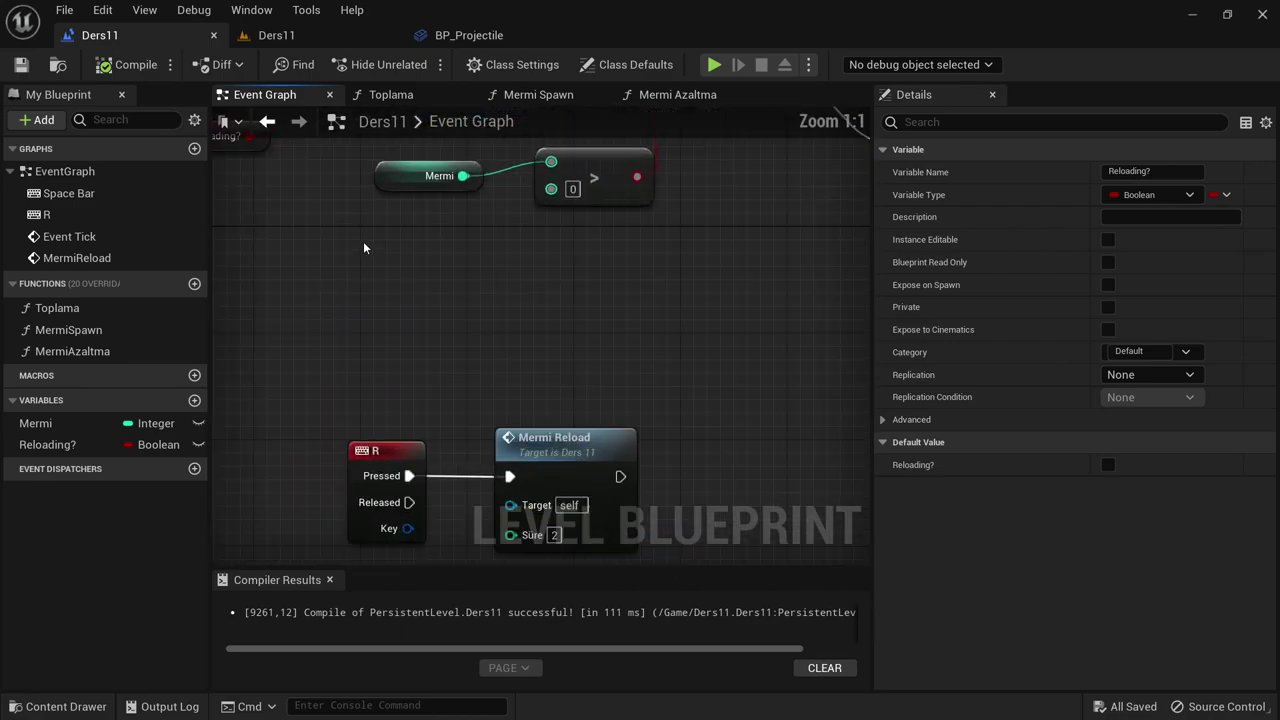
{"action": "right_click_drag", "start_coordinate": [363, 249], "coordinate": [431, 357]}
{"action": "right_click_drag", "start_coordinate": [507, 287], "coordinate": [459, 332]}
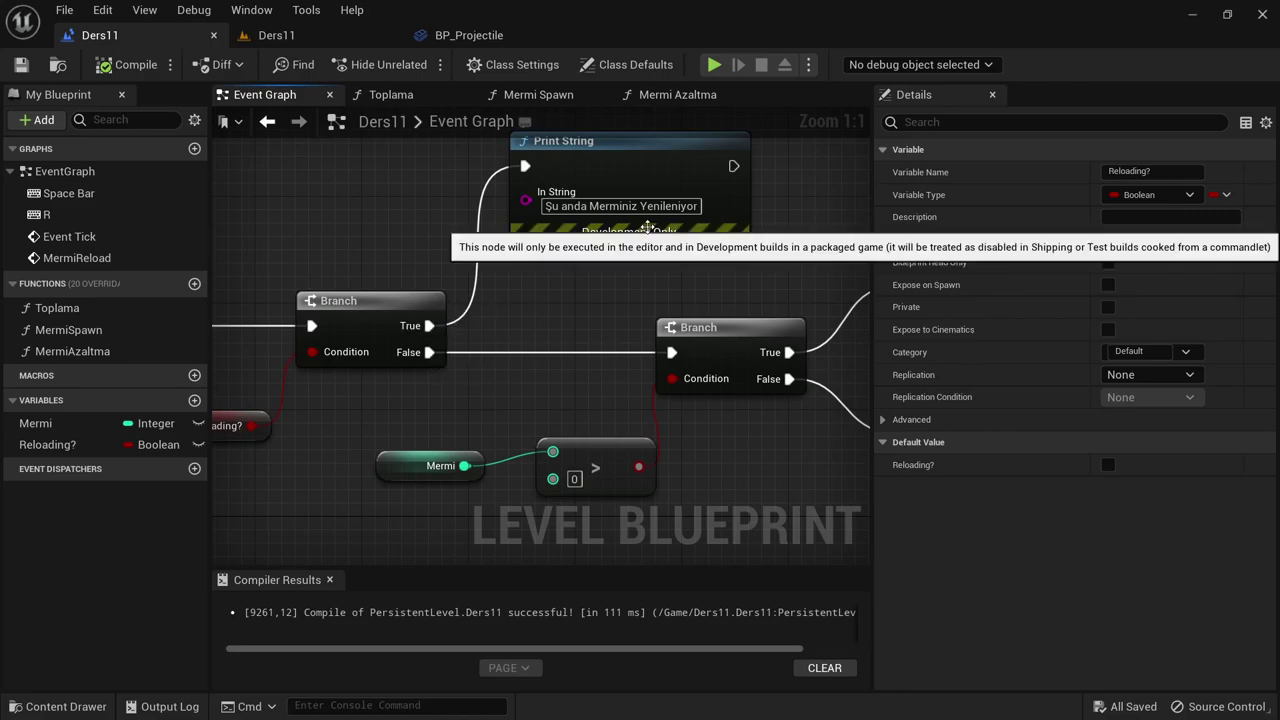
{"action": "scroll", "coordinate": [585, 336], "scroll_direction": "down", "scroll_amount": 2}
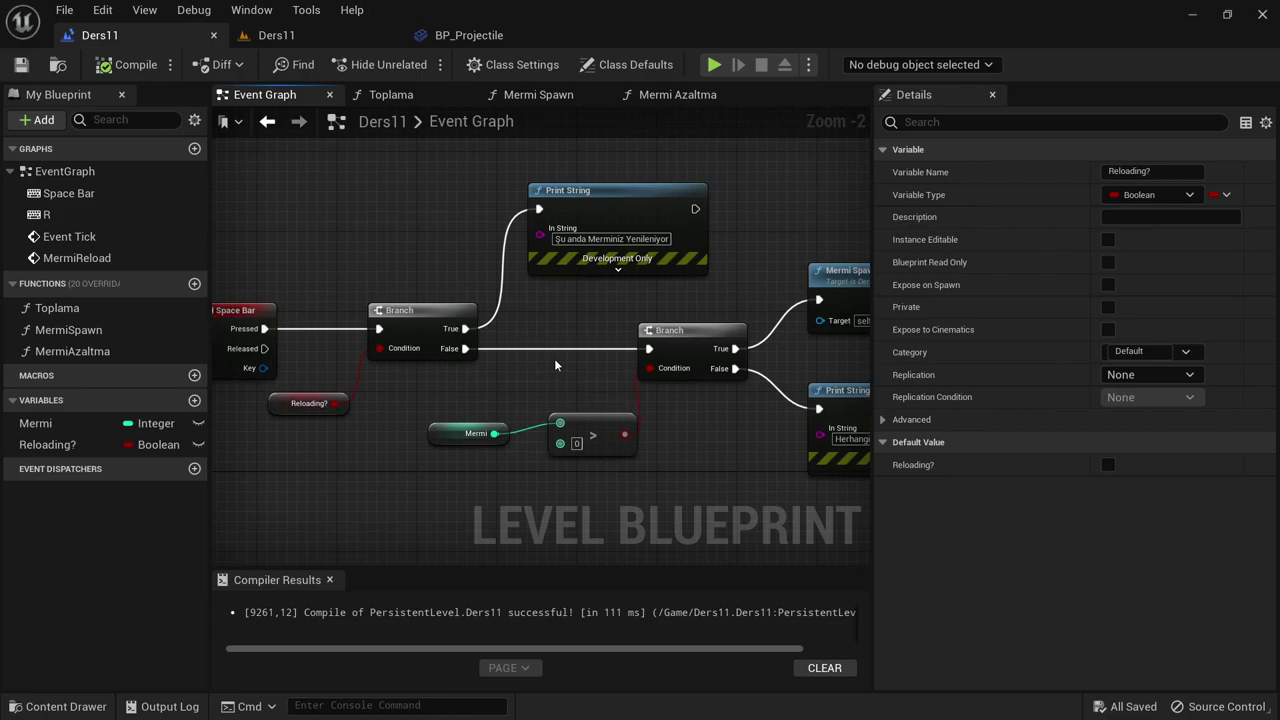
{"action": "scroll", "coordinate": [583, 415], "scroll_direction": "down", "scroll_amount": 1}
{"action": "scroll", "coordinate": [551, 391], "scroll_direction": "up", "scroll_amount": 1}
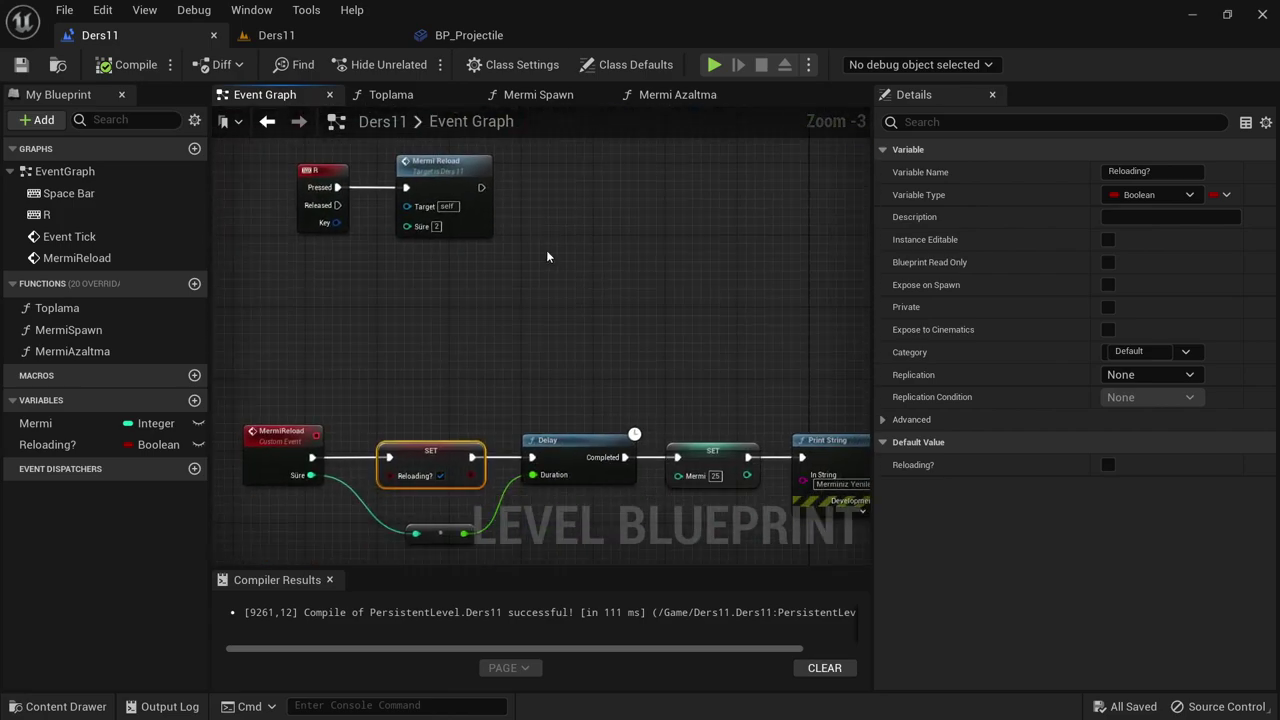
{"action": "right_click_drag", "start_coordinate": [574, 424], "coordinate": [558, 357]}
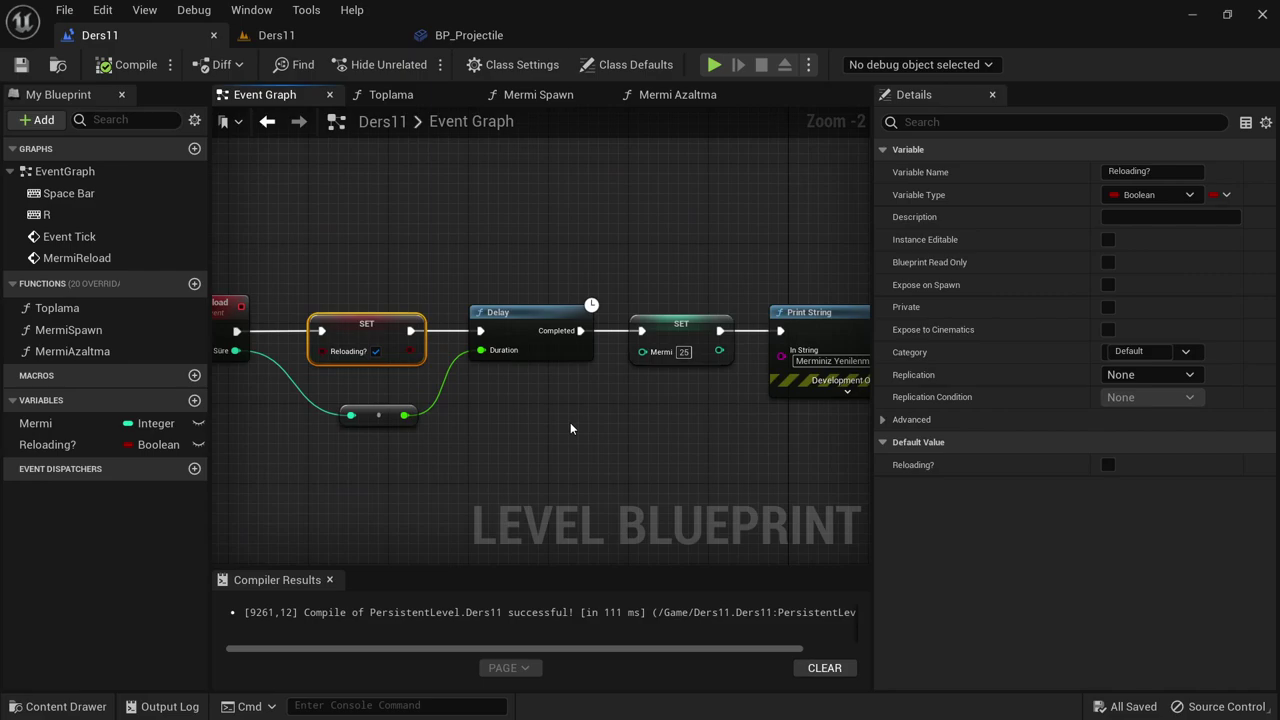
{"action": "right_click_drag", "start_coordinate": [570, 428], "coordinate": [424, 428]}
{"action": "scroll", "coordinate": [514, 369], "scroll_direction": "up", "scroll_amount": 2}
{"action": "left_click_drag", "start_coordinate": [512, 371], "coordinate": [442, 268]}
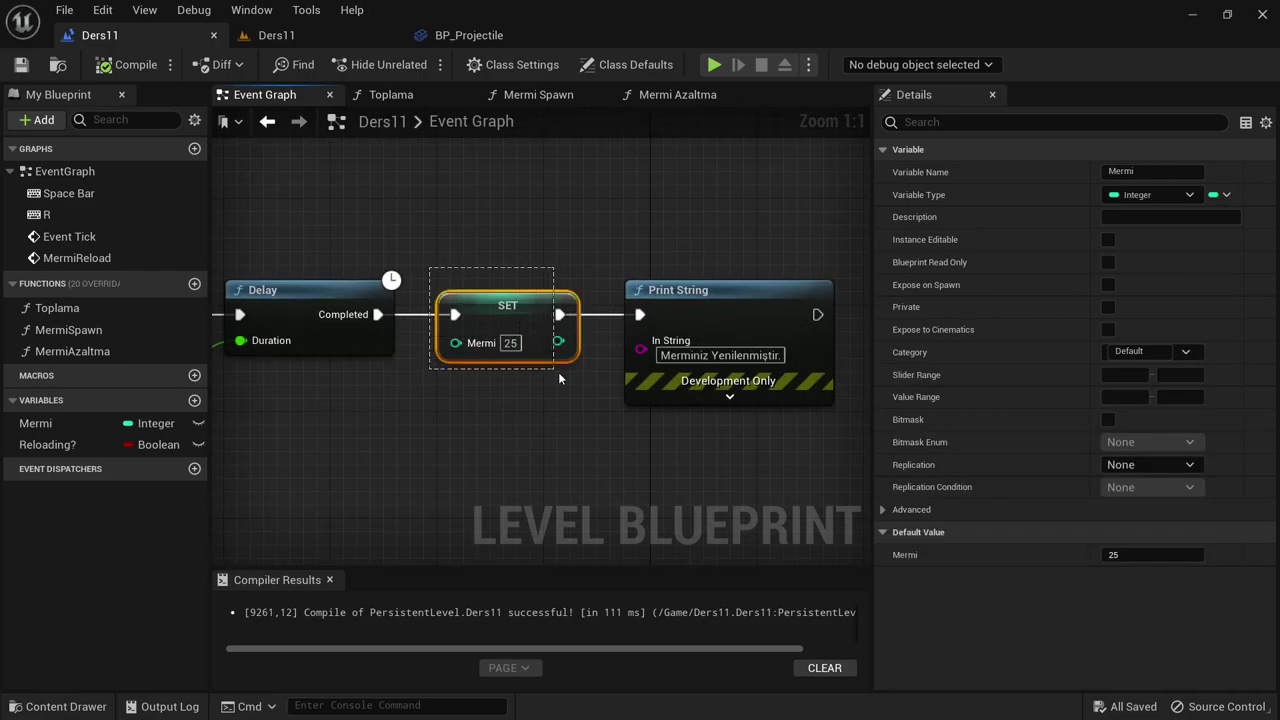
{"action": "right_click_drag", "start_coordinate": [464, 252], "coordinate": [328, 244]}
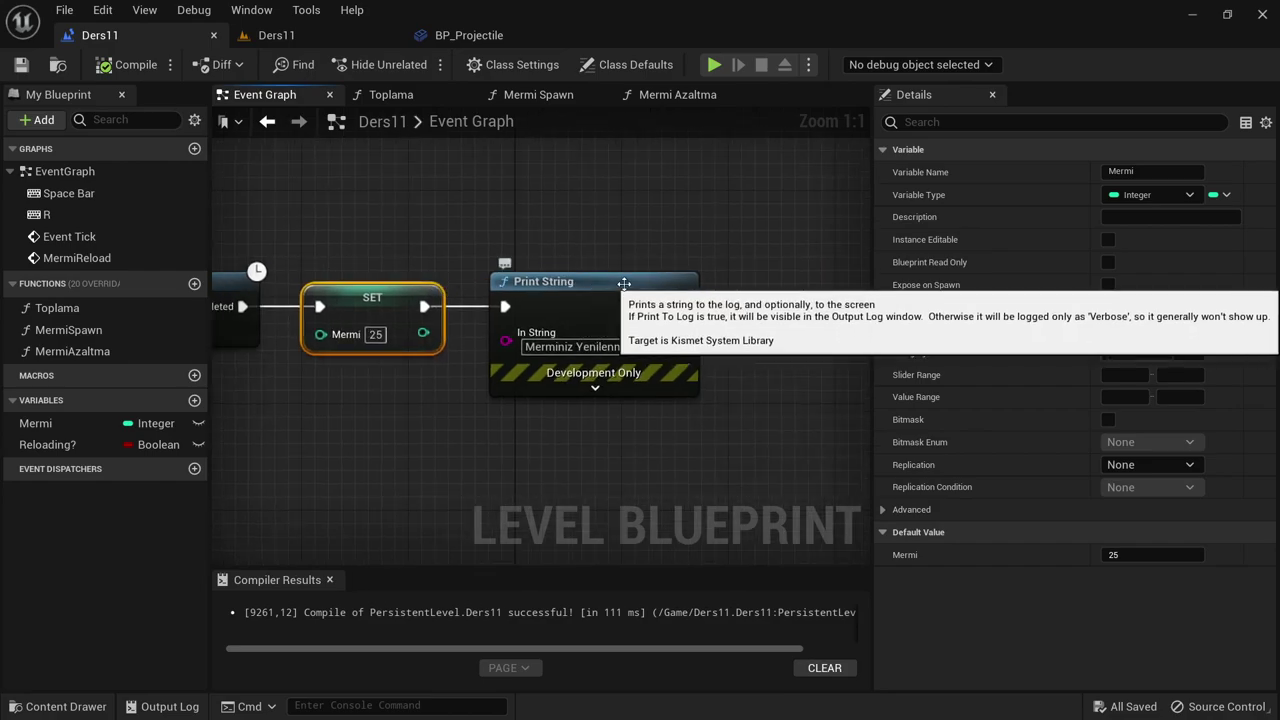
- Add an unchecked SET Reloading? between SET Mermi (25) and the reload-finished message, then compile
{"action": "left_click", "coordinate": [808, 289]}
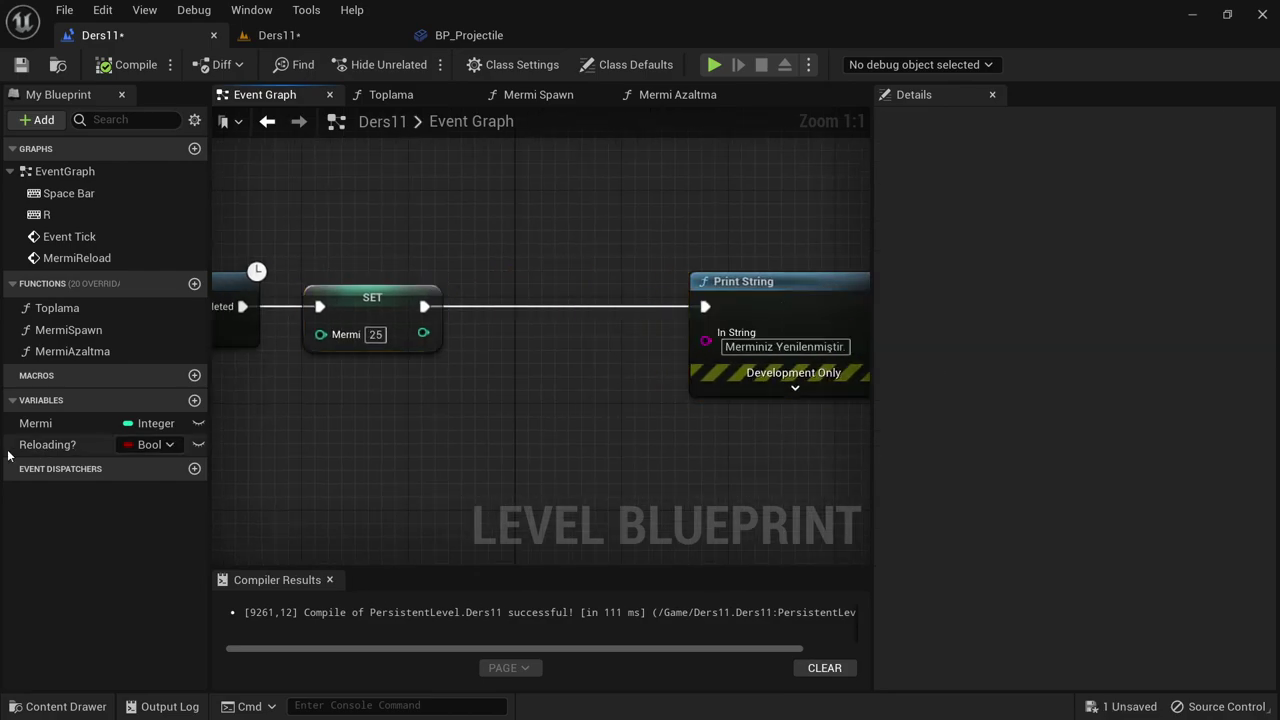
{"action": "left_click_drag", "start_coordinate": [47, 444], "coordinate": [516, 308], "text": "ctrl"}
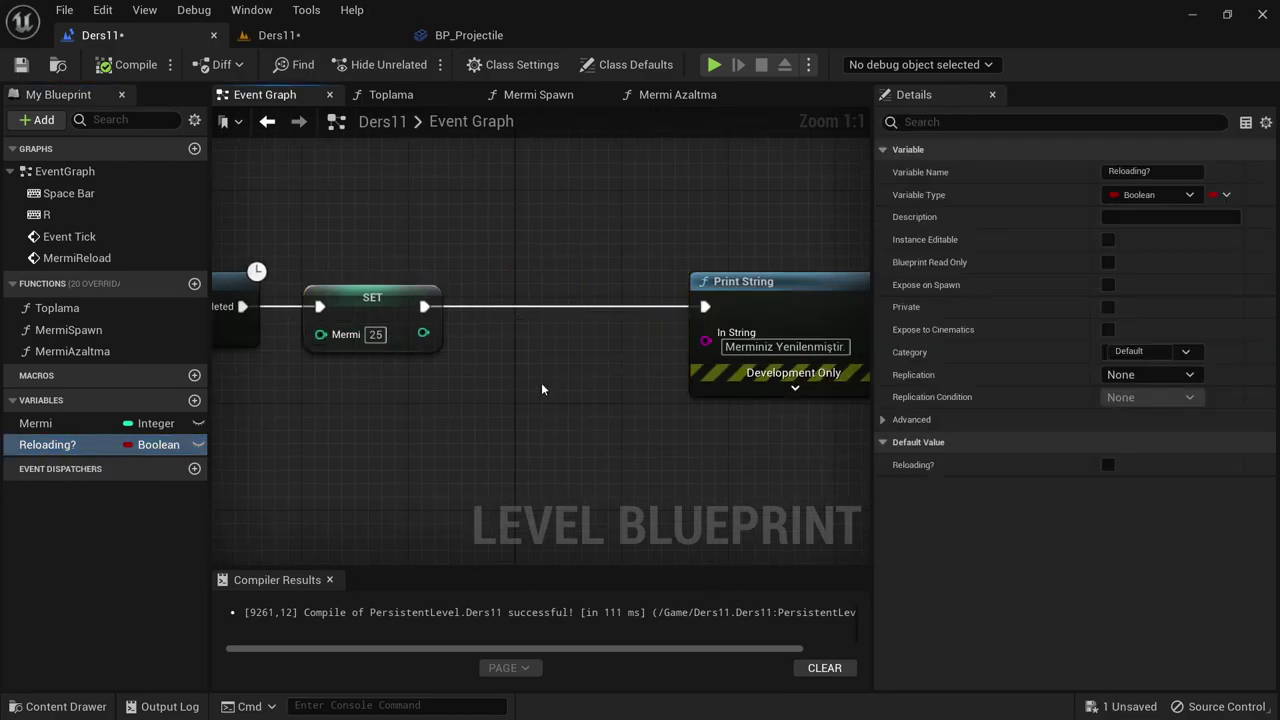
{"action": "mouse_move", "coordinate": [541, 389]}
{"action": "left_mouse_down", "text": "alt"}
{"action": "mouse_move", "coordinate": [500, 320]}
{"action": "mouse_move", "coordinate": [539, 306]}
{"action": "left_mouse_up", "text": "alt"}
{"action": "mouse_move", "coordinate": [424, 306]}
{"action": "left_mouse_down"}
{"action": "mouse_move", "coordinate": [513, 318]}
{"action": "mouse_move", "coordinate": [496, 306]}
{"action": "left_mouse_up"}
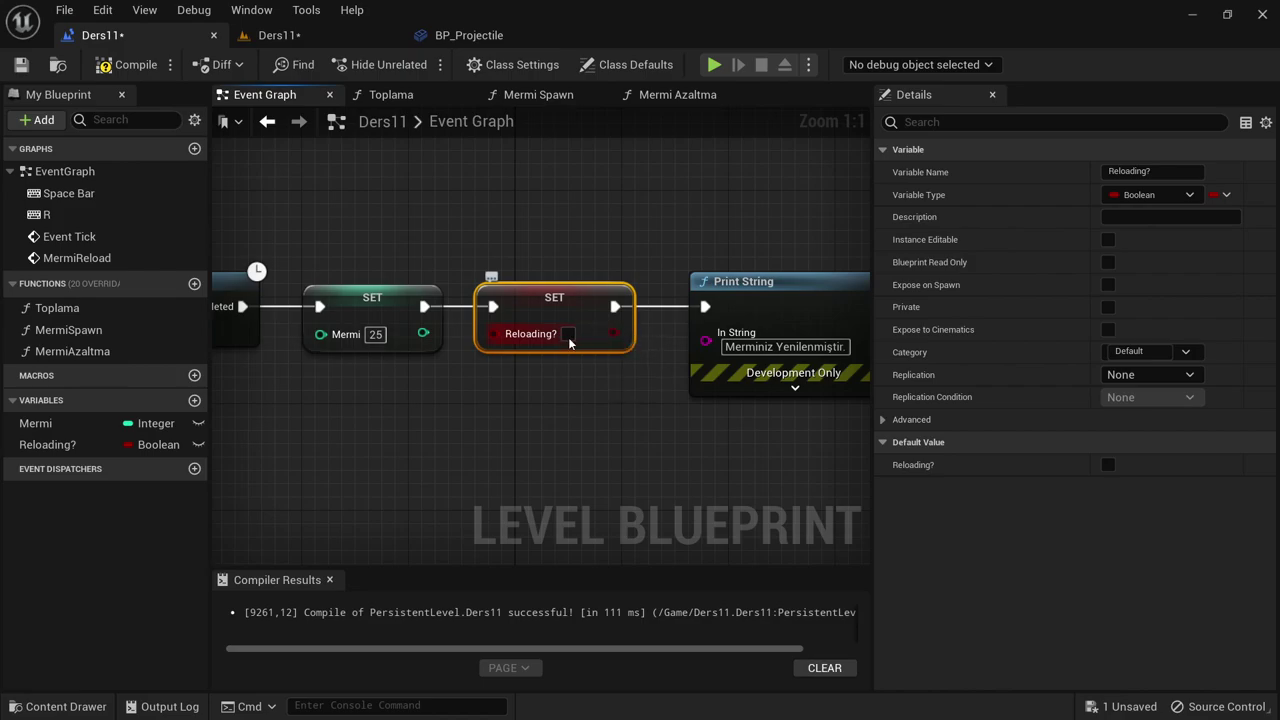
{"action": "left_click", "coordinate": [116, 66]}
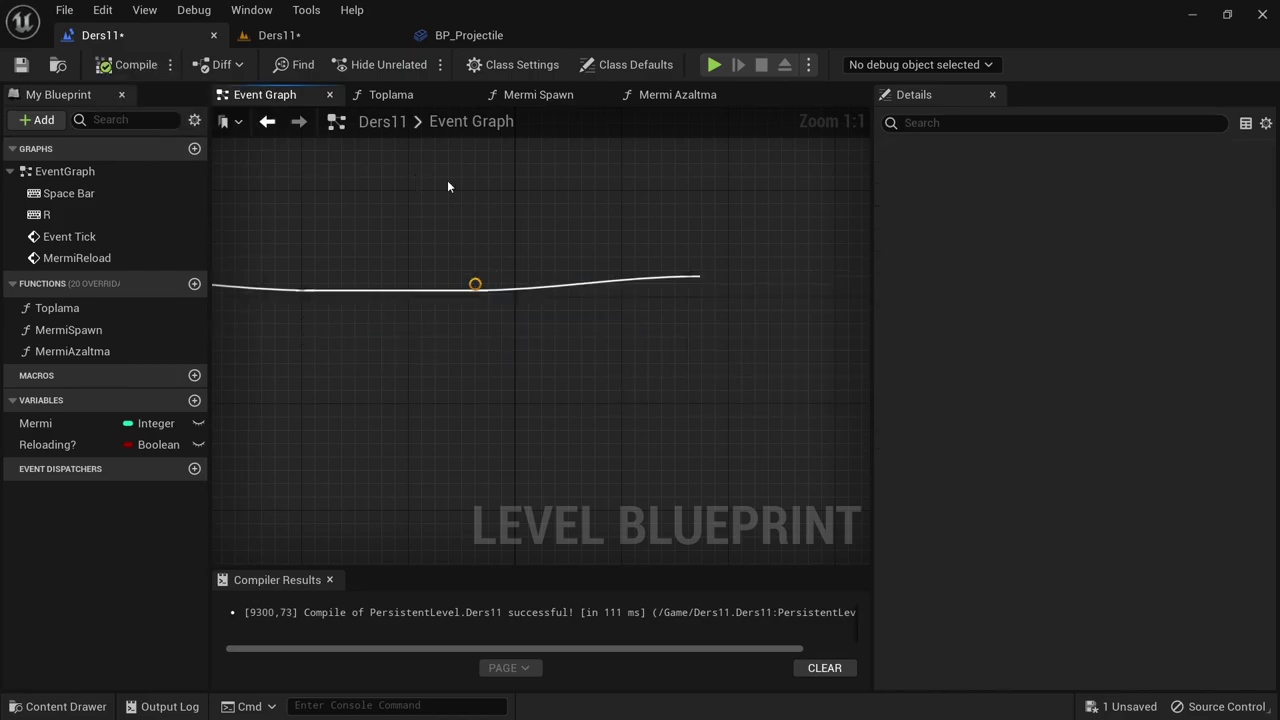
- Play-test by firing with Space and reloading with R, confirming shots are blocked while reloading, then exit
{"action": "left_click", "coordinate": [713, 65]}
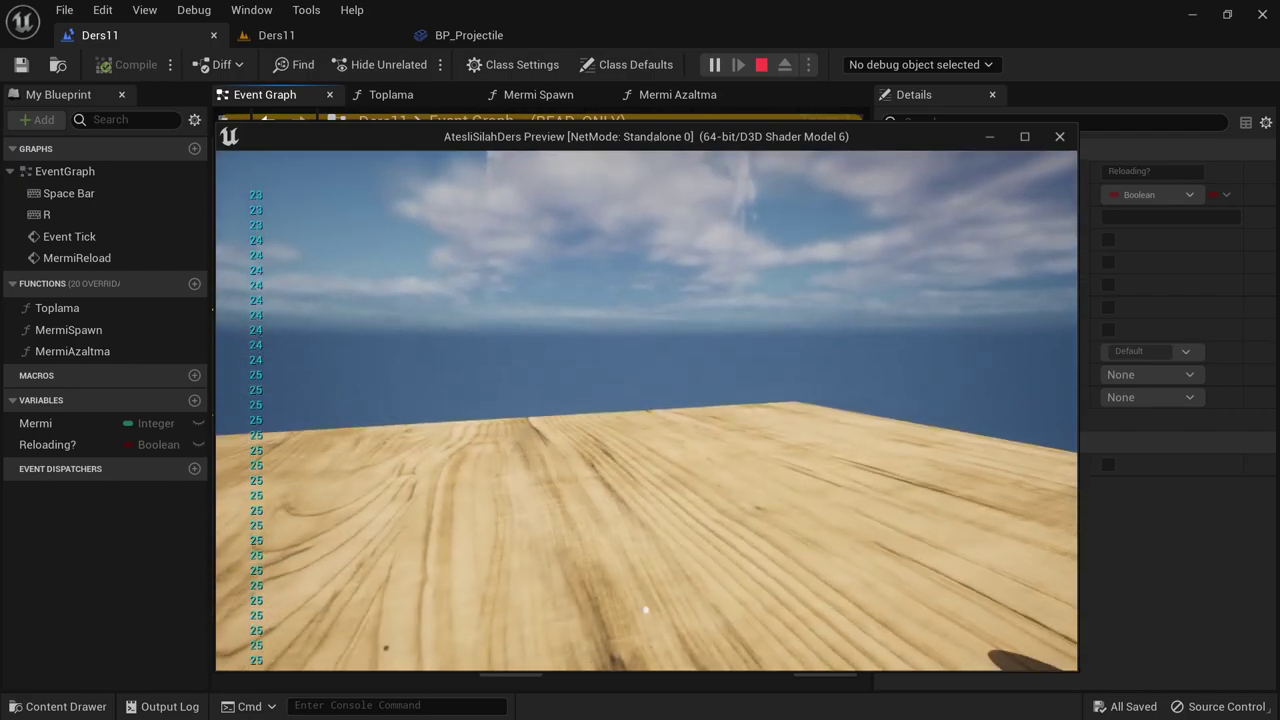
{"action": "key", "text": "space"}
{"action": "key", "text": "space"}
{"action": "key", "text": "space"}
{"action": "key", "text": "space"}
{"action": "key", "text": "space"}
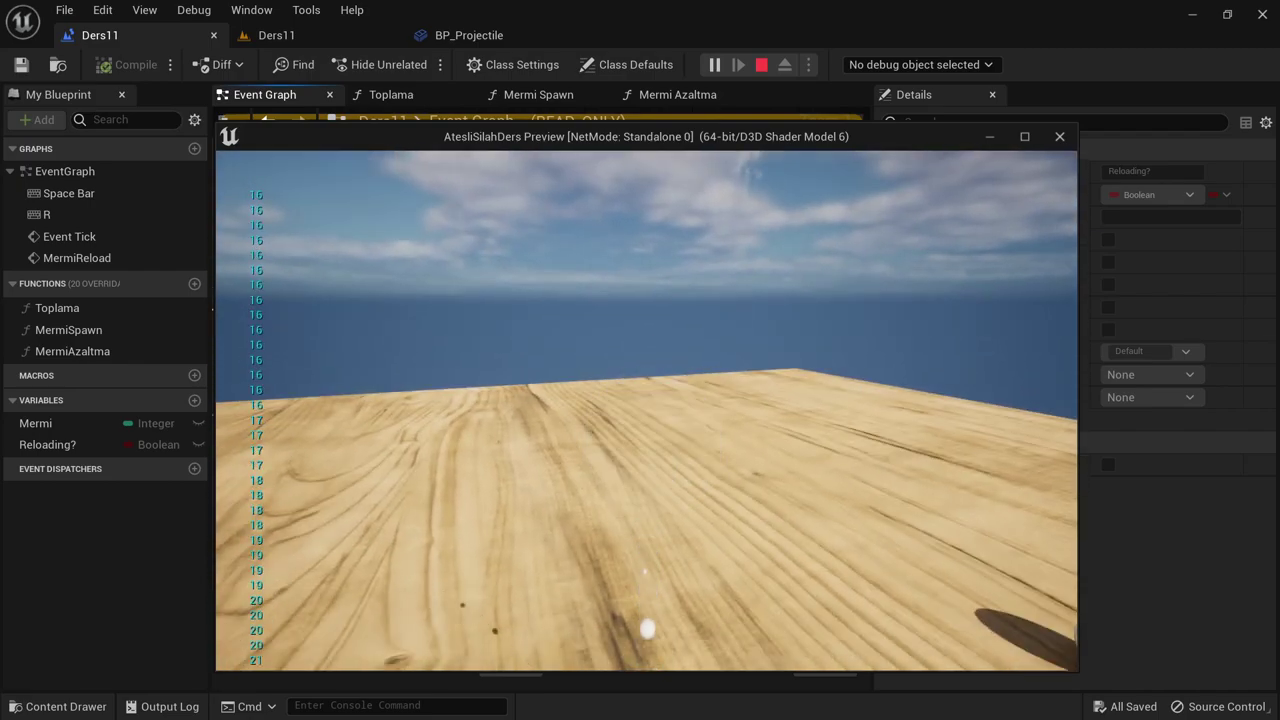
{"action": "key", "text": "space"}
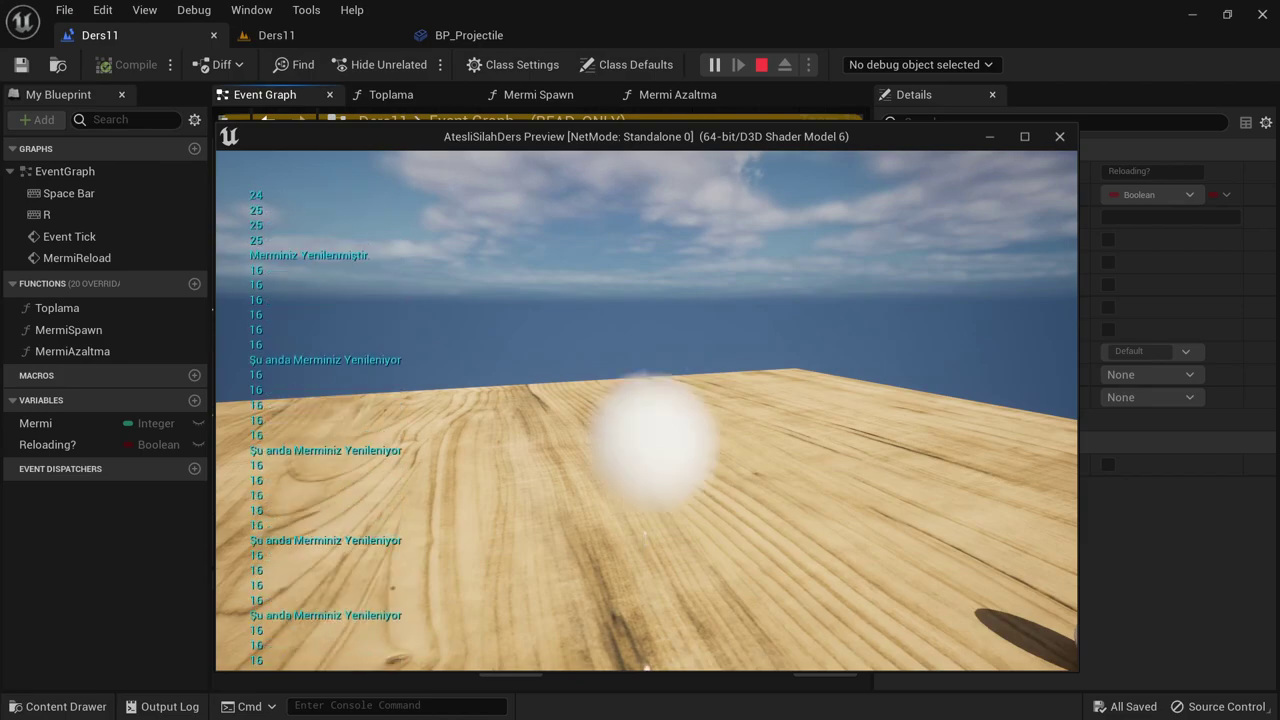
{"action": "key", "text": "space"}
{"action": "key", "text": "space"}
{"action": "key", "text": "space"}
{"action": "key", "text": "space"}
{"action": "key", "text": "space"}
{"action": "key", "text": "space"}
{"action": "key", "text": "space"}
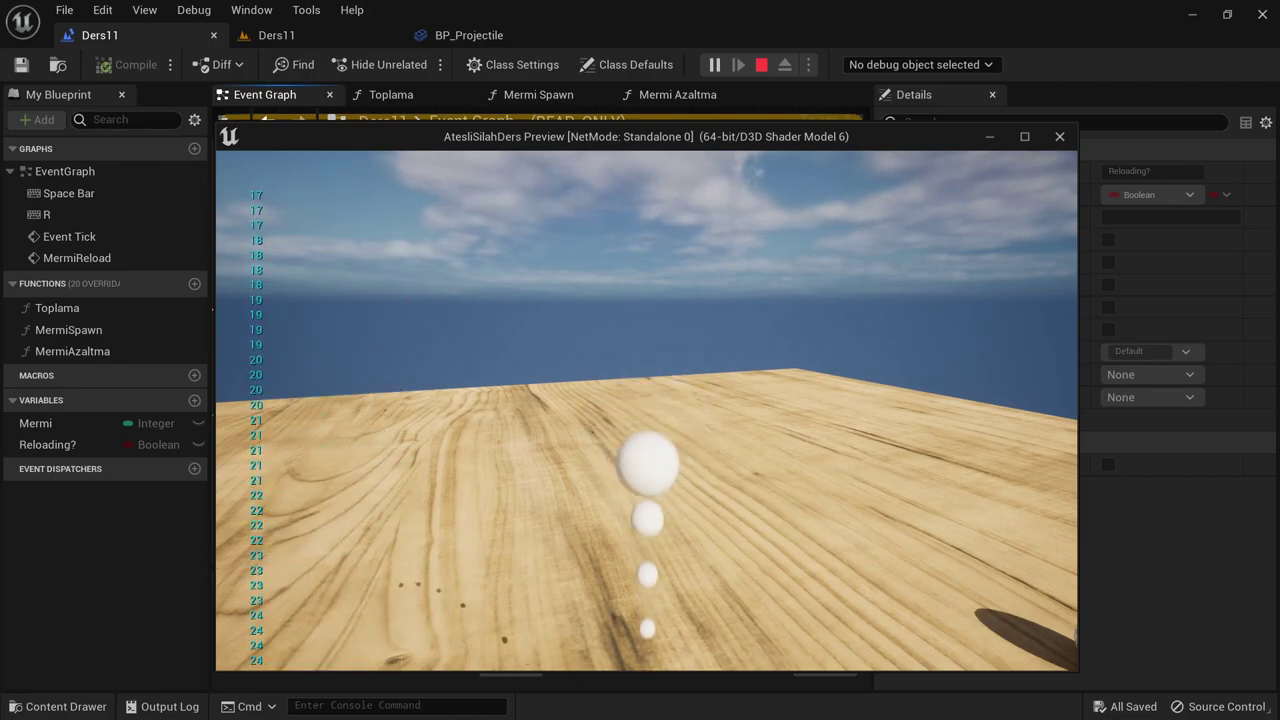
{"action": "key", "text": "space"}
{"action": "key", "text": "space"}
{"action": "key", "text": "space"}
{"action": "key", "text": "space"}
{"action": "key", "text": "space"}
{"action": "key", "text": "space"}
{"action": "key", "text": "space"}
{"action": "key", "text": "space"}
{"action": "key", "text": "space"}
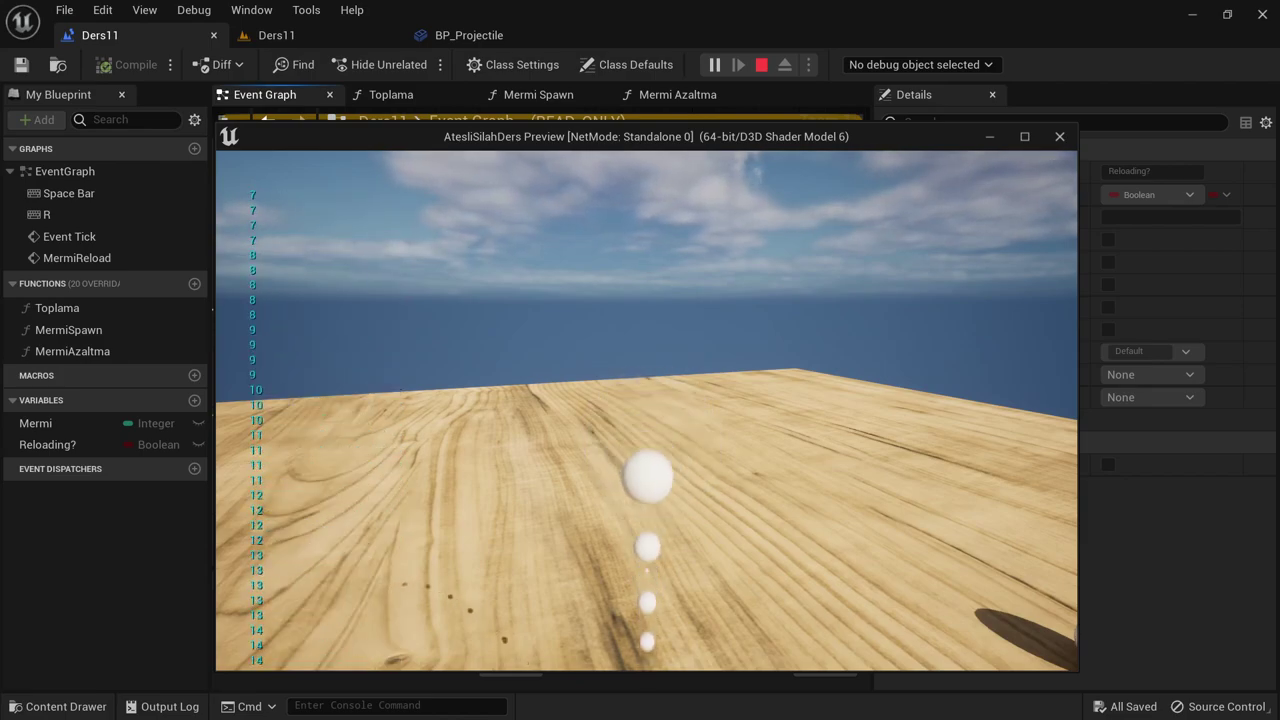
{"action": "key", "text": "space"}
{"action": "key", "text": "r"}
{"action": "key", "text": "r"}
{"action": "key", "text": "space"}
{"action": "key", "text": "space"}
{"action": "key", "text": "space"}
{"action": "key", "text": "space"}
{"action": "key", "text": "space"}
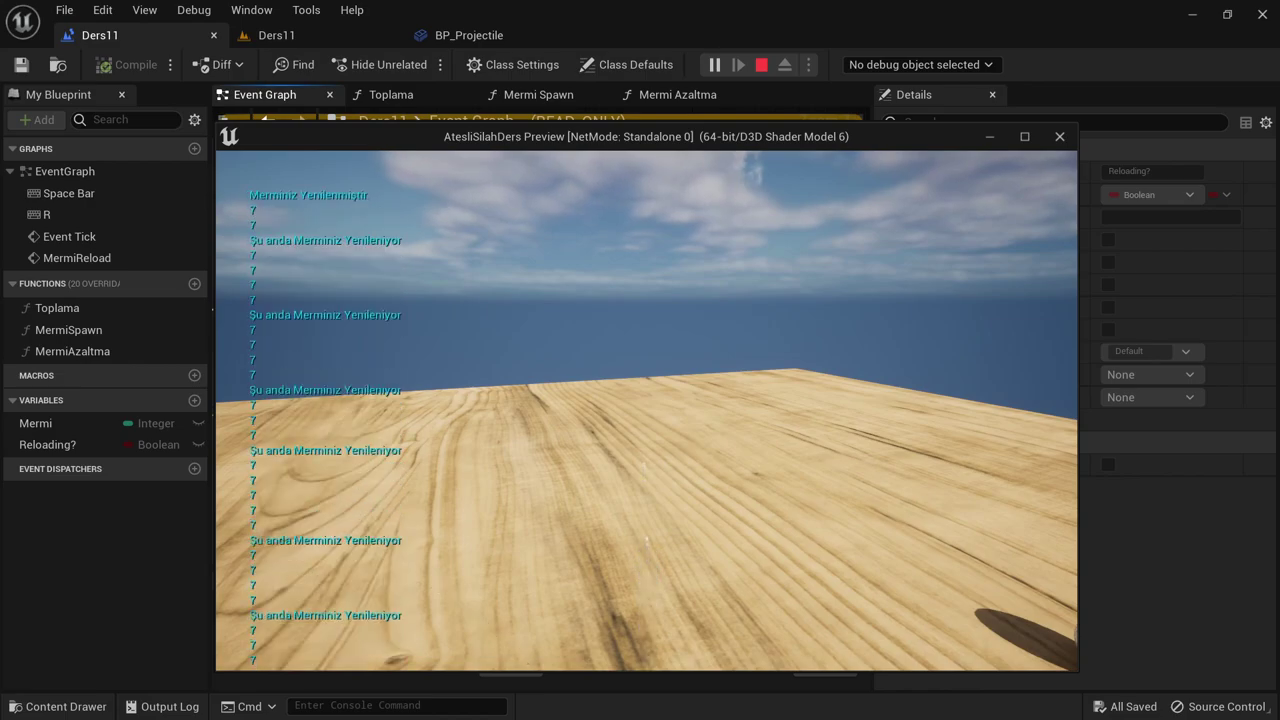
{"action": "key", "text": "space"}
{"action": "key", "text": "space"}
{"action": "key", "text": "space"}
{"action": "key", "text": "space"}
{"action": "key", "text": "space"}
{"action": "key", "text": "space"}
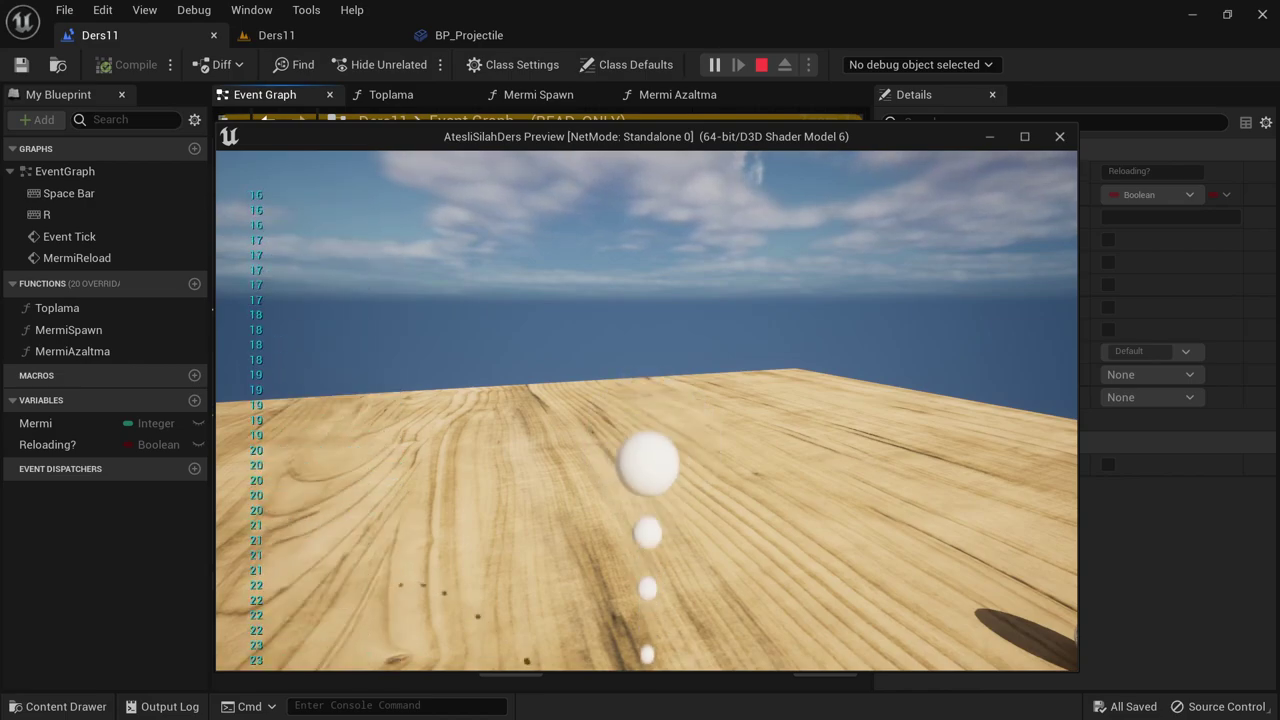
{"action": "key", "text": "space"}
{"action": "key", "text": "space"}
{"action": "key", "text": "space"}
{"action": "key", "text": "space"}
{"action": "key", "text": "space"}
{"action": "key", "text": "space"}
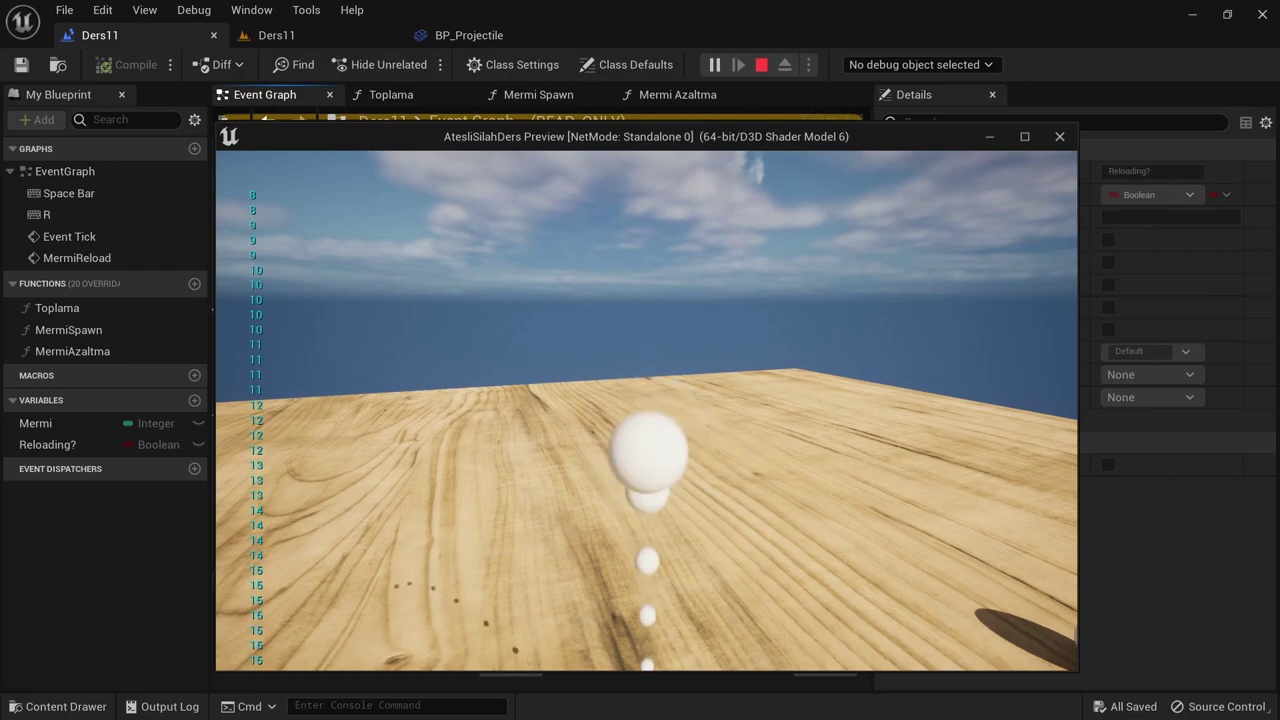
{"action": "key", "text": "space"}
{"action": "key", "text": "space"}
{"action": "key", "text": "space"}
{"action": "key", "text": "space"}
{"action": "key", "text": "space"}
{"action": "key", "text": "Escape"}
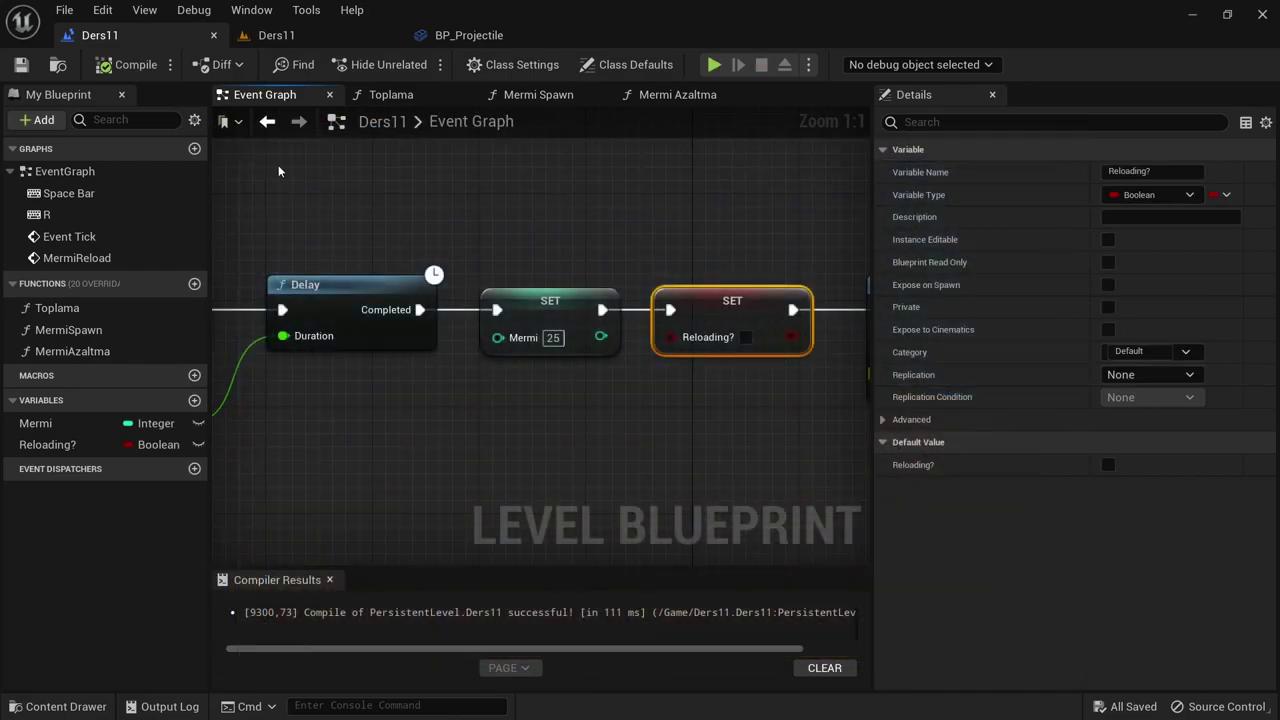
{"action": "scroll", "coordinate": [481, 207], "scroll_direction": "down", "scroll_amount": 3}
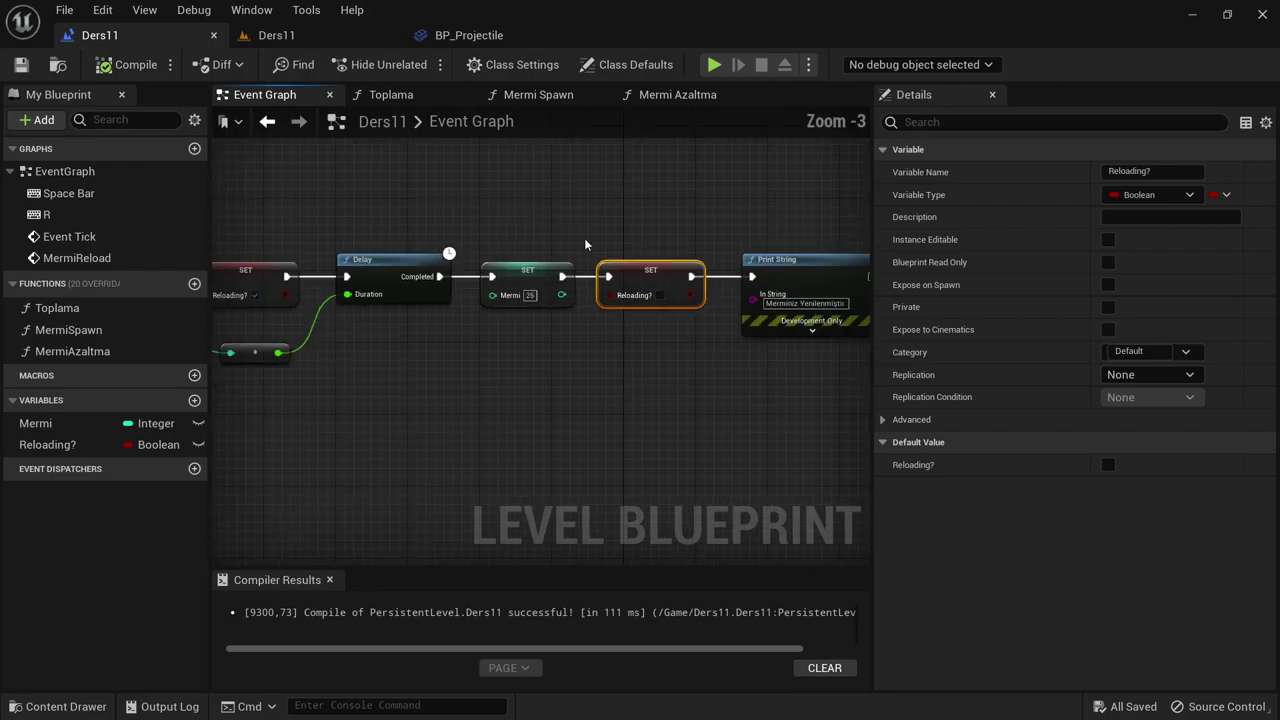
{"action": "scroll", "coordinate": [700, 392], "scroll_direction": "down", "scroll_amount": 3}
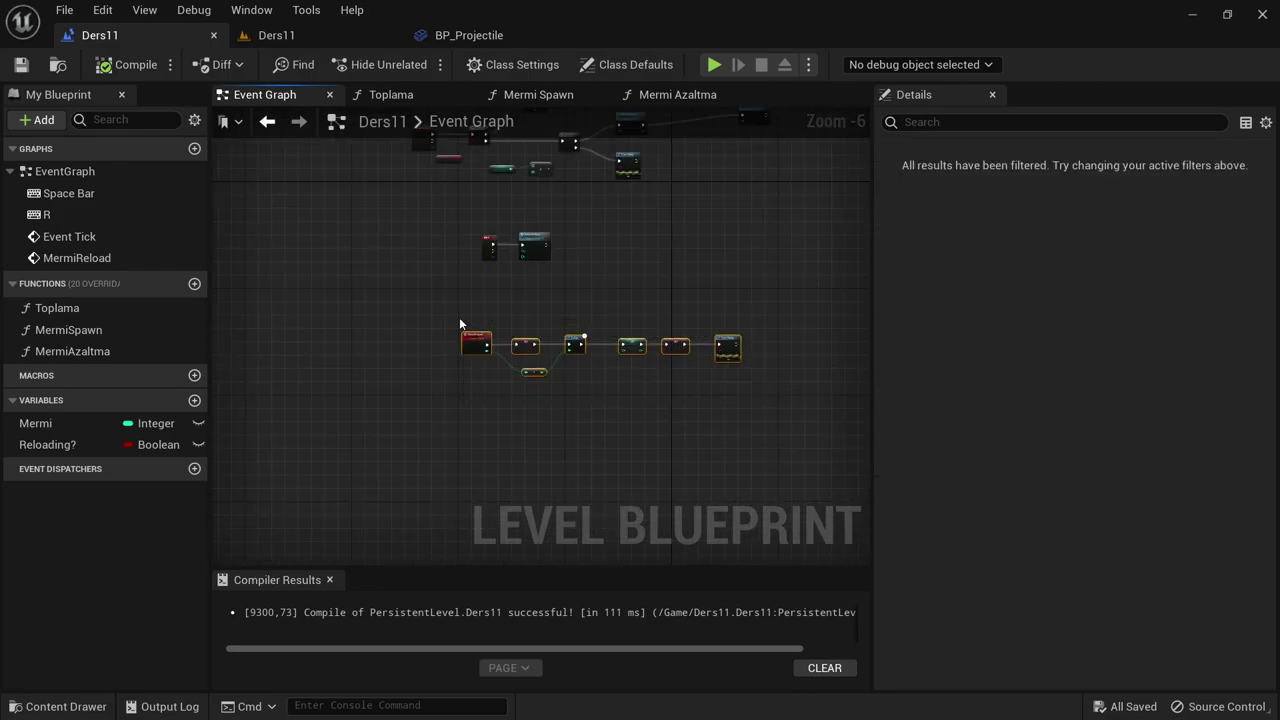